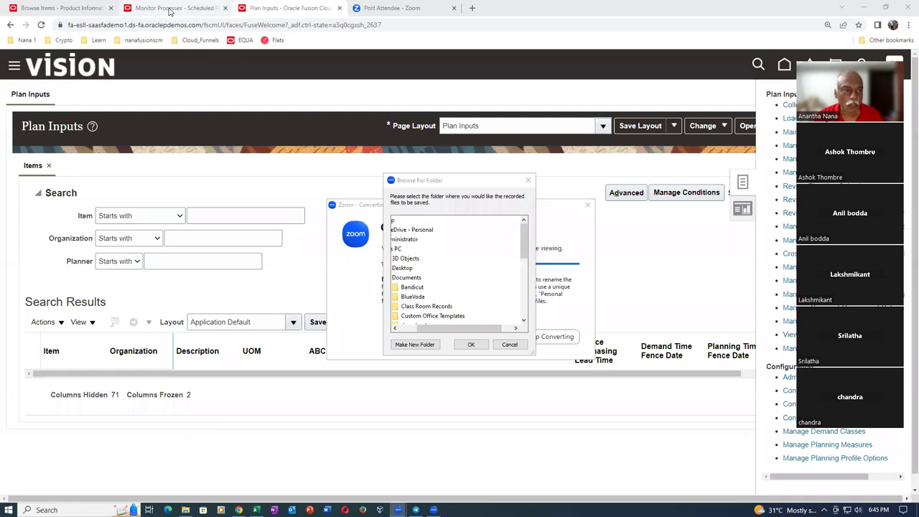
- Check the status of the Load Entity processes in the scheduled processes overview, refreshing the list
click(170, 9)
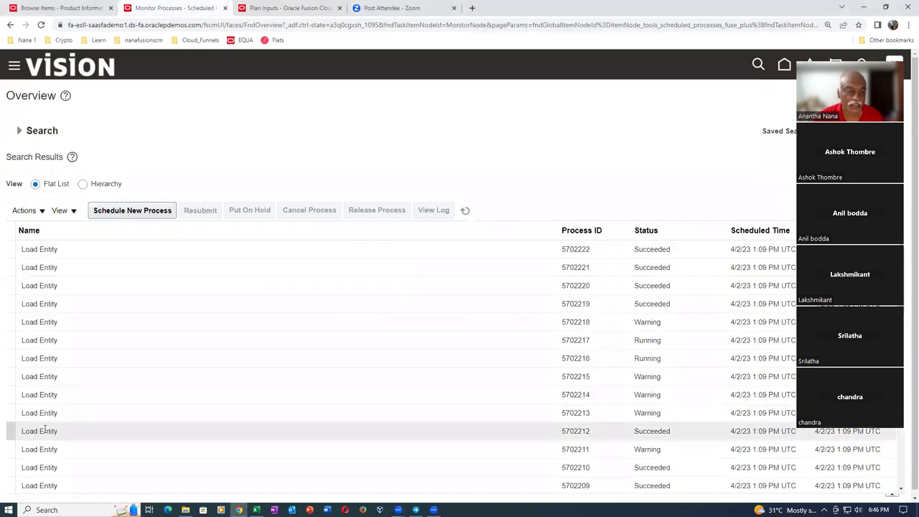
click(466, 213)
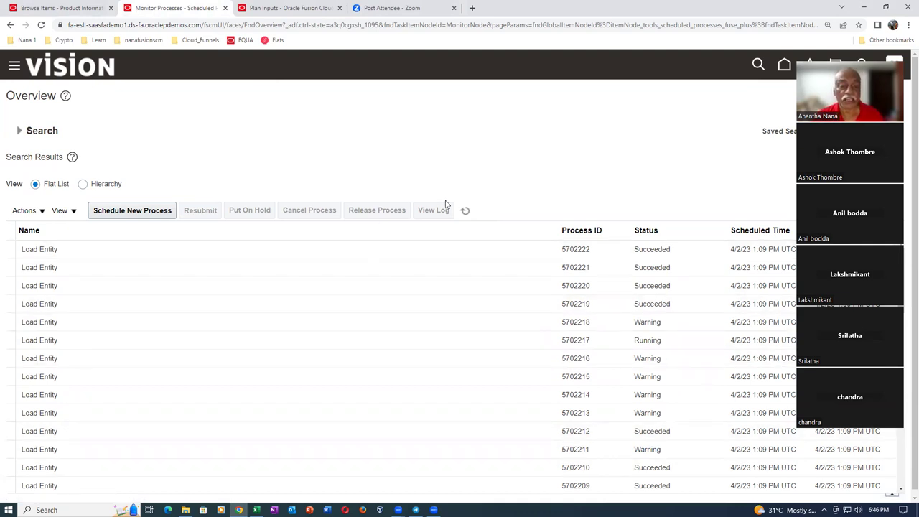
click(466, 213)
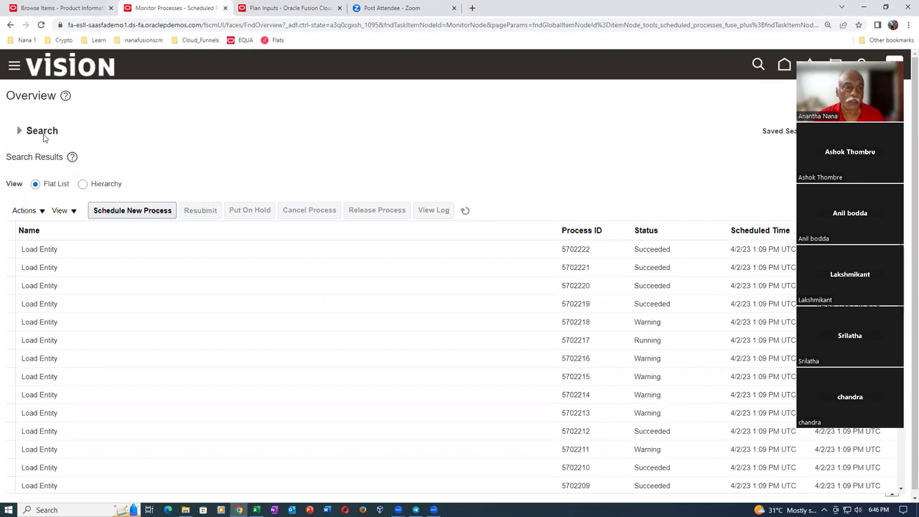
- Return to the Plan Inputs page and set the Items search to item names starting with 1t2
click(297, 8)
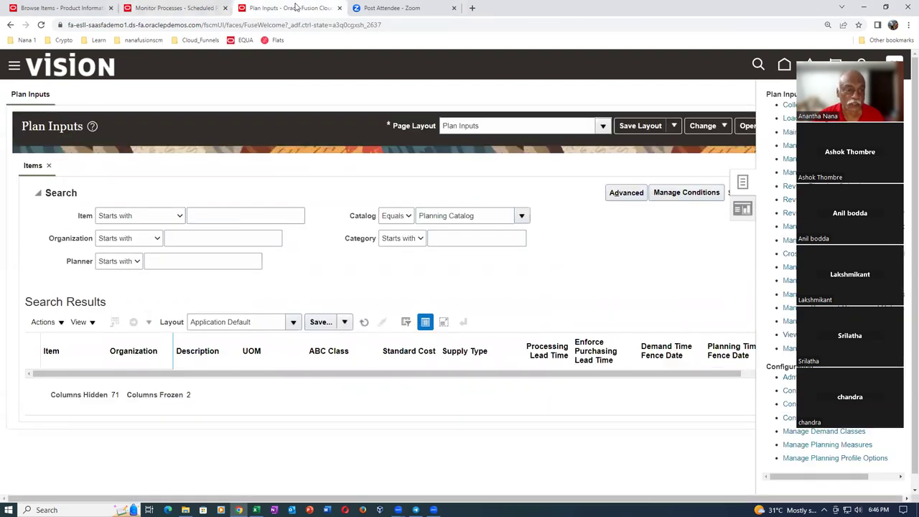
click(224, 216)
text(112)
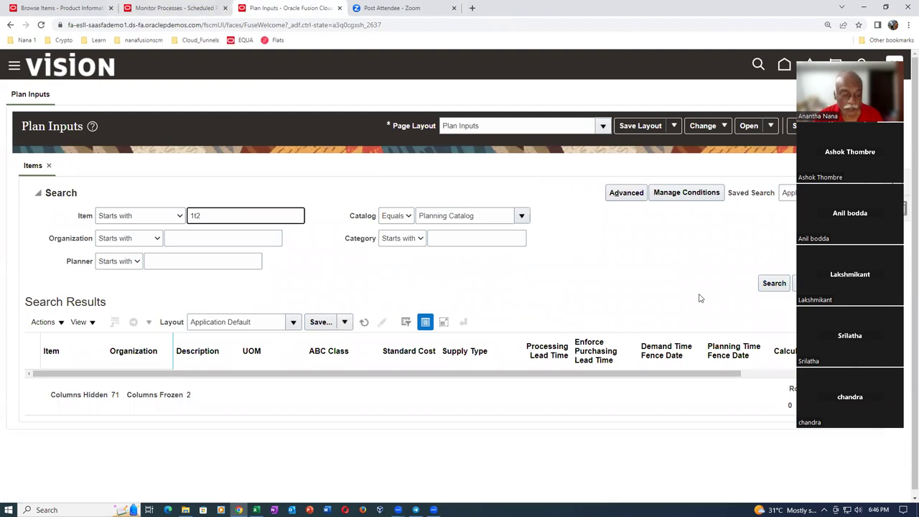
- Switch to Zoom's Browse For Folder window and save the converted recording to Main (J:) > Fusion_Product_Hub_OM > OM_Records
key(alt+Tab)
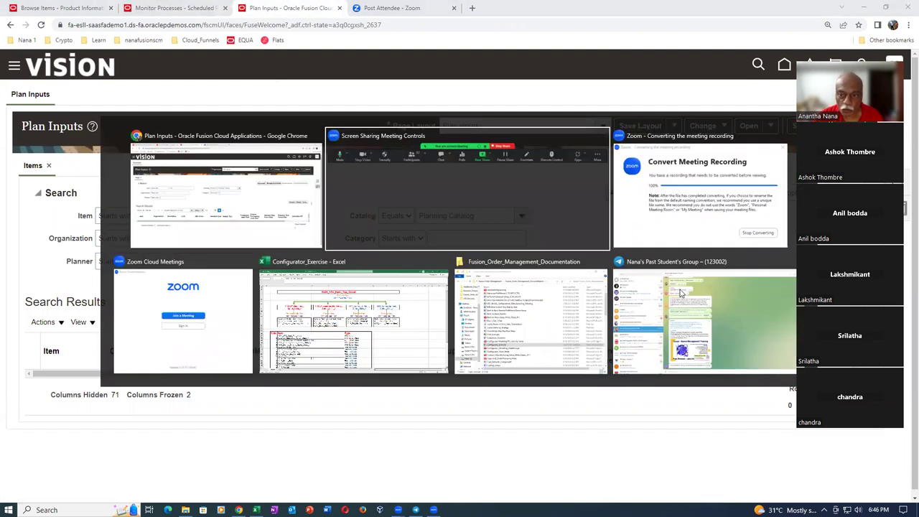
drag(435, 332, 418, 332)
scroll(474, 316, down, 5)
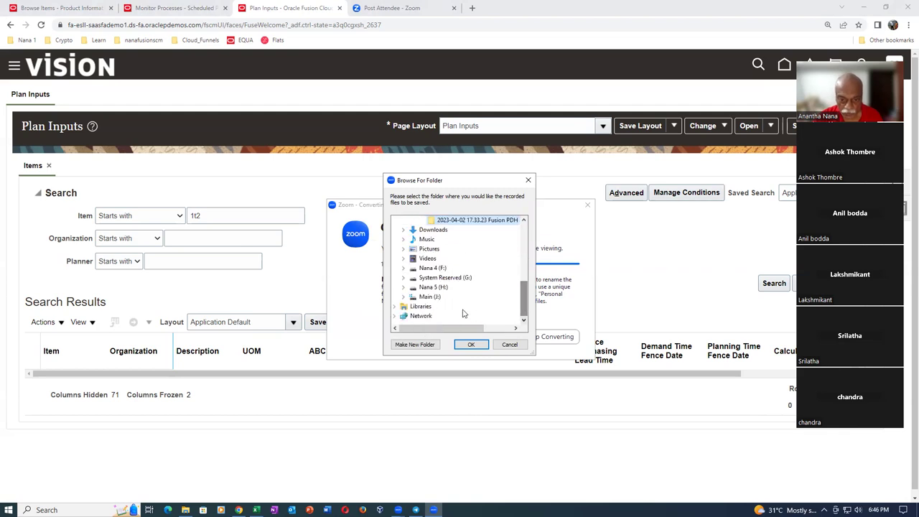
click(403, 299)
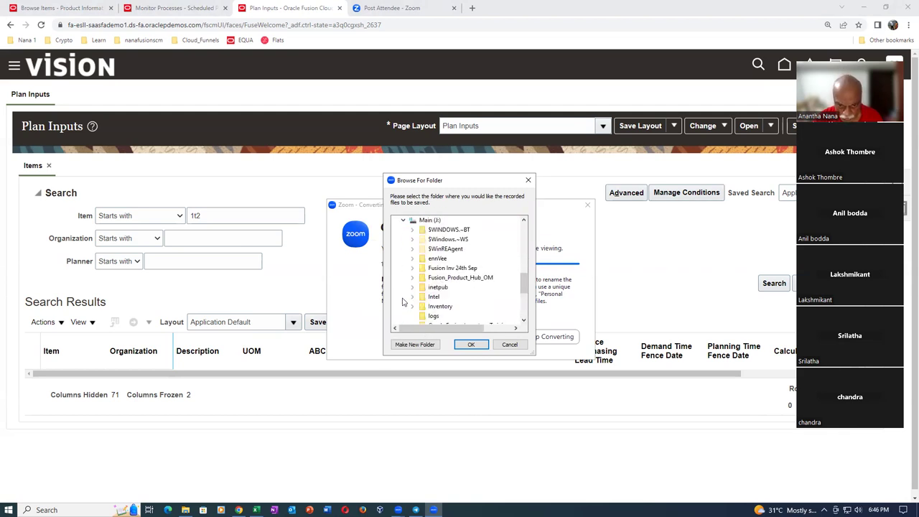
click(412, 278)
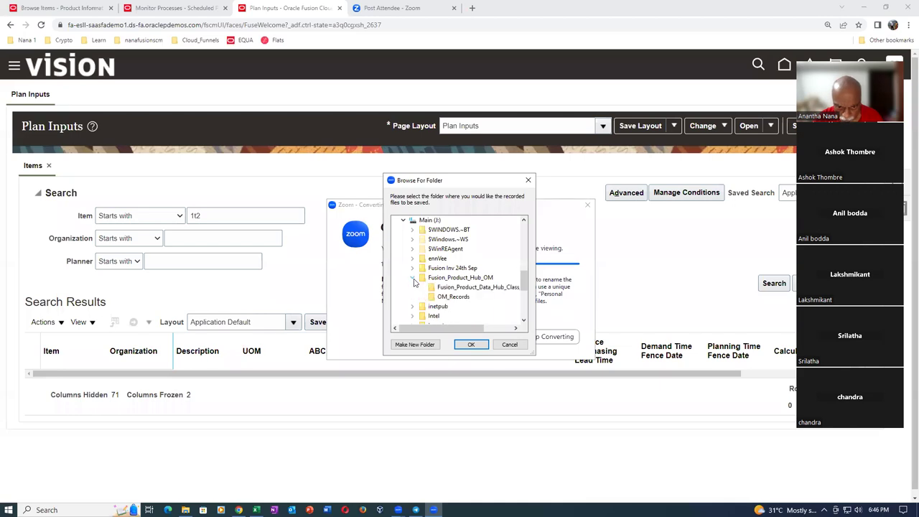
click(451, 298)
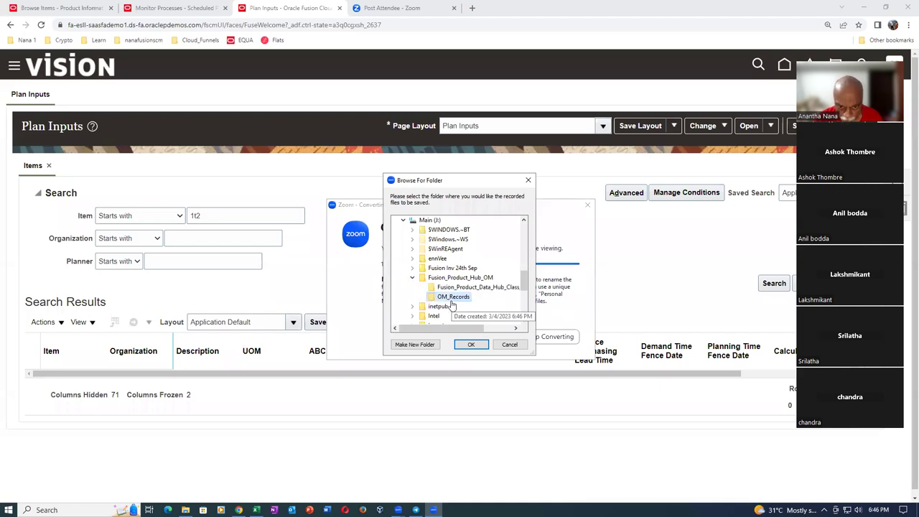
click(470, 345)
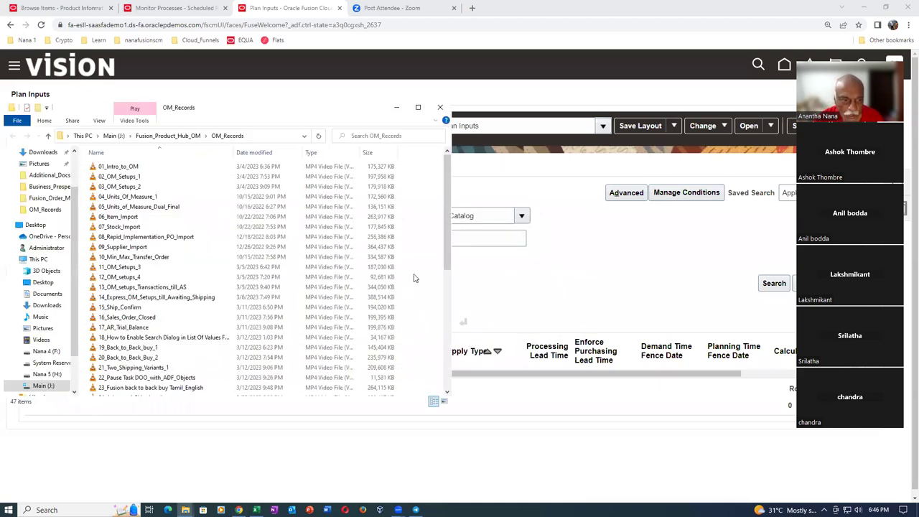
- Rename the new video recording in the OM_Records folder as 33_ATO_Configurator_1 and close the folder
drag(447, 264, 450, 379)
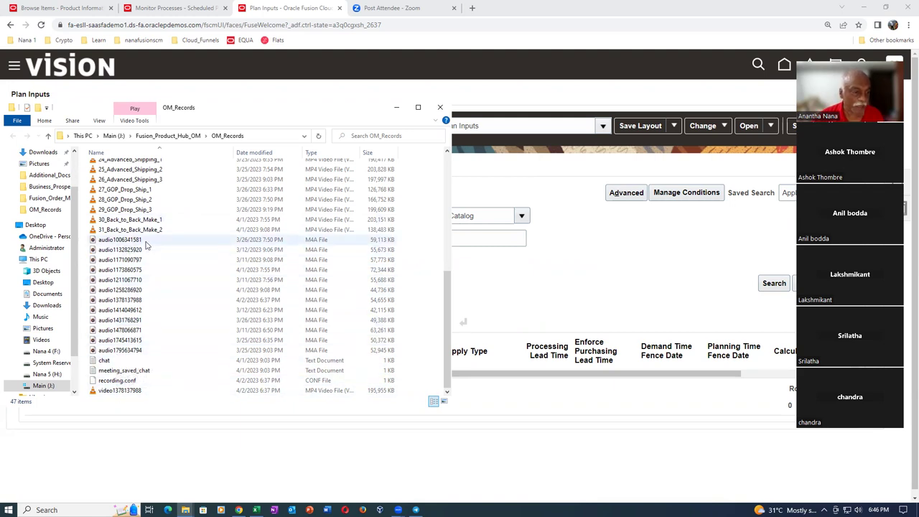
click(175, 391)
double_click(173, 389)
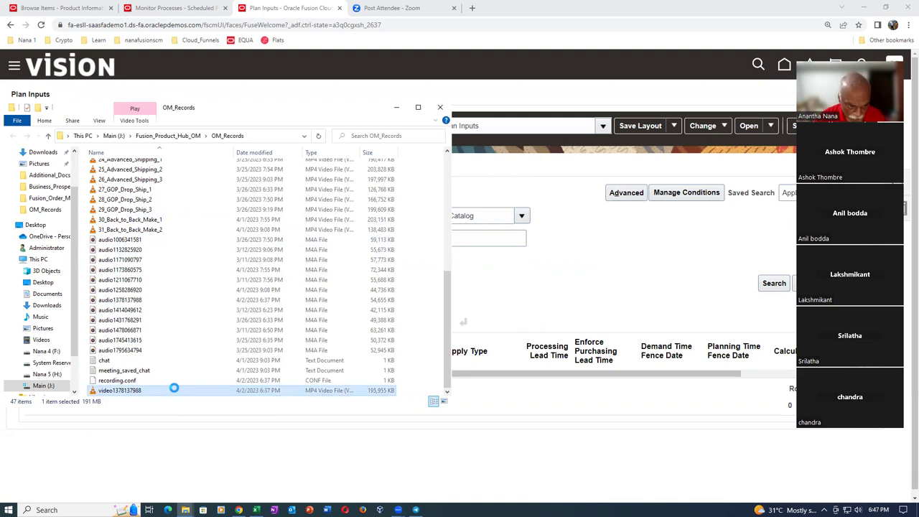
right_click(173, 388)
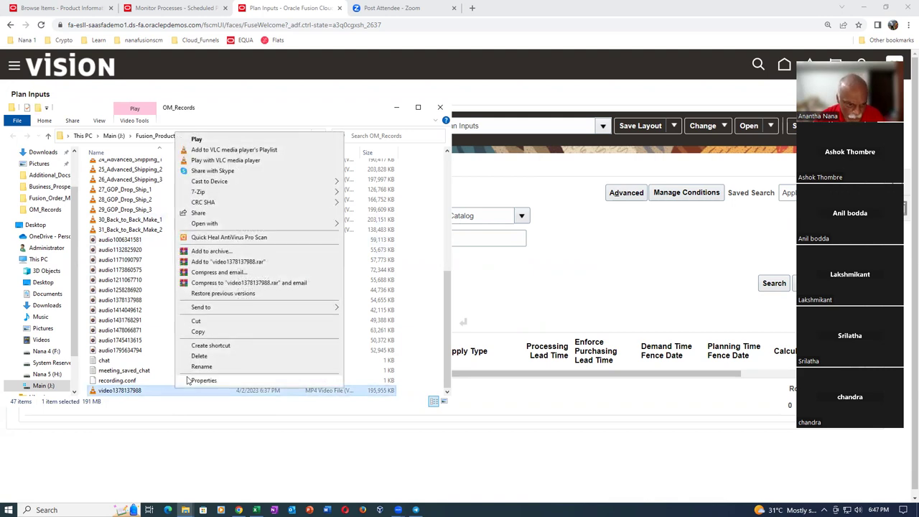
click(198, 366)
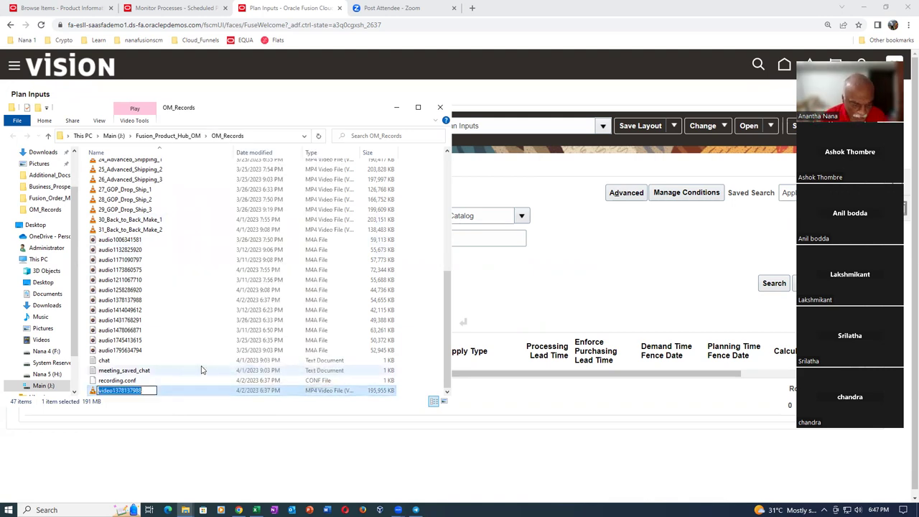
text(33)
text(_ATO)
text(_Com)
text(figurat)
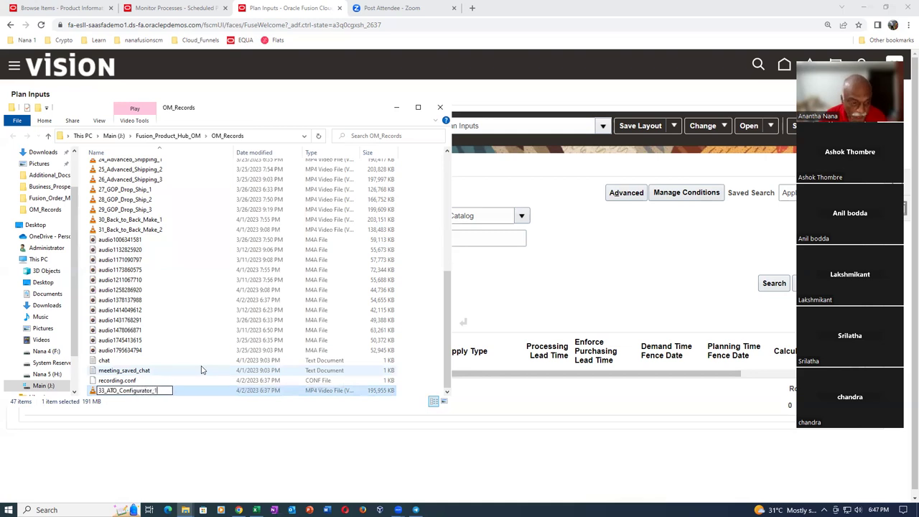
text(or_1)
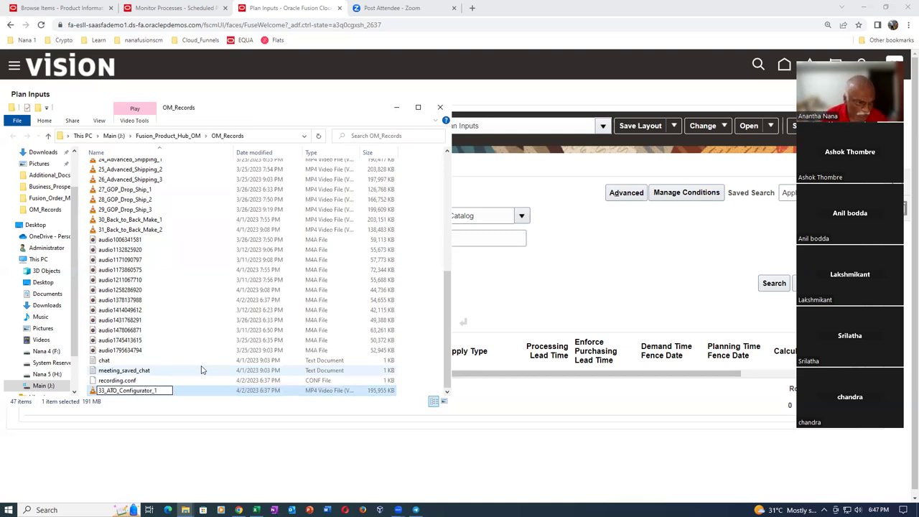
key(Return)
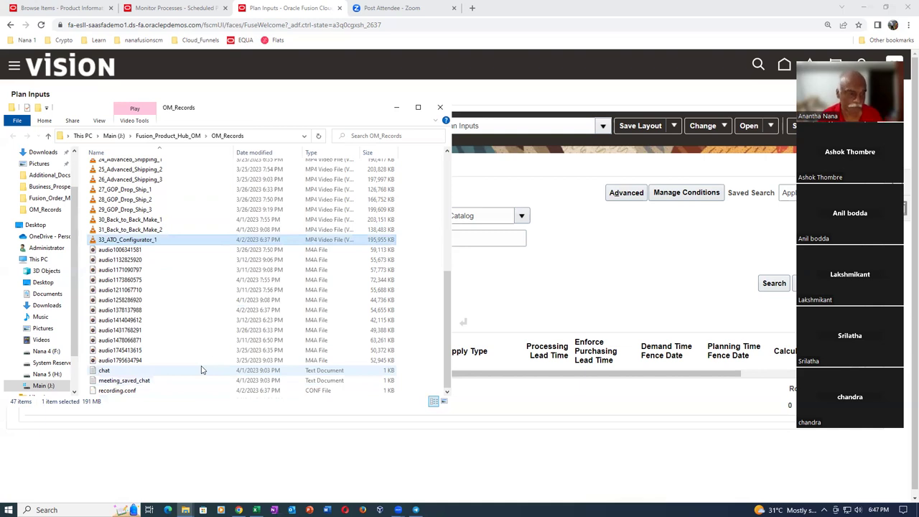
click(440, 108)
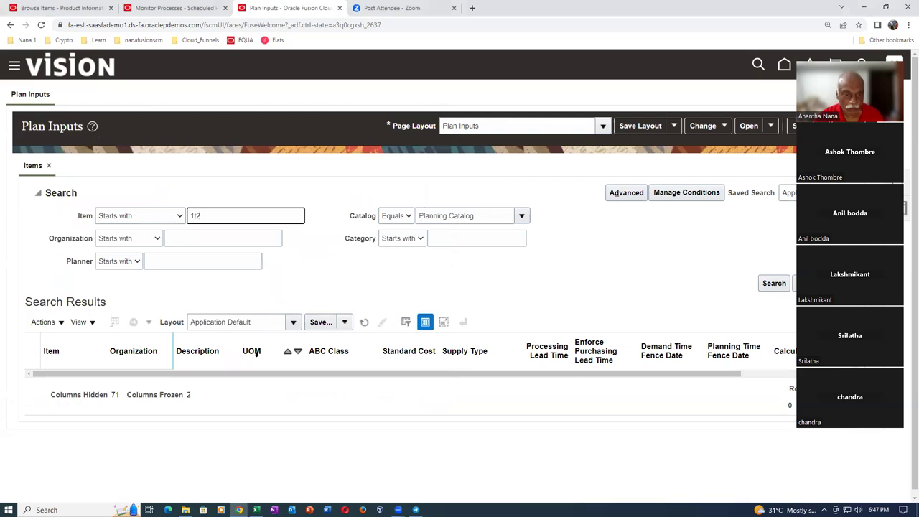
- Switch to the Configurator_Exercise workbook in Excel and check the finished goods items from 1t209_DT_8_GB_RAM to 1t221_Mouse_Pad
key(alt+Tab)
key(alt+Tab)
key(alt+Tab)
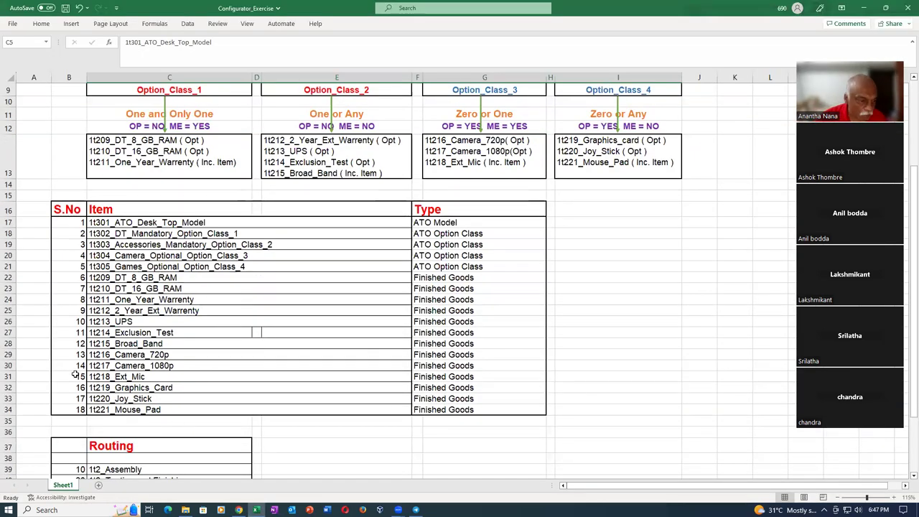
click(104, 280)
click(104, 408)
click(111, 280)
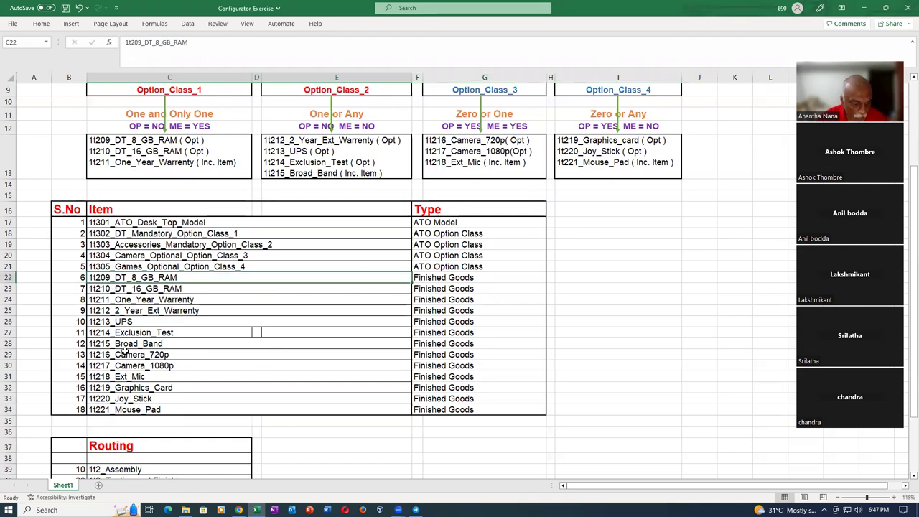
- Switch back to Chrome, run the 1t2 item search in Plan Inputs and review the items listed for organizations 002 and 000
key(alt+Tab)
click(769, 284)
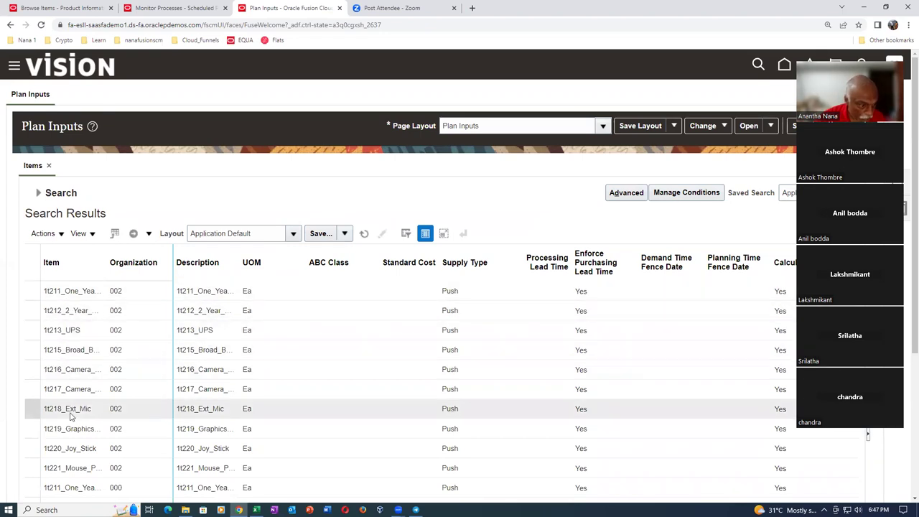
scroll(72, 431, down, 3)
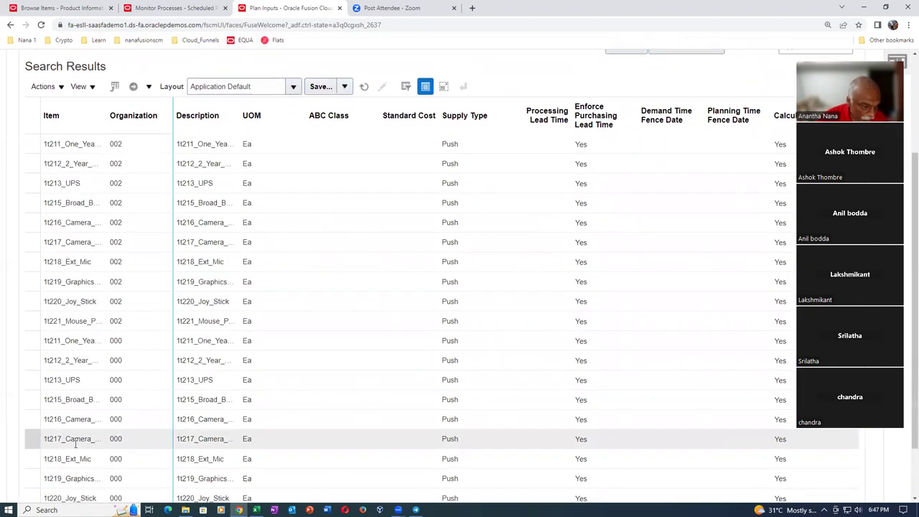
scroll(72, 453, down, 2)
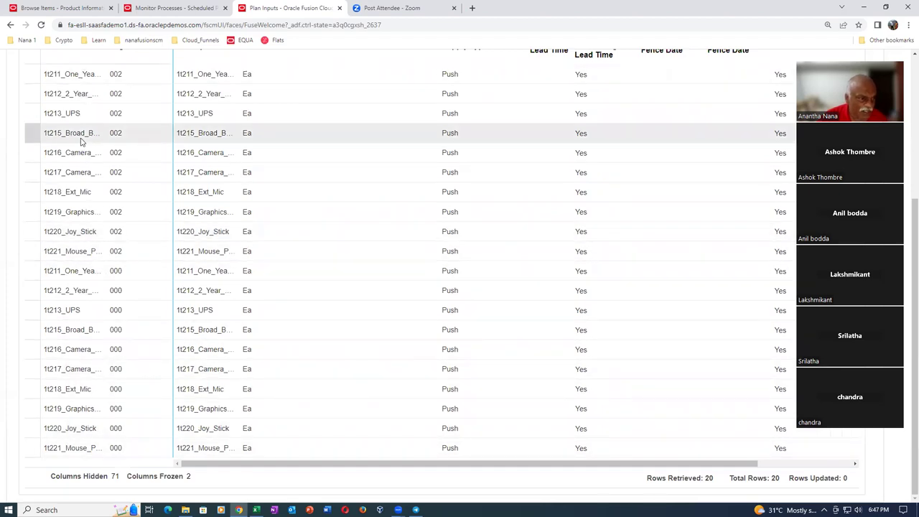
scroll(110, 165, up, 3)
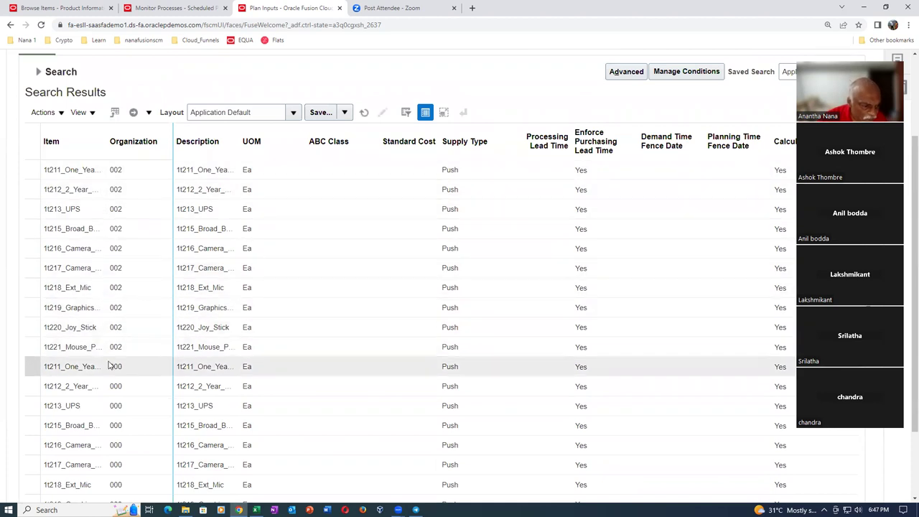
scroll(109, 365, down, 1)
scroll(109, 365, down, 1)
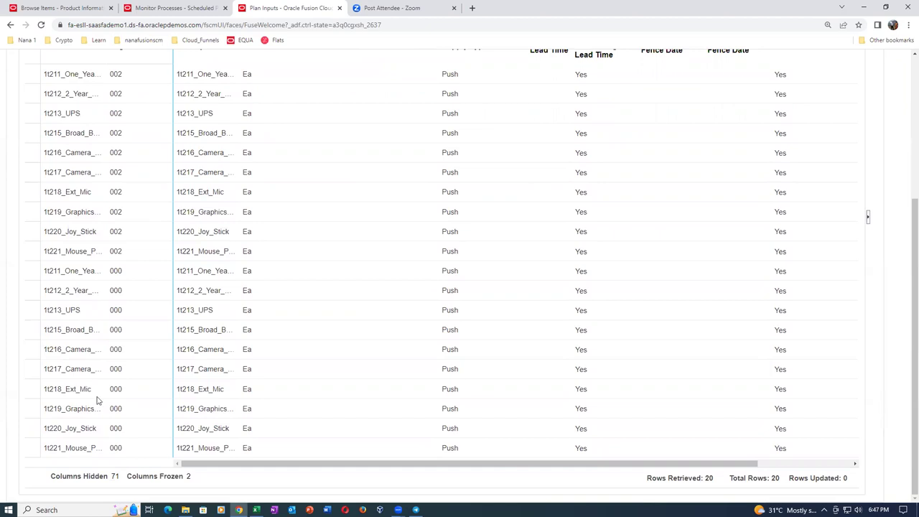
scroll(87, 370, up, 1)
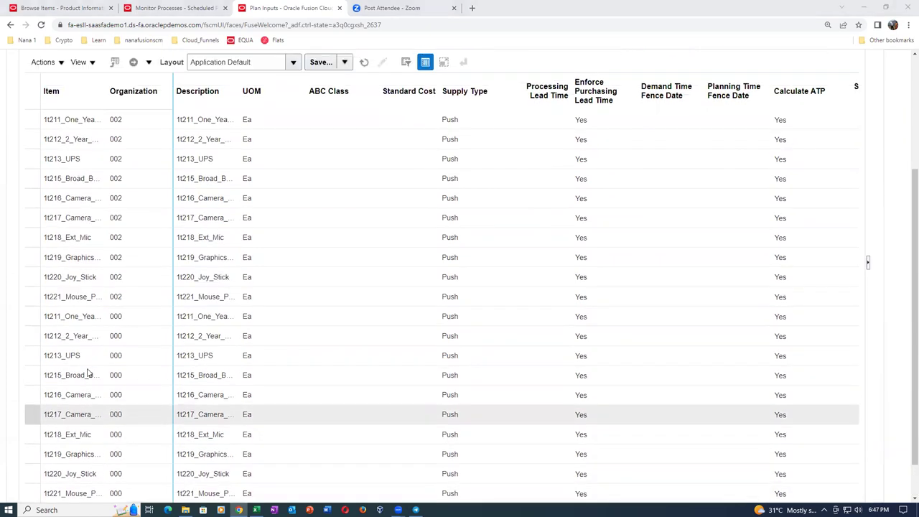
scroll(88, 370, up, 2)
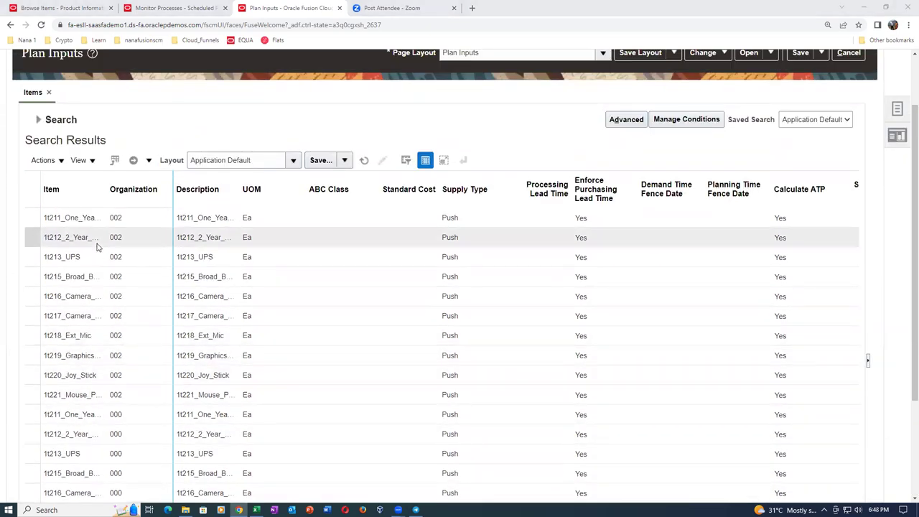
- Search the plan input items for names starting with 1t3, widen the Item column, and rerun the search
click(38, 119)
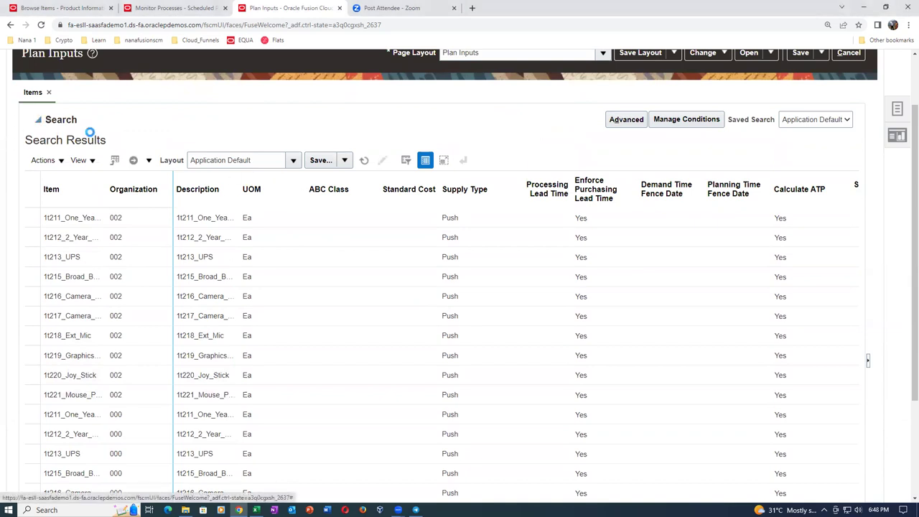
click(205, 143)
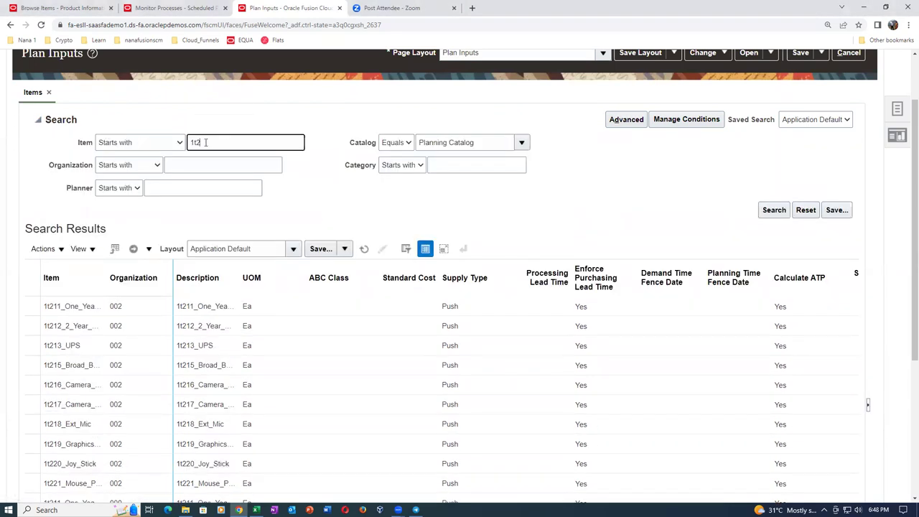
click(773, 209)
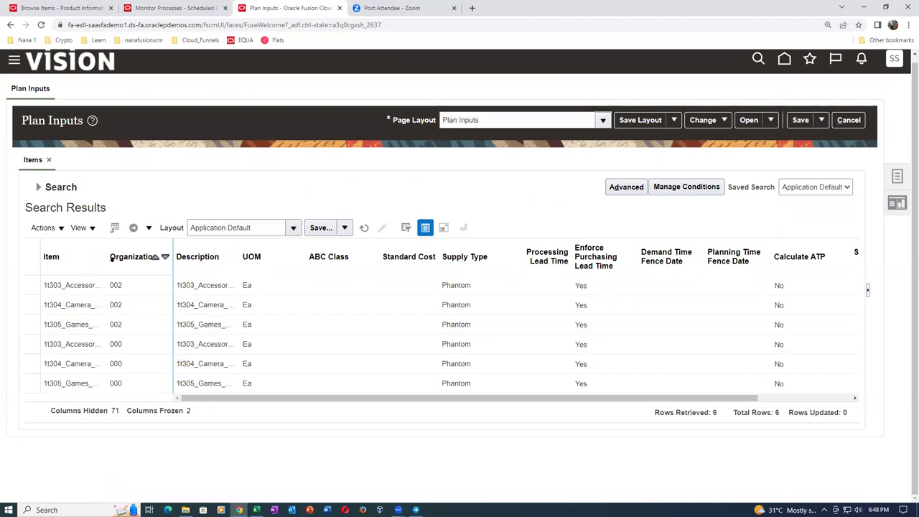
drag(107, 262, 204, 281)
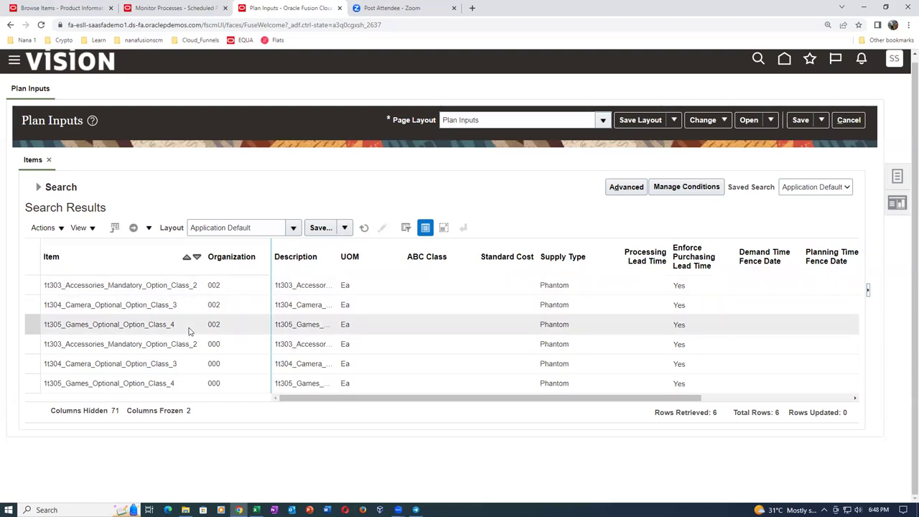
click(38, 187)
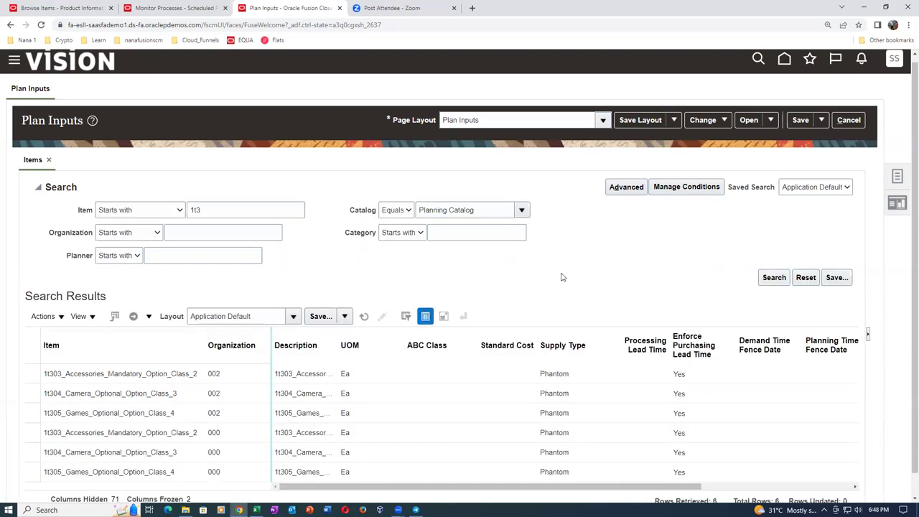
click(775, 279)
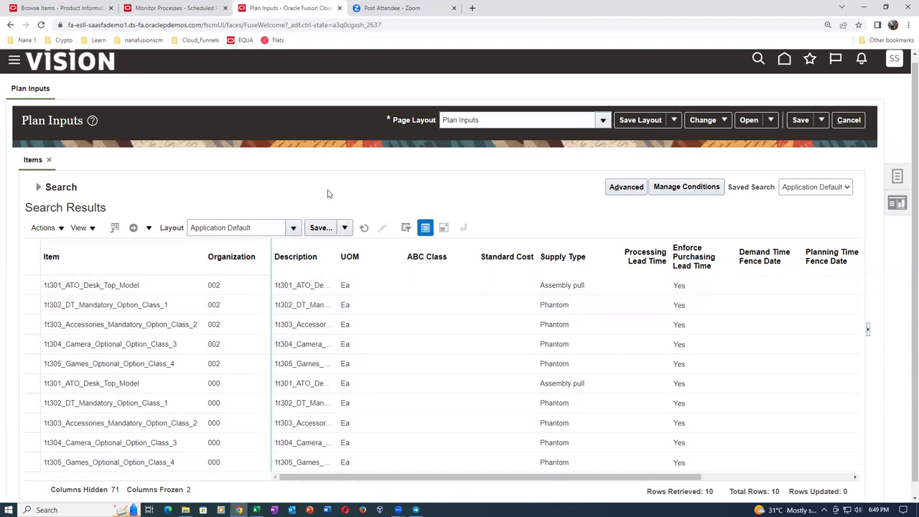
- Cancel out of the Plan Inputs page and return to the home page
click(860, 122)
click(785, 58)
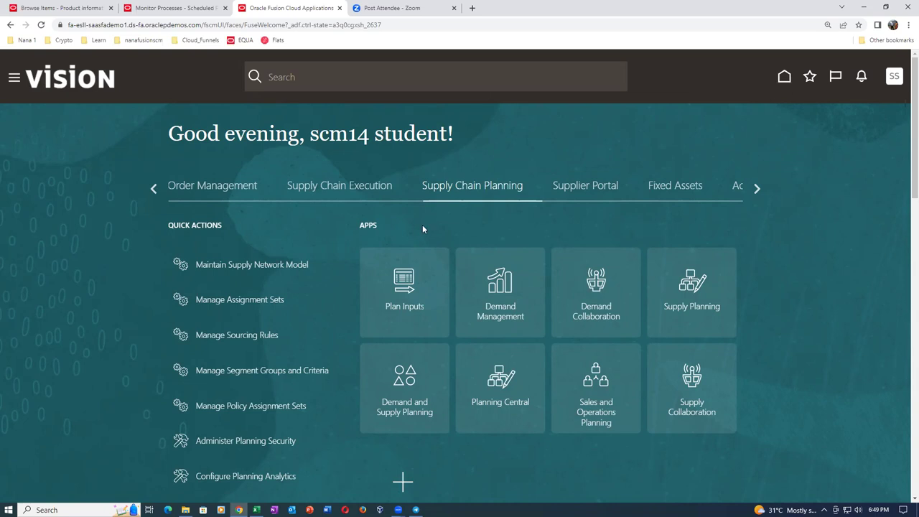
- Reopen Plan Inputs and search the items for names starting with 1t3
click(426, 313)
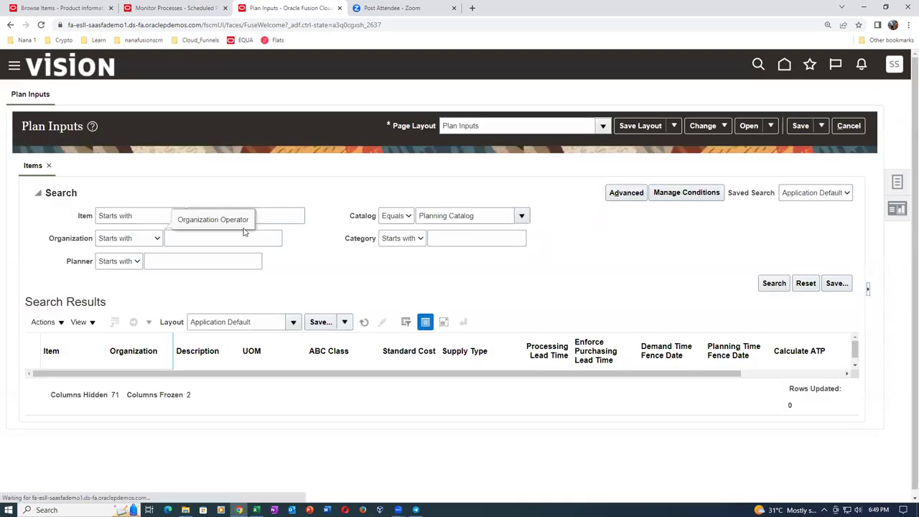
click(273, 217)
text(1t3)
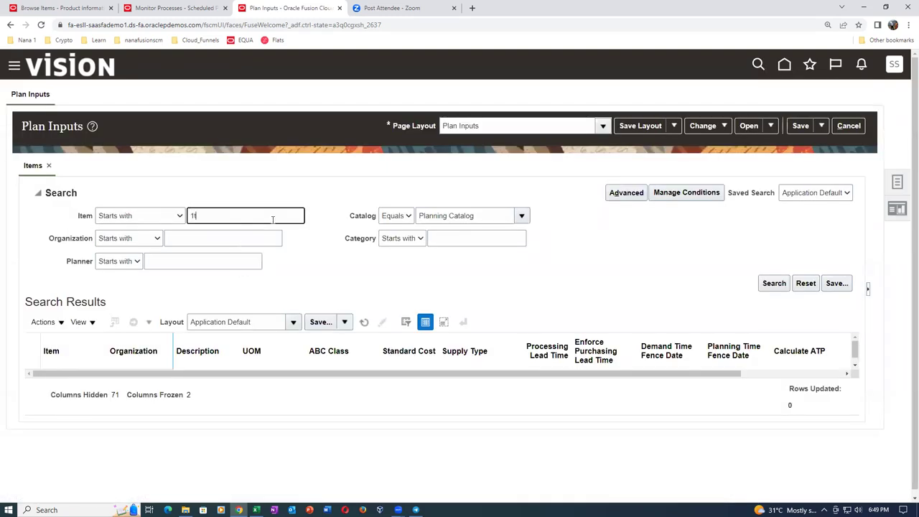
click(765, 286)
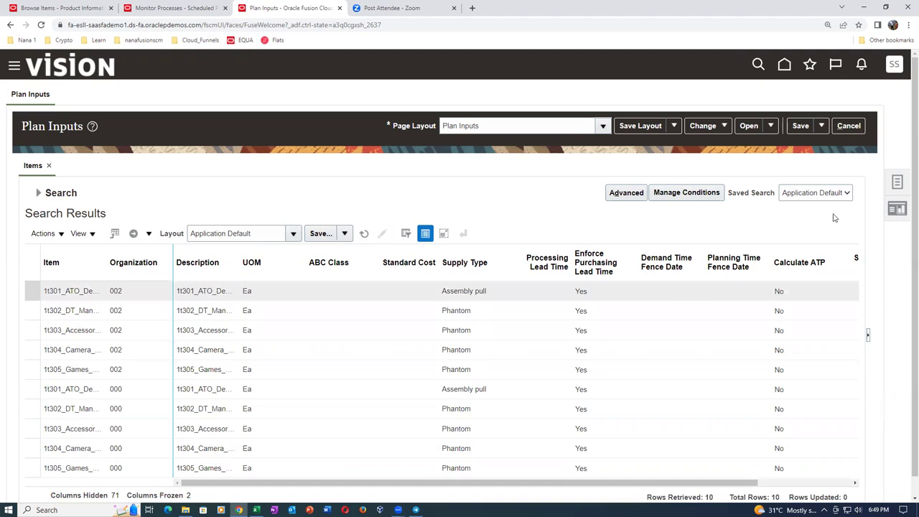
- Leave the Plan Inputs item results without saving and go back to the home page
click(848, 126)
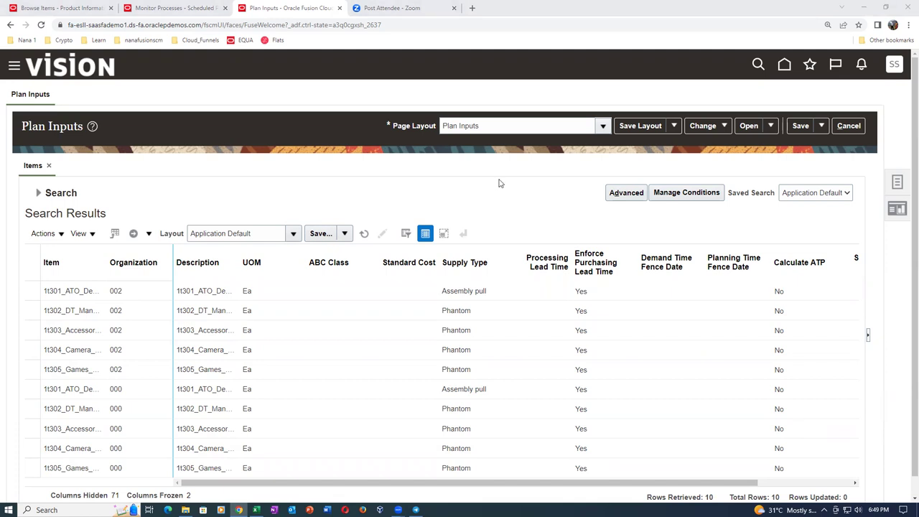
click(855, 127)
click(786, 63)
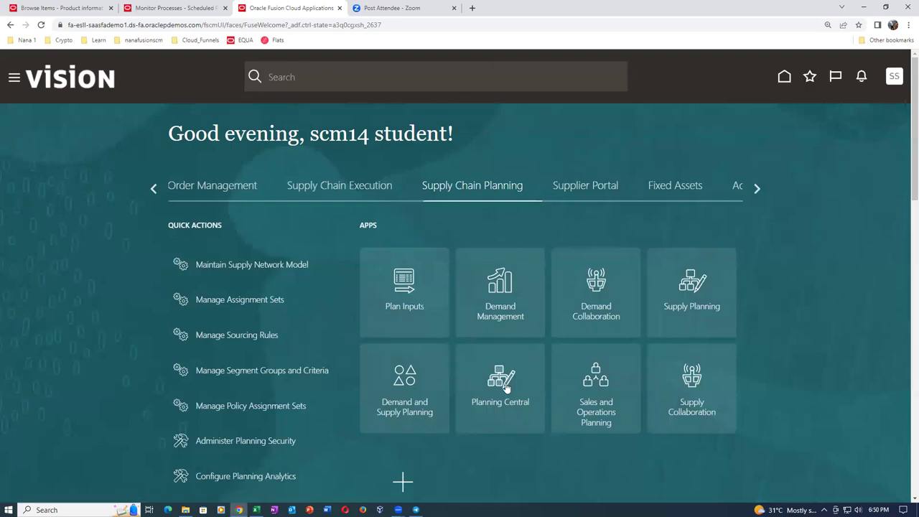
- Open Global Order Promising from the Order Management apps and go to its Manage ATP Rules page
click(759, 188)
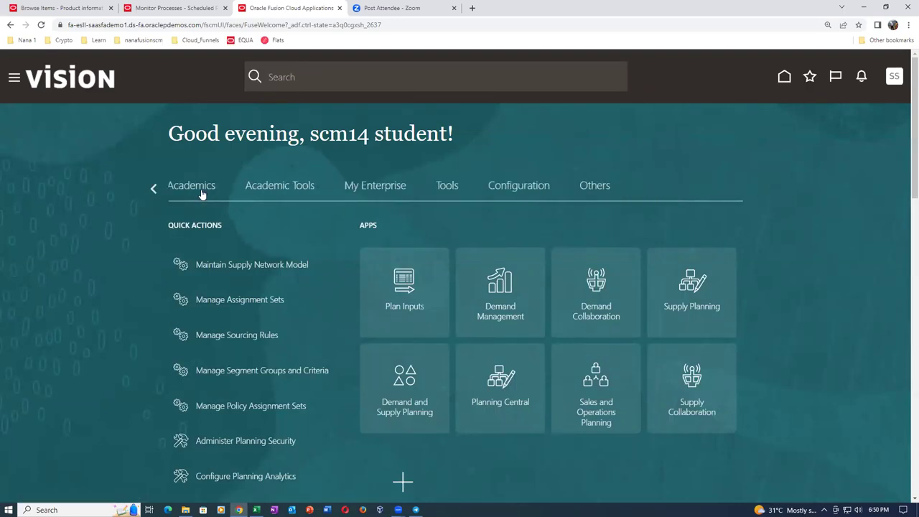
click(154, 188)
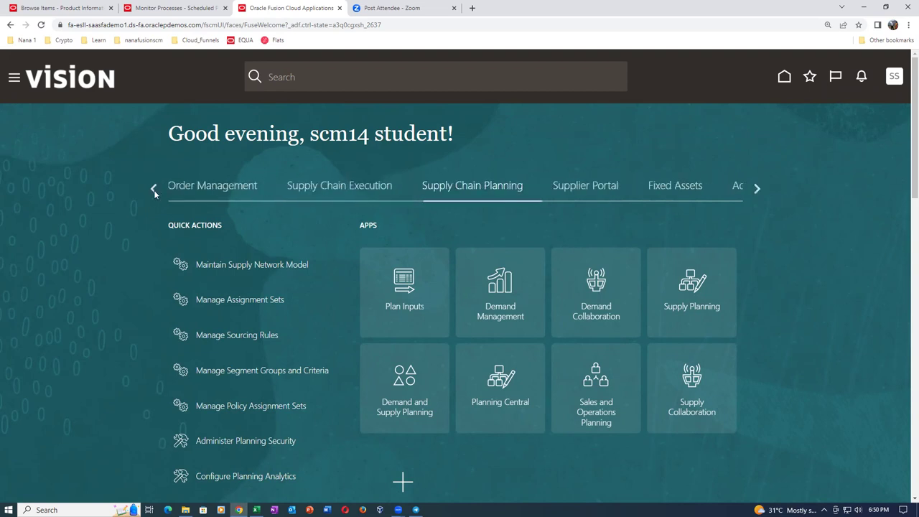
click(183, 188)
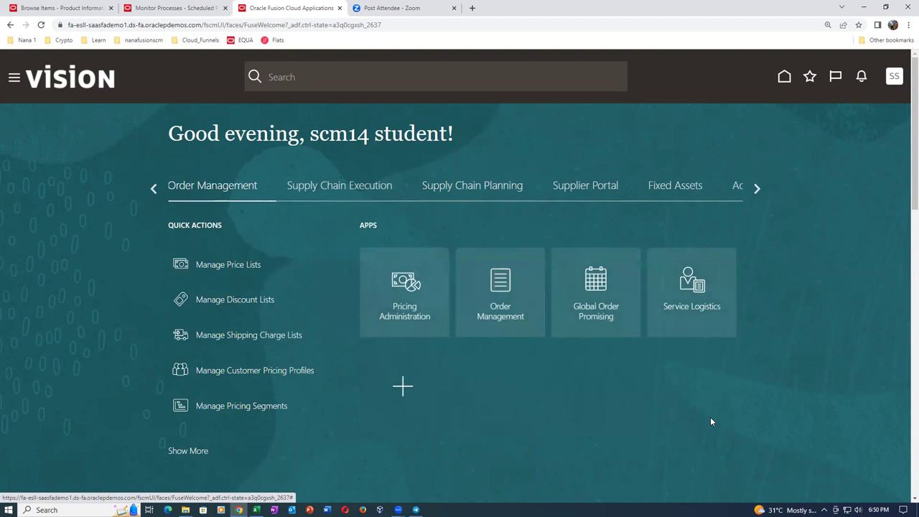
click(605, 326)
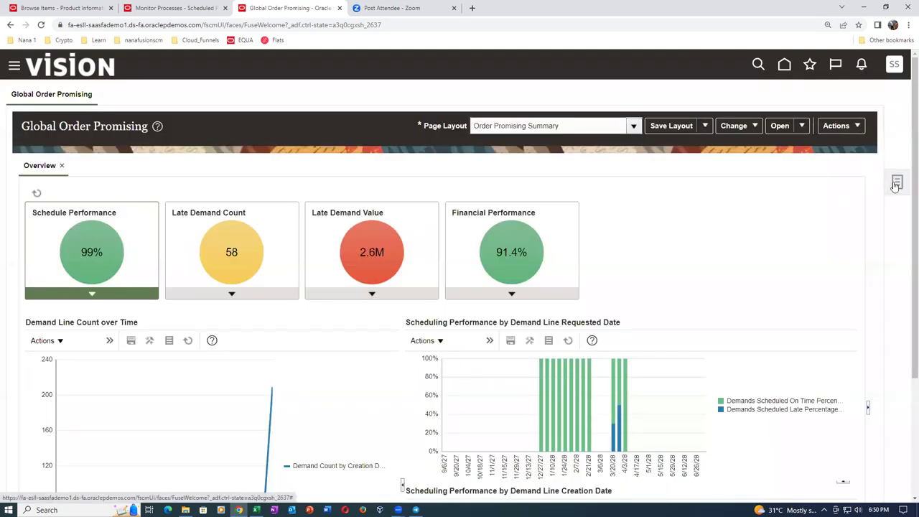
click(880, 125)
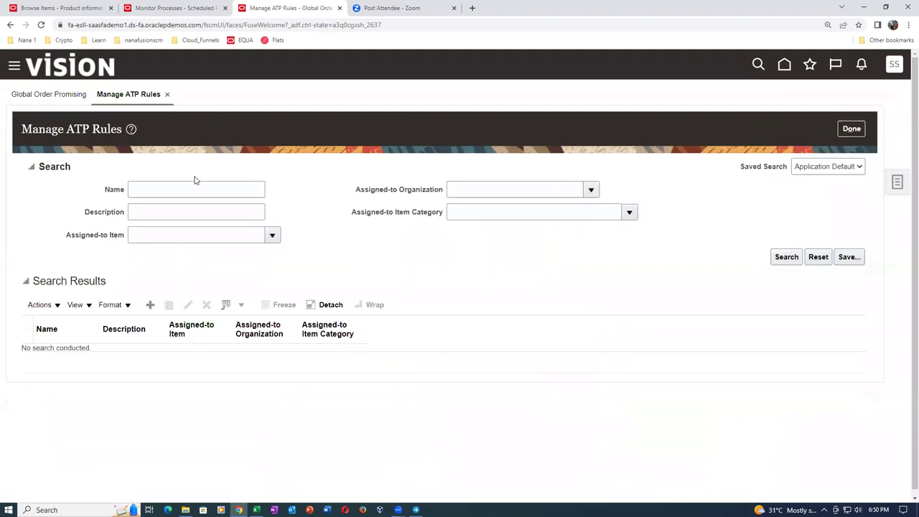
- Search the ATP rules by the 1t3 name prefix and open the 1t3_Supply_Chain_ATP rule for editing
click(181, 189)
text(1)
text(13)
click(780, 262)
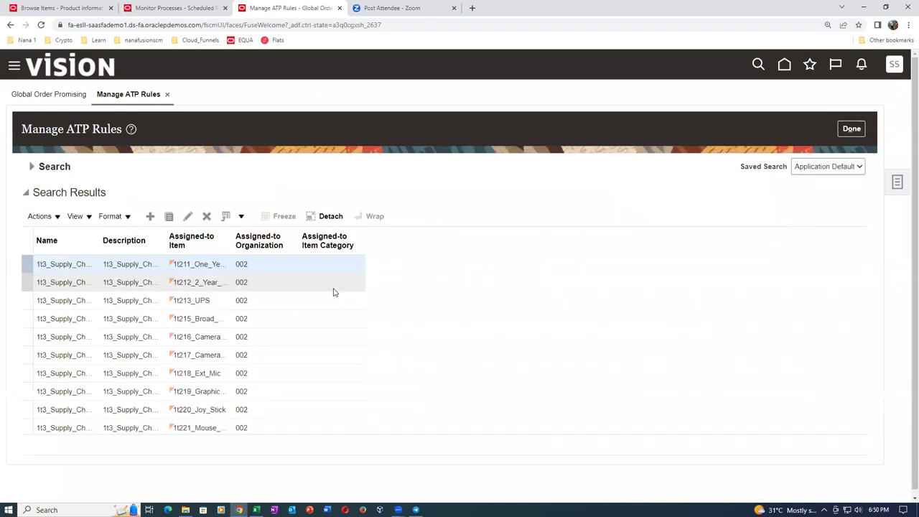
click(188, 216)
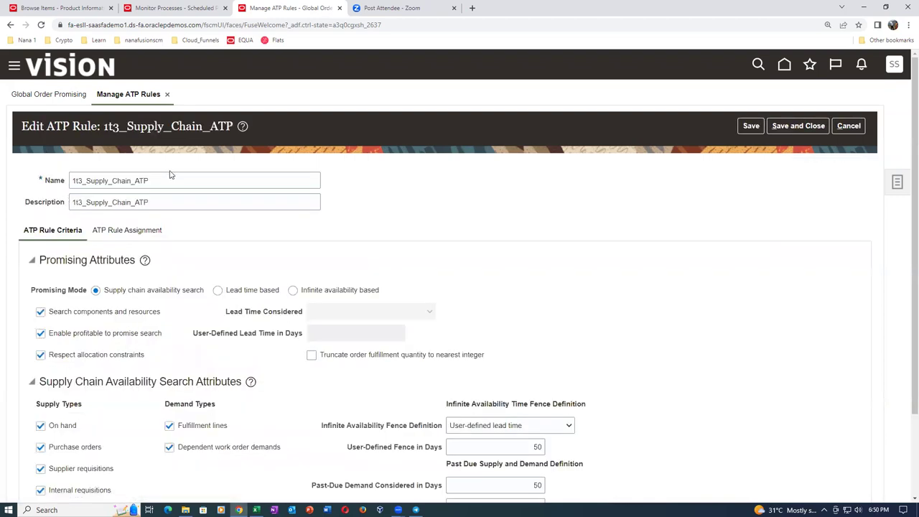
- Review the rule's criteria and item assignments, comparing the assigned items with the finished goods listed in the Configurator_Exercise workbook
scroll(111, 373, down, 2)
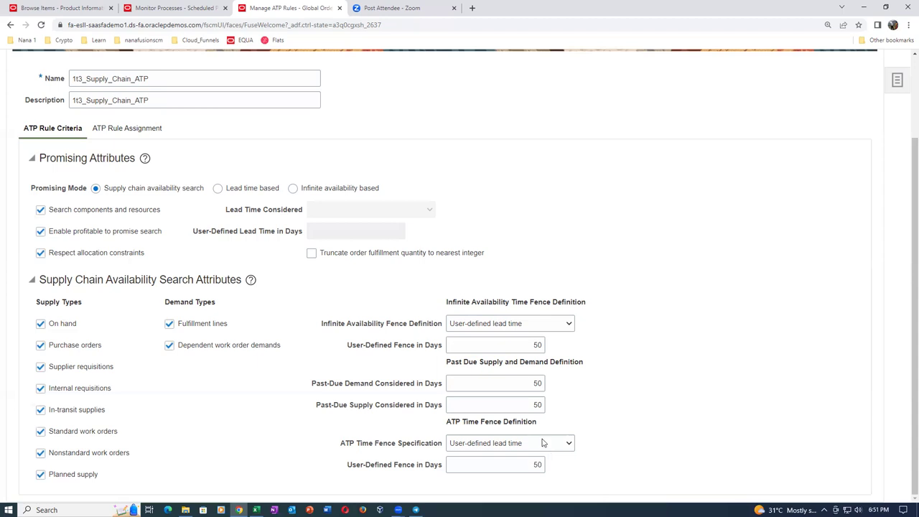
click(130, 131)
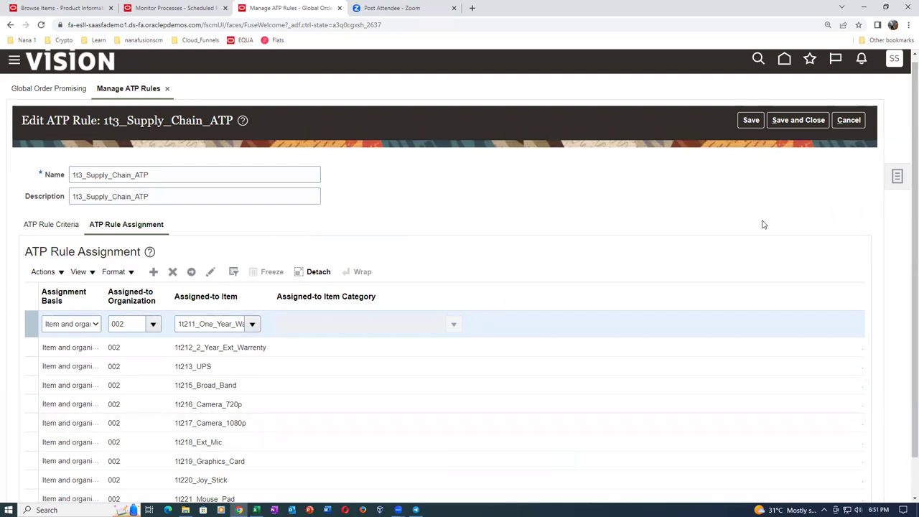
key(alt+Tab)
key(Tab)
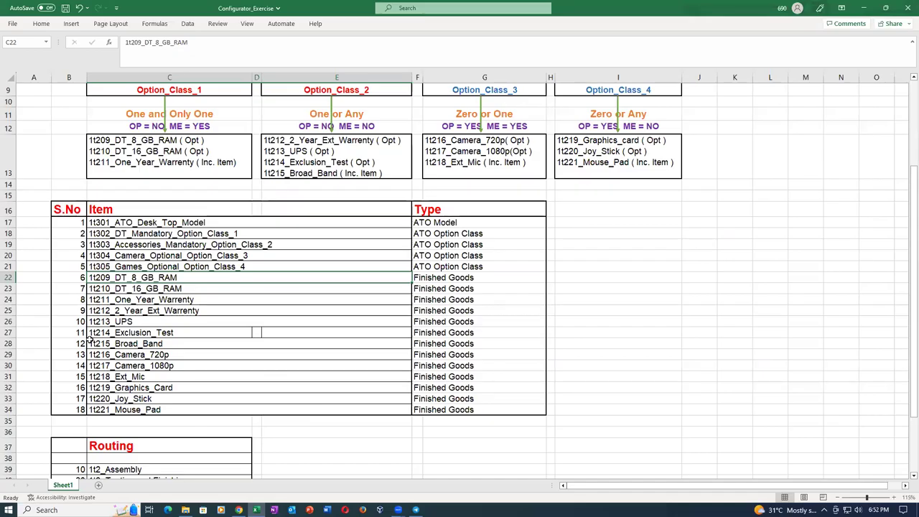
click(120, 299)
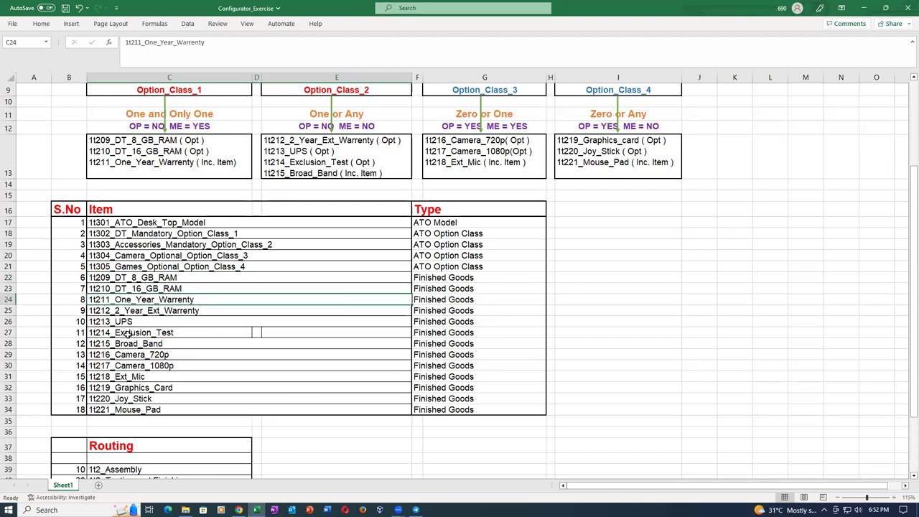
click(121, 277)
click(125, 288)
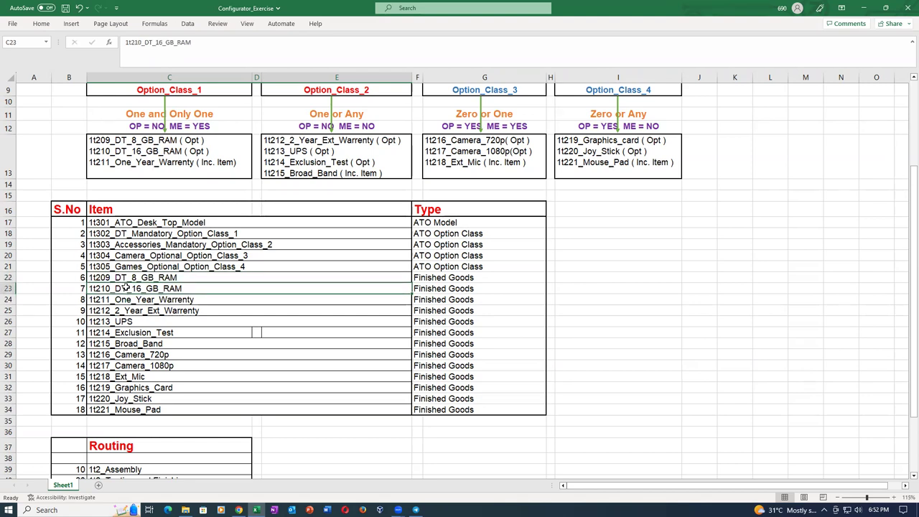
key(alt+Tab)
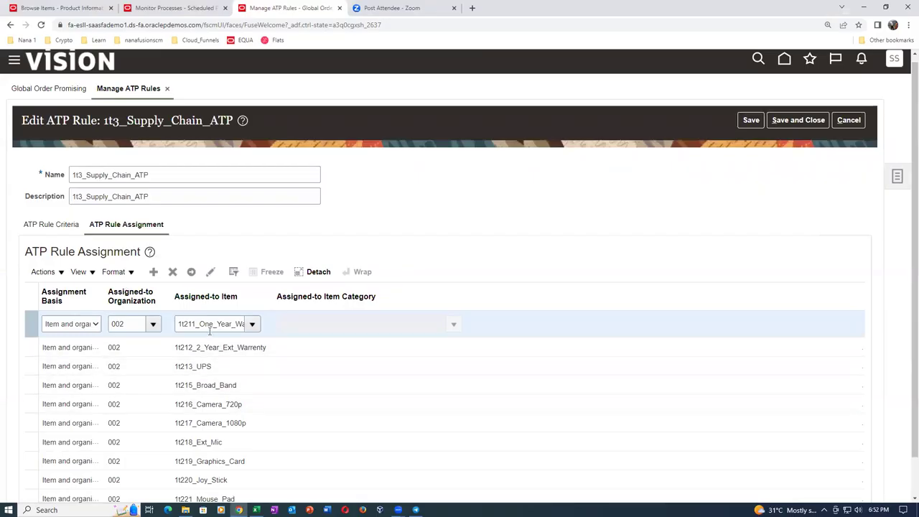
scroll(212, 435, down, 1)
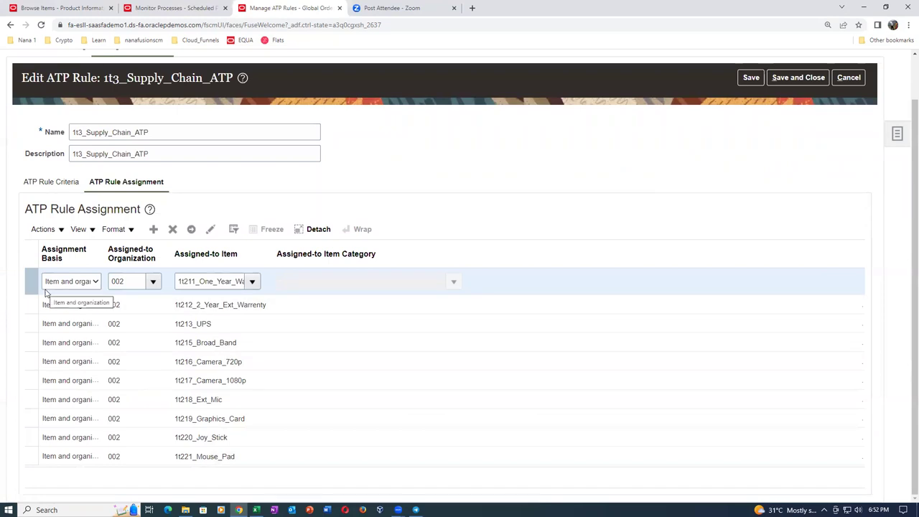
- Check the ATP rule assignments against the workbook's model structure, including 1t301_ATO_Desk_Top_Model and the four option classes in row 9
key(alt+Tab)
scroll(72, 290, up, 2)
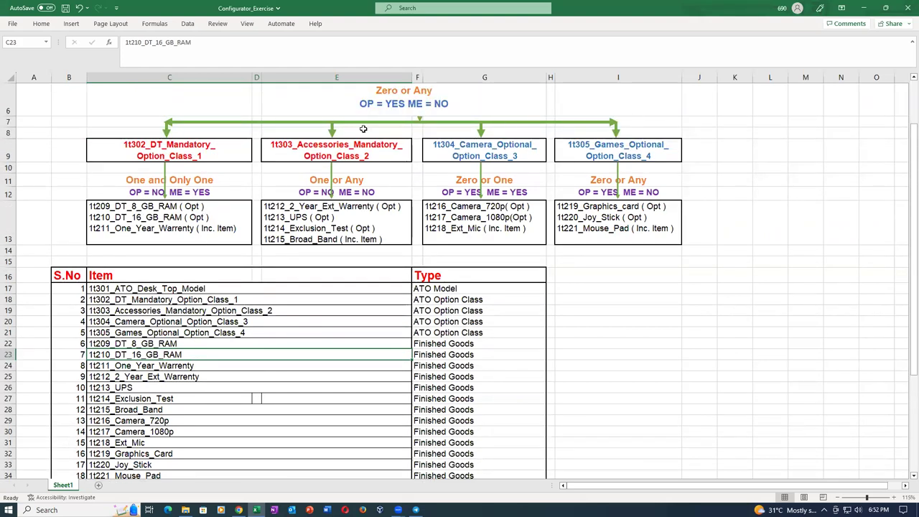
key(alt+Tab)
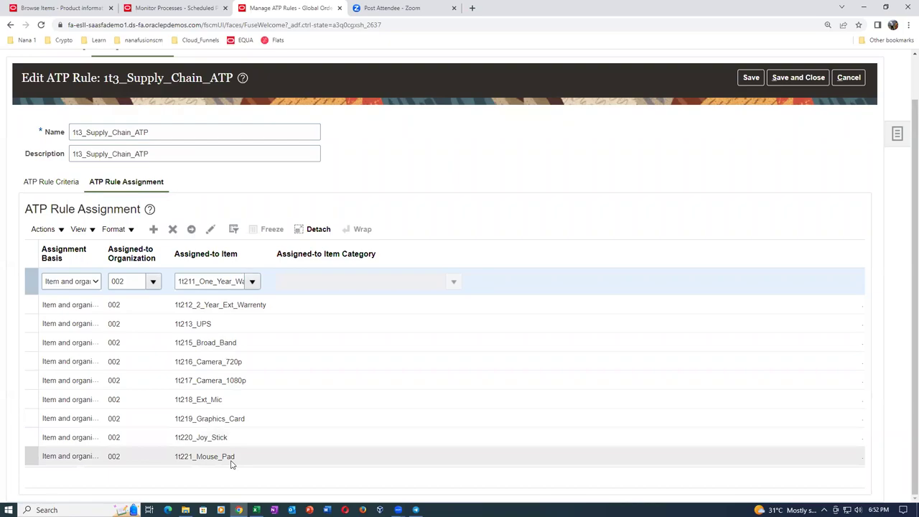
key(alt+Tab)
scroll(141, 345, up, 2)
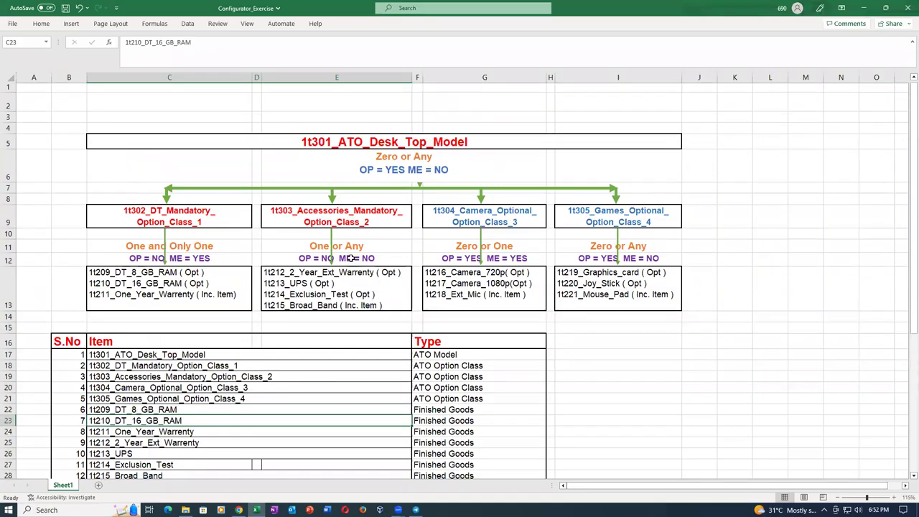
click(365, 137)
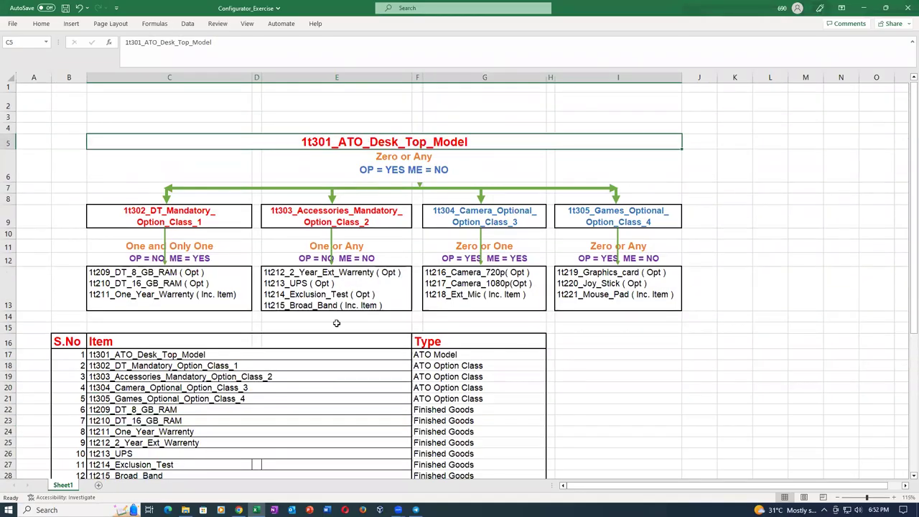
click(7, 214)
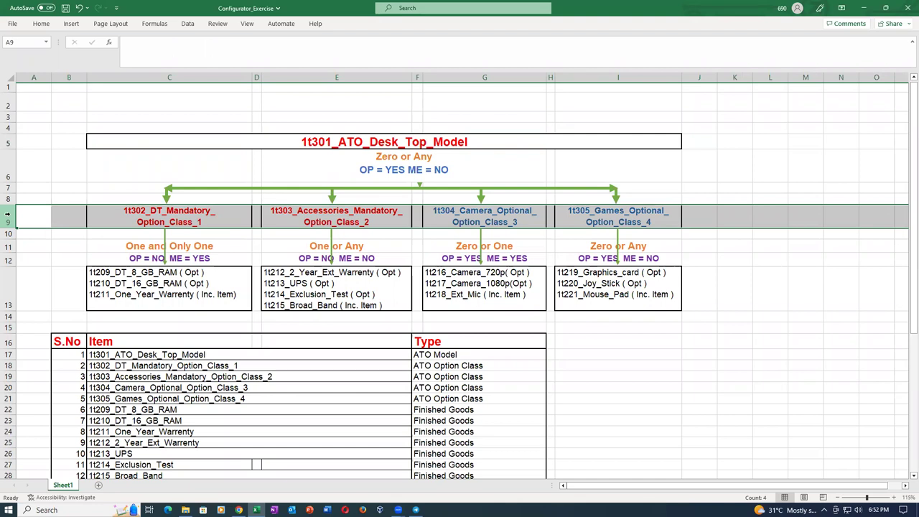
key(alt)
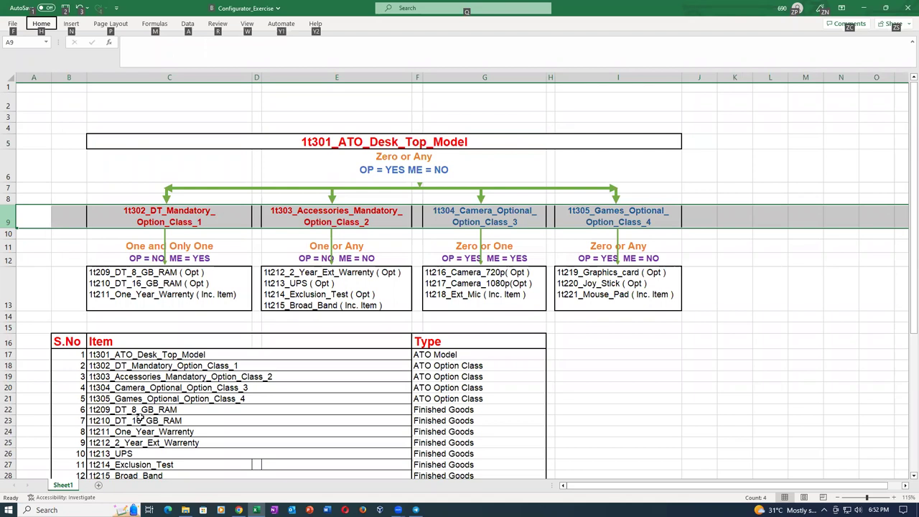
key(alt+Tab)
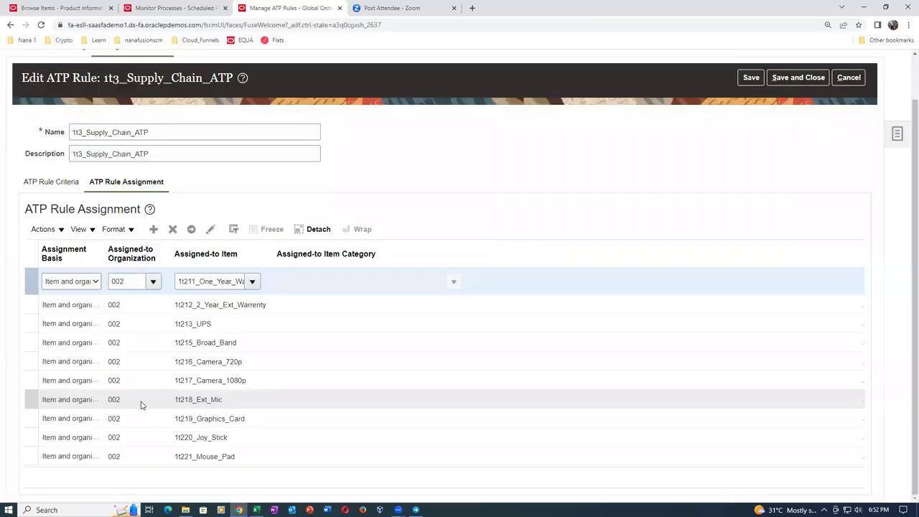
- Add an ATP rule assignment with the basis Item and organization for organization 002
click(154, 230)
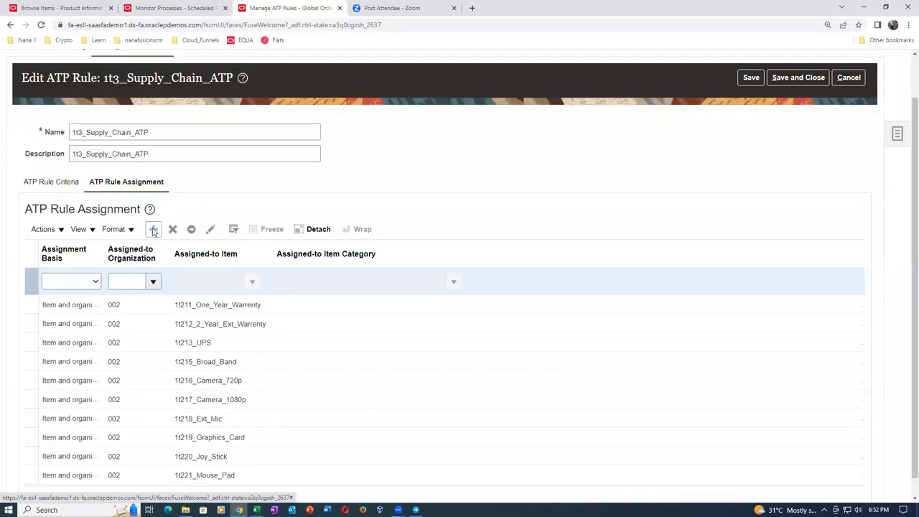
click(81, 282)
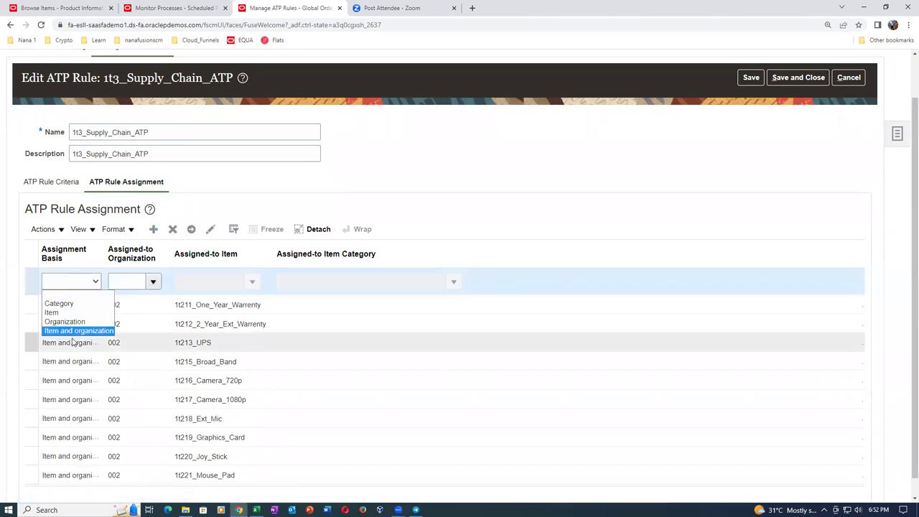
click(72, 330)
click(130, 281)
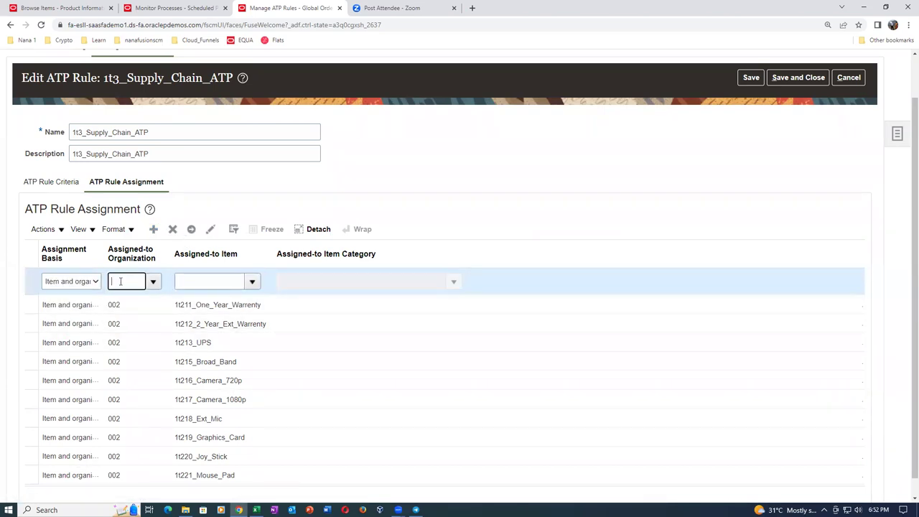
text(002)
key(Tab)
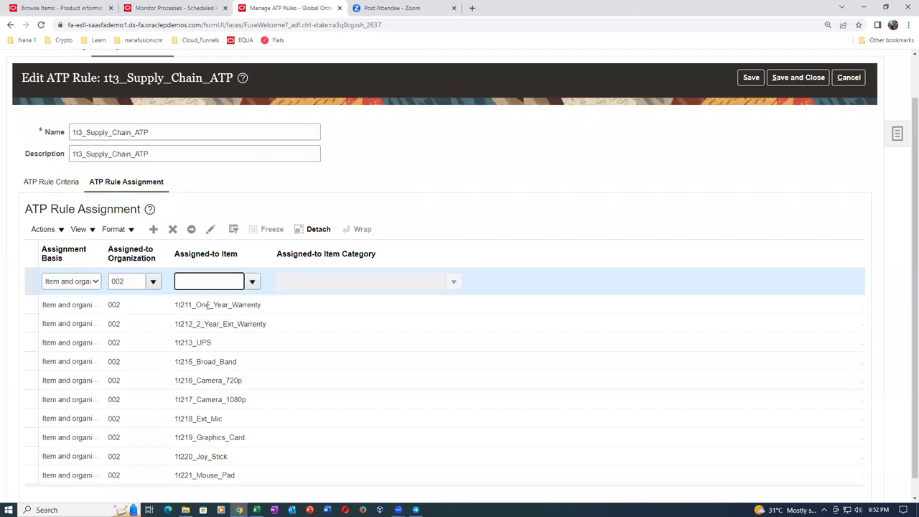
- Search the assignable items for names starting with 1t2 and assign 1t209_DT_8_GB_RAM to the new row
click(252, 282)
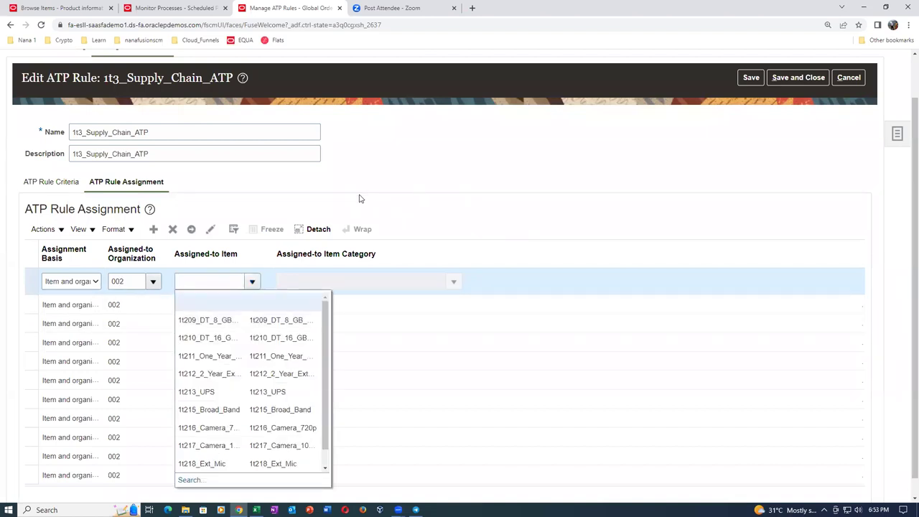
click(189, 481)
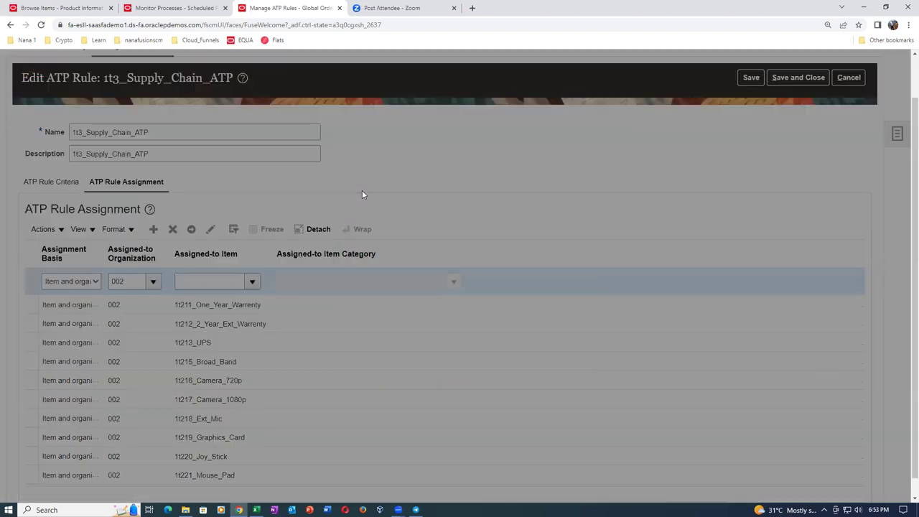
text(1t2)
click(529, 295)
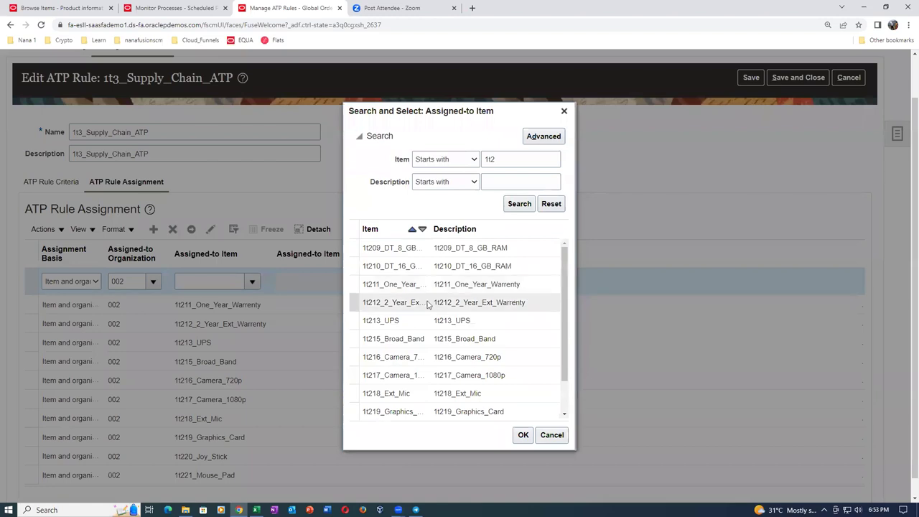
click(477, 247)
click(524, 435)
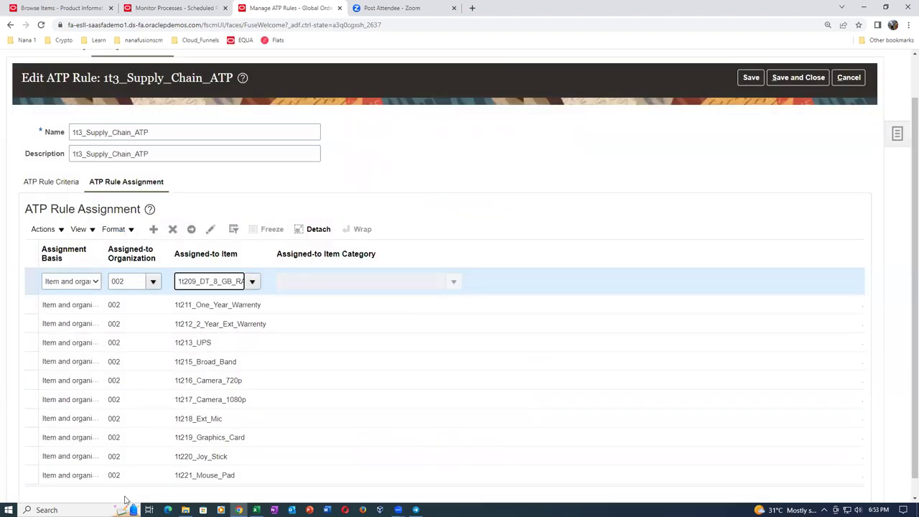
- Add another ATP rule assignment with the basis Item and organization for organization 002
click(152, 229)
click(94, 282)
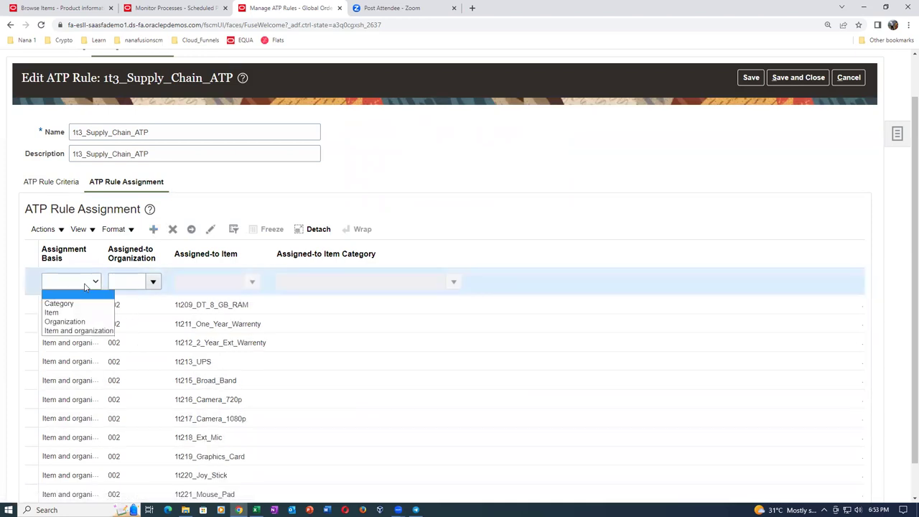
click(79, 330)
click(124, 281)
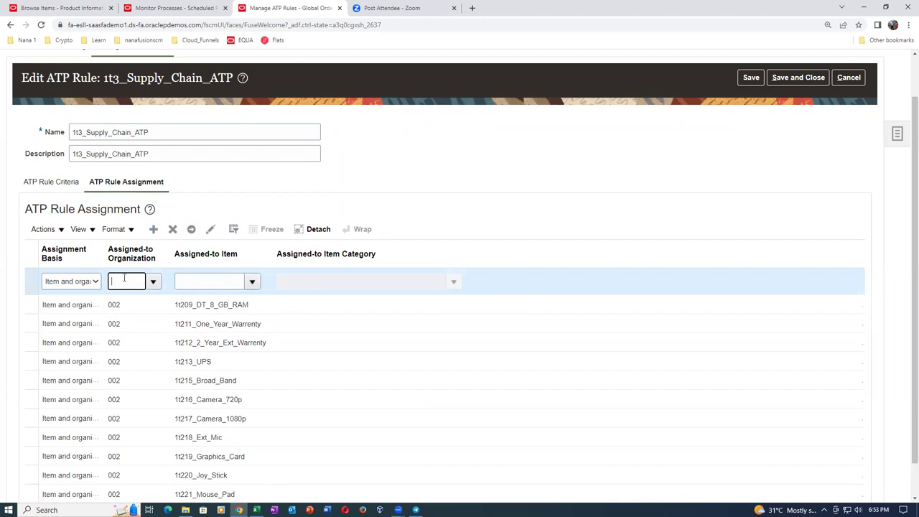
text(002)
key(Tab)
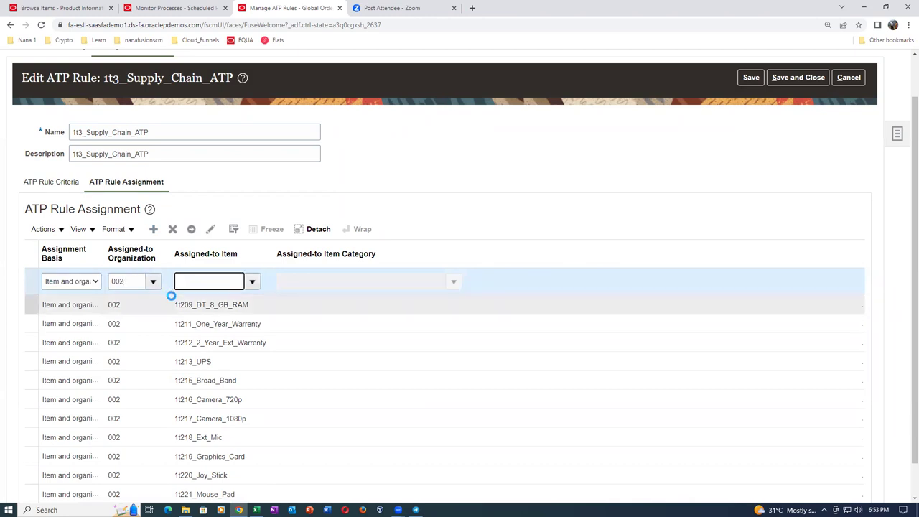
- Search the assignable items for names starting with 1t2 and assign 1t210_DT_16_GB_RAM to the new row
click(252, 282)
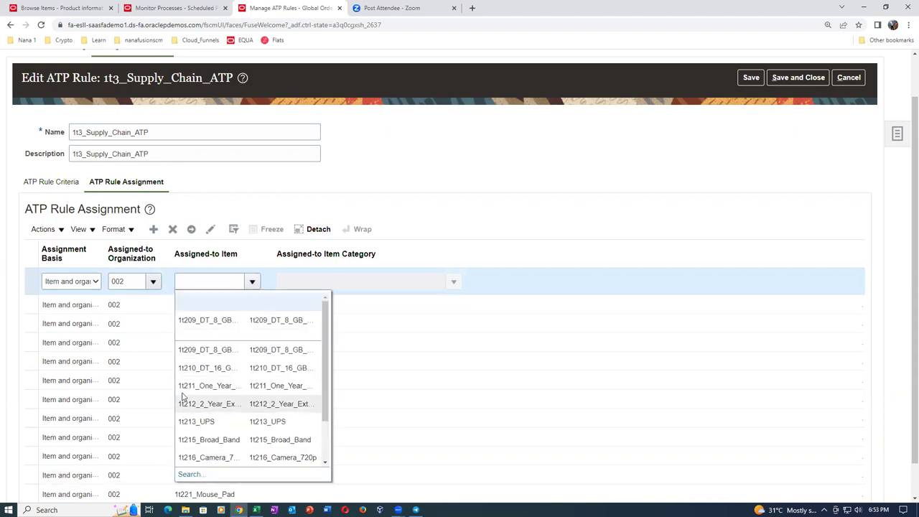
click(190, 474)
click(497, 240)
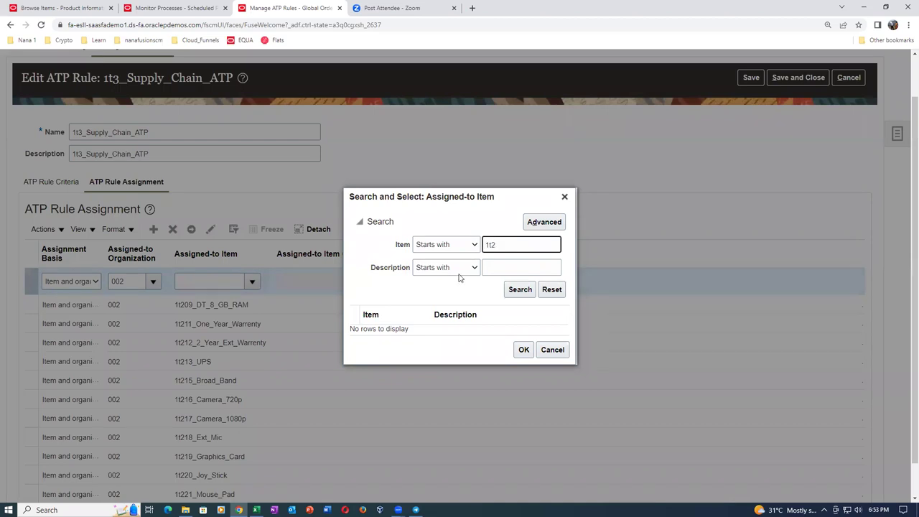
click(526, 289)
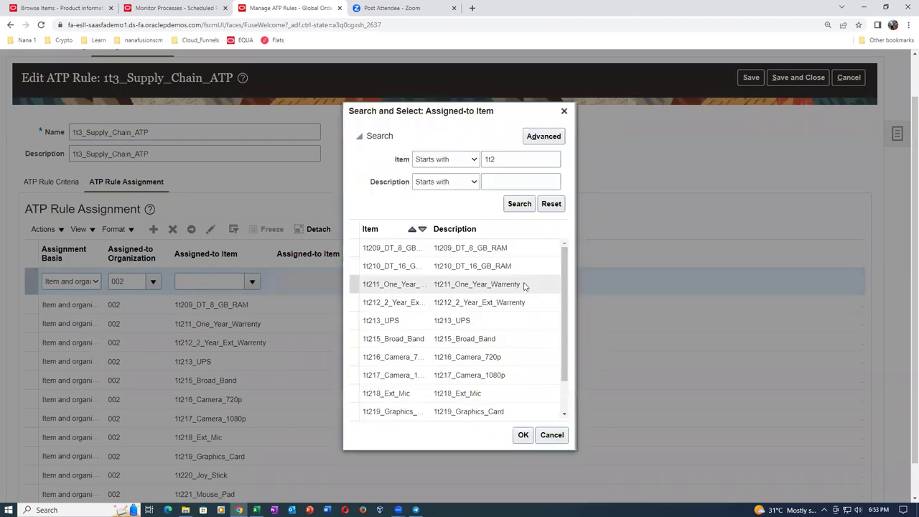
click(395, 267)
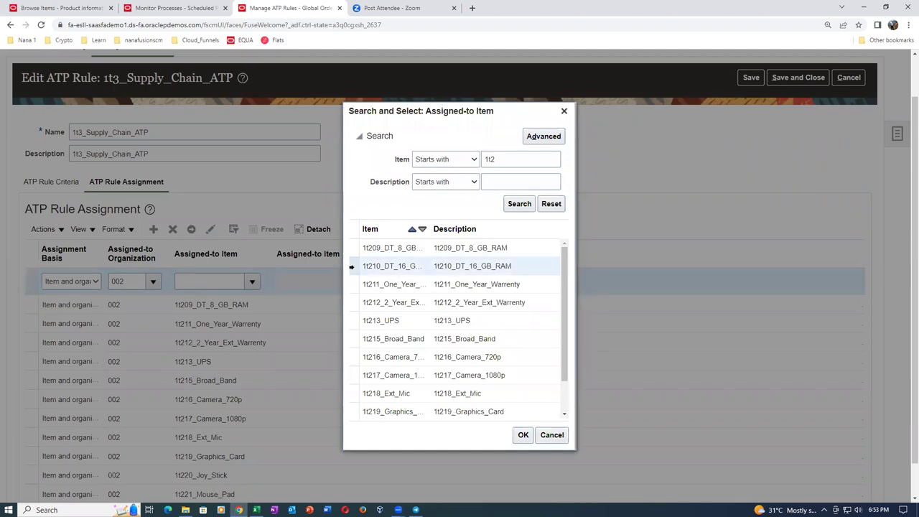
click(523, 436)
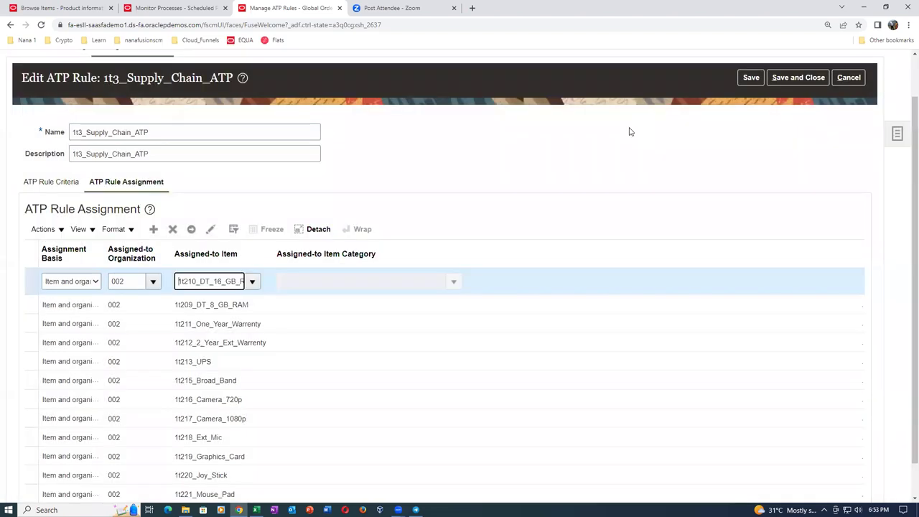
click(539, 161)
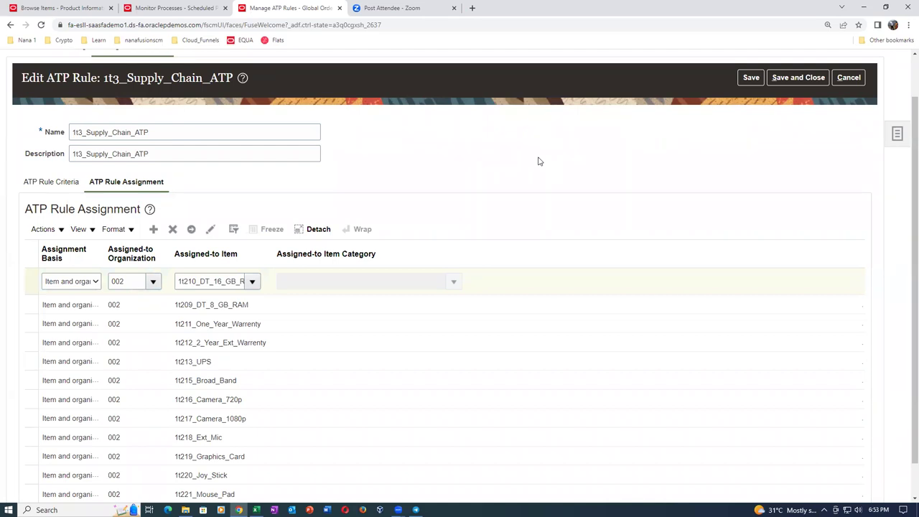
- Add one more ATP rule assignment row above 1t210_DT_16_GB_RAM, based on Item and organization, for organization 002
click(153, 229)
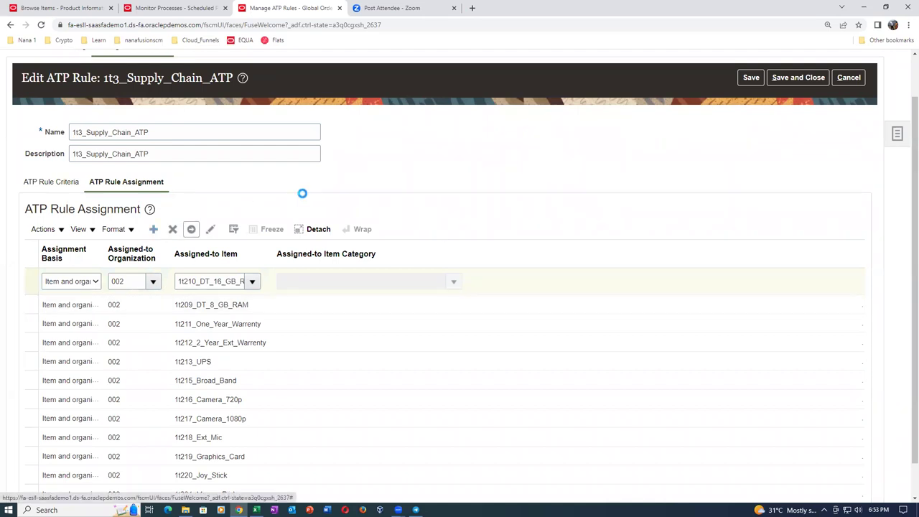
click(68, 284)
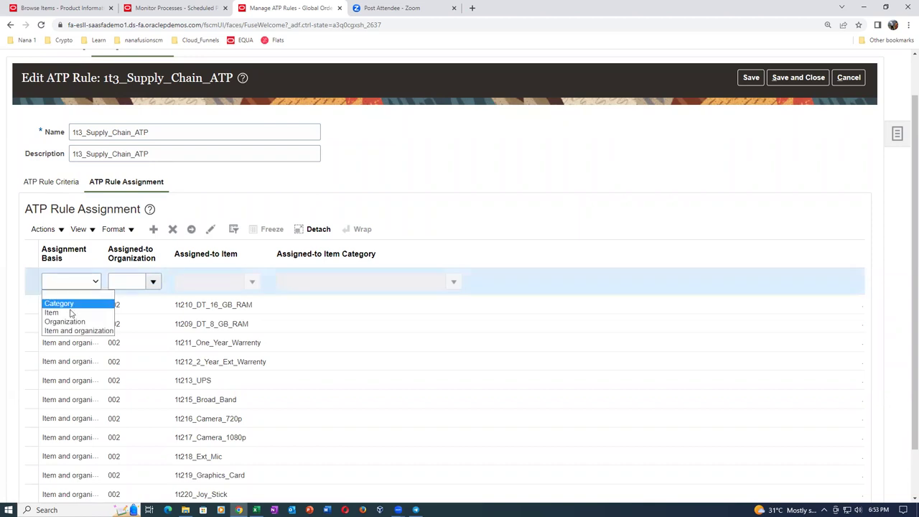
click(73, 331)
click(135, 280)
text(002)
key(Tab)
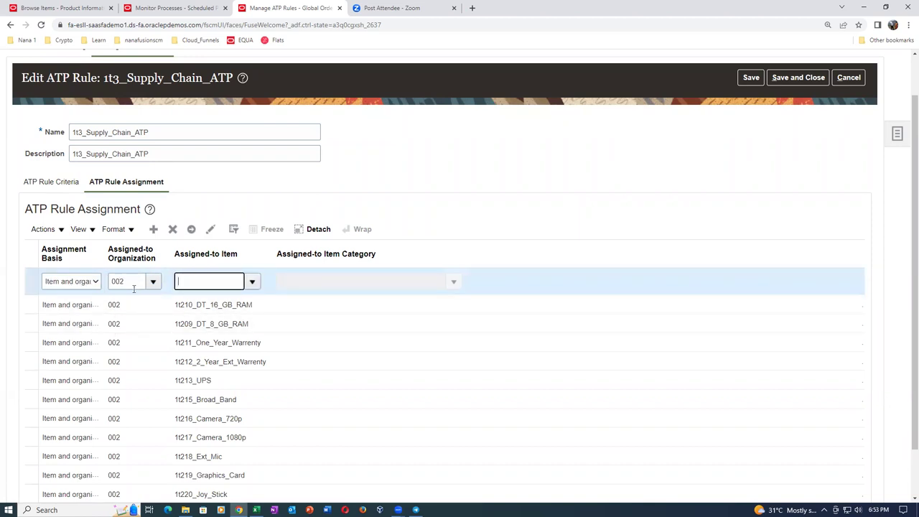
- Search the assignable items for names starting with 1t3 and assign 1t301_ATO_Desk_Top_Model to the new row
click(252, 282)
click(185, 475)
click(496, 245)
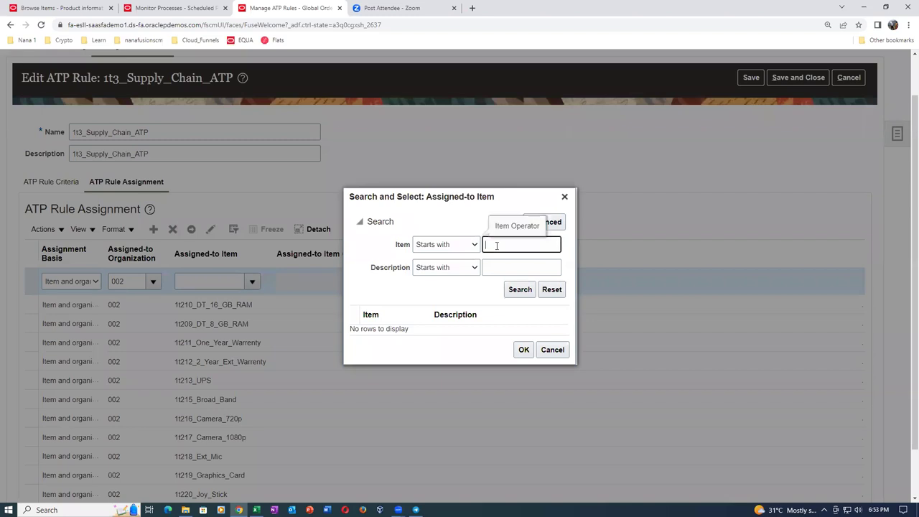
text(1t3)
key(Return)
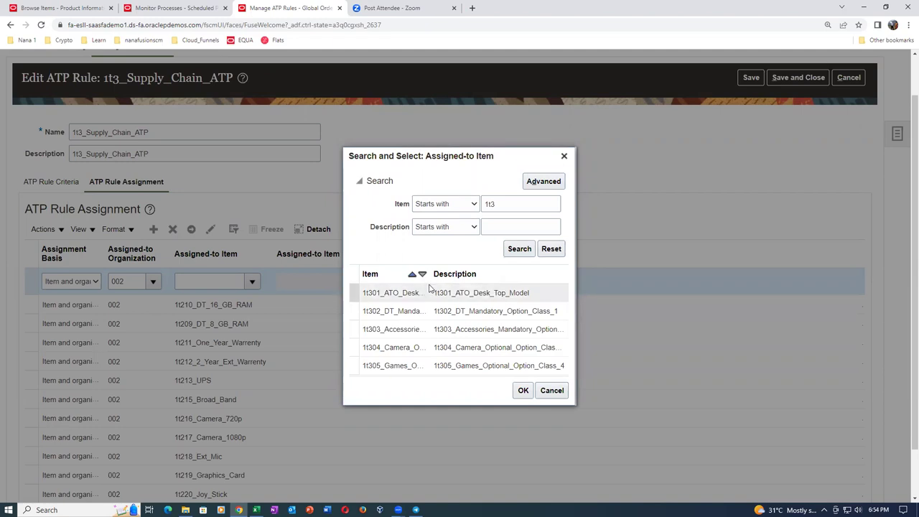
drag(430, 282, 468, 282)
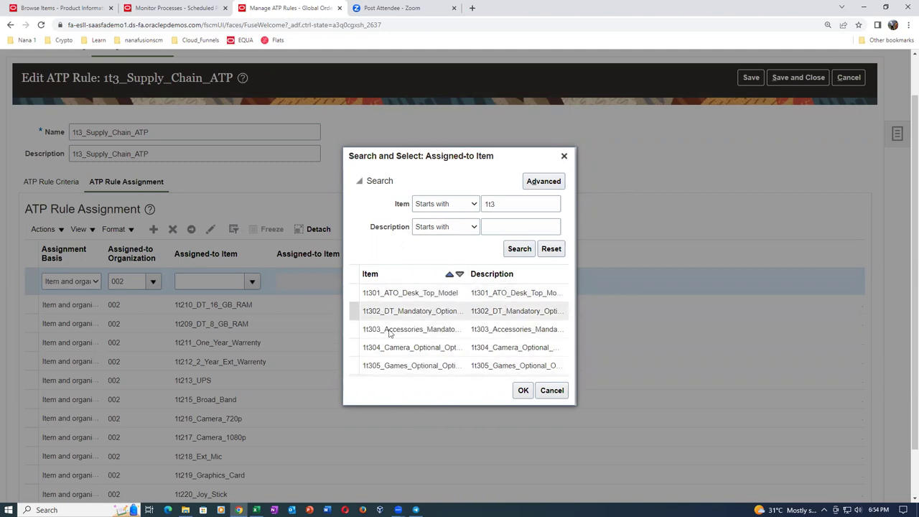
click(381, 293)
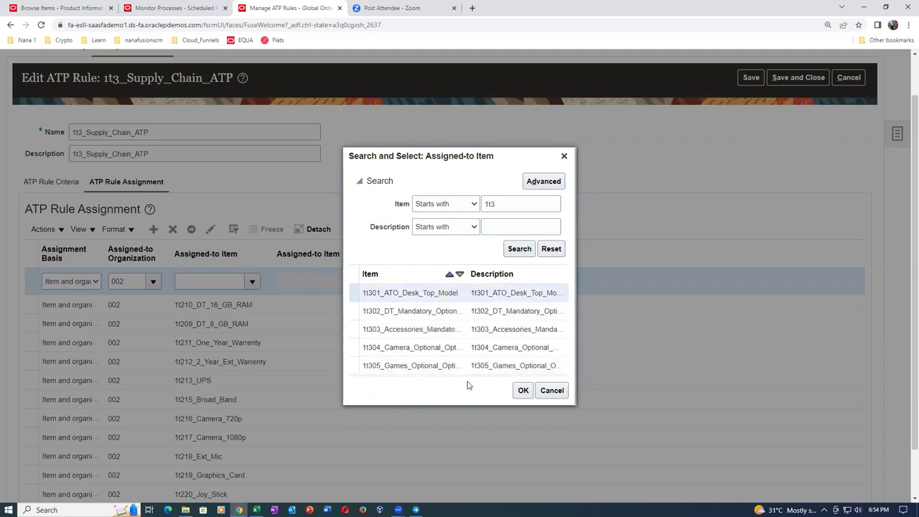
click(522, 390)
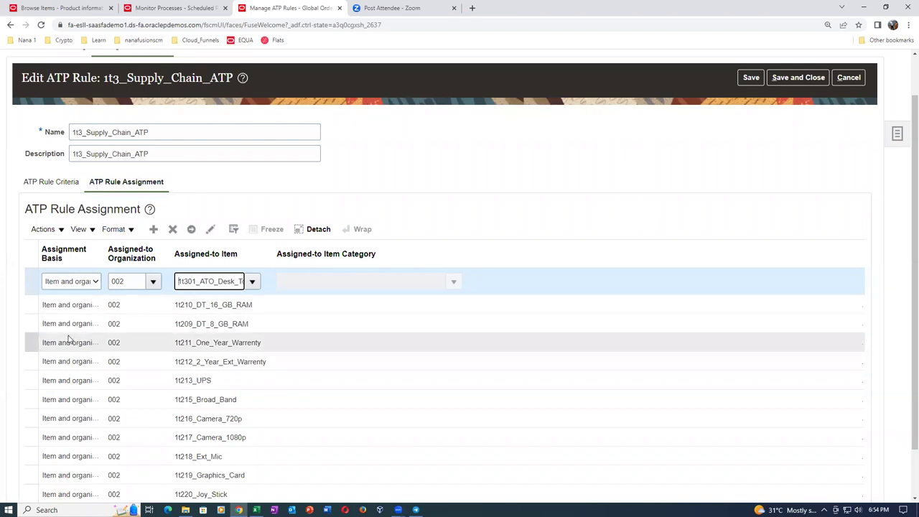
- Check the assignment basis options of the 1t301_ATO_Desk_Top_Model row, and save and close the ATP rule
click(83, 286)
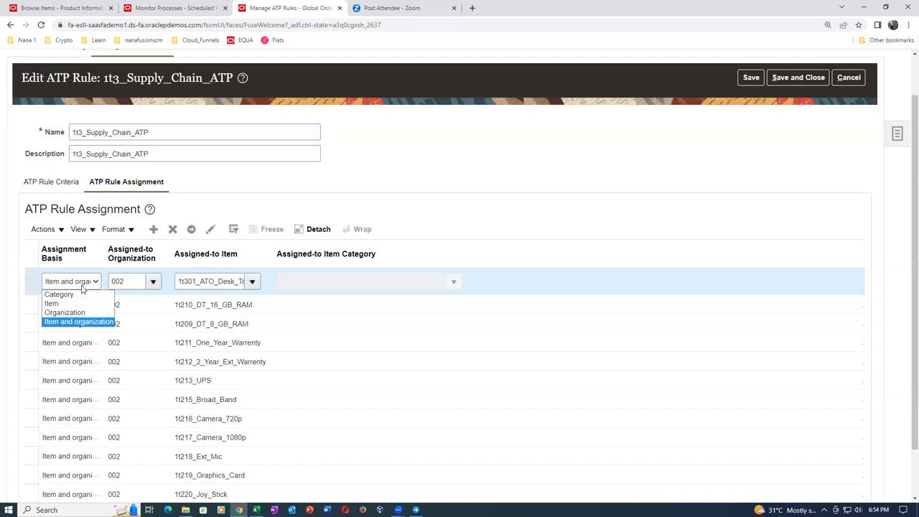
click(82, 288)
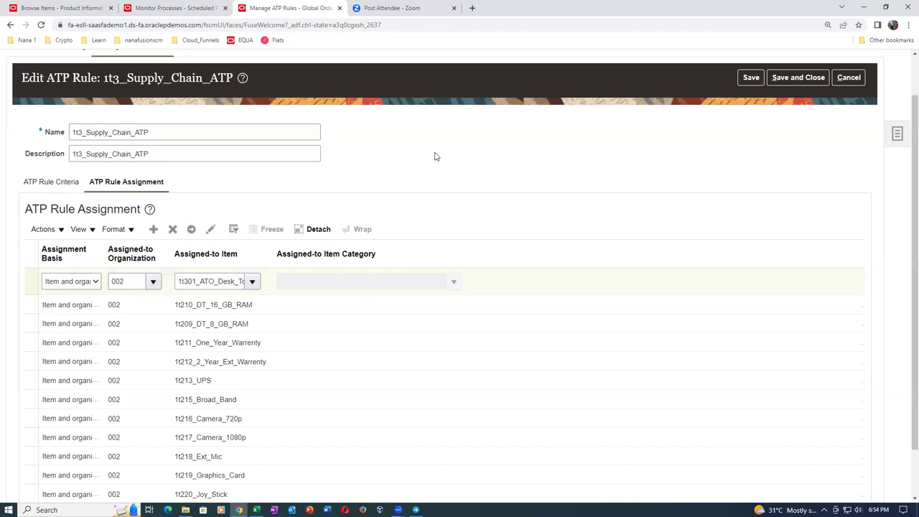
click(815, 79)
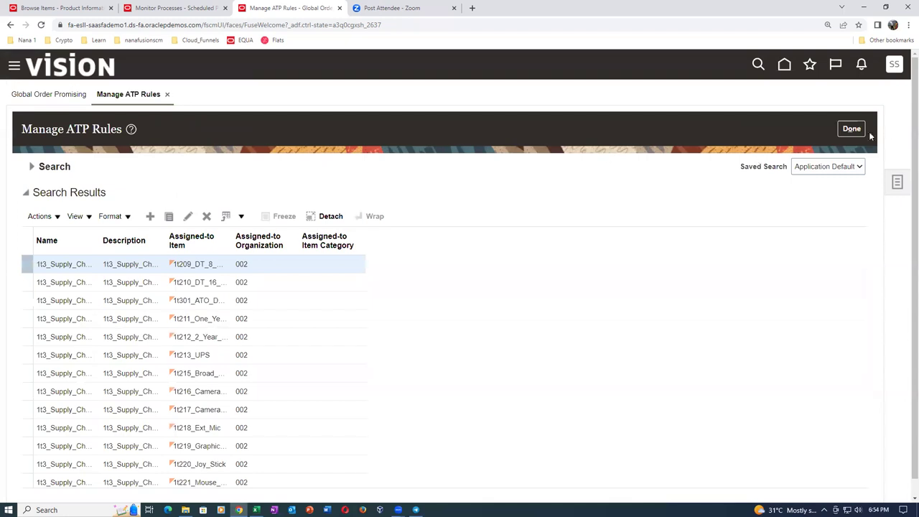
- Finish managing the ATP rules and open the Manage Sourcing Rules task
click(854, 128)
click(897, 181)
click(822, 133)
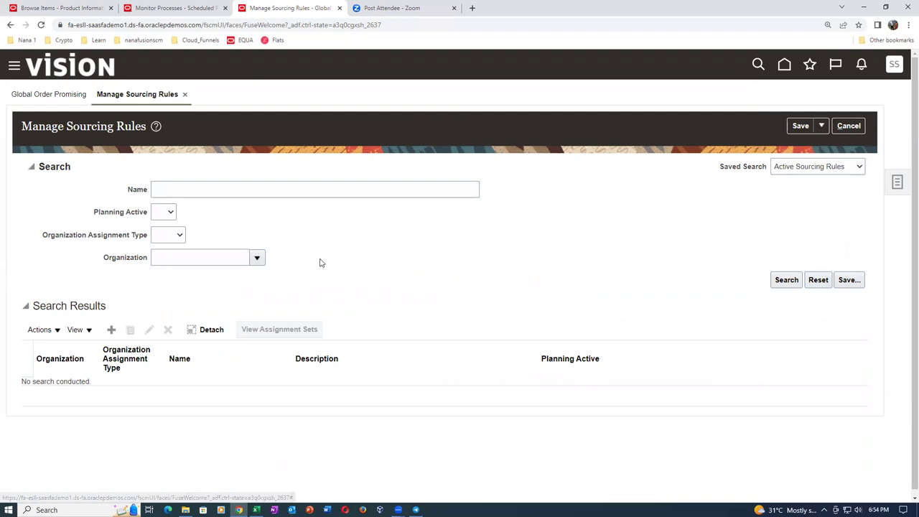
- Create a sourcing rule with 1t3_make-at_002 as both its name and its description
click(214, 170)
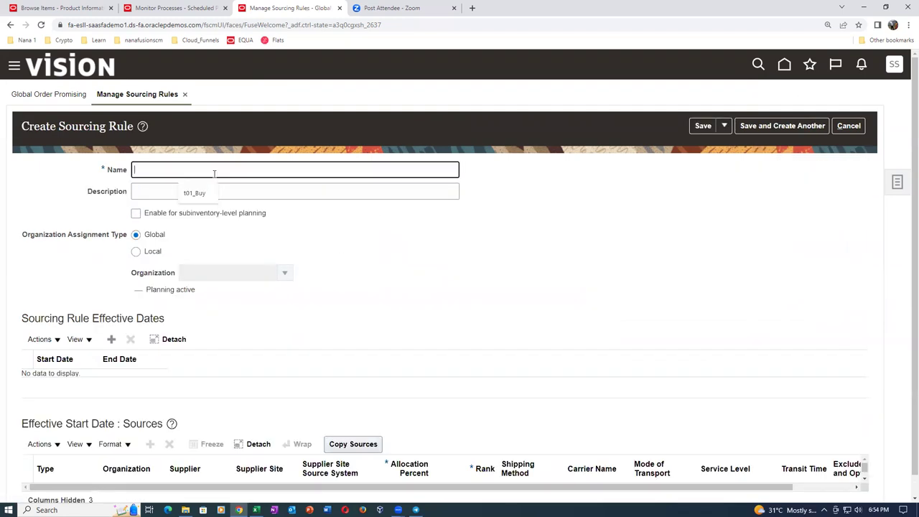
text(1t3_make-at_002)
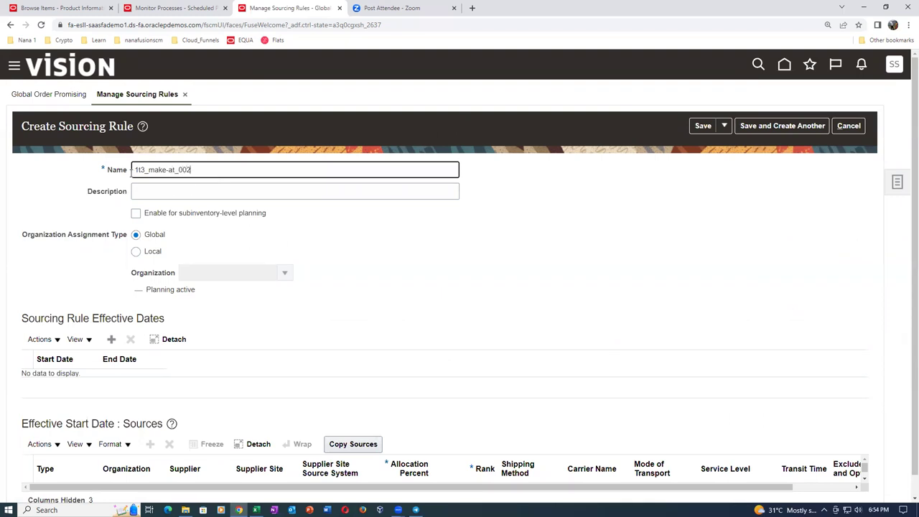
drag(211, 168, 119, 183)
key(ctrl+c)
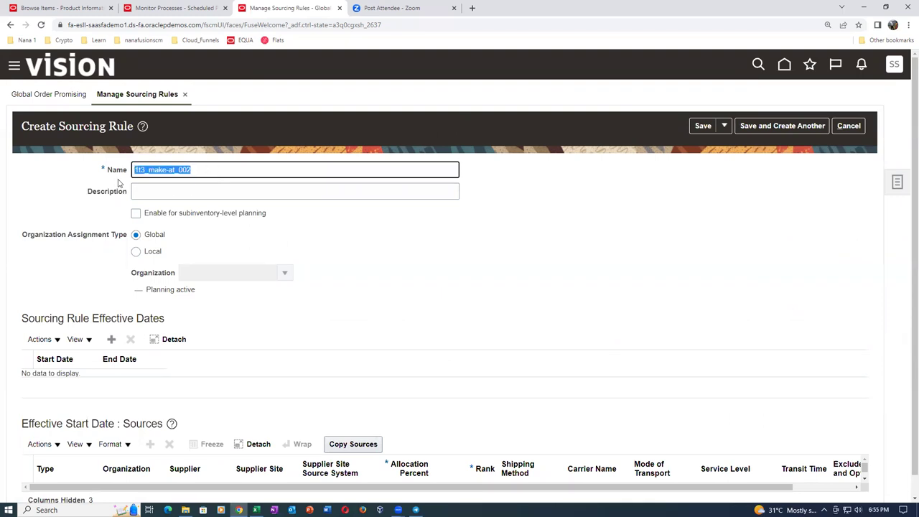
click(186, 188)
key(ctrl+v)
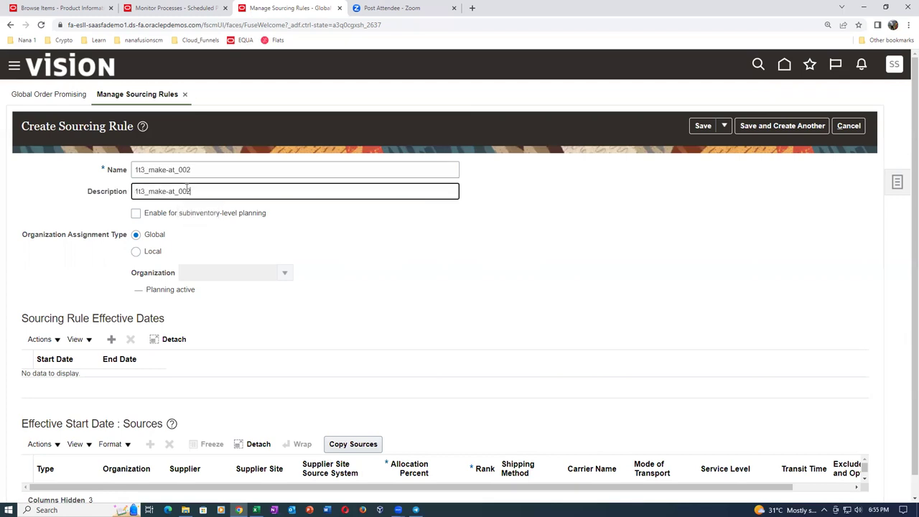
- Set the sourcing rule's organization assignment type to Local with organization 002
click(149, 254)
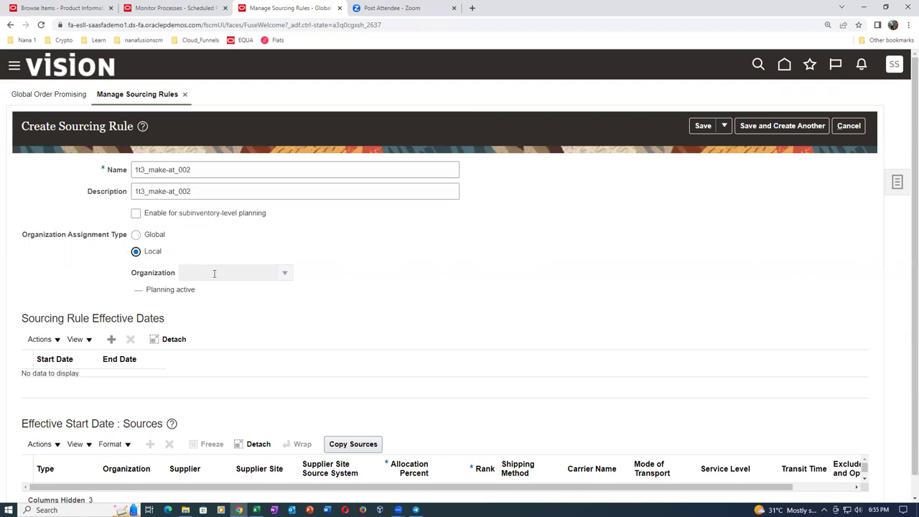
click(214, 272)
text(002)
key(Tab)
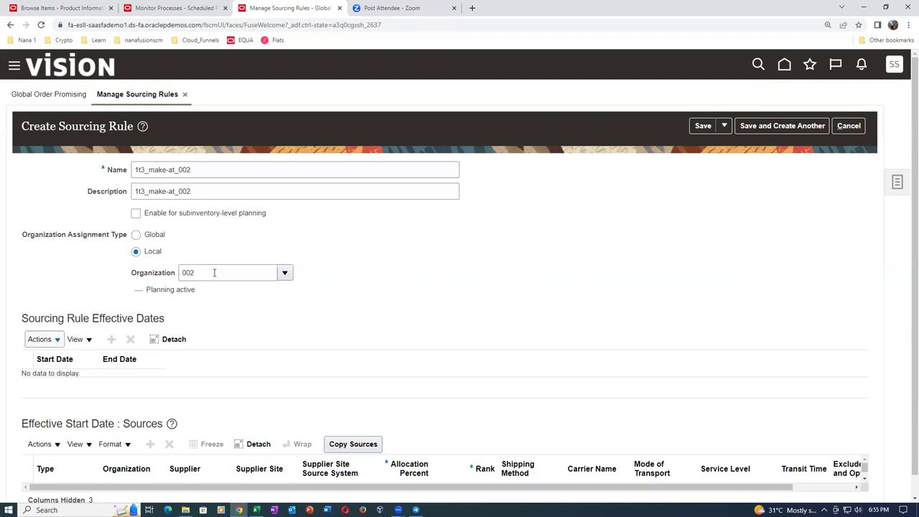
- Add an effective date row starting 4/2/23 to the sourcing rule and give it a source of type Make at
click(111, 318)
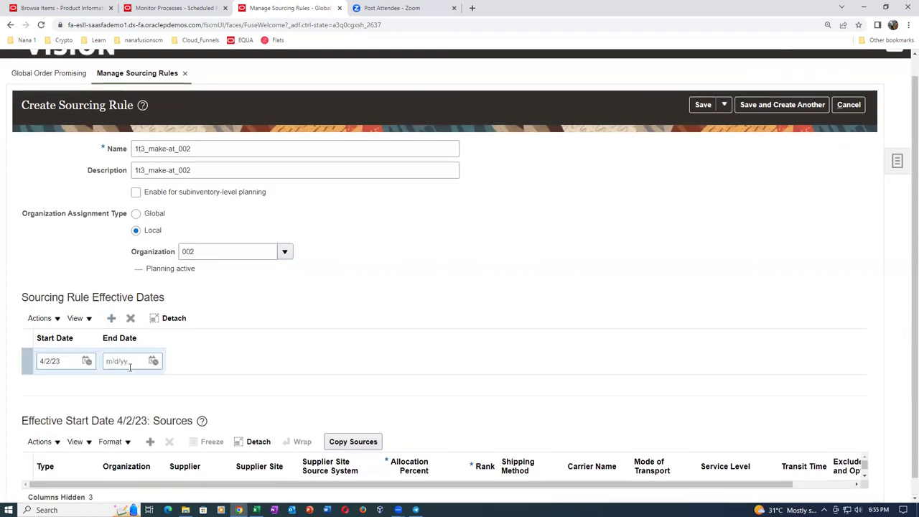
click(40, 441)
click(58, 462)
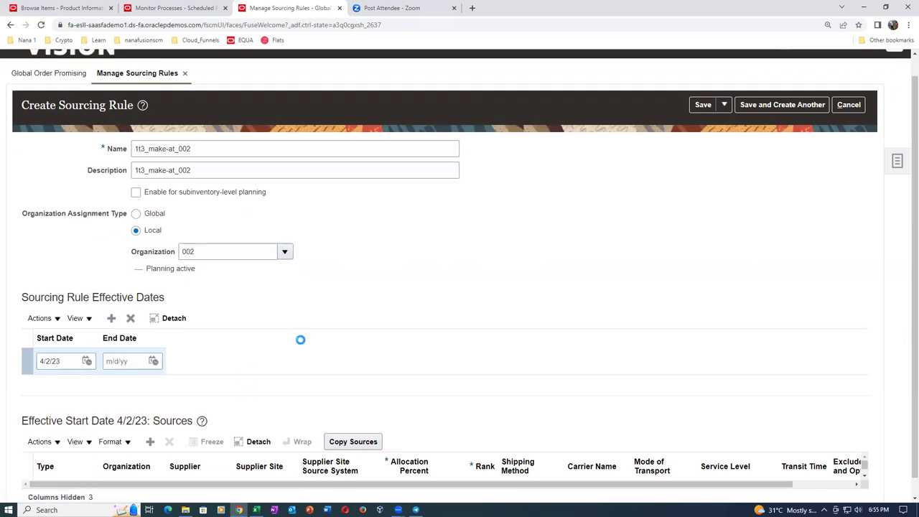
click(59, 495)
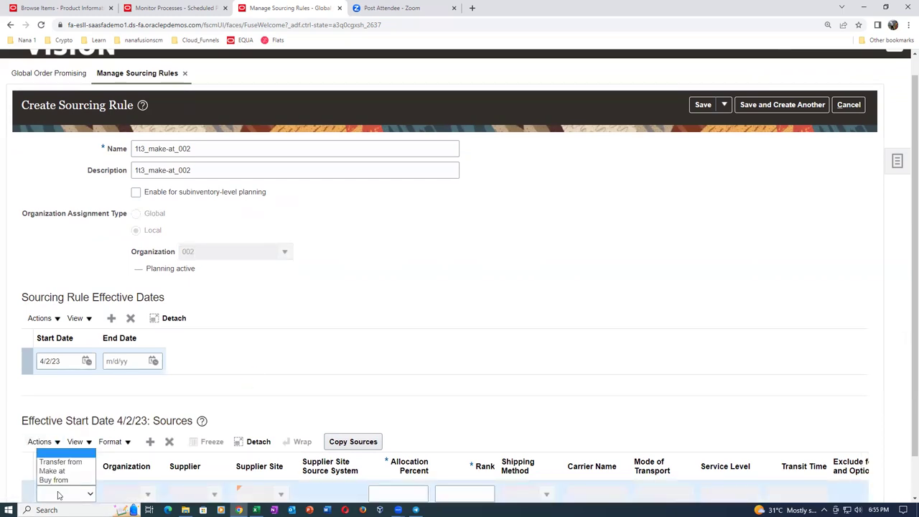
click(59, 471)
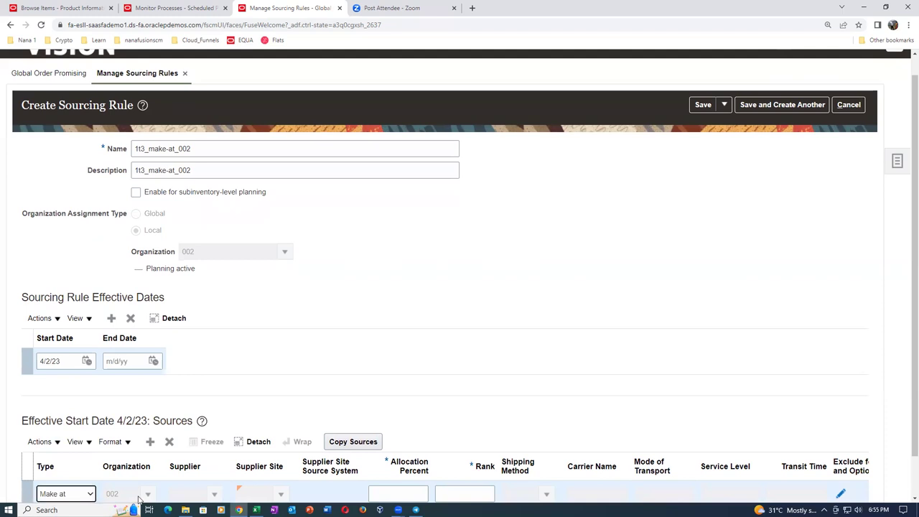
- Set the Make at source's allocation percent to 100 and rank to 1, and save and close the sourcing rule
click(400, 494)
text(100)
key(Tab)
text(1)
key(Tab)
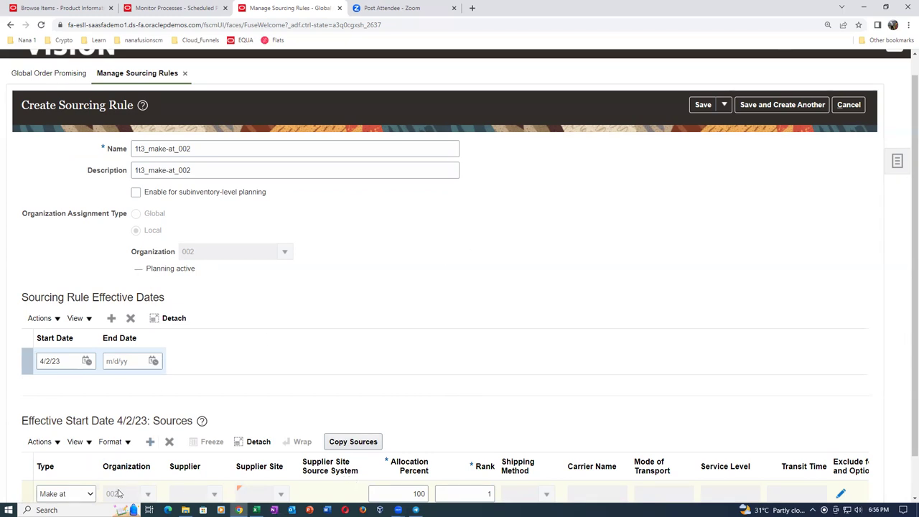
click(723, 104)
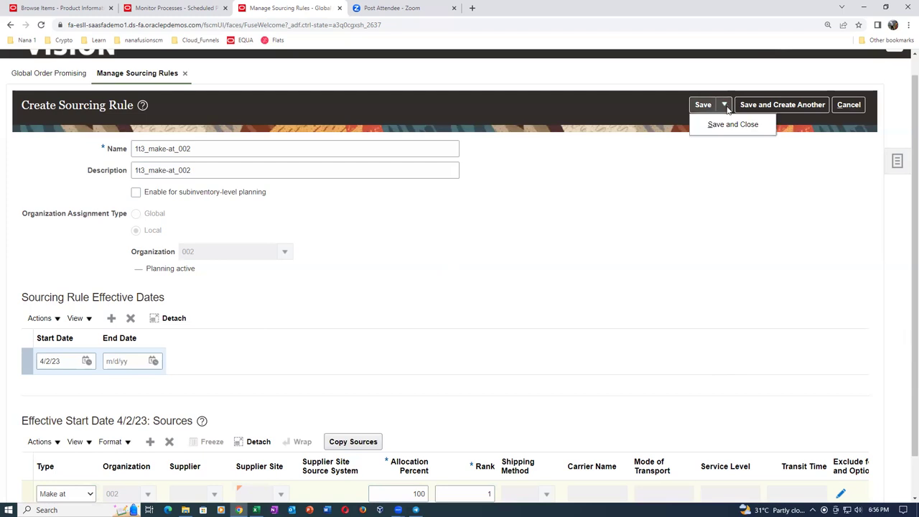
click(731, 124)
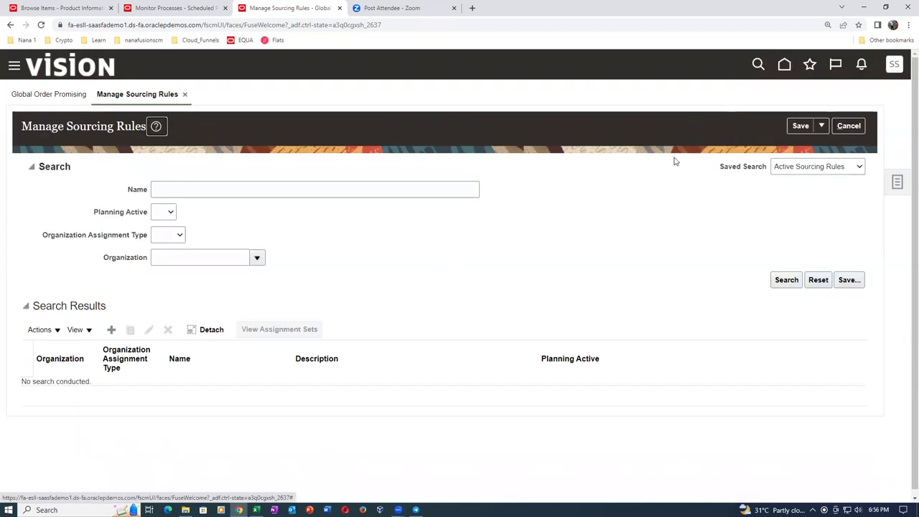
- Create another sourcing rule with 1t3_transfer_to_customer as both its name and its description
click(112, 329)
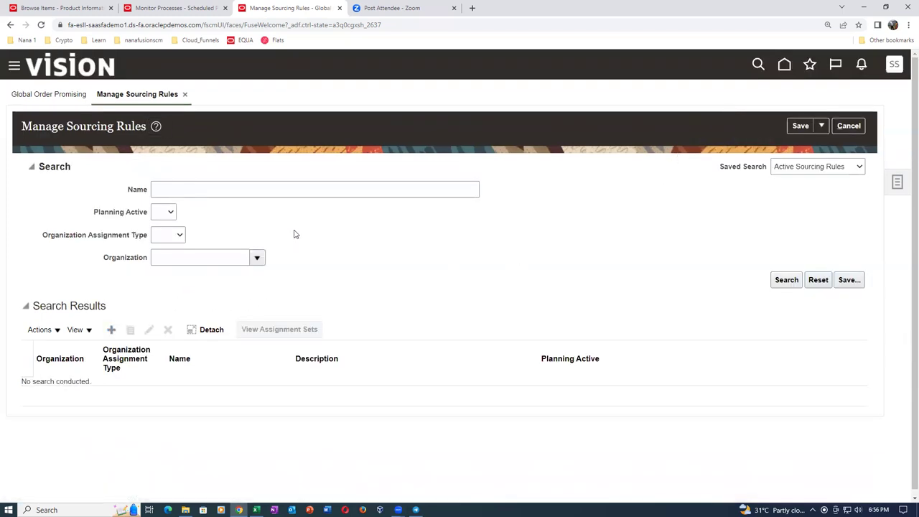
click(174, 175)
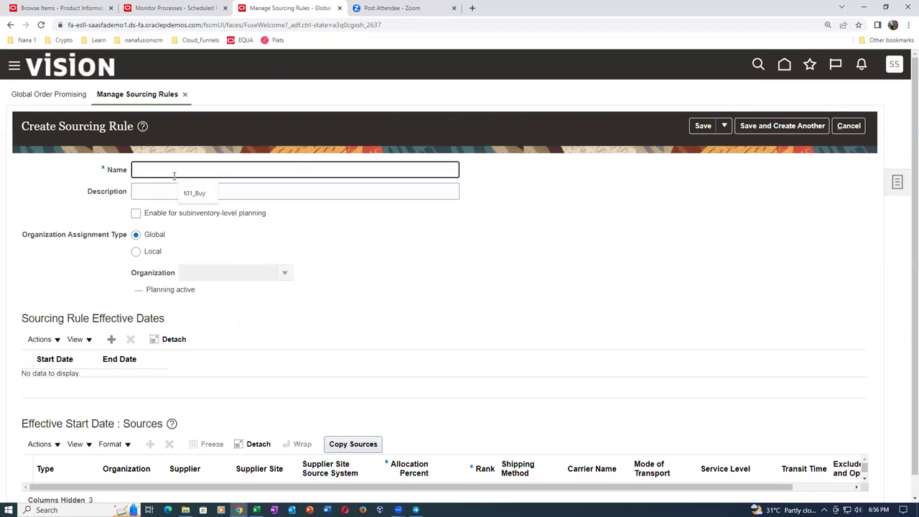
text(1t3_transfer_to_customer)
drag(258, 176, 48, 200)
key(ctrl+c)
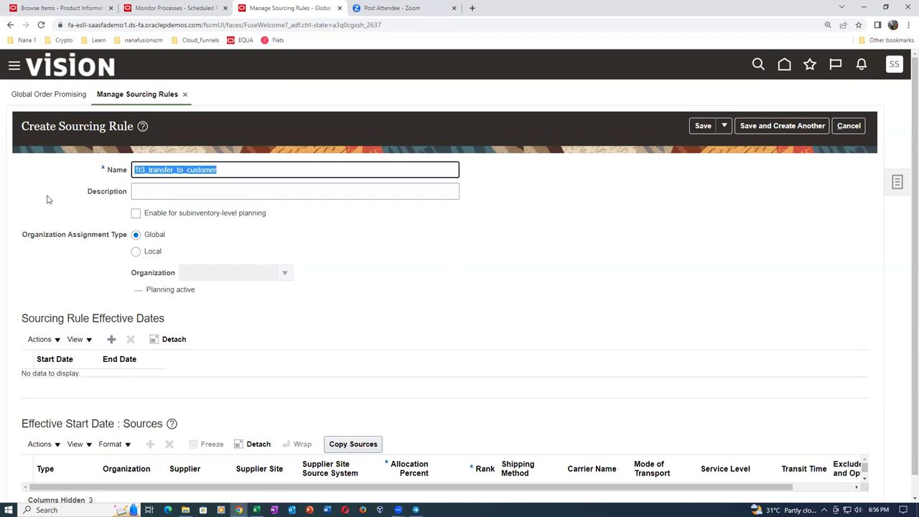
click(164, 193)
key(ctrl+v)
- Add an effective date row starting 4/2/23 to the global sourcing rule and give it a source of type Transfer from
click(112, 340)
click(53, 464)
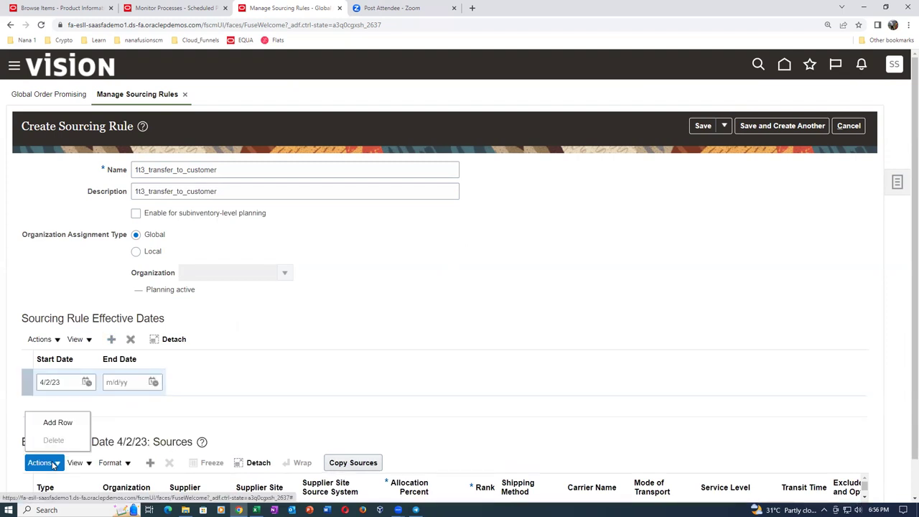
click(59, 422)
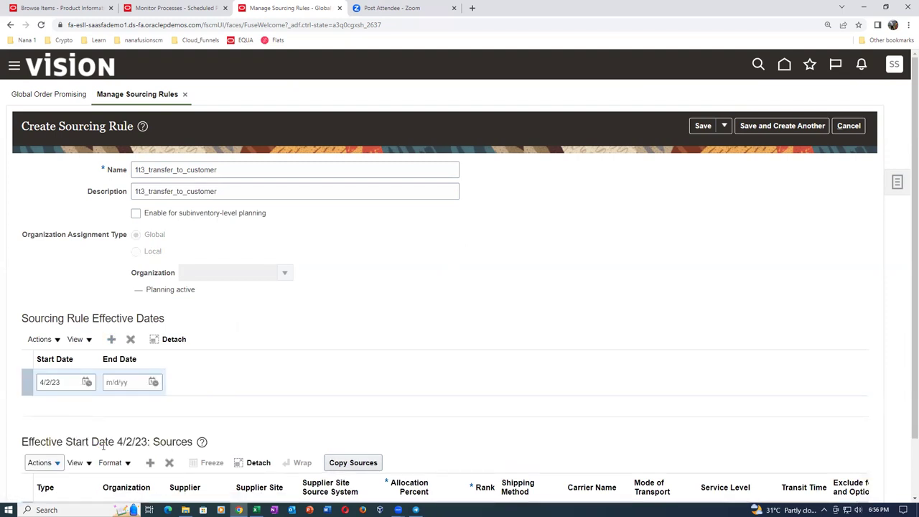
scroll(104, 445, down, 1)
click(64, 448)
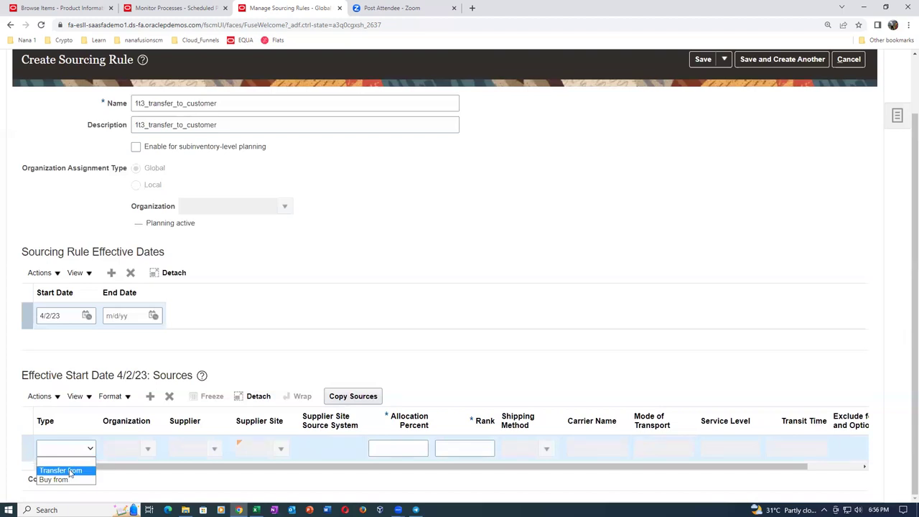
click(61, 470)
- Set the Transfer from source to organization 002 with allocation percent 100 and rank 1, and save and close the sourcing rule
click(111, 450)
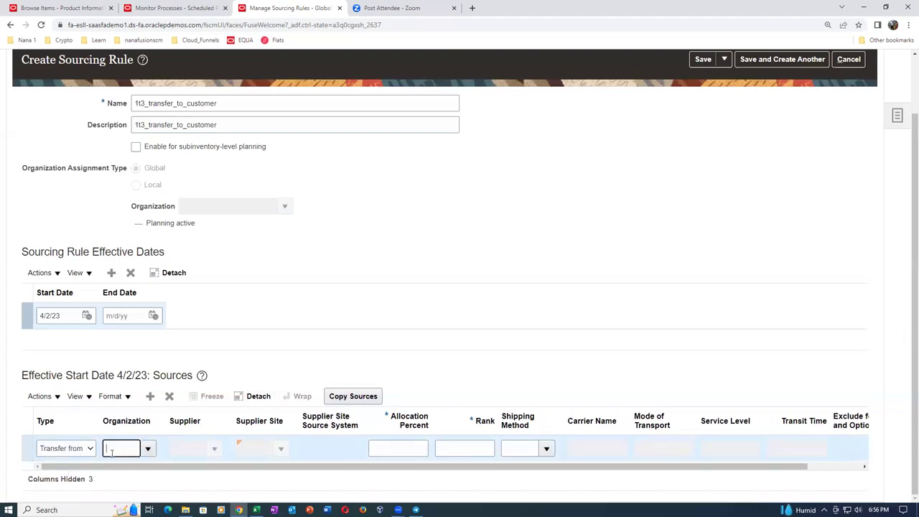
text(002)
click(386, 448)
text(100)
key(Tab)
text(1)
click(591, 223)
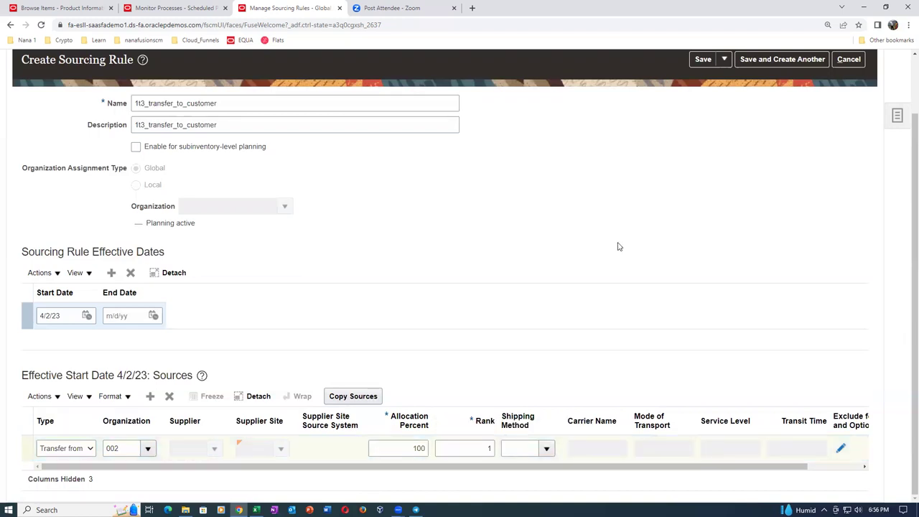
scroll(620, 246, up, 2)
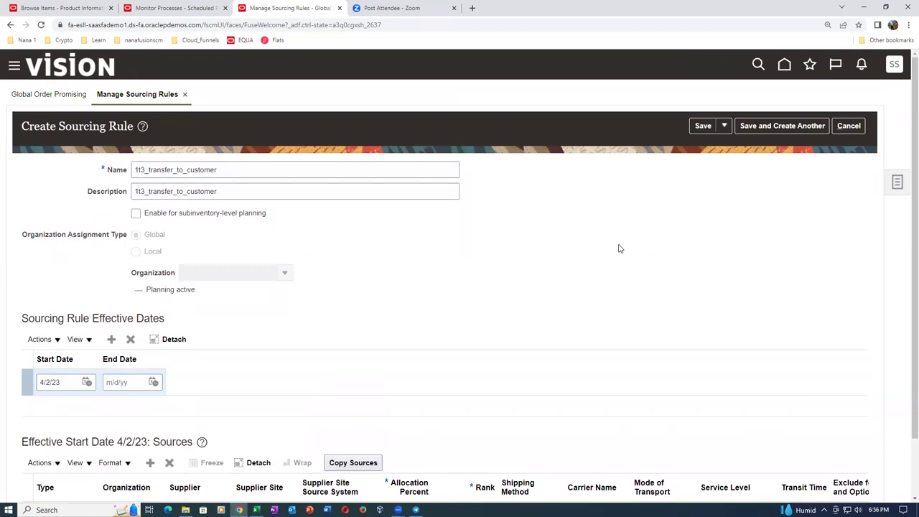
click(722, 128)
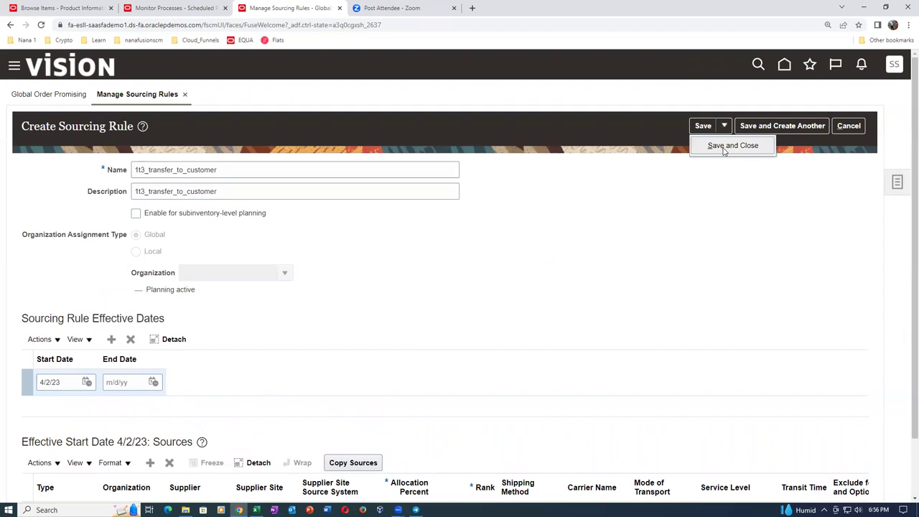
click(726, 147)
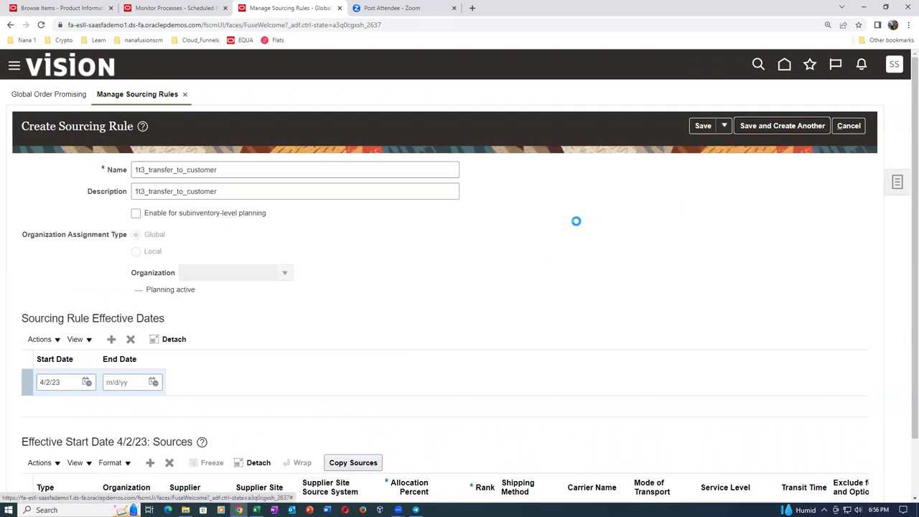
- Go to Manage Assignment Sets, find the assignment set 1t3_assign_set and open it for editing
click(894, 183)
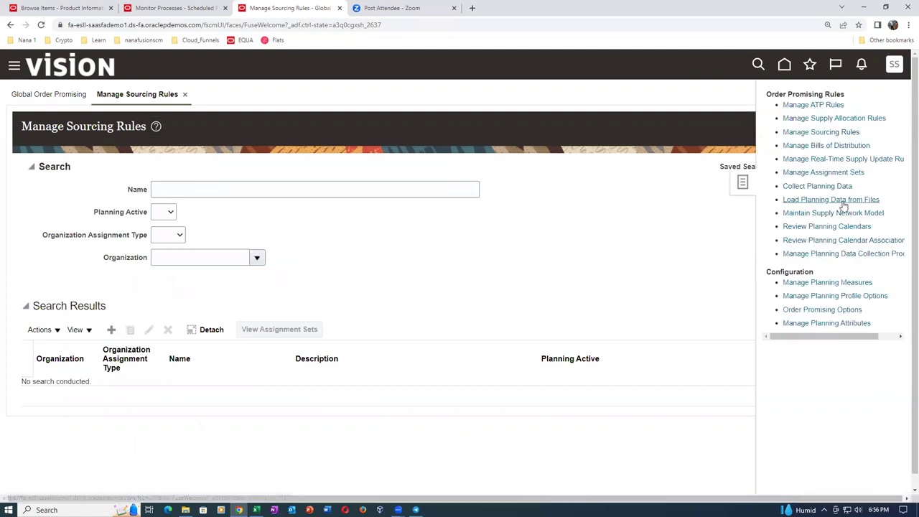
click(794, 172)
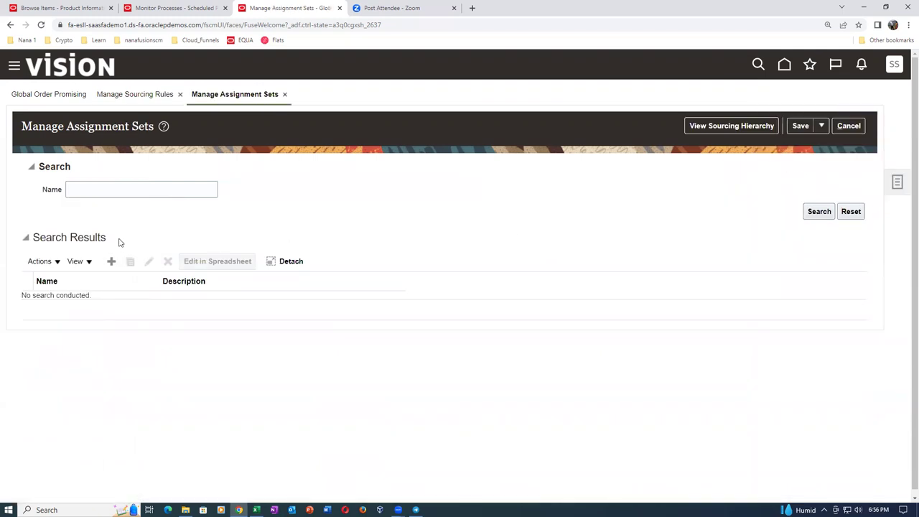
click(124, 191)
key(Return)
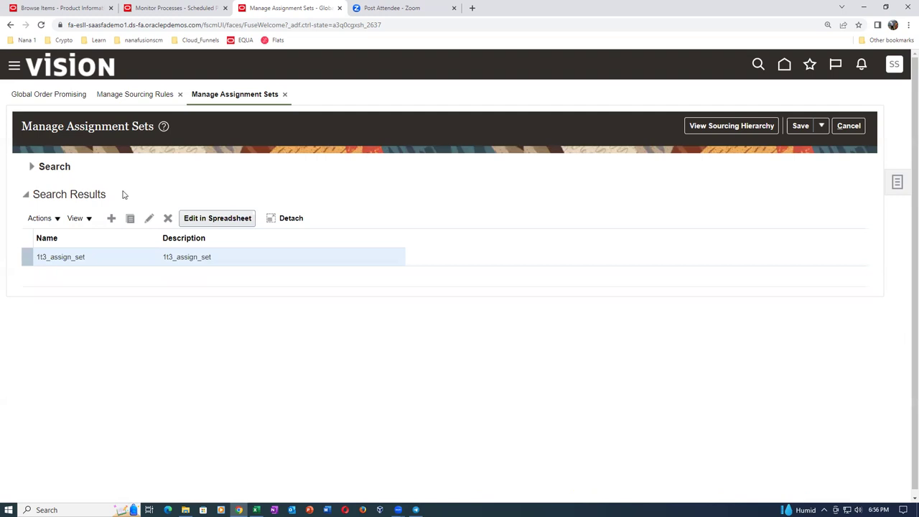
click(148, 218)
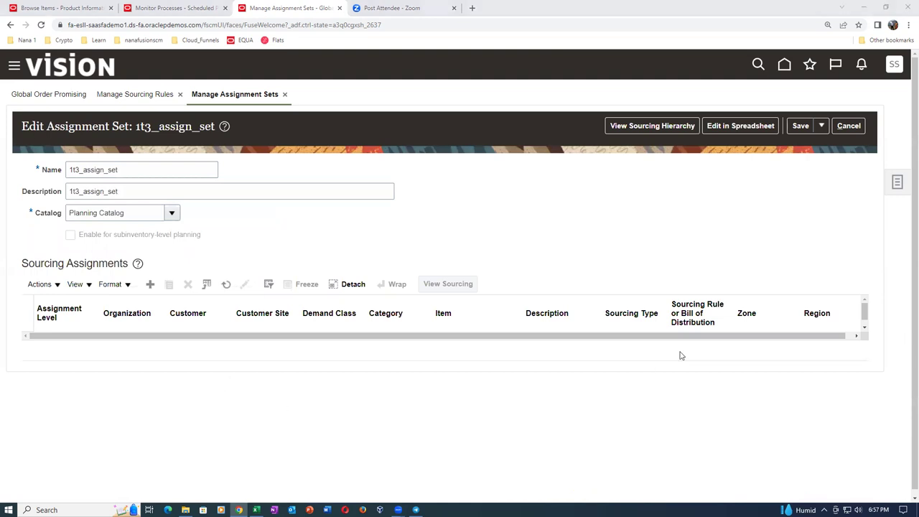
- Add a sourcing assignment at the Item and organization level for organization 002
click(152, 292)
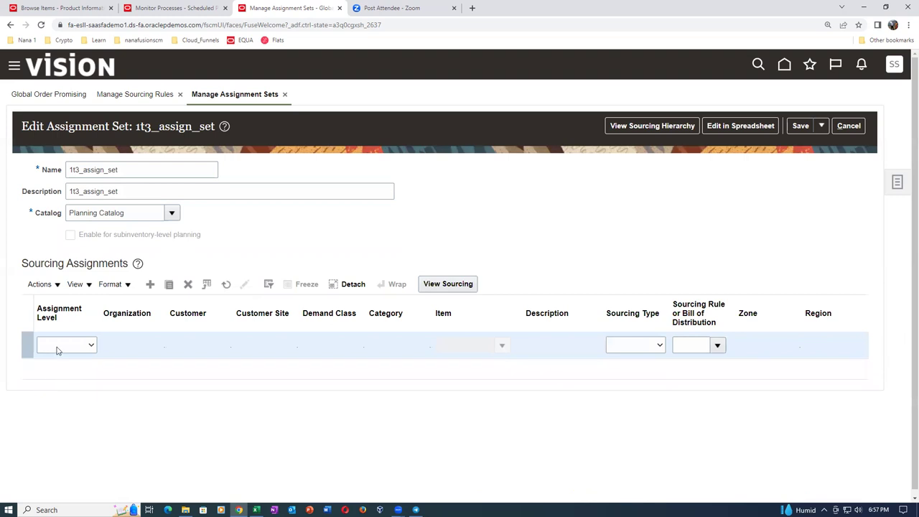
click(59, 347)
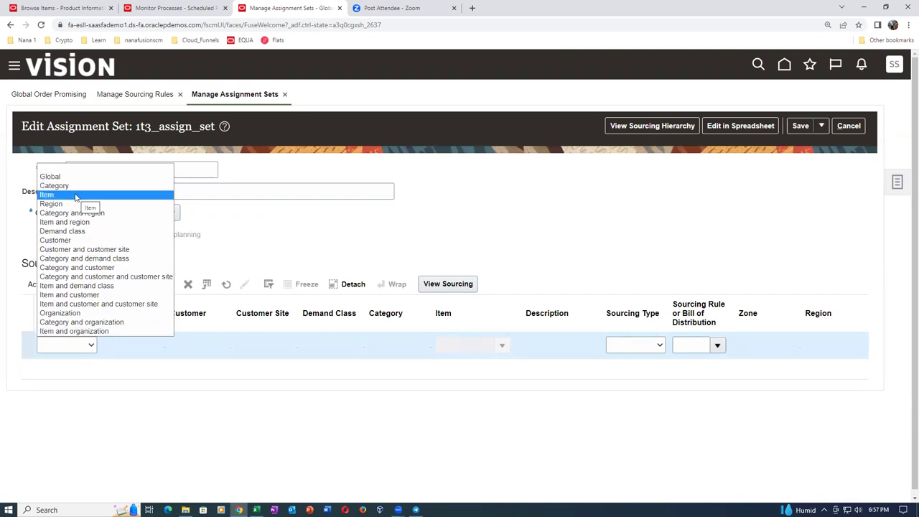
click(115, 331)
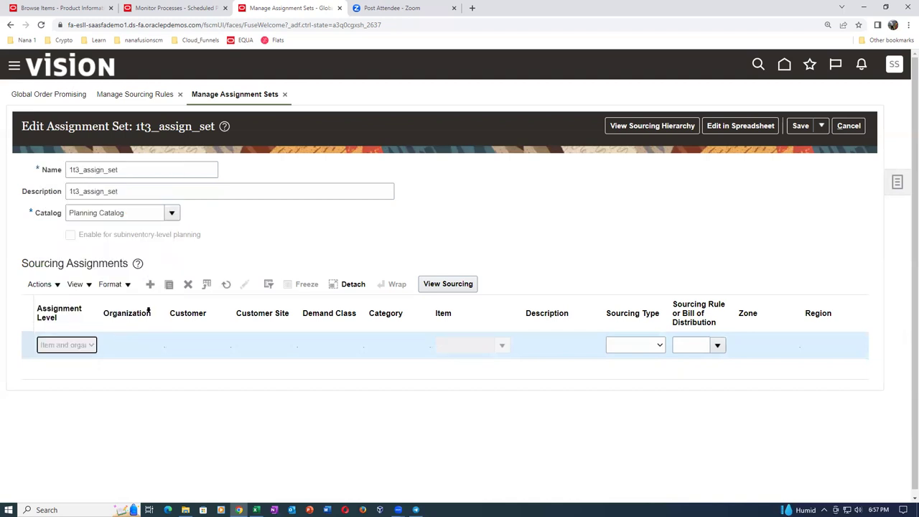
click(130, 349)
text(002)
key(Tab)
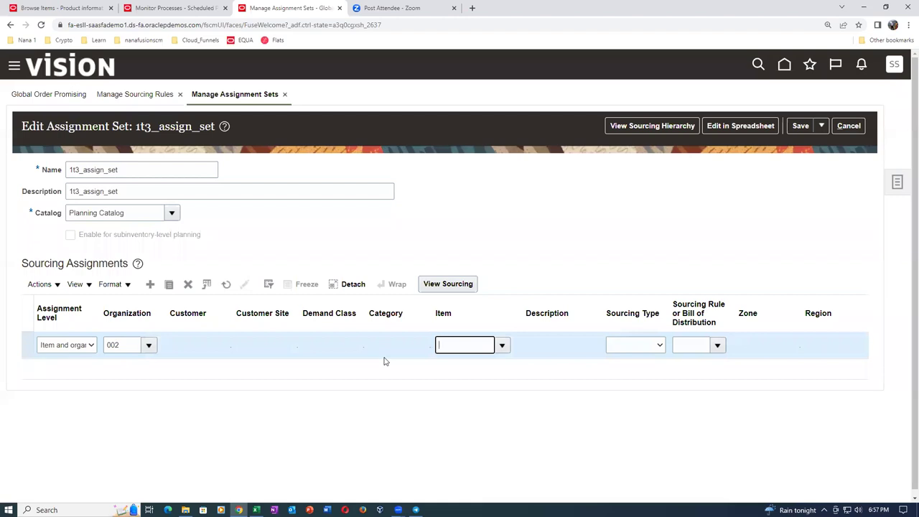
- Search the items starting with 1t3 and assign 1t301_ATO_Desk_Top_Model to the organization 002 sourcing assignment
text(it3)
key(Tab)
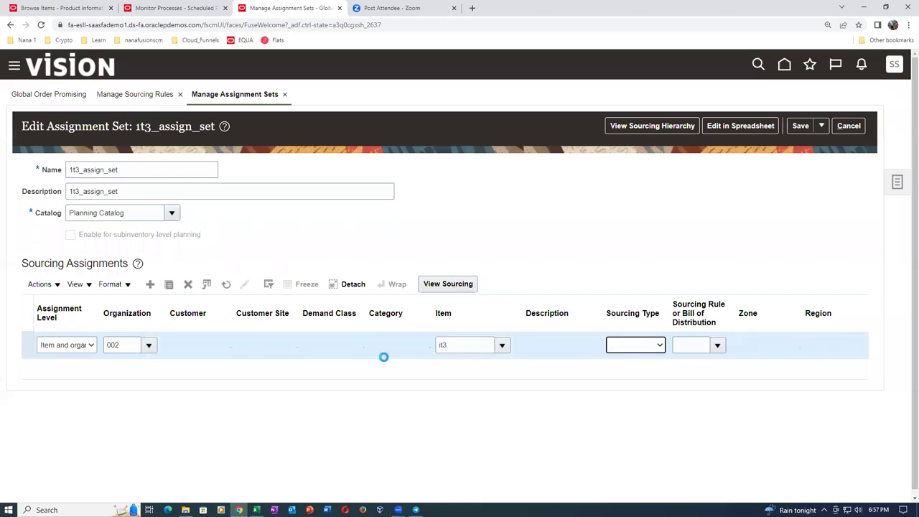
click(483, 258)
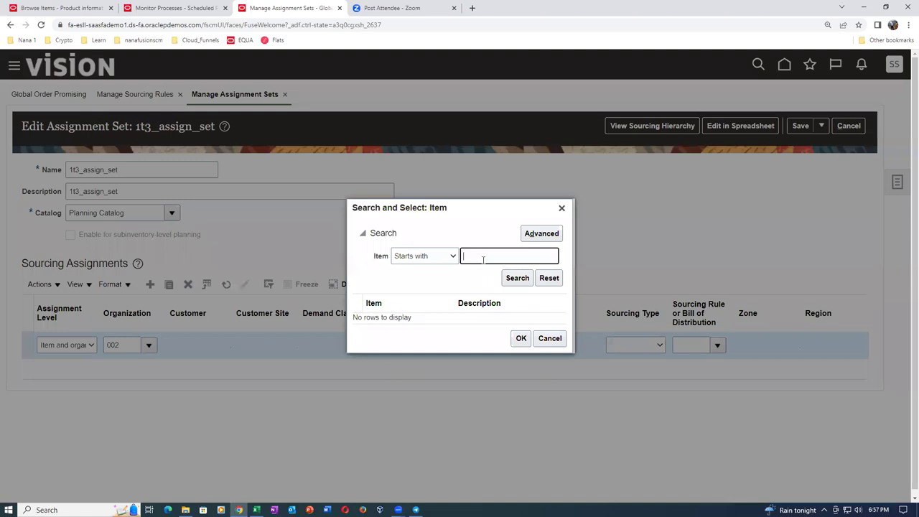
click(517, 280)
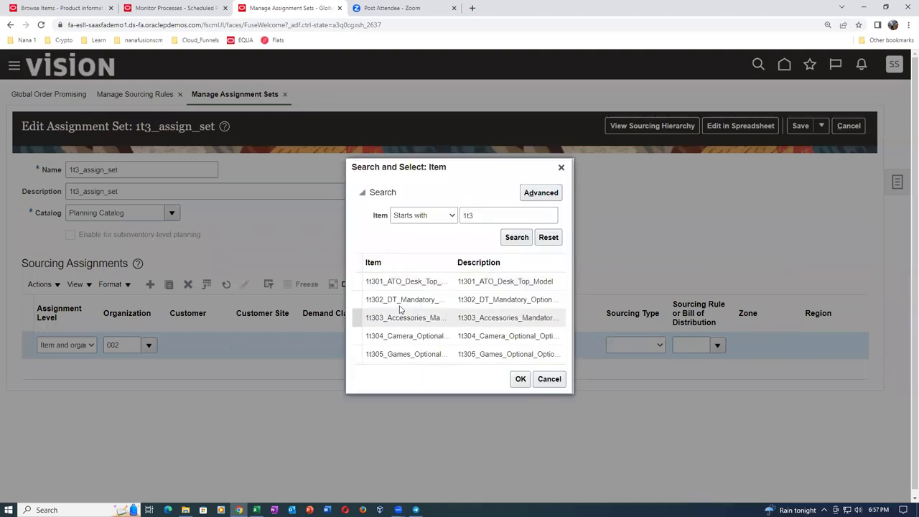
click(482, 280)
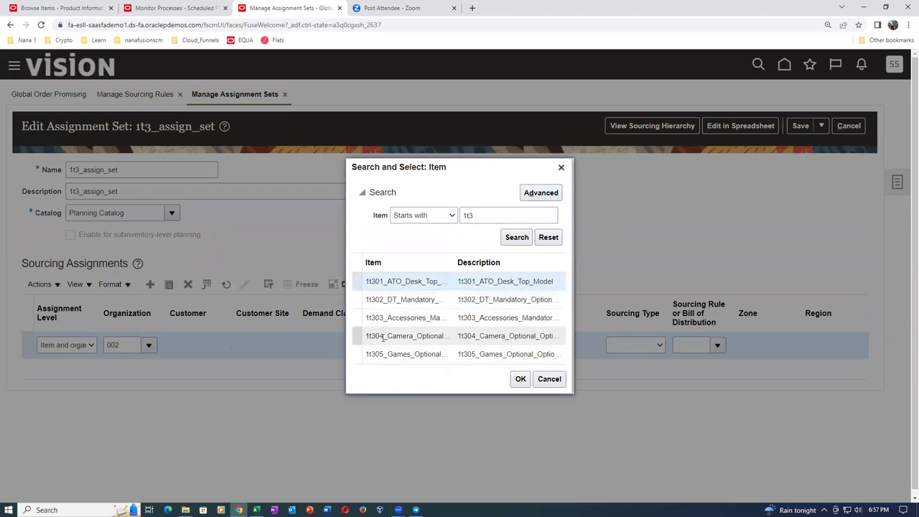
click(516, 383)
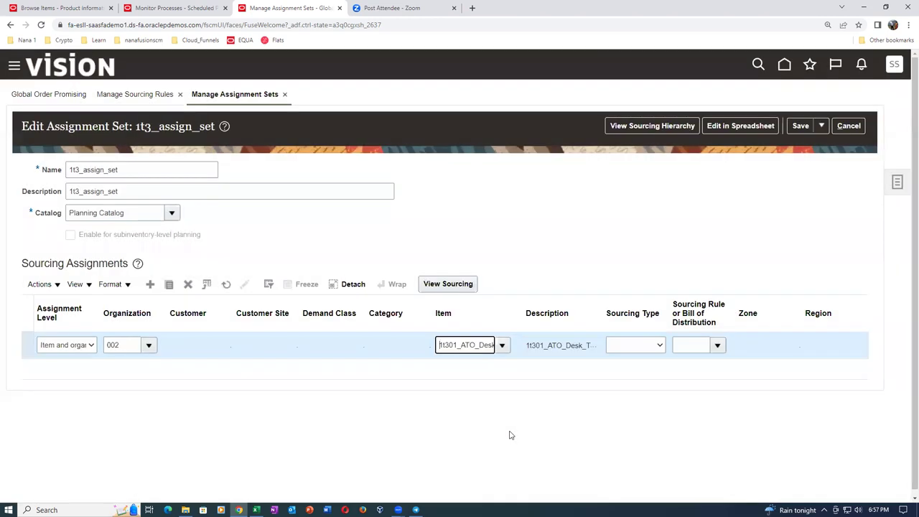
- Set the assignment's sourcing type to Sourcing rule and select the rule 1t3_make-at_002
click(632, 340)
click(630, 367)
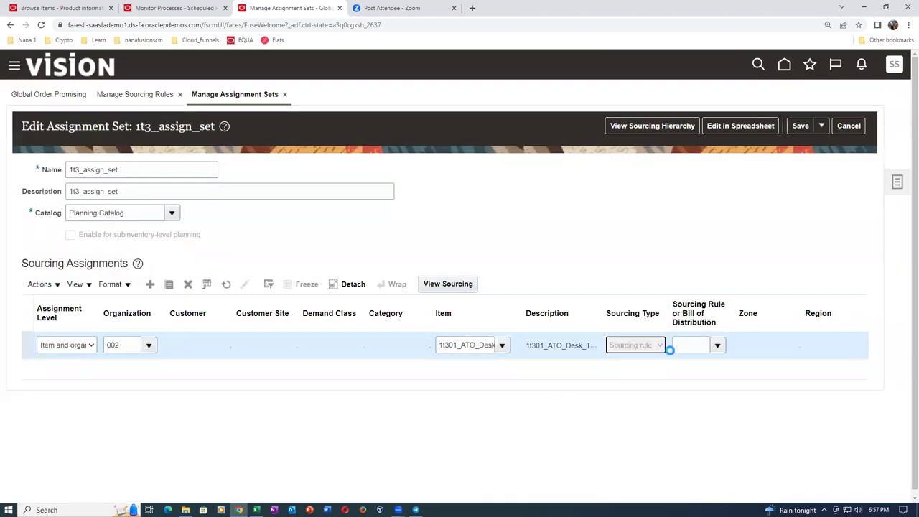
click(687, 346)
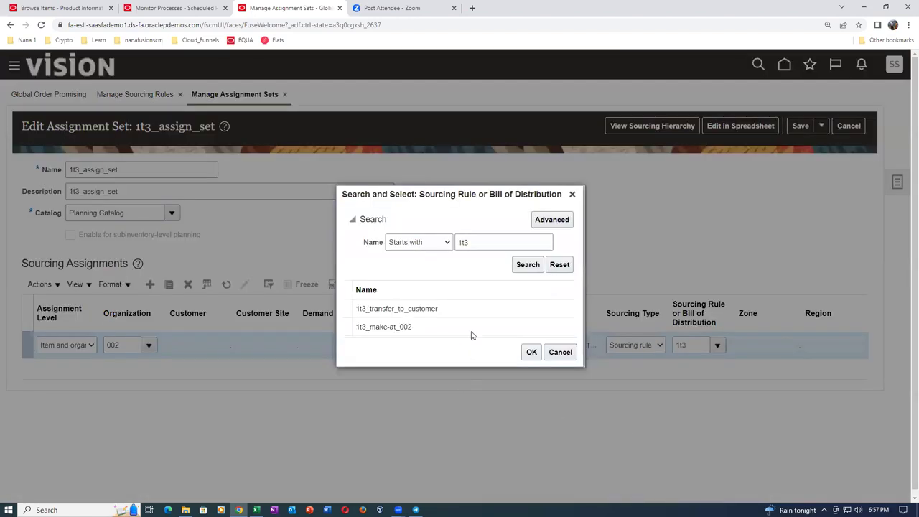
click(467, 328)
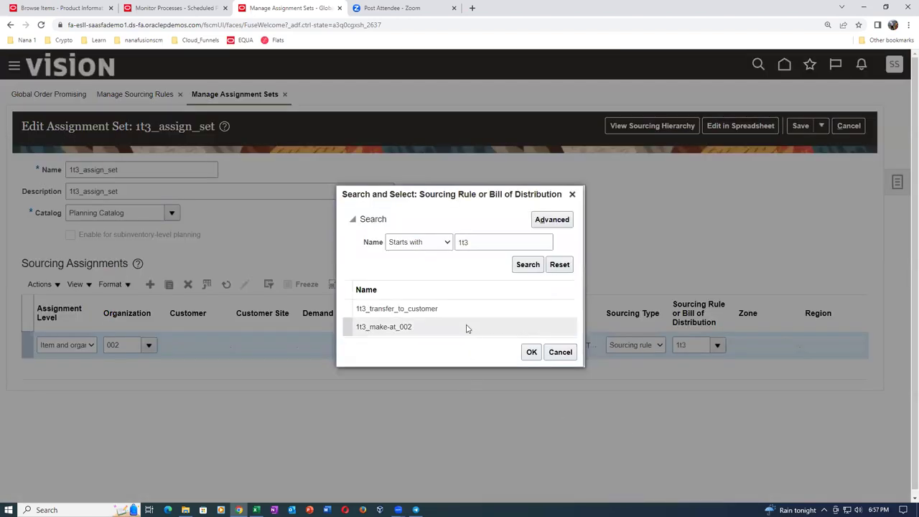
click(532, 352)
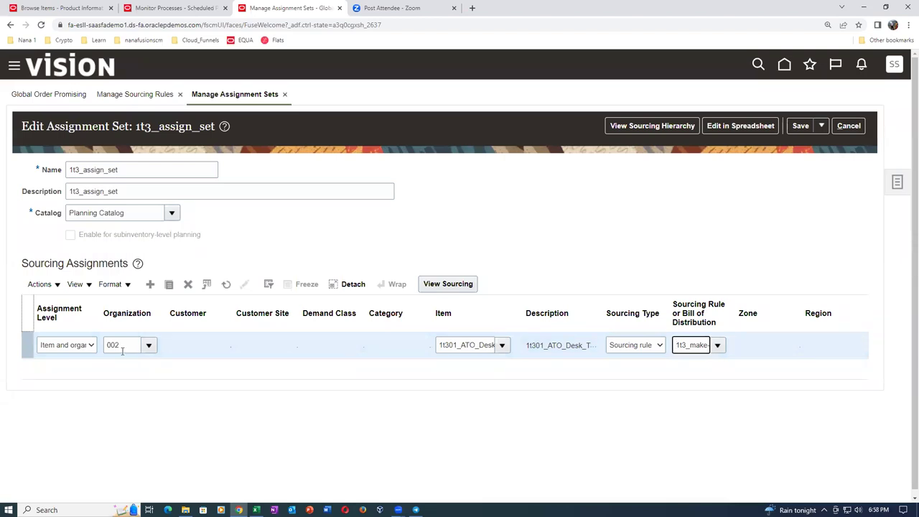
- Add a second sourcing assignment at the Item level for 1t301_ATO_Desk_Top_Model
click(151, 283)
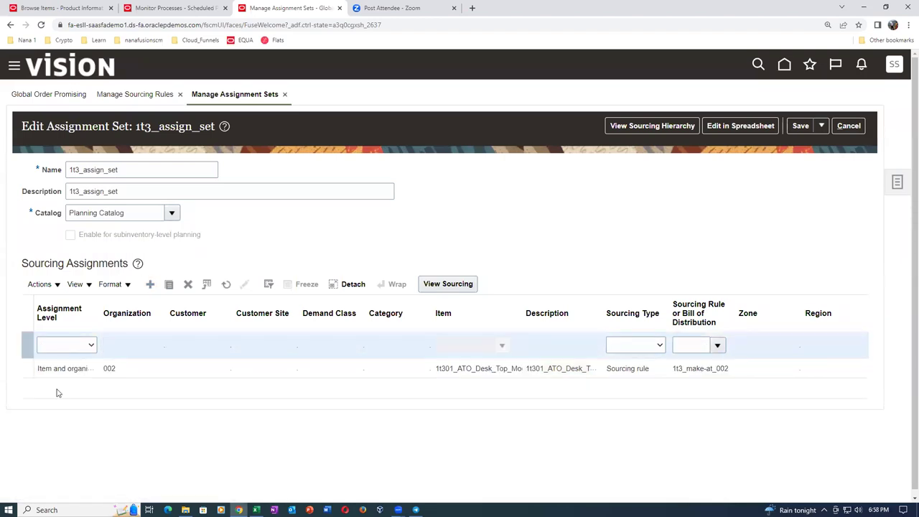
click(59, 346)
click(59, 199)
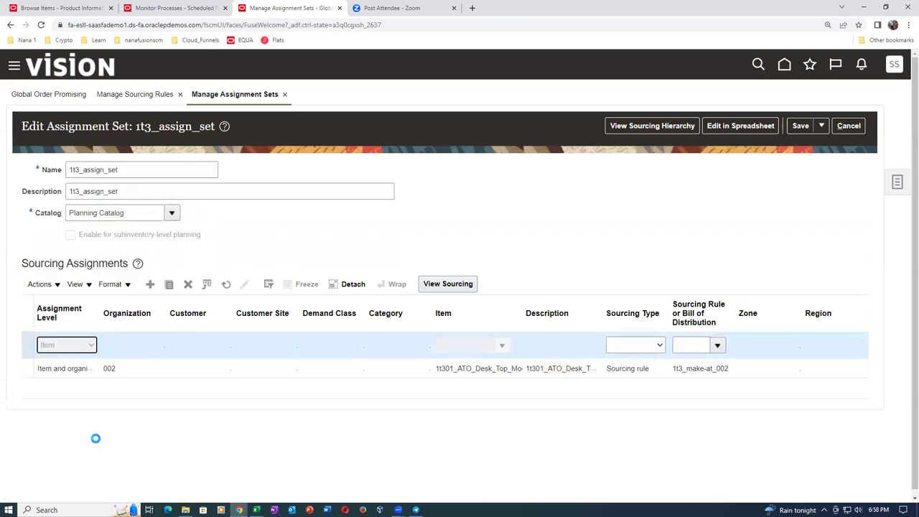
click(457, 346)
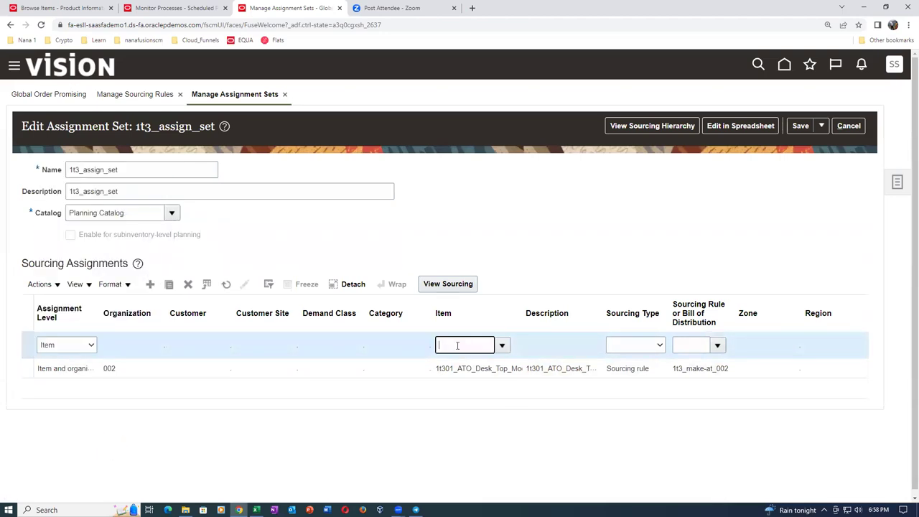
key(Tab)
- Set the Item-level assignment's sourcing type to Sourcing rule, search the rules starting with 1t3 and select the 1t3 transfer rule
click(627, 348)
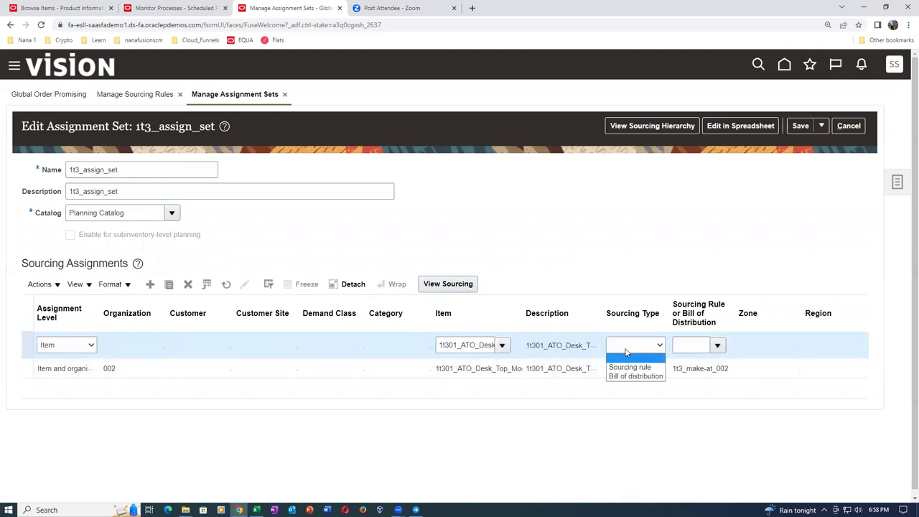
click(630, 367)
click(705, 347)
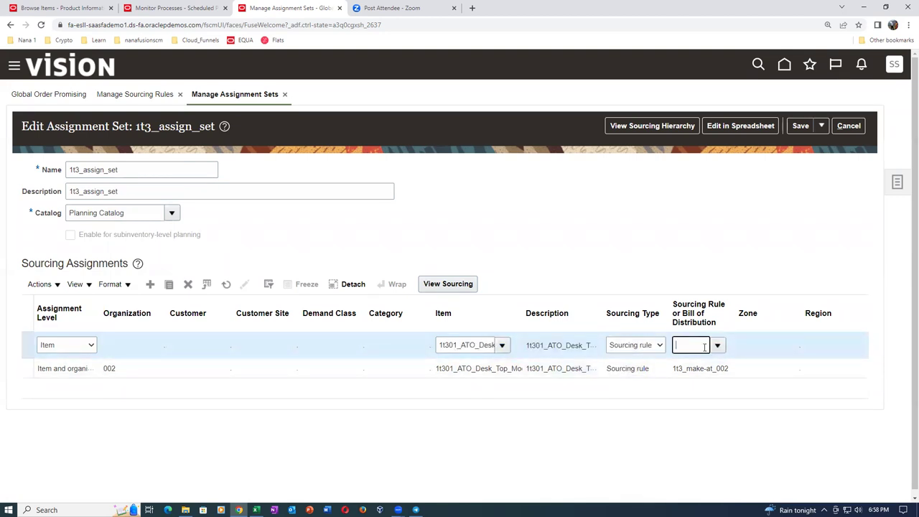
click(704, 346)
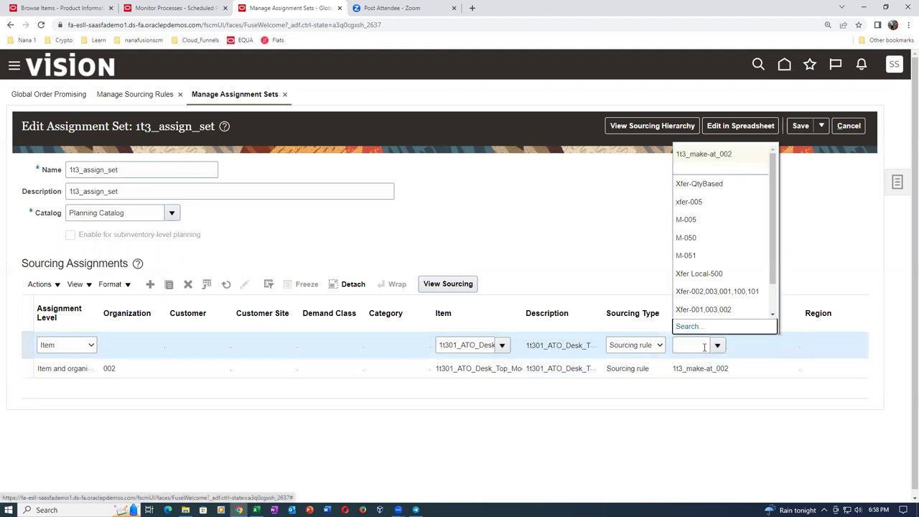
click(690, 344)
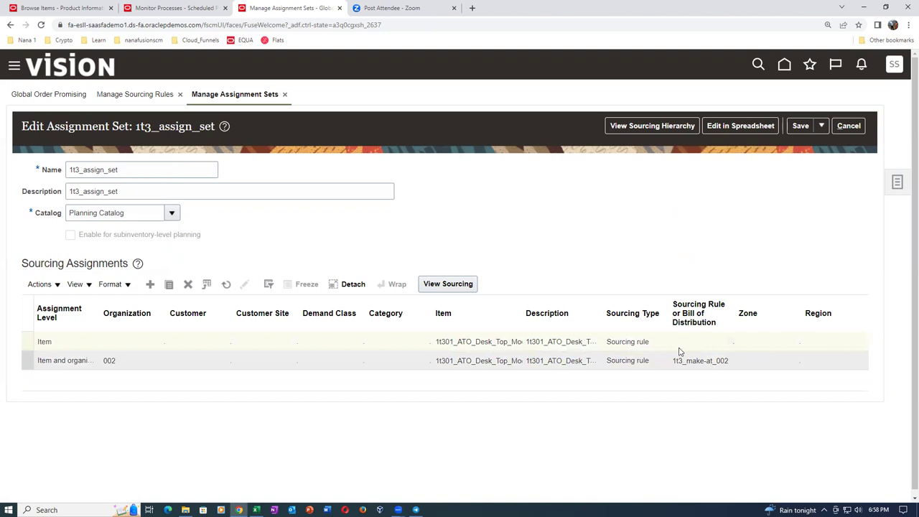
click(683, 343)
text(1t3)
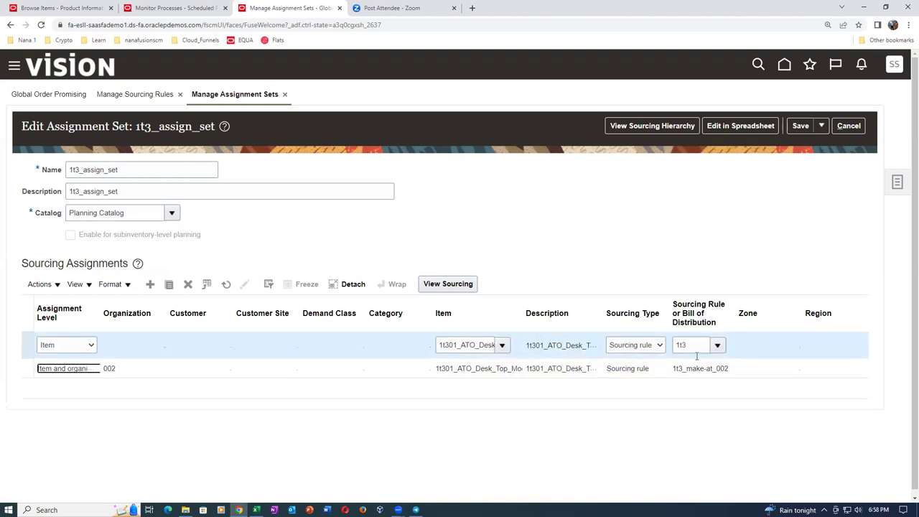
key(Tab)
click(479, 317)
click(530, 352)
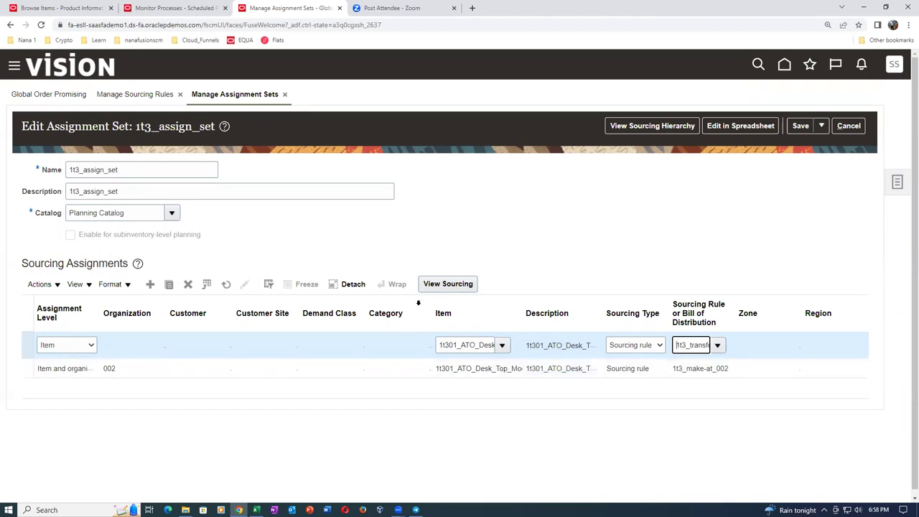
click(530, 227)
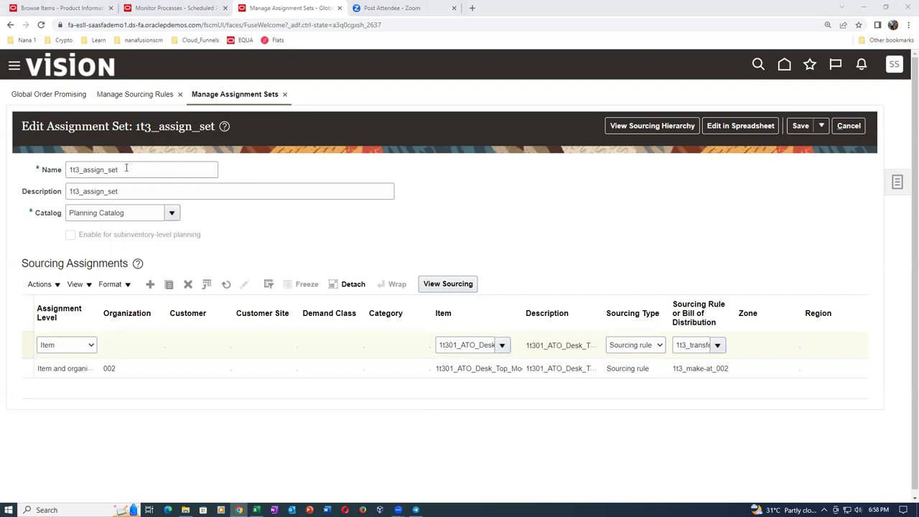
- Save and close the assignment set 1t3_assign_set, and save and close Manage Assignment Sets
click(822, 127)
click(829, 145)
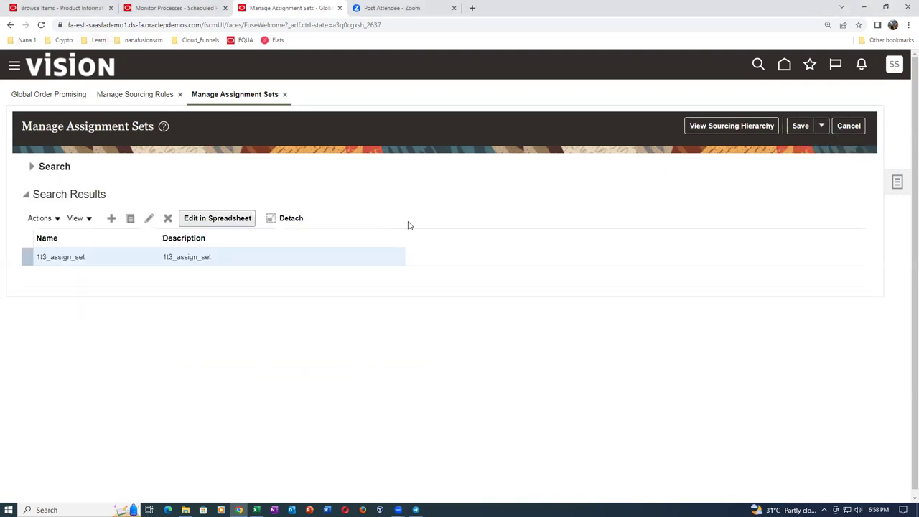
click(822, 126)
click(816, 149)
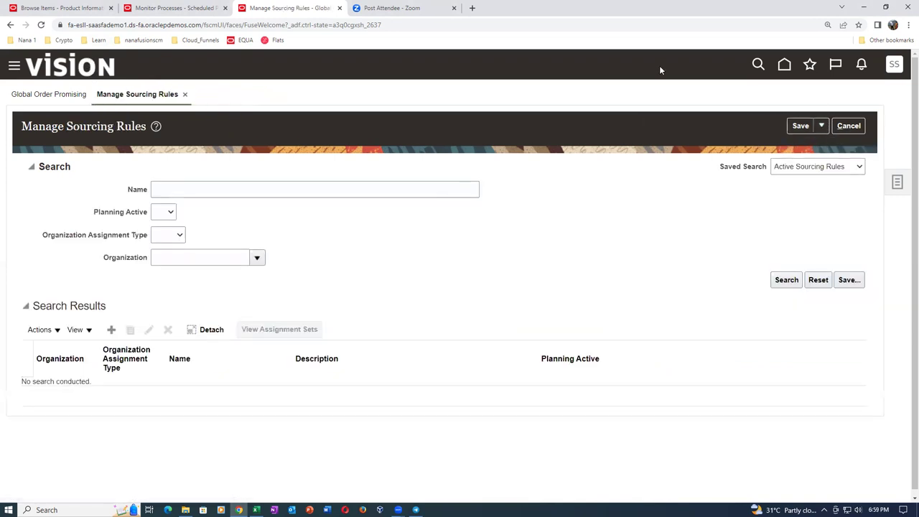
- Return to the home page and open Plan Inputs in the Supply Chain Planning area
click(787, 63)
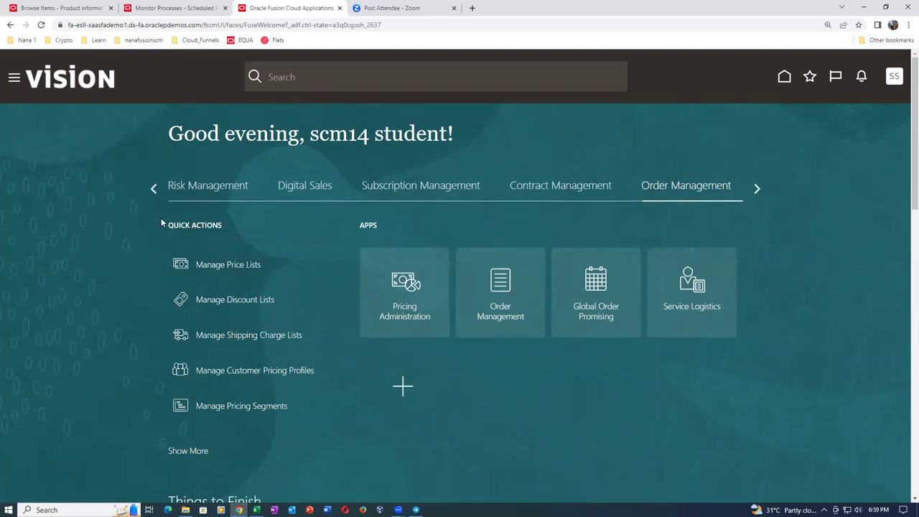
click(154, 191)
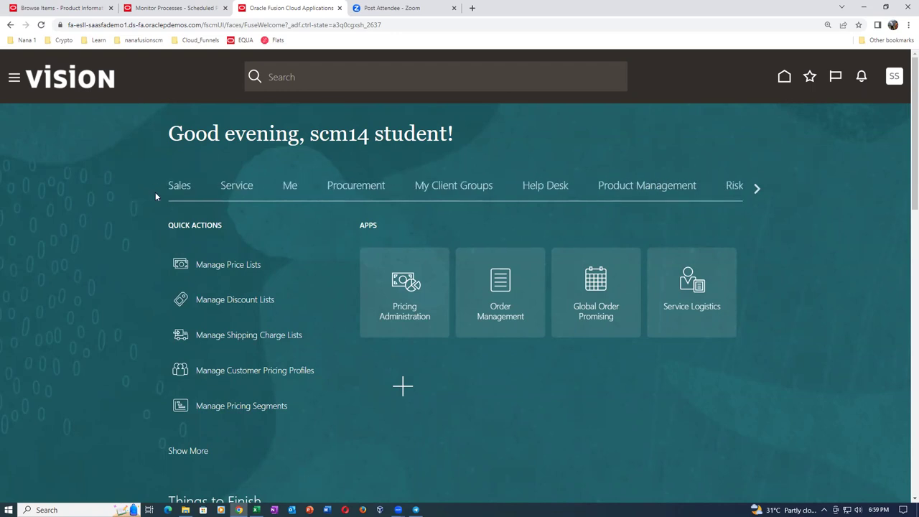
click(757, 189)
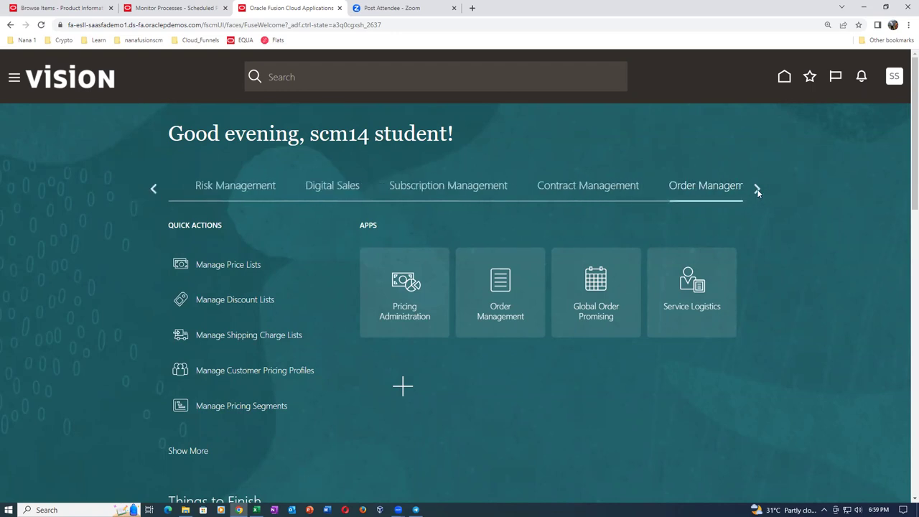
click(756, 188)
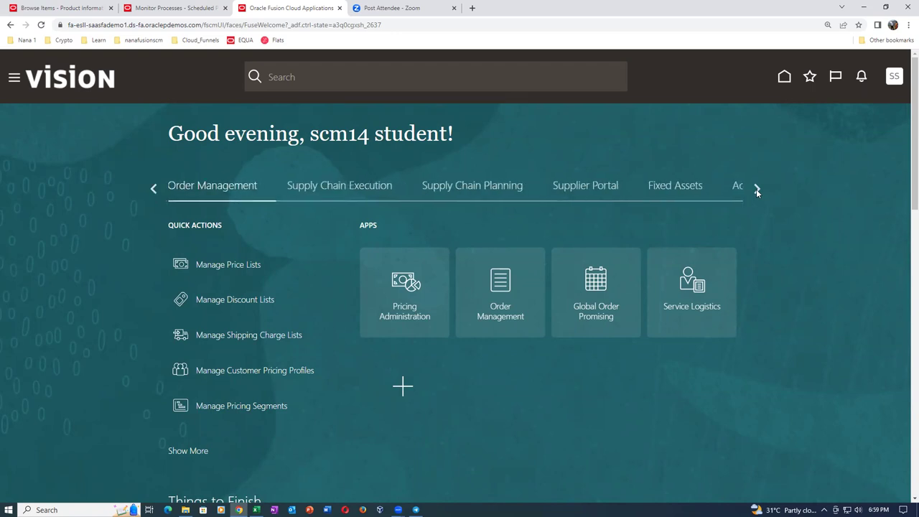
click(491, 188)
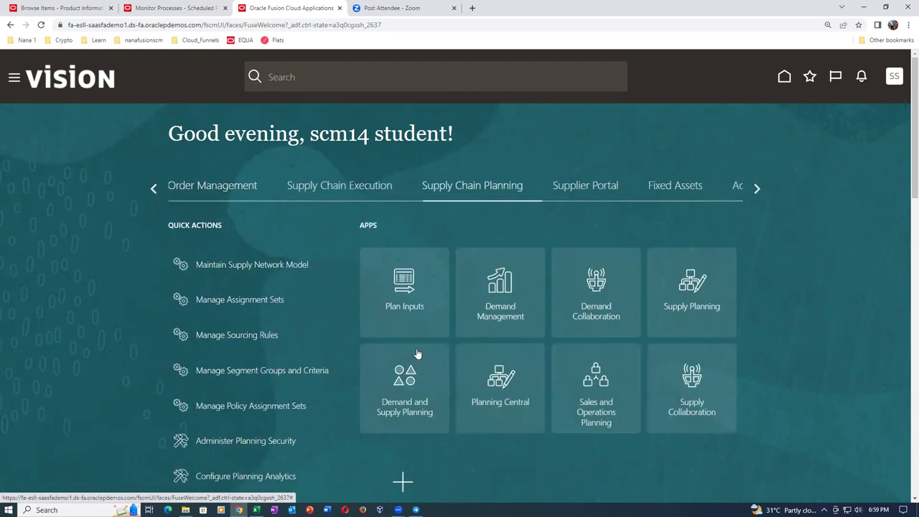
click(430, 296)
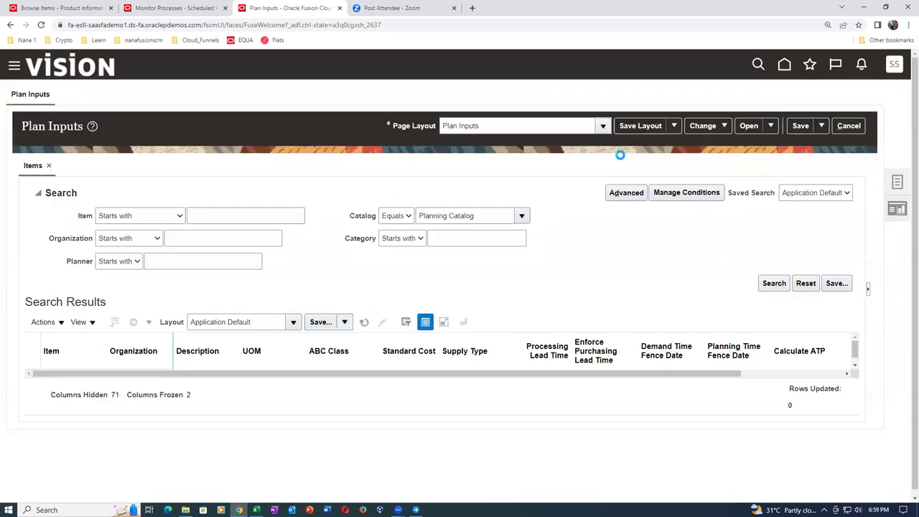
- Open Collect Planning Data and set the source system to OPS and the collection type to Targeted
click(897, 184)
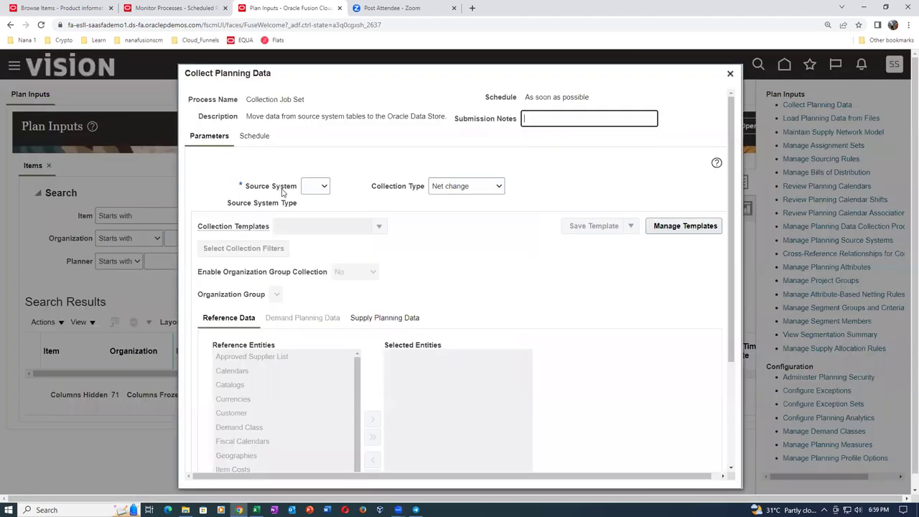
click(310, 188)
click(316, 203)
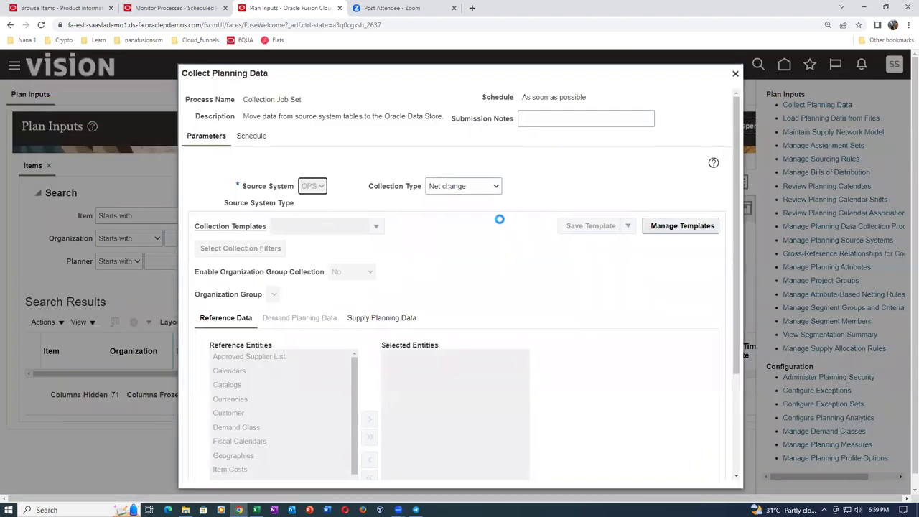
click(452, 188)
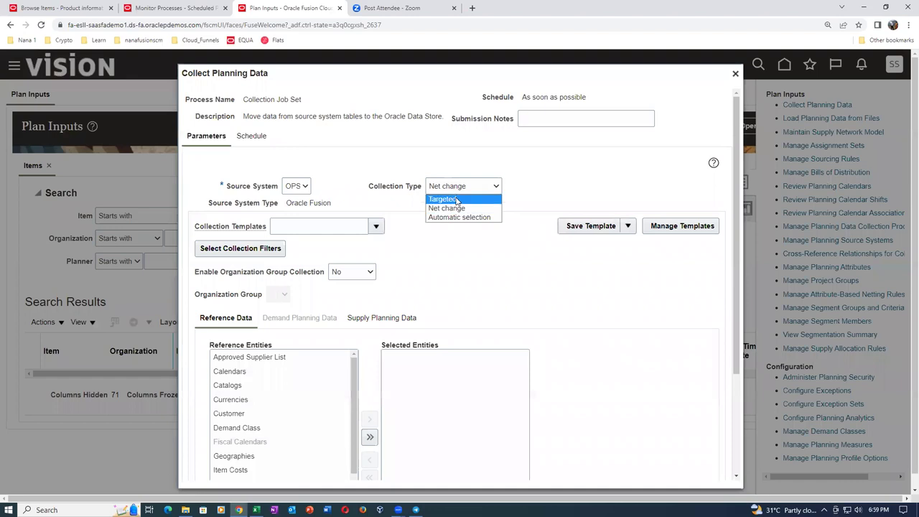
click(452, 199)
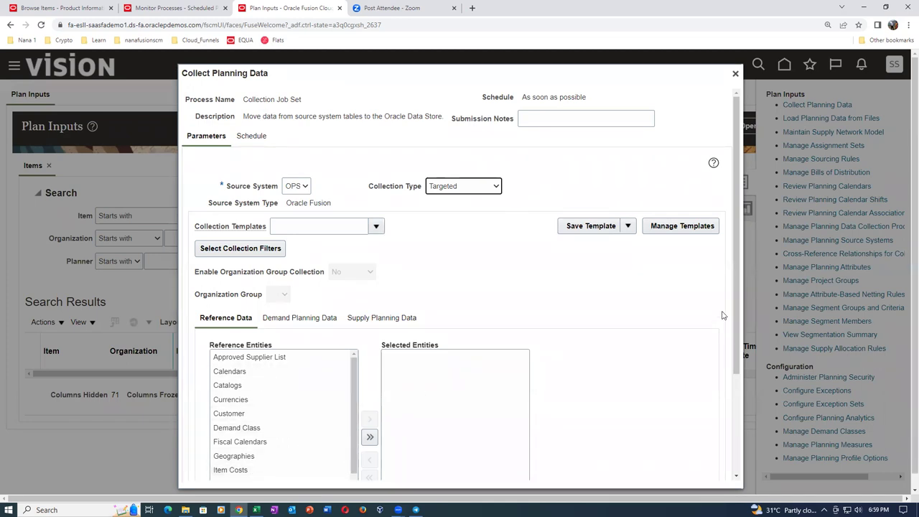
scroll(723, 315, down, 3)
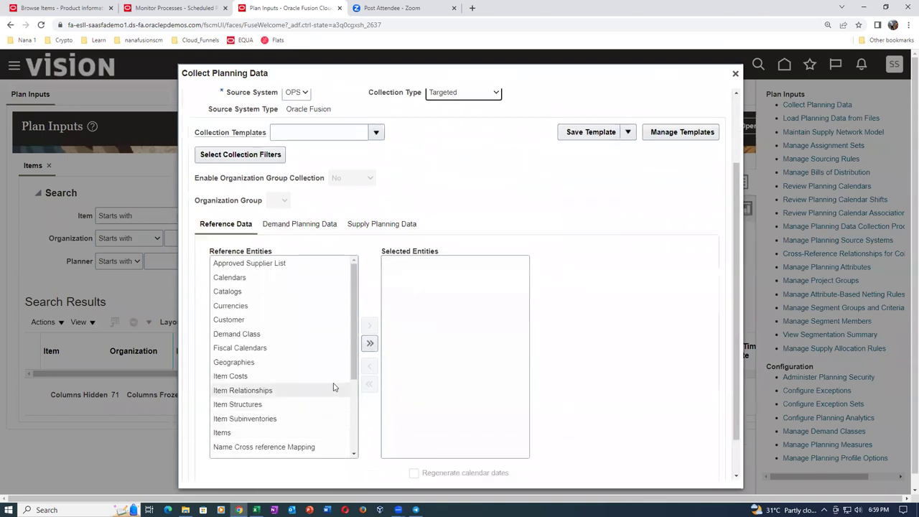
scroll(333, 388, down, 2)
click(287, 412)
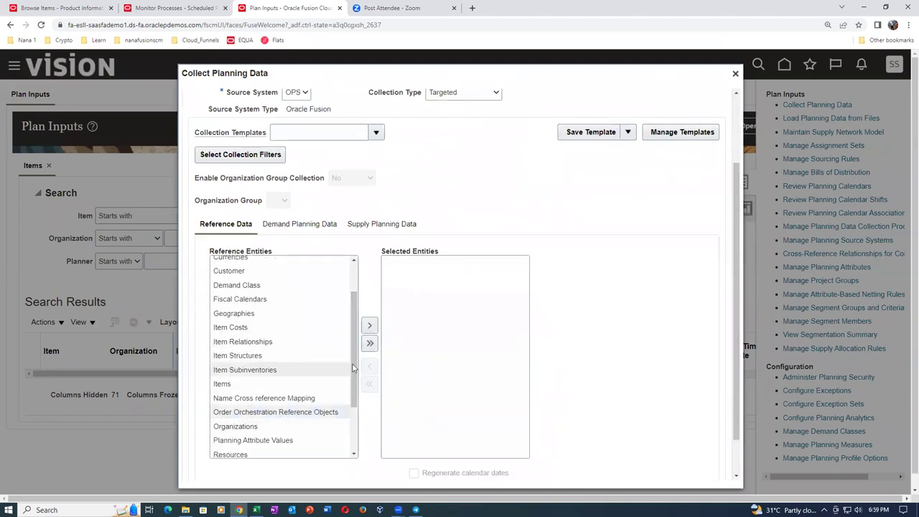
click(370, 325)
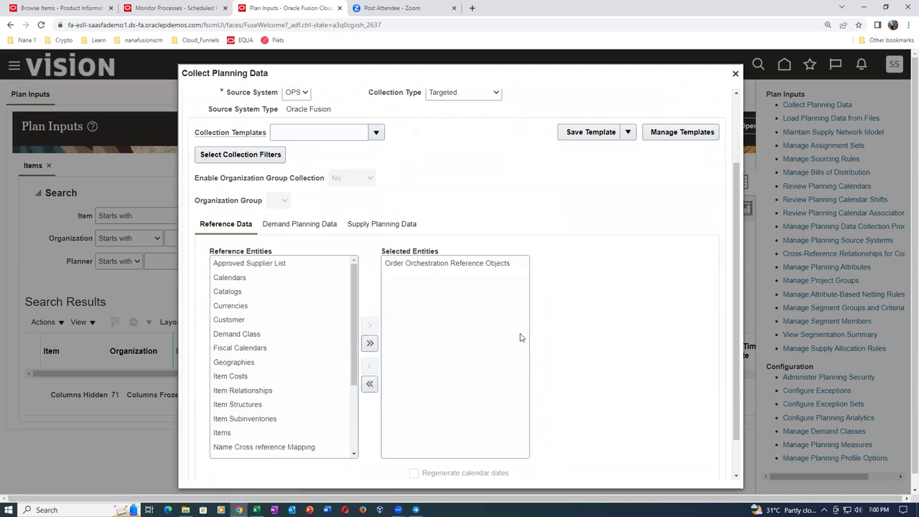
click(476, 271)
click(369, 366)
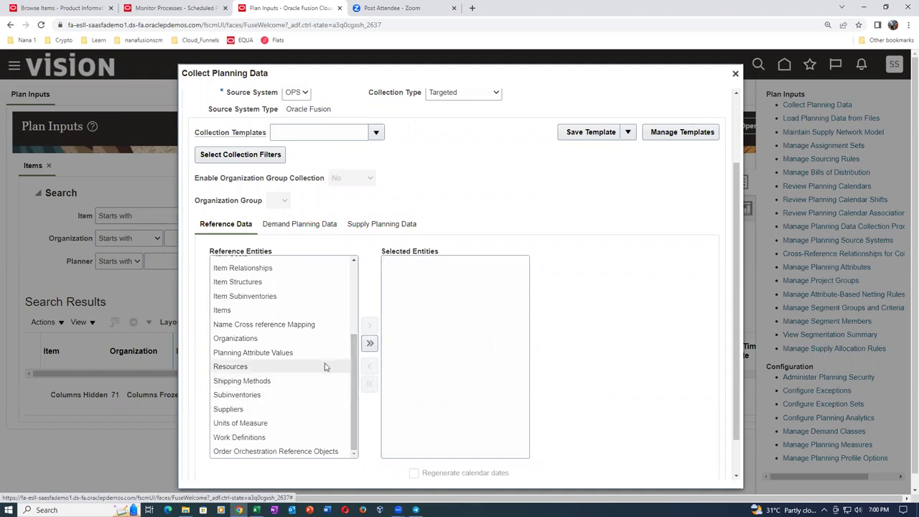
- Add Items, Item Structures, Work Definitions and all remaining reference entities to the collection's selected entities
drag(356, 380, 361, 303)
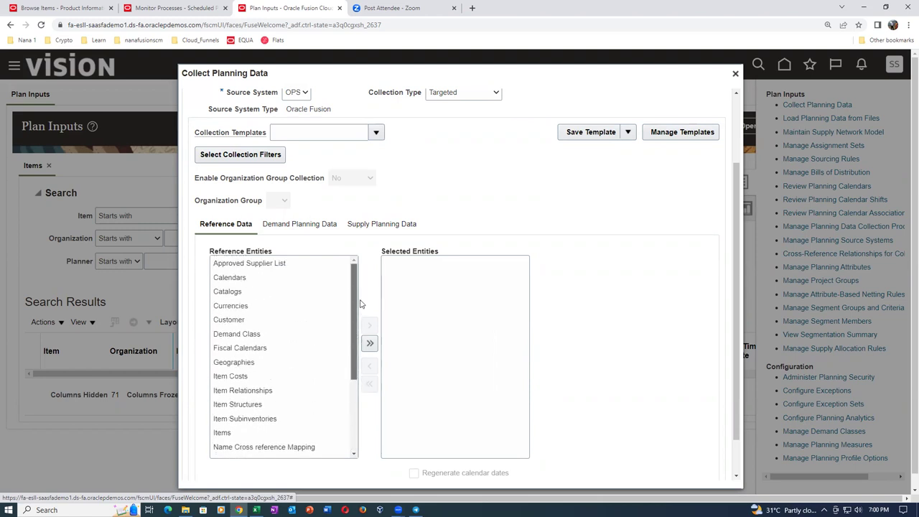
click(288, 433)
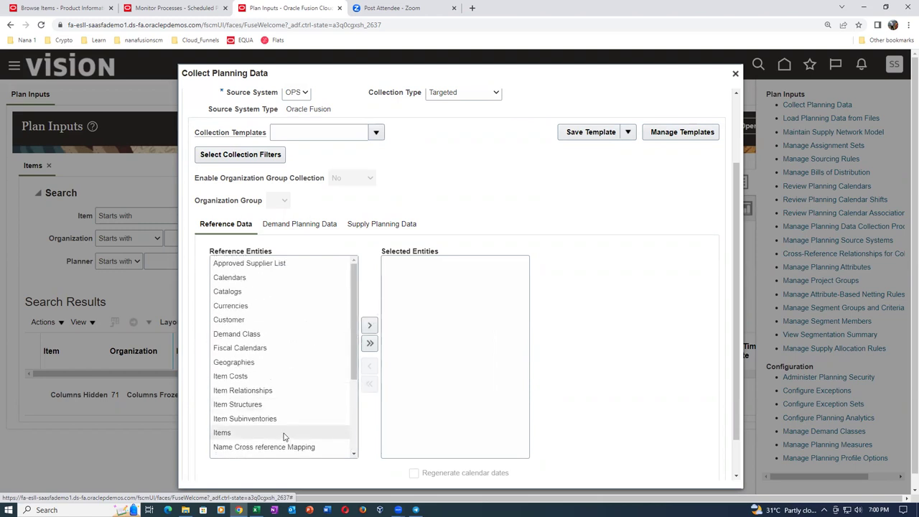
click(371, 329)
click(280, 406)
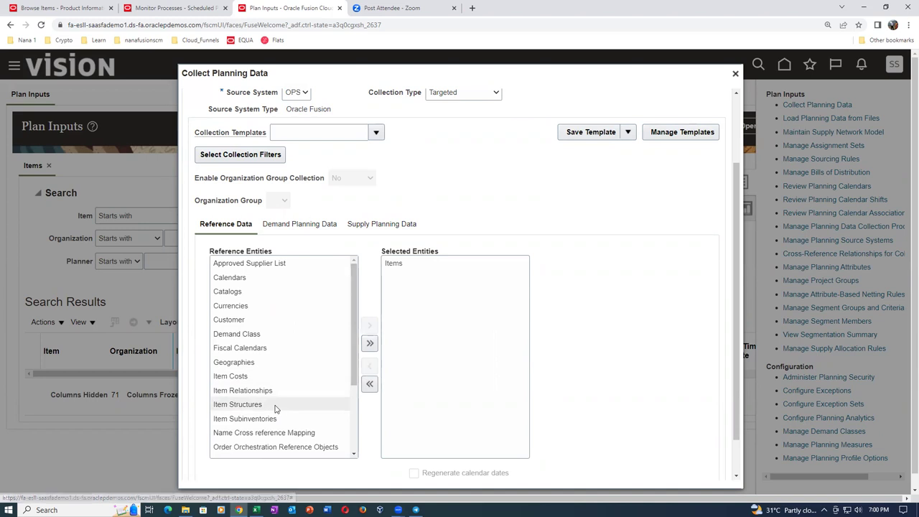
click(373, 325)
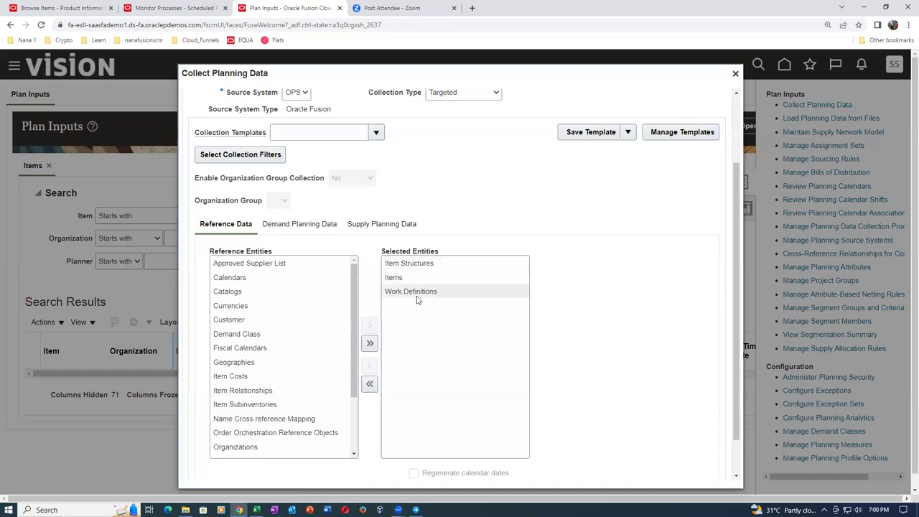
click(369, 344)
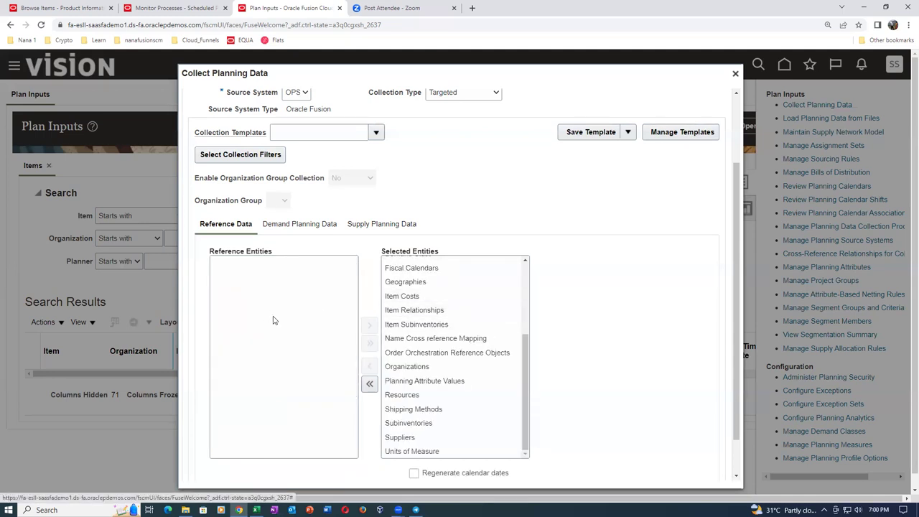
- Add all supply entities to the planning data collection and return to its reference data
click(384, 226)
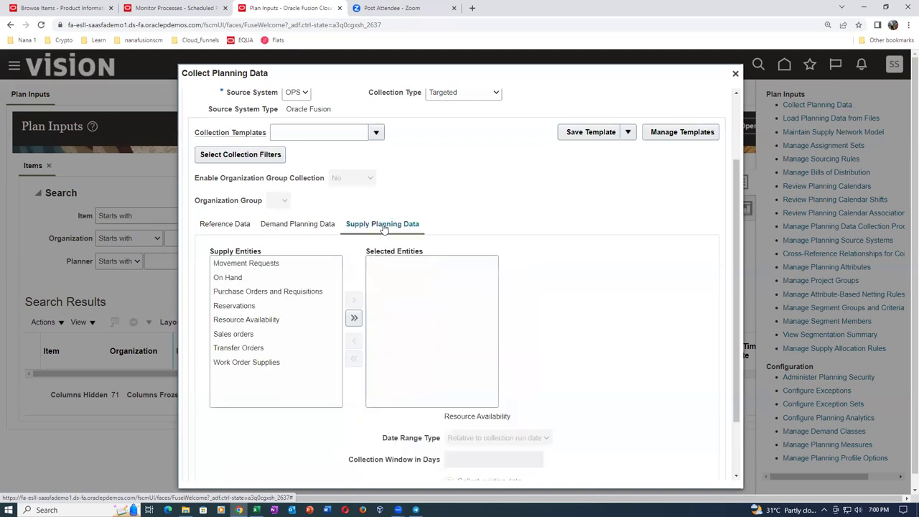
click(353, 318)
drag(735, 275, 737, 277)
click(218, 223)
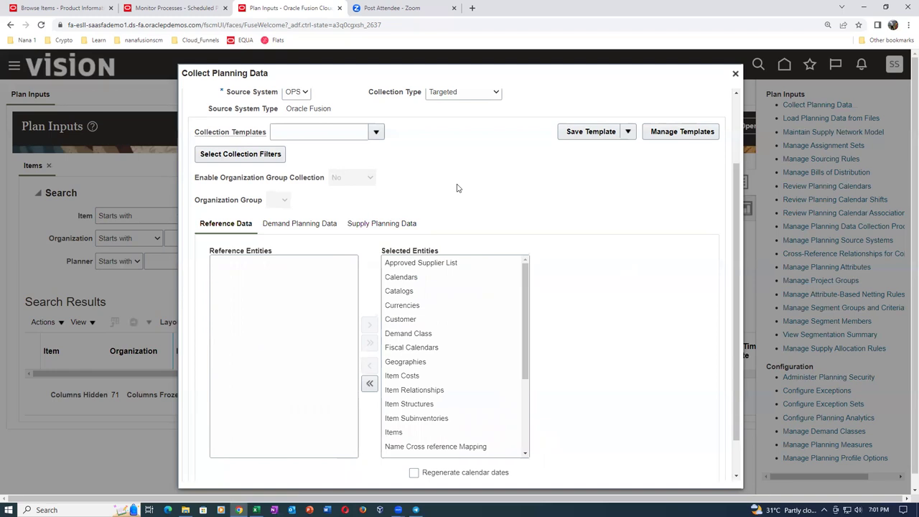
- Switch to the Configurator_Exercise workbook in Excel and examine the items of the camera and games option classes
key(alt+Tab)
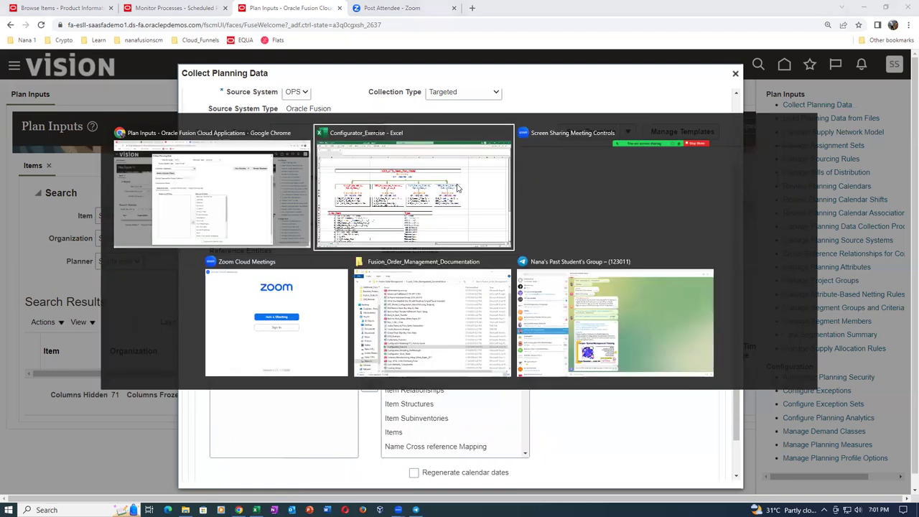
click(466, 299)
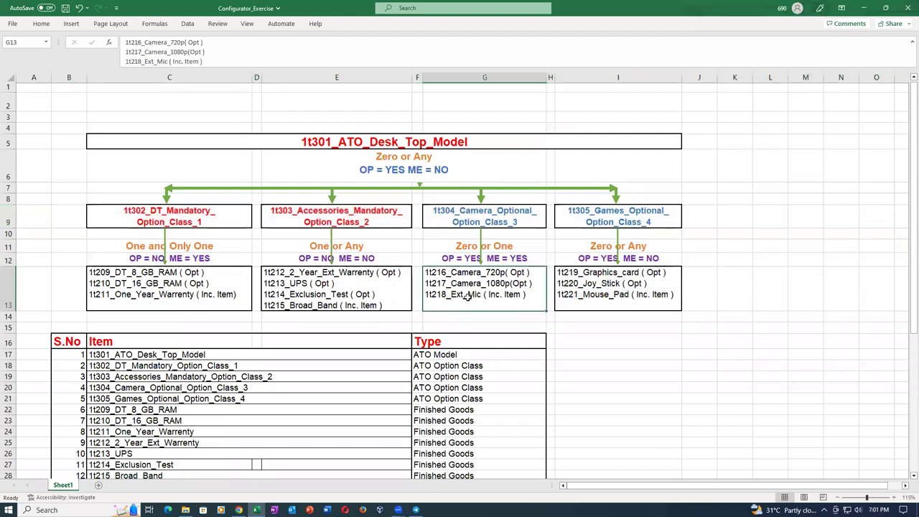
click(615, 286)
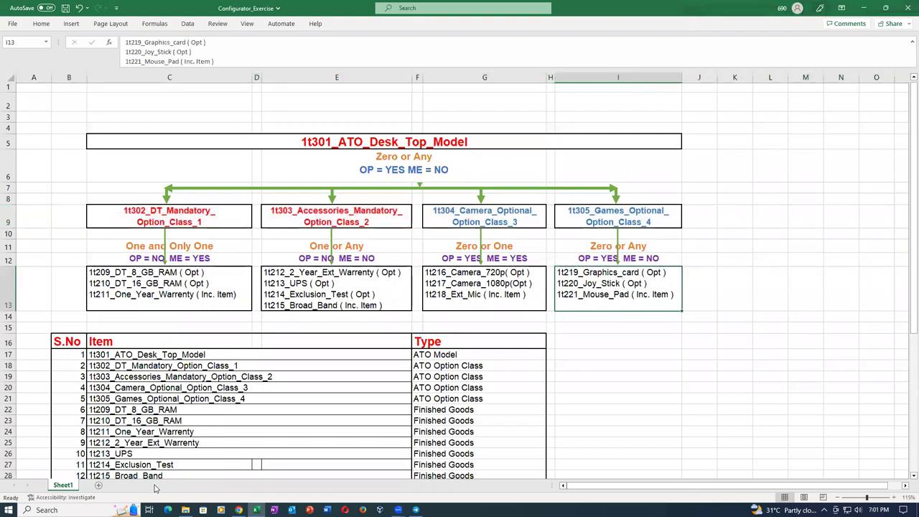
- Switch to File Explorer and open the Configurator_Work_Sheet workbook from the Fusion_Order_Management_Documentation folder
click(185, 510)
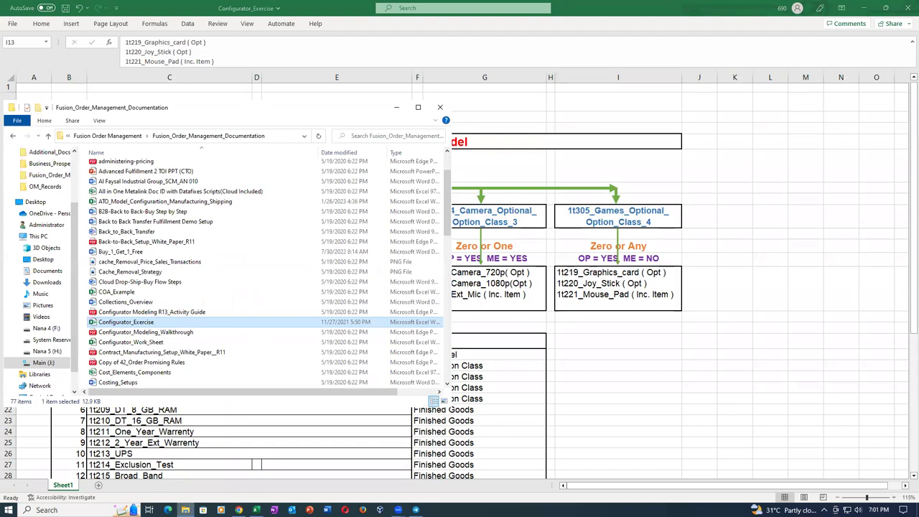
click(129, 343)
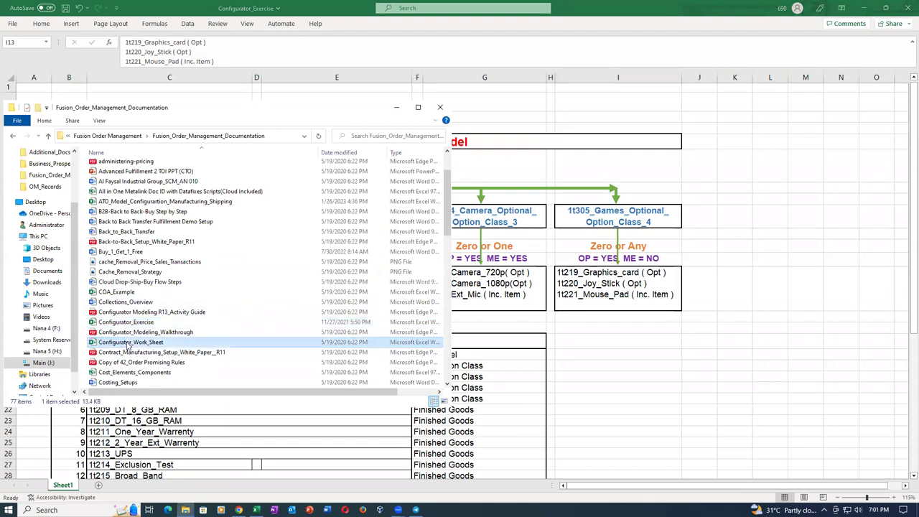
click(142, 324)
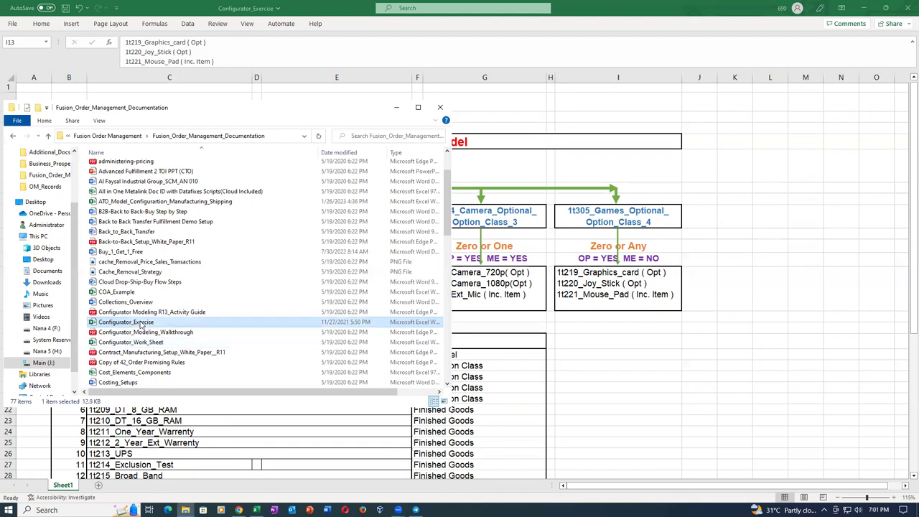
click(144, 343)
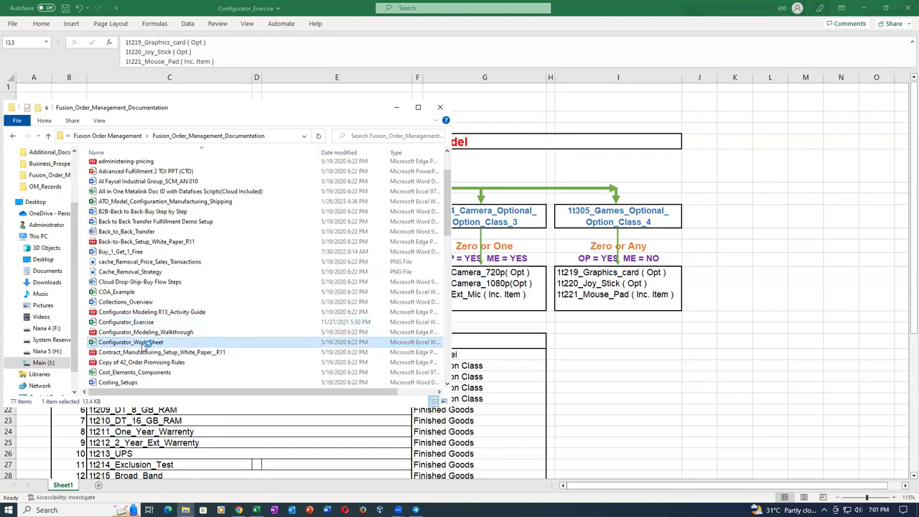
key(alt+Tab)
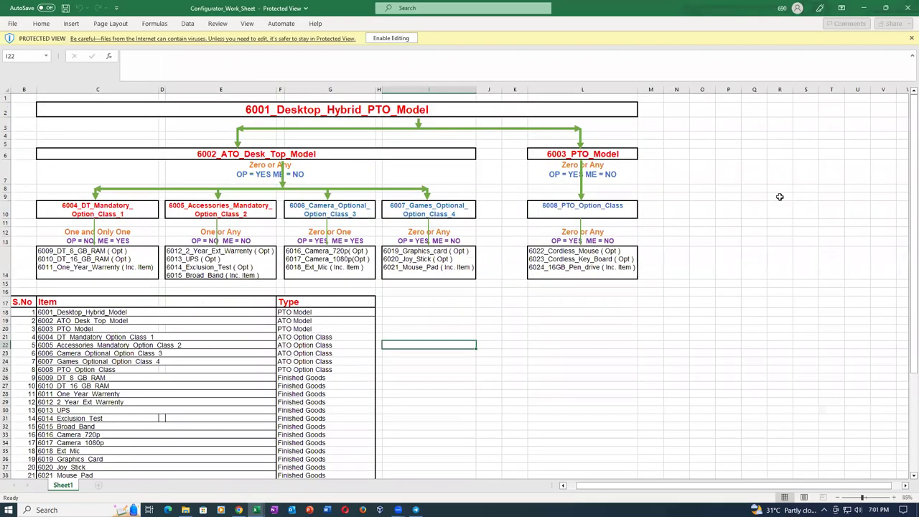
- Examine the 6002_ATO_Desk_Top_Model and 6003_PTO_Model branches of 6001_Desktop_Hybrid_PTO_Model, including the PTO option items, and close the workbook
click(558, 154)
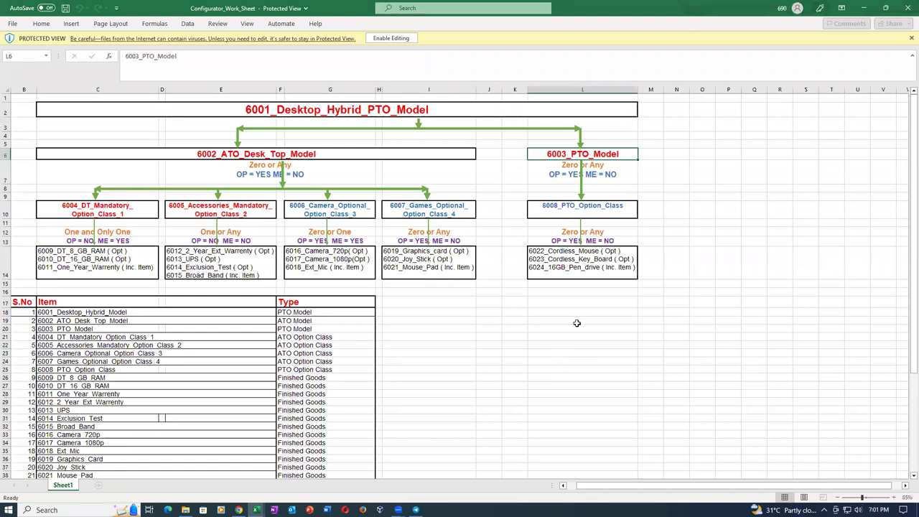
click(562, 265)
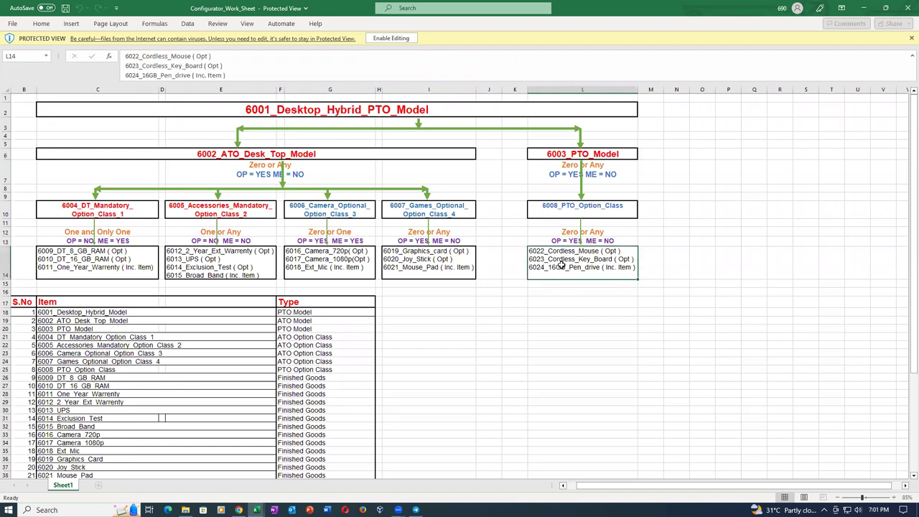
click(603, 155)
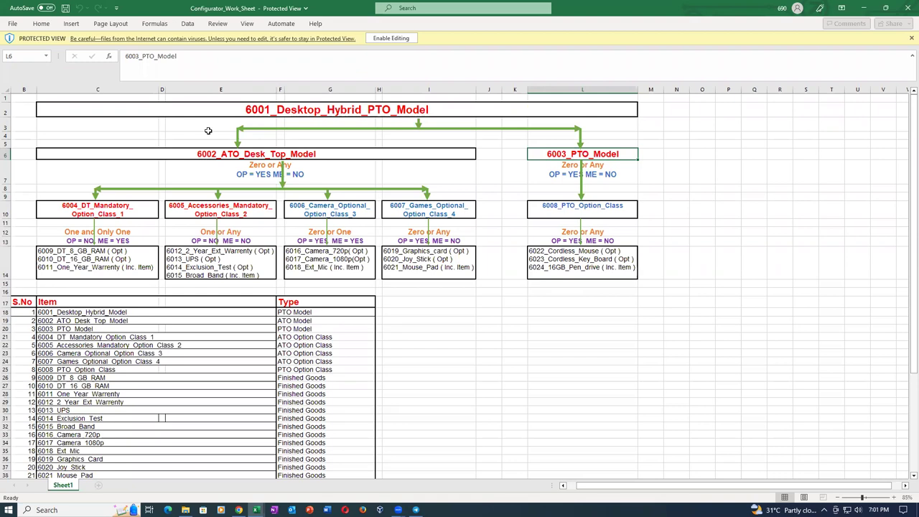
click(282, 108)
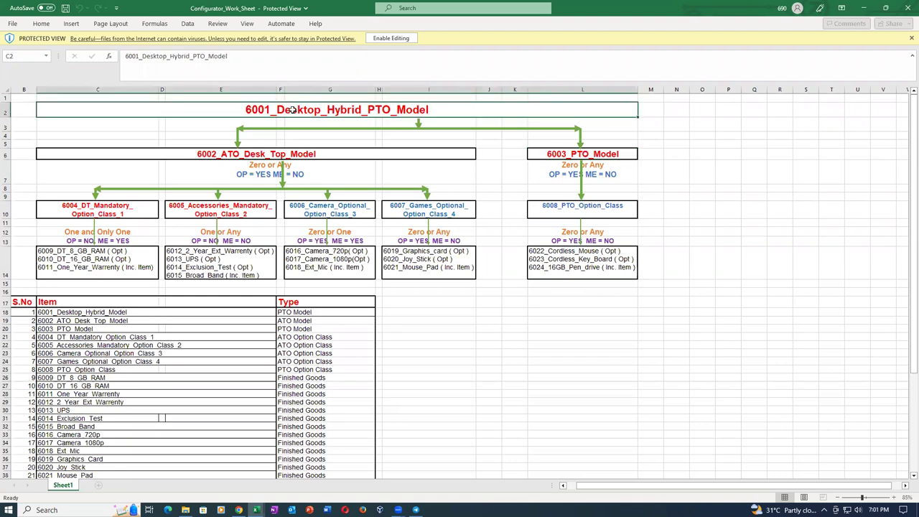
click(280, 154)
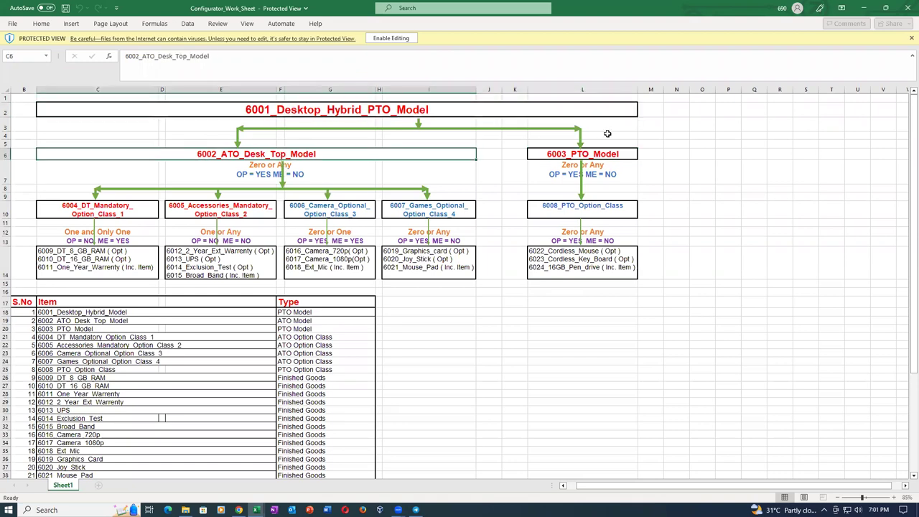
click(602, 154)
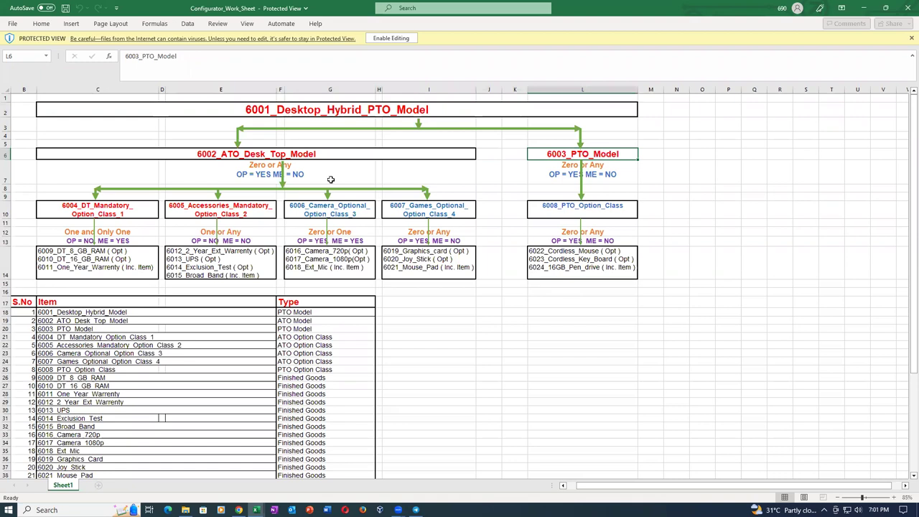
click(313, 156)
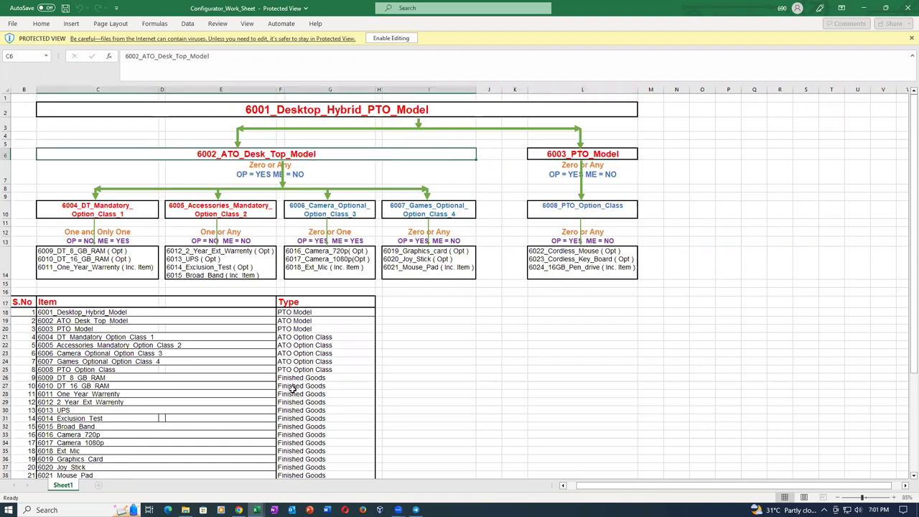
click(609, 155)
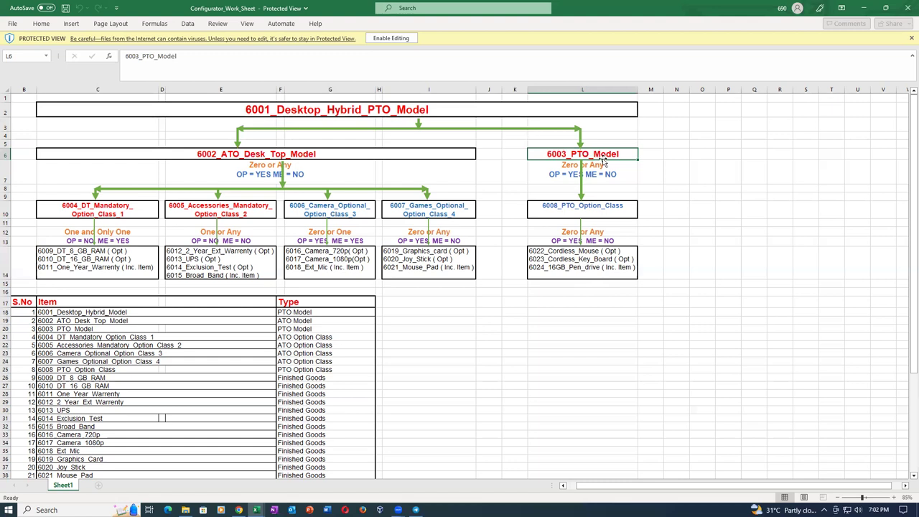
click(224, 158)
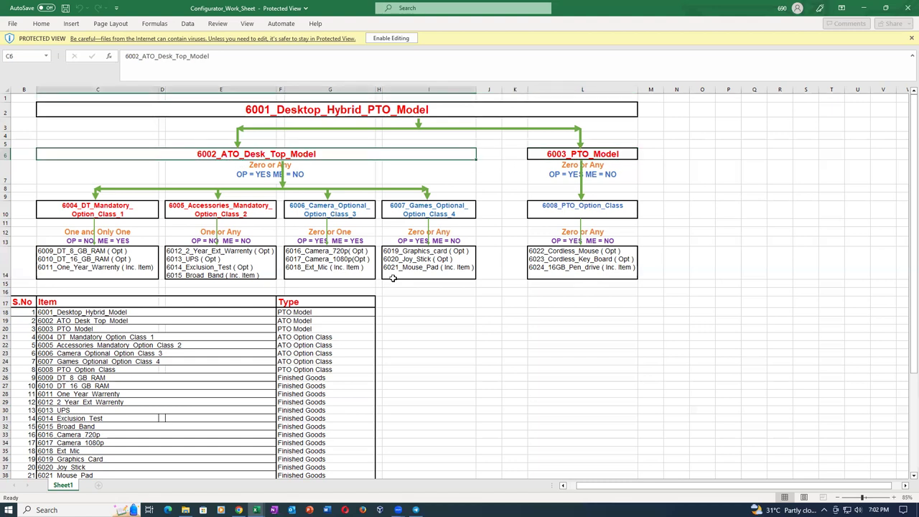
click(496, 354)
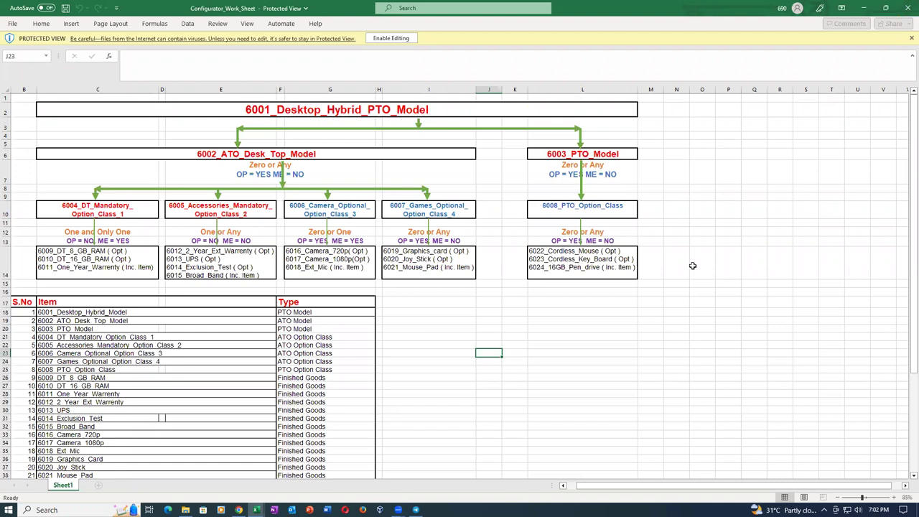
click(907, 10)
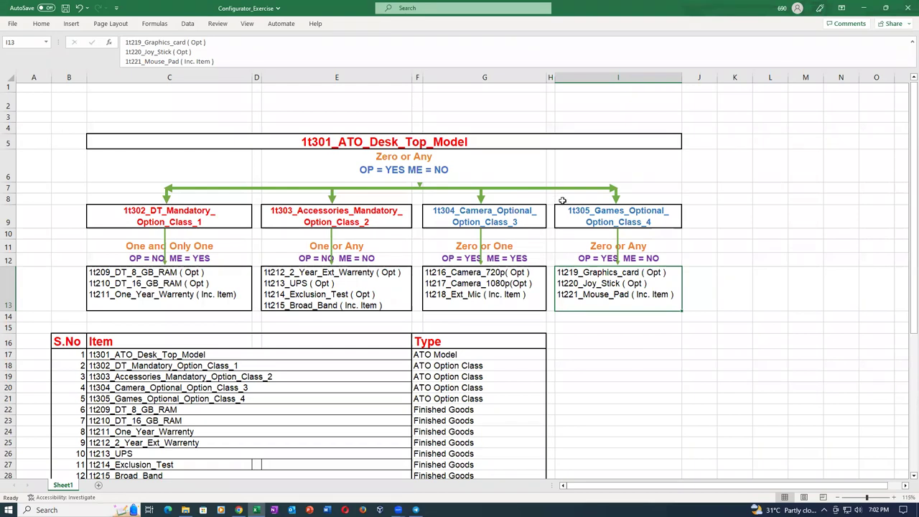
click(418, 142)
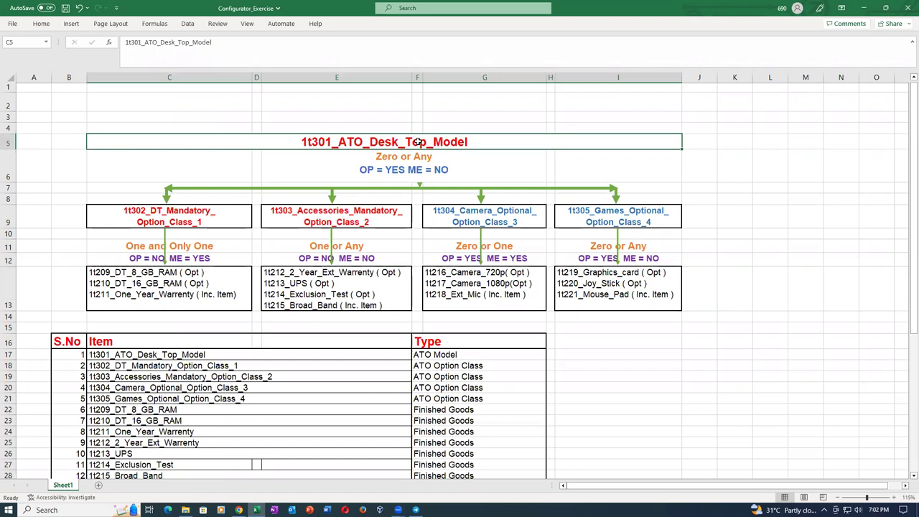
click(727, 146)
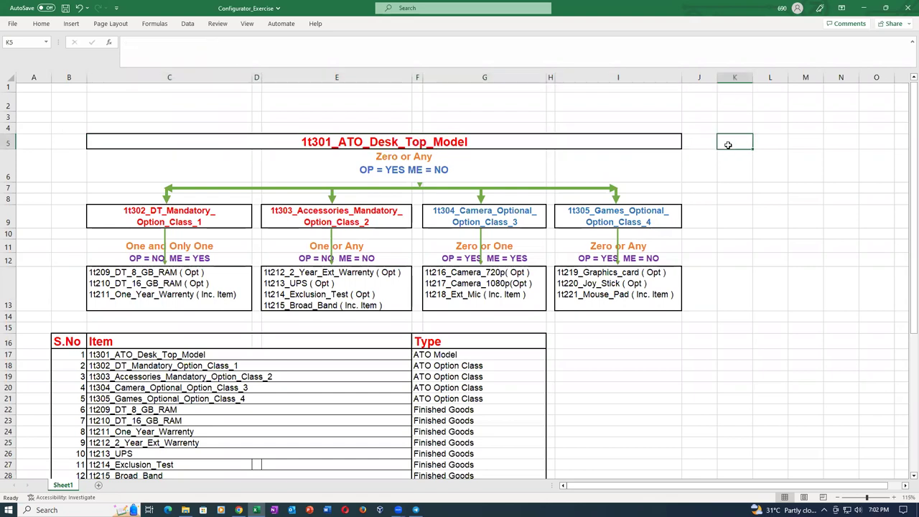
click(775, 145)
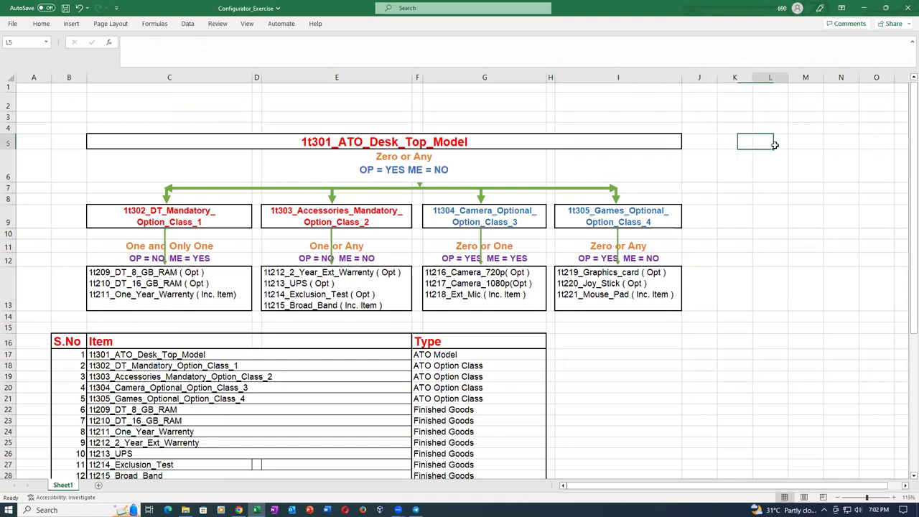
click(815, 148)
click(849, 148)
click(879, 144)
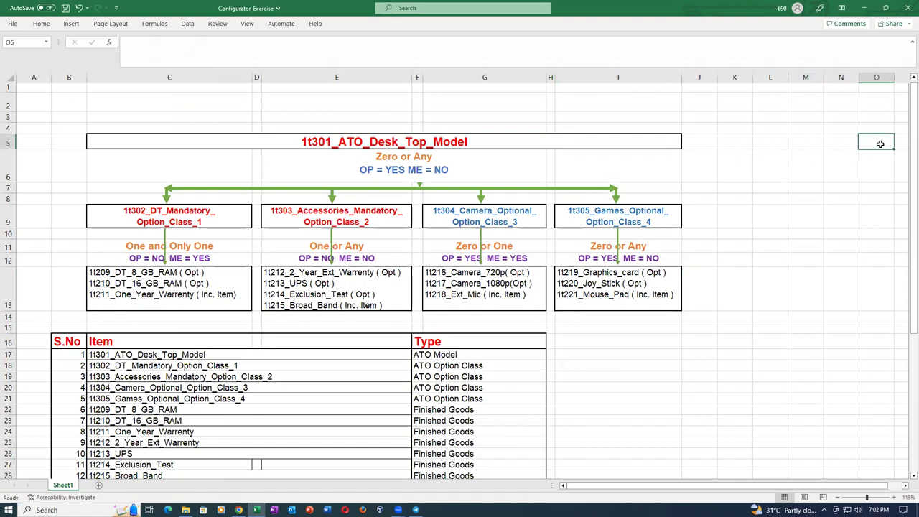
click(851, 138)
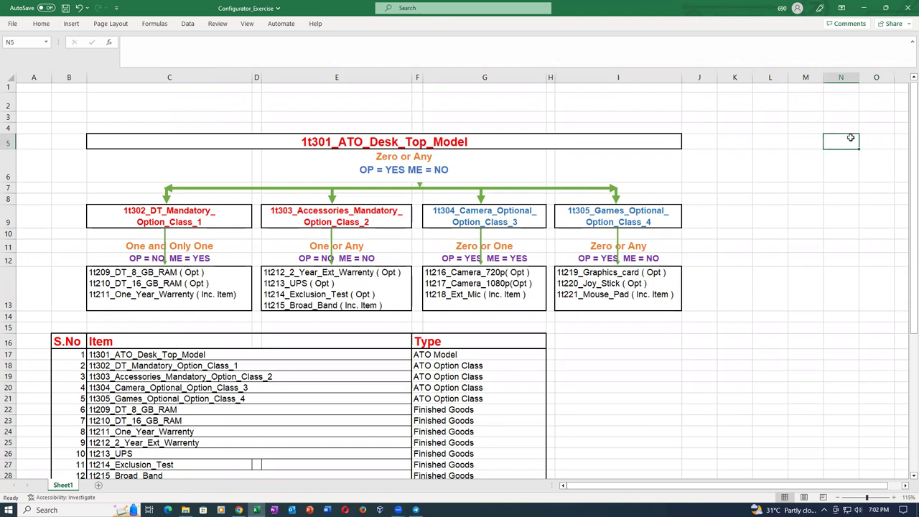
click(793, 146)
click(775, 141)
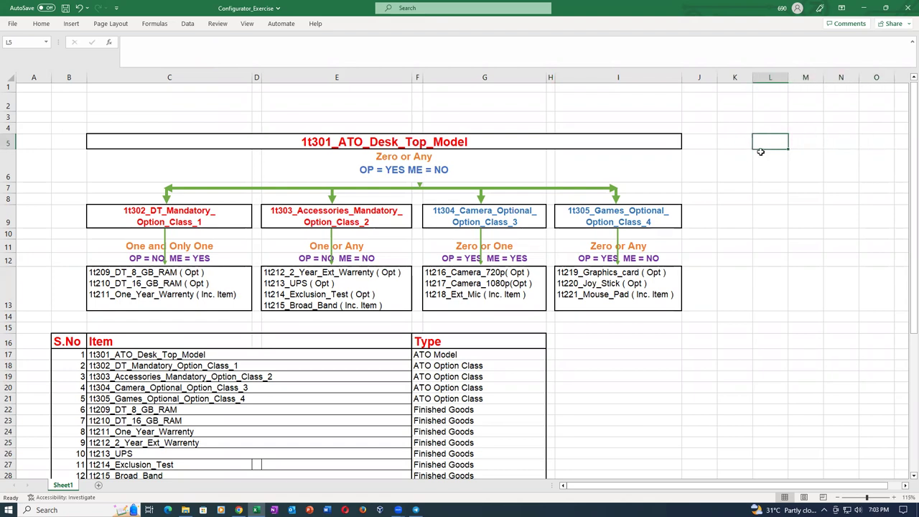
click(734, 142)
click(769, 141)
click(799, 142)
click(849, 140)
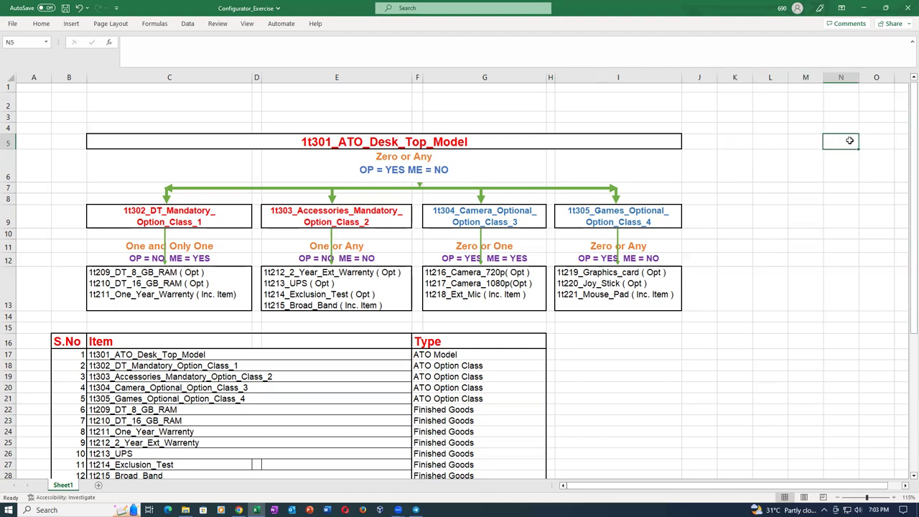
click(879, 146)
click(882, 170)
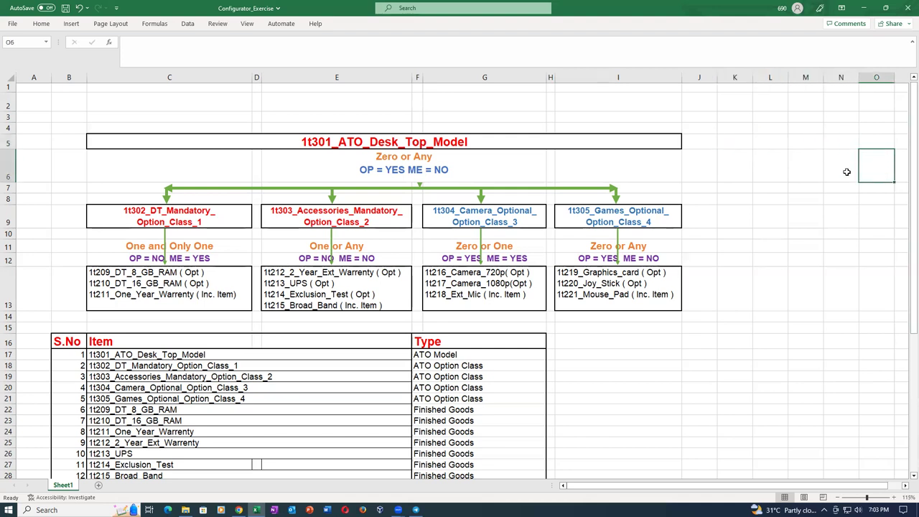
click(847, 171)
click(810, 169)
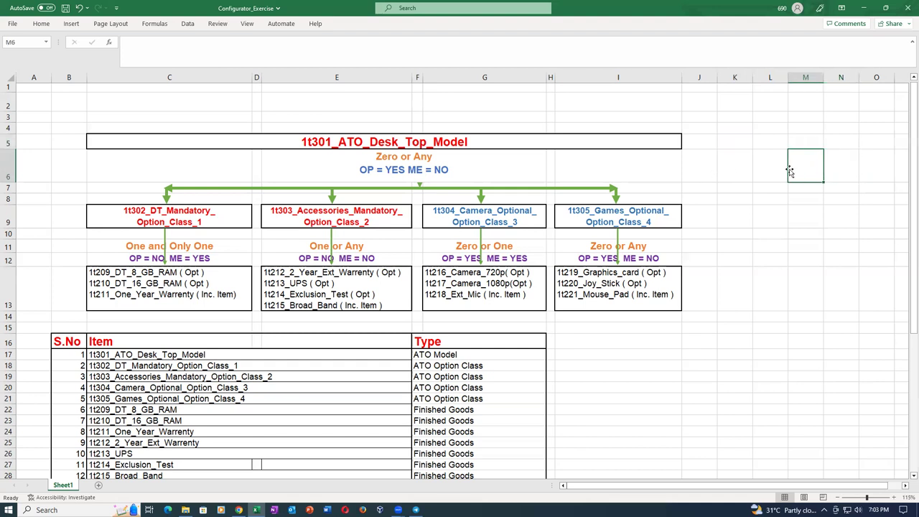
click(764, 171)
click(746, 168)
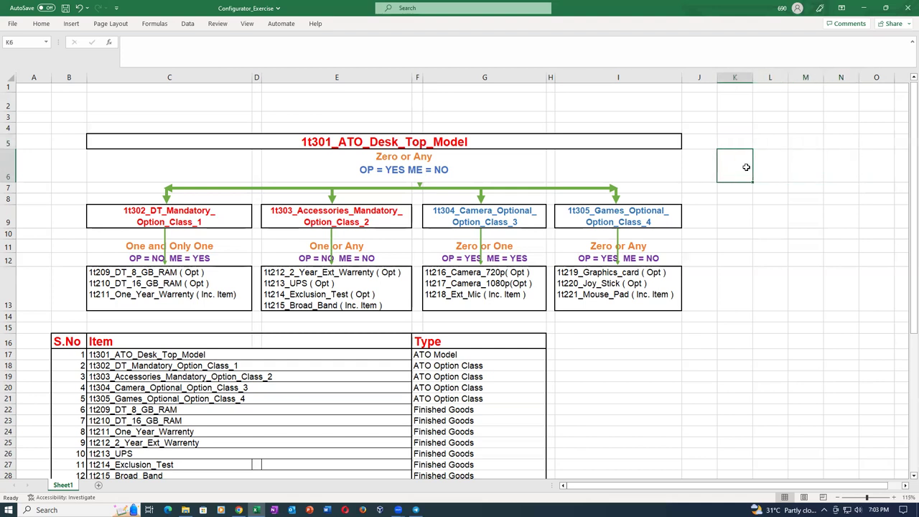
click(779, 175)
click(799, 173)
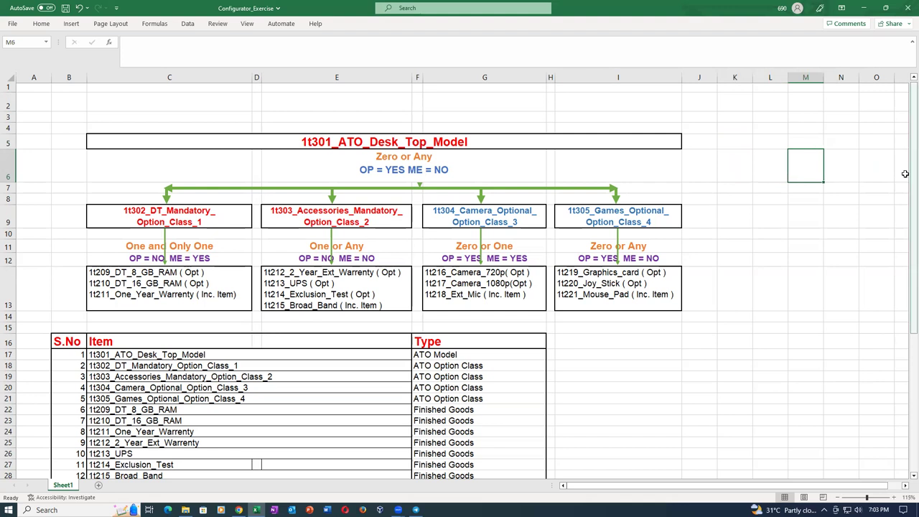
click(844, 171)
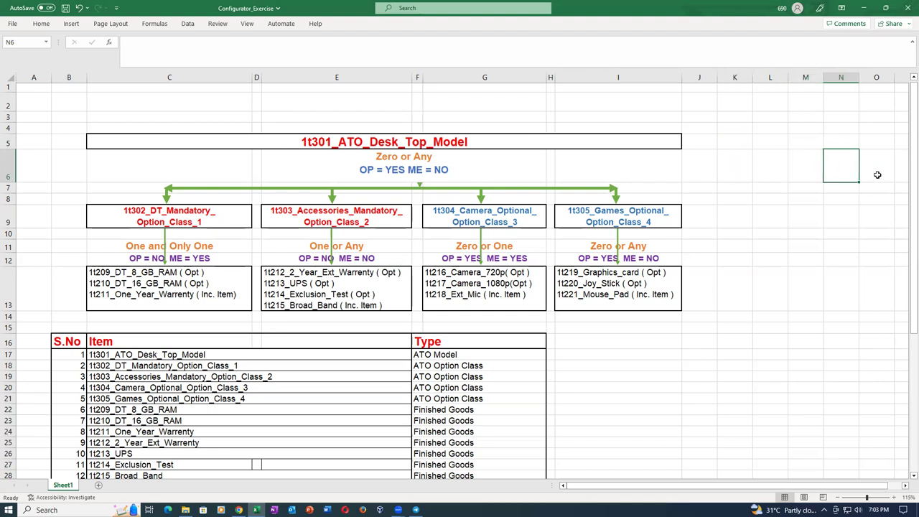
click(878, 175)
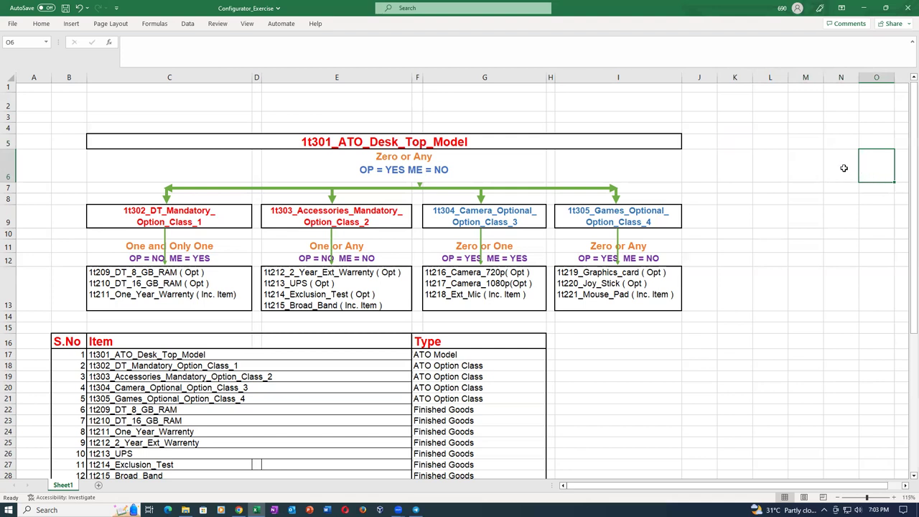
click(844, 168)
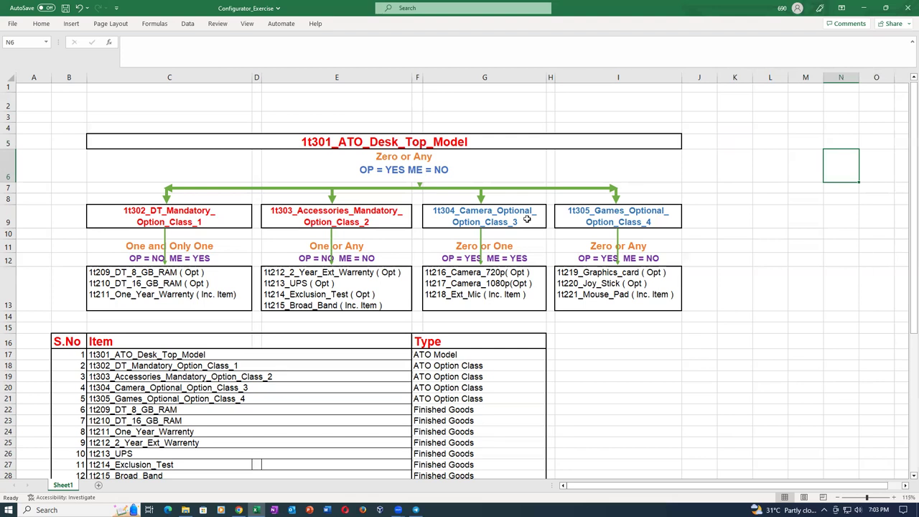
click(649, 363)
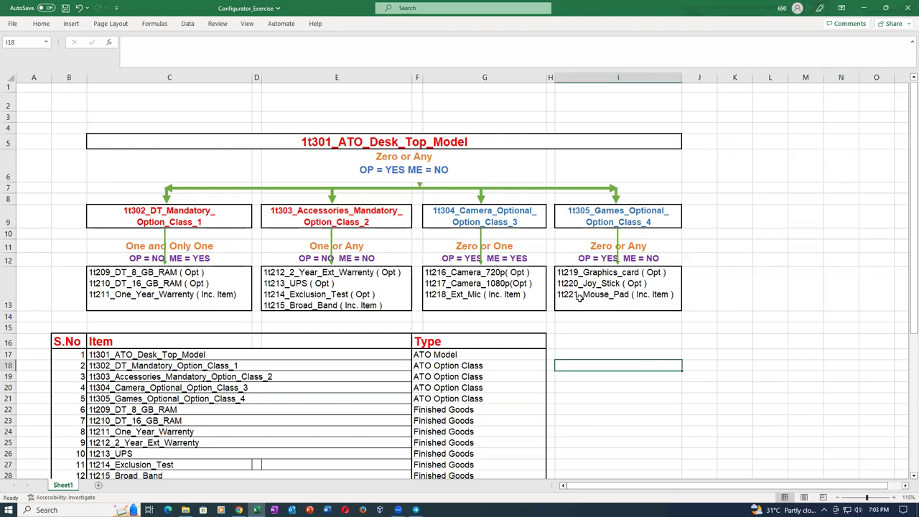
- Switch back to Oracle Fusion in Chrome and review the selected reference and supply entities of the planning data collection
key(alt+Tab)
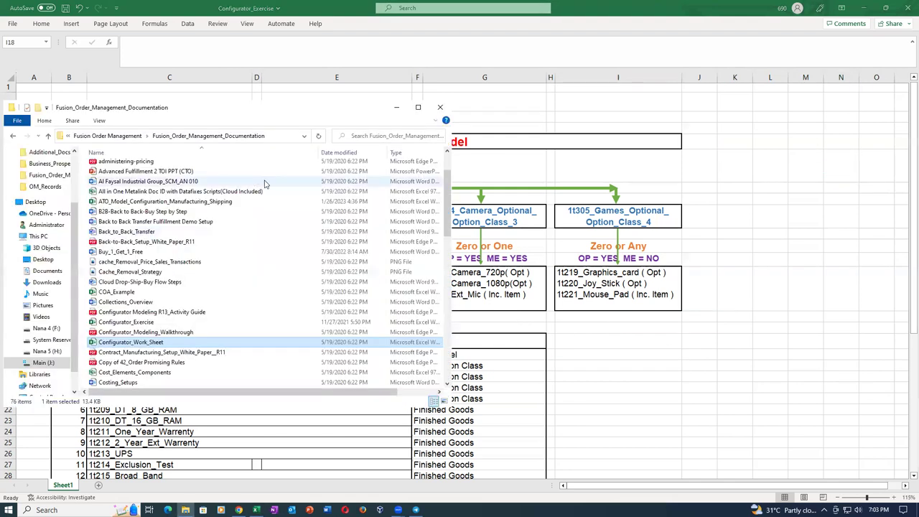
key(alt+Tab)
key(Tab)
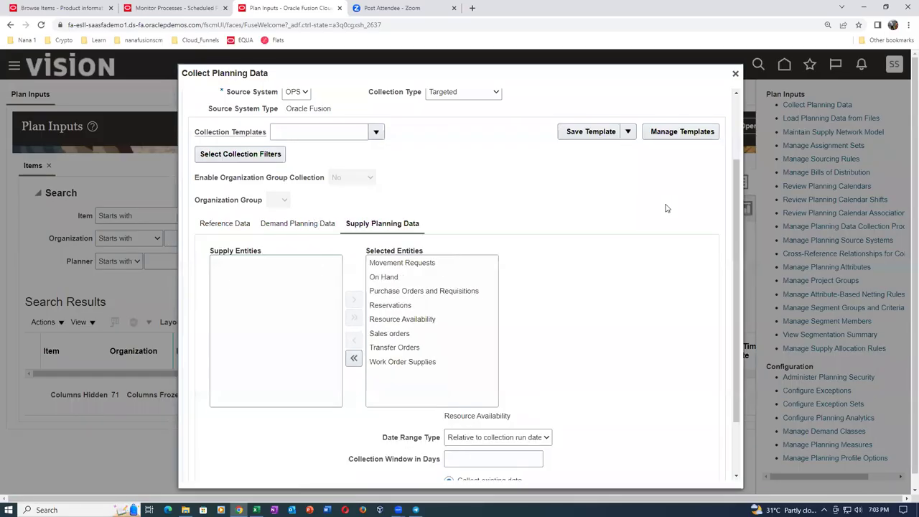
click(225, 224)
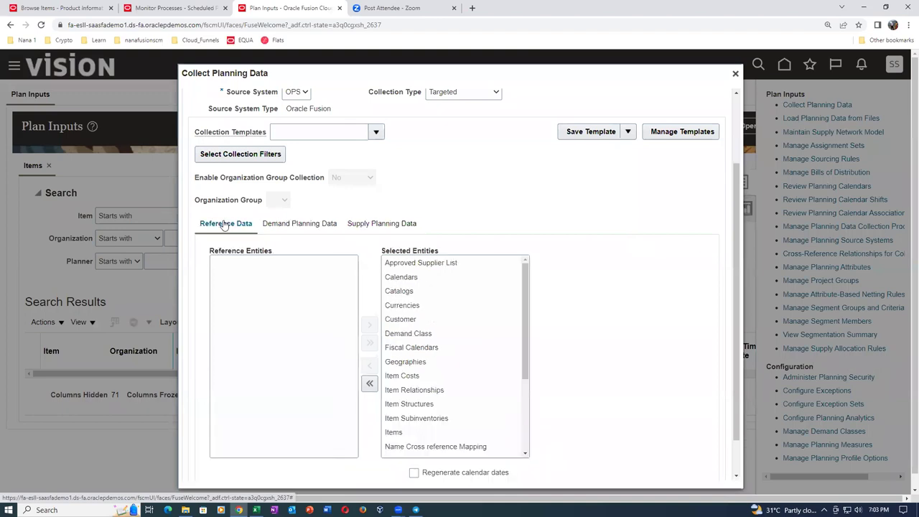
click(379, 224)
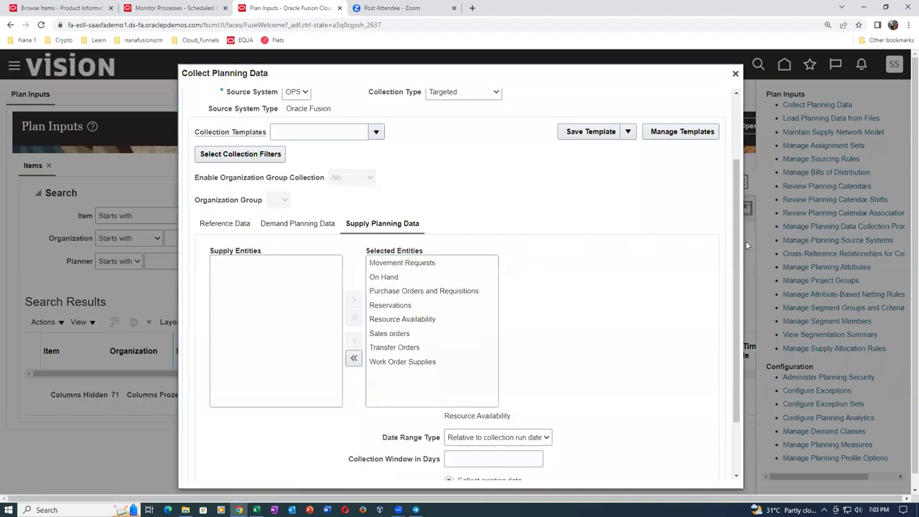
- Submit the planning data collection with the selected entities and dismiss the status dialog
drag(736, 285, 756, 331)
click(676, 469)
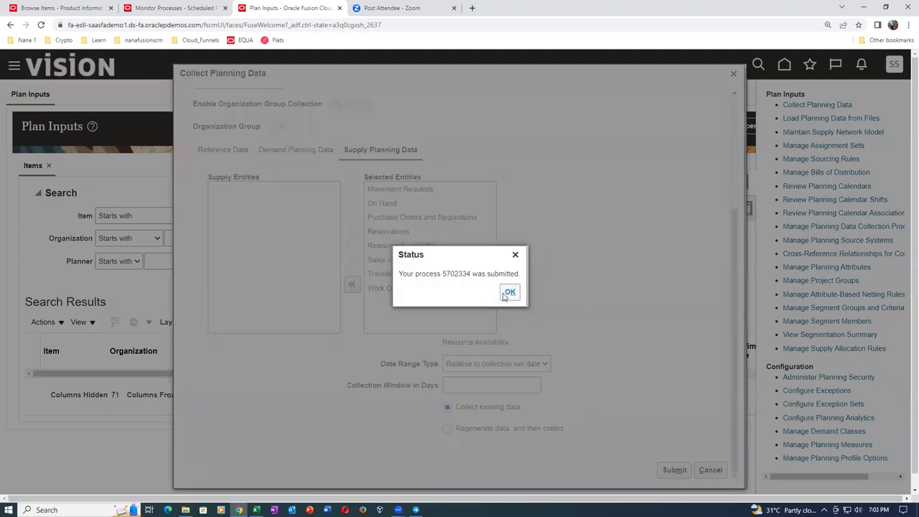
click(509, 293)
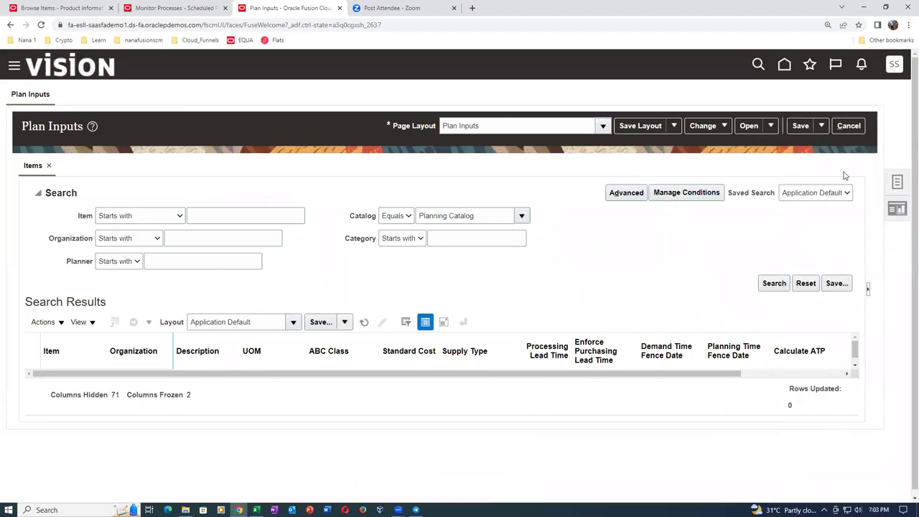
- Switch to the Configurator_Exercise workbook in Excel and review 1t301_ATO_Desk_Top_Model with its accessories, camera and games option items
key(alt+Tab)
key(alt+Tab)
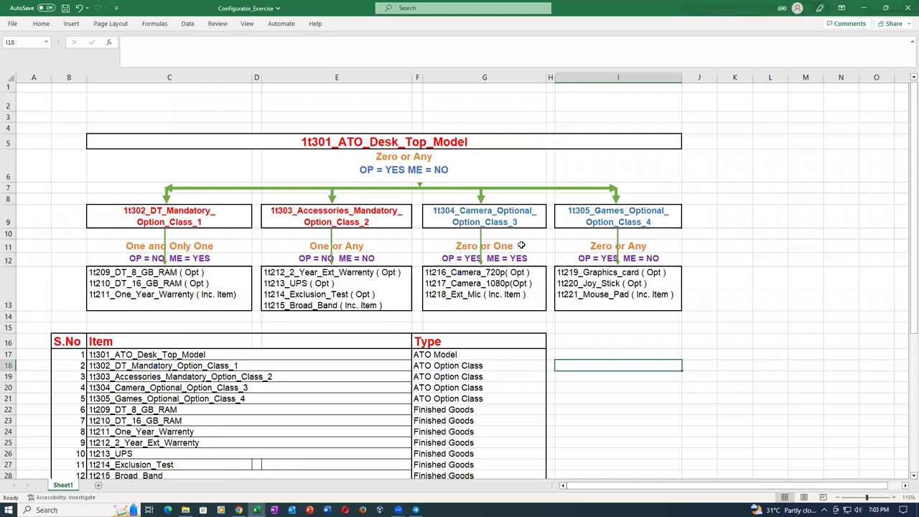
click(418, 144)
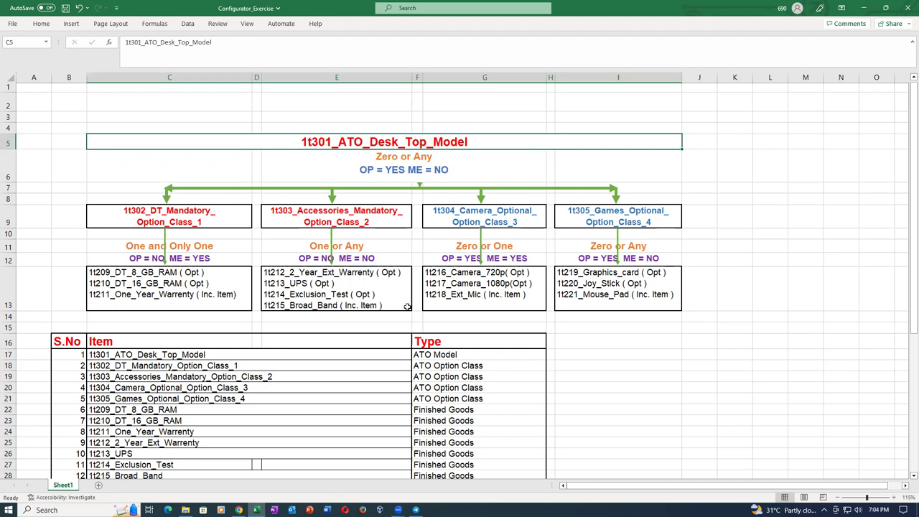
click(417, 247)
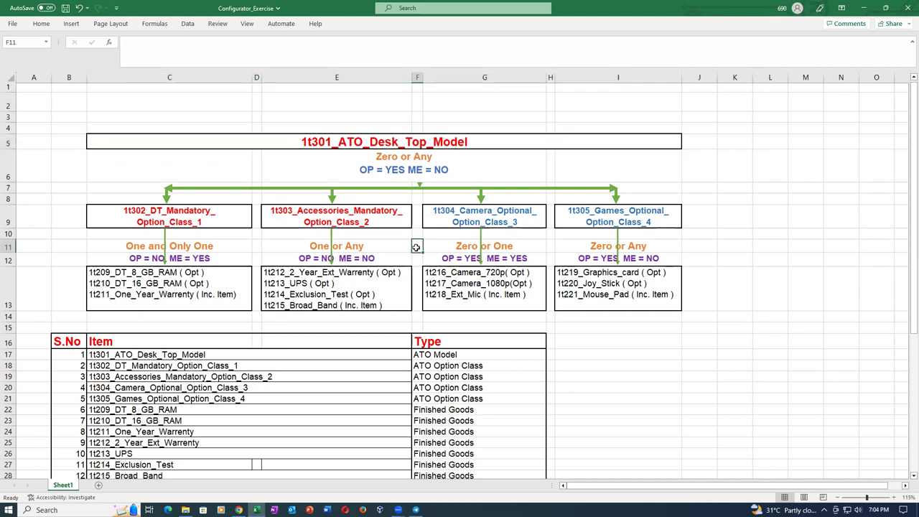
click(383, 141)
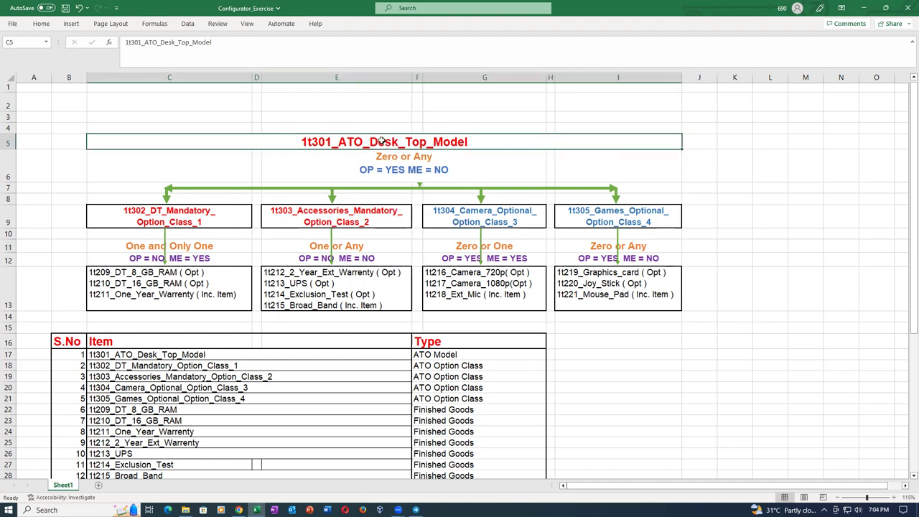
click(366, 281)
click(515, 281)
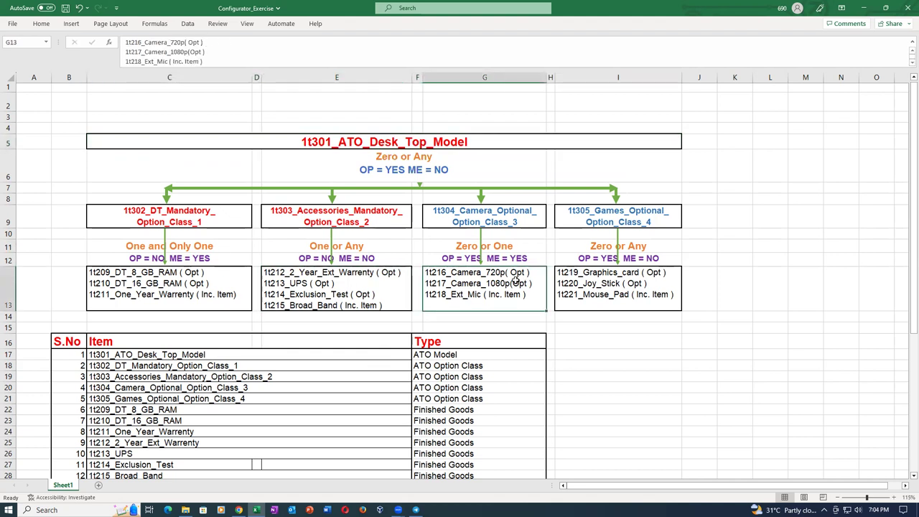
click(611, 285)
- Switch back to Oracle Fusion in Chrome and search the Setup and Maintenance tasks for man%item%class%
key(alt+Tab)
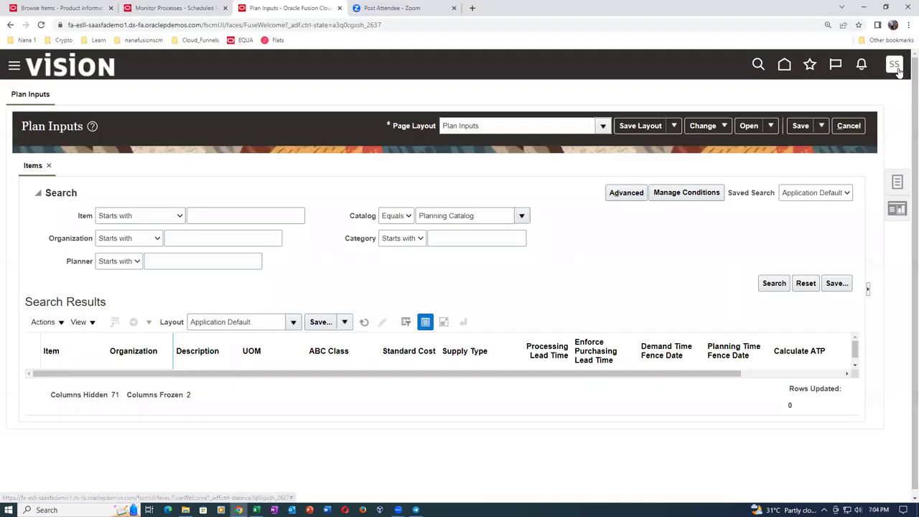
click(692, 244)
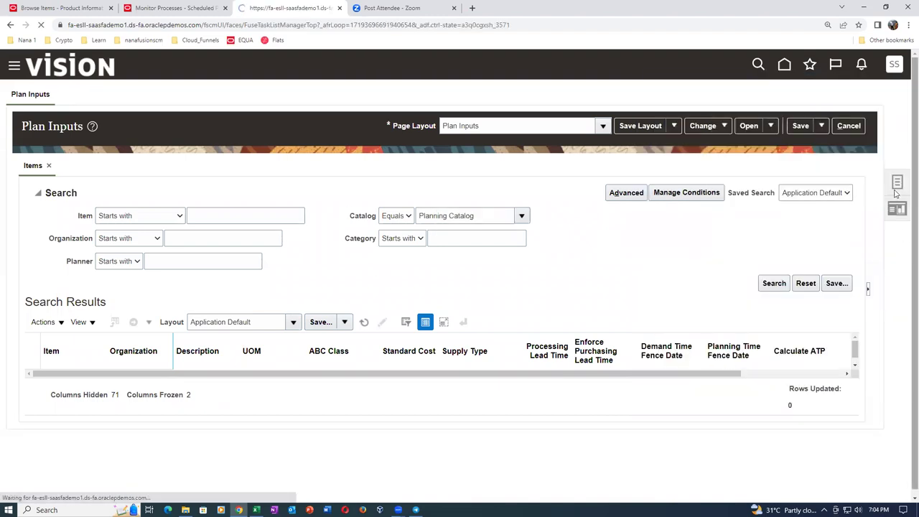
click(898, 222)
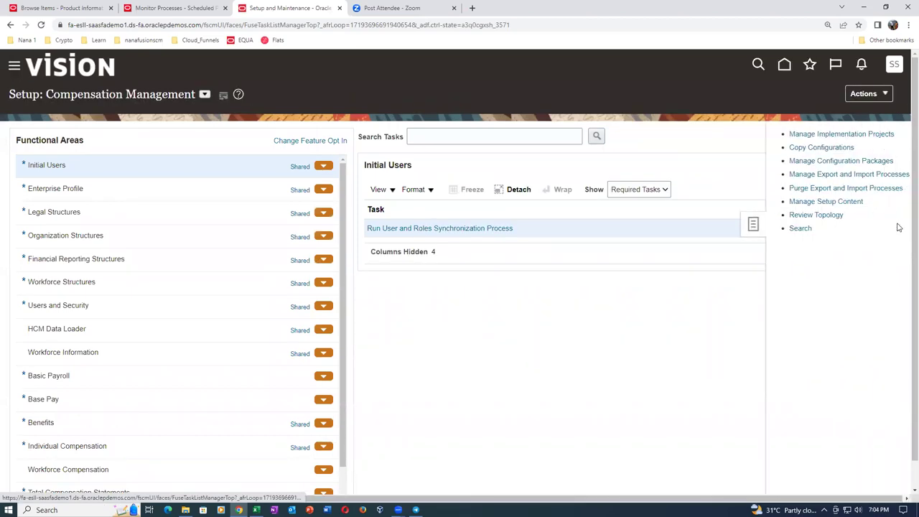
click(787, 228)
click(266, 138)
text(man%item%class%)
key(Return)
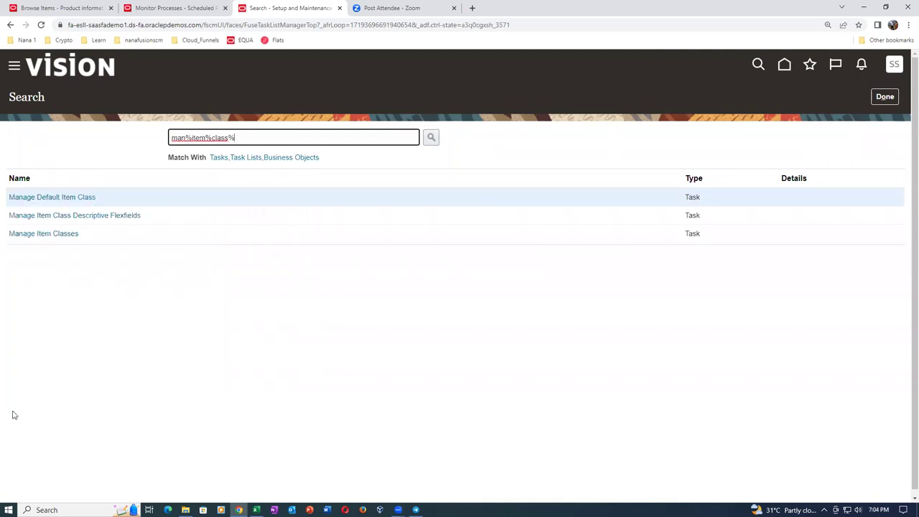
- Open the Manage Item Classes task and open Root Item Class for editing at its item management settings
click(37, 238)
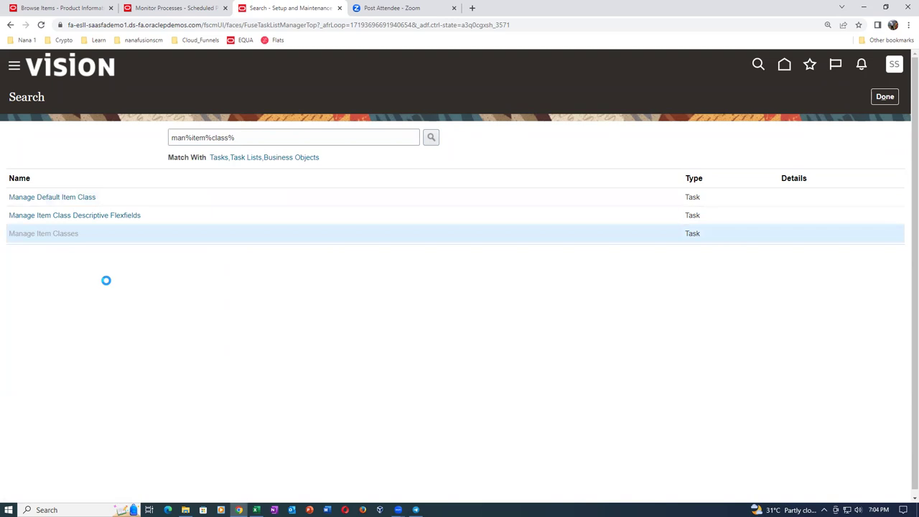
click(15, 334)
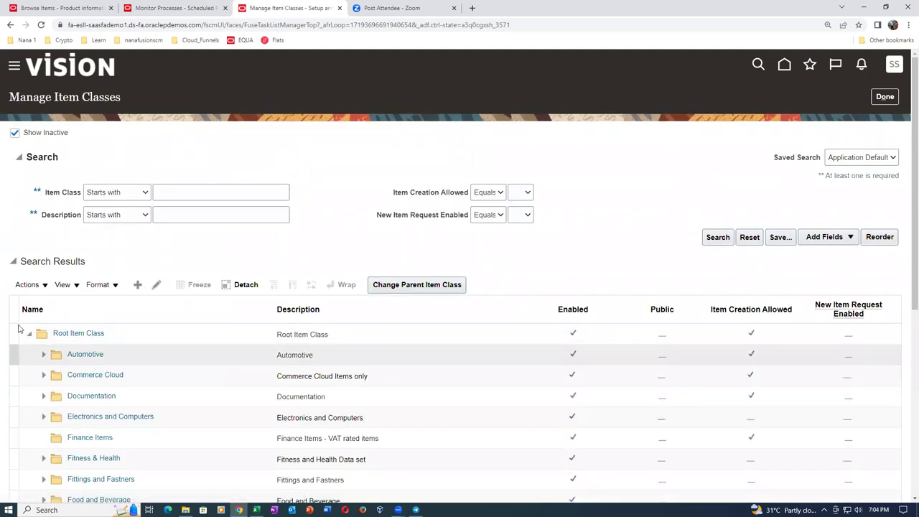
click(158, 289)
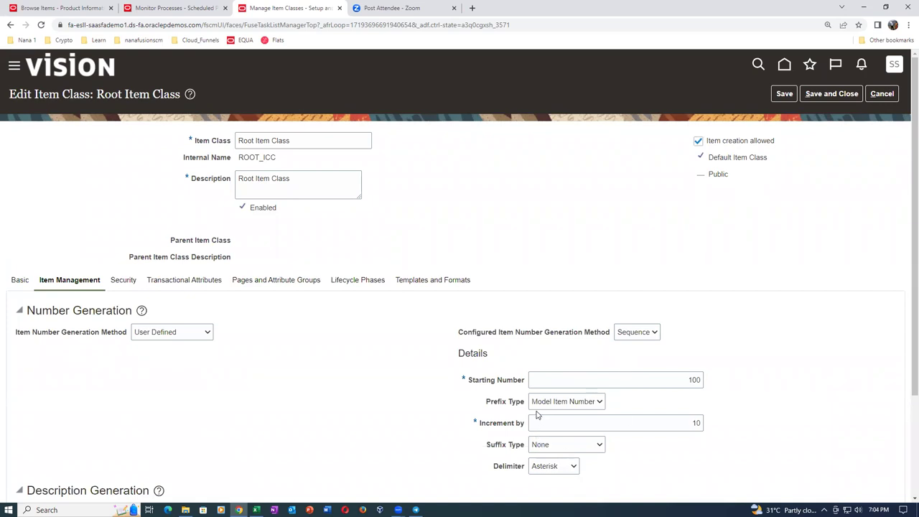
- Examine the prefix type and delimiter choices for numbering configured items in Root Item Class
click(570, 404)
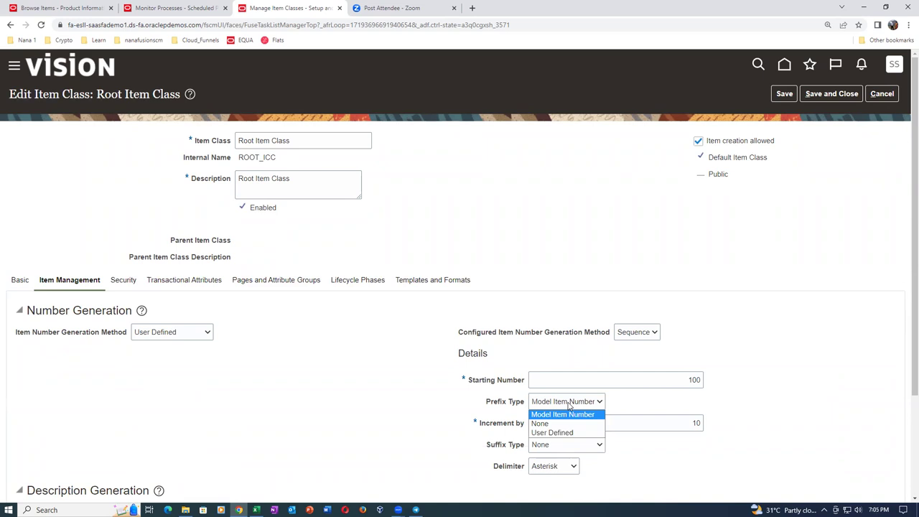
click(568, 404)
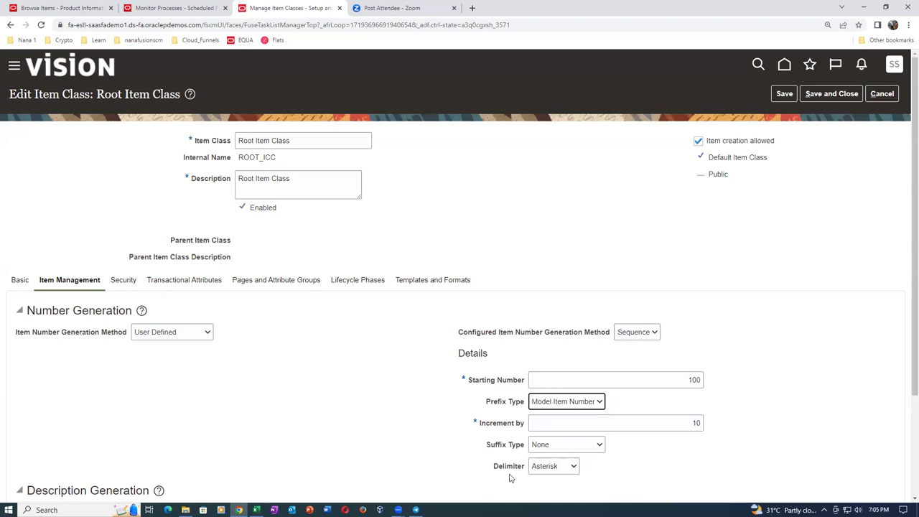
click(545, 469)
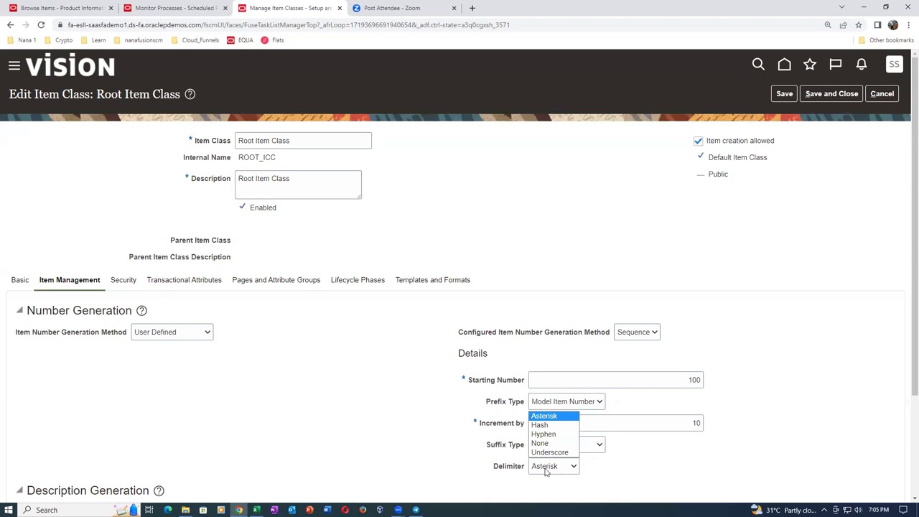
click(545, 469)
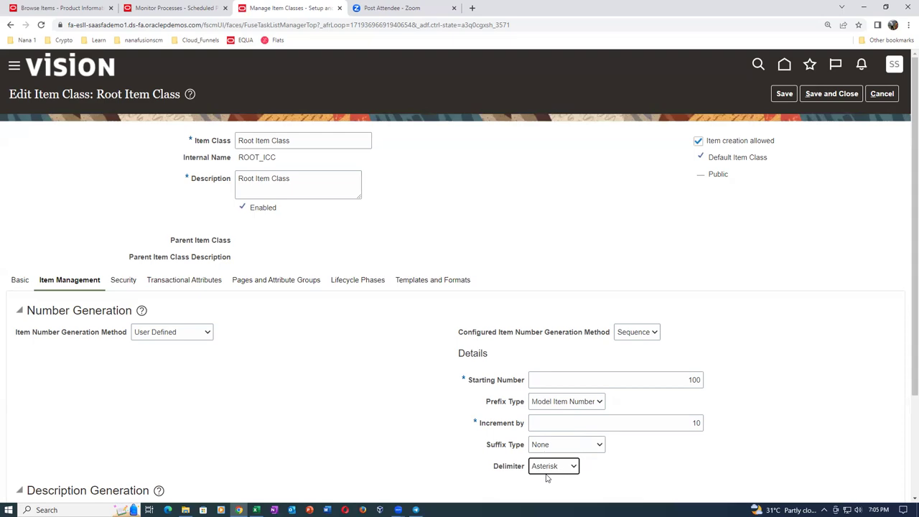
- Compare 1t301_ATO_Desk_Top_Model in the Excel workbook with the item class numbering settings, and examine the configured item number generation methods
key(alt+Tab)
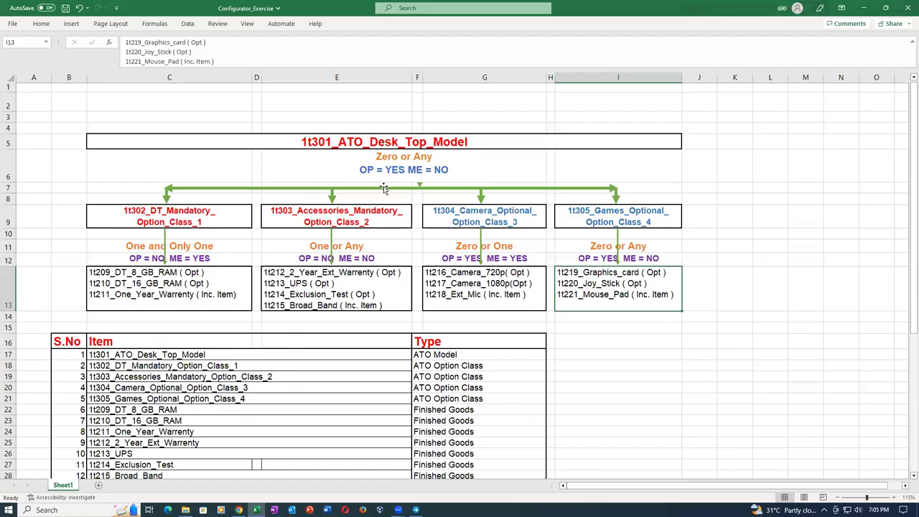
click(315, 141)
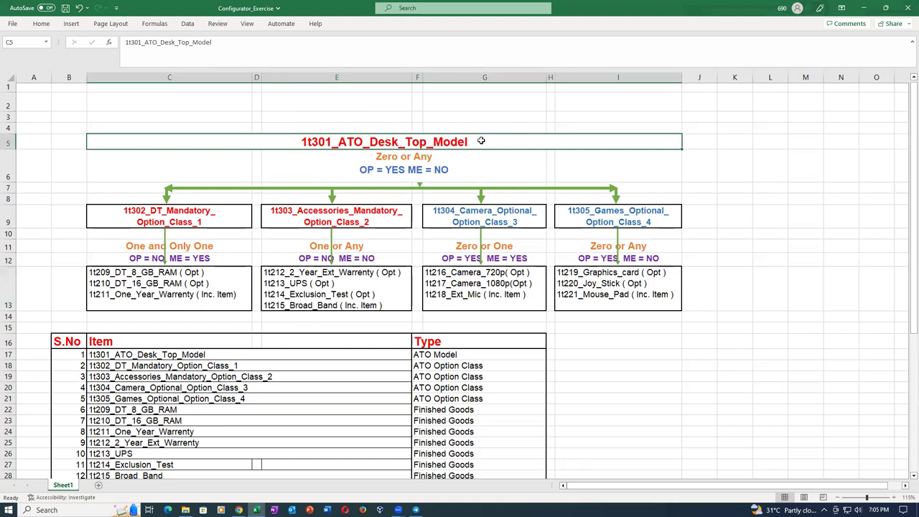
key(alt+Tab)
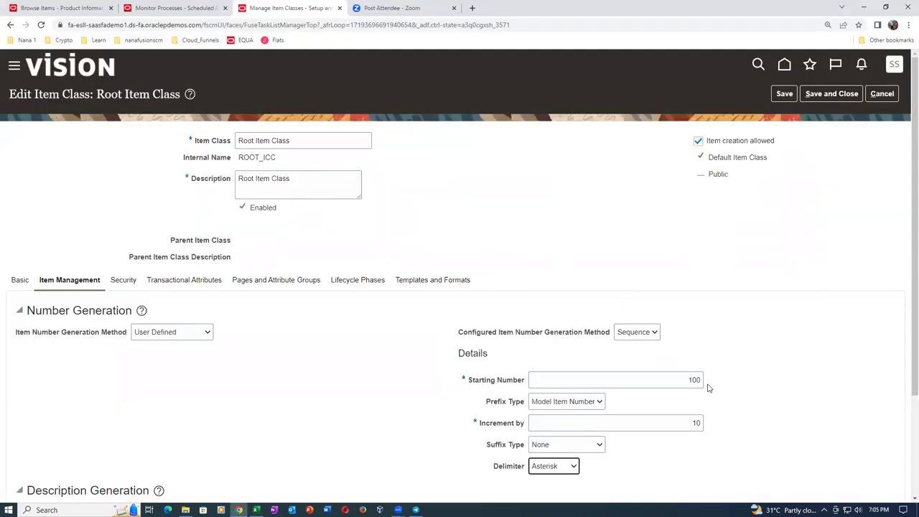
key(alt+Tab)
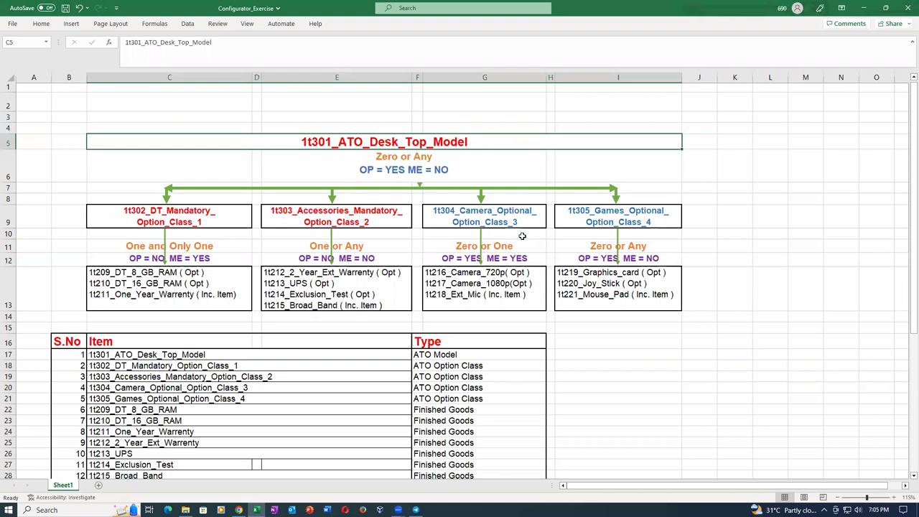
key(alt+Tab)
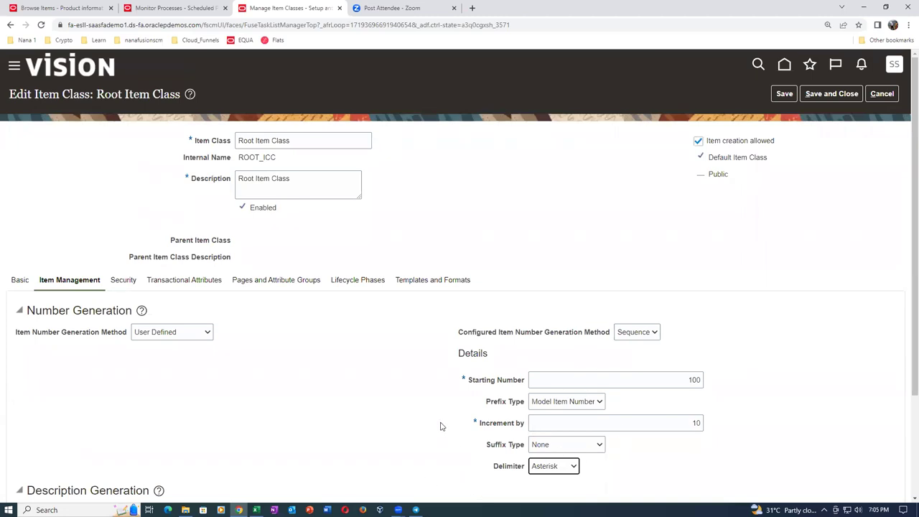
click(639, 332)
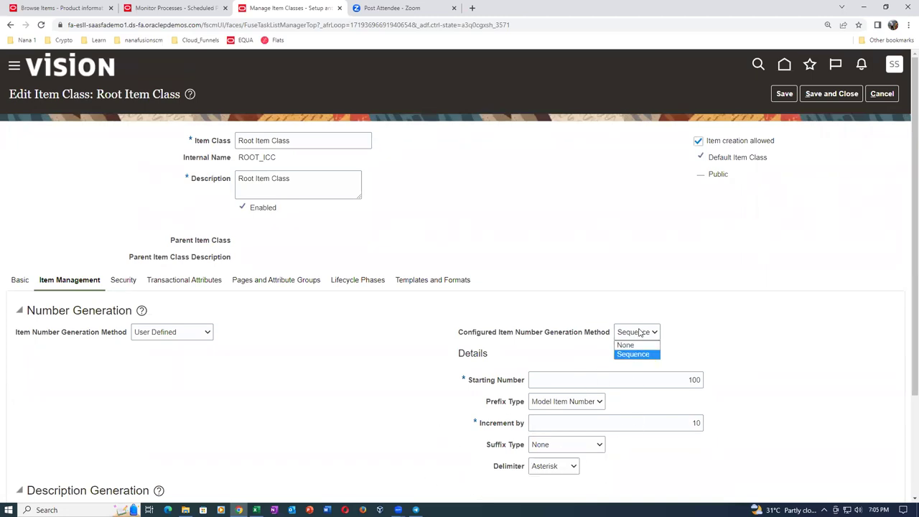
click(633, 354)
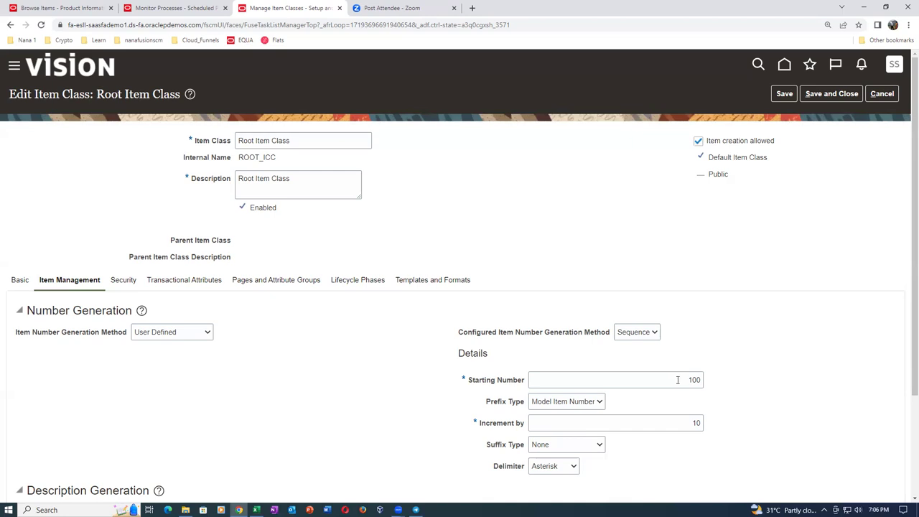
- Check the configured item starting number against the model in the Excel workbook, and examine the camera and games option items
key(alt+Tab)
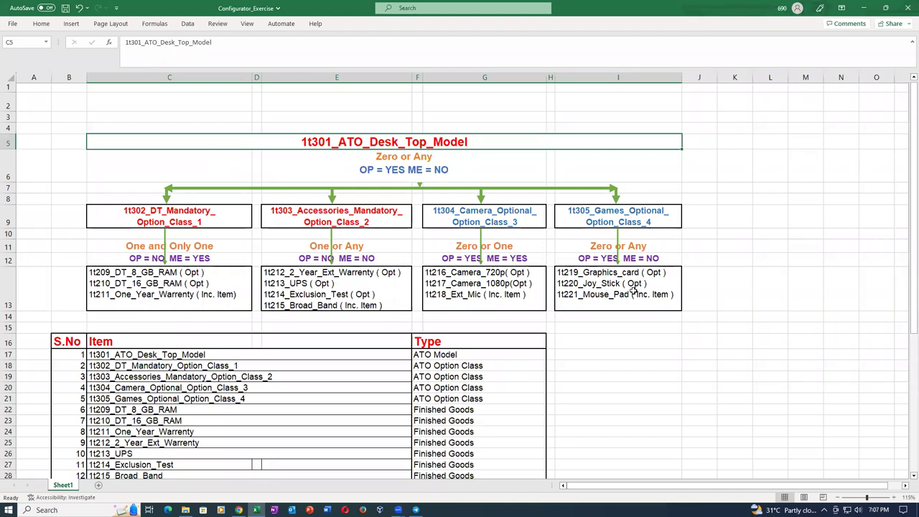
key(alt+Tab)
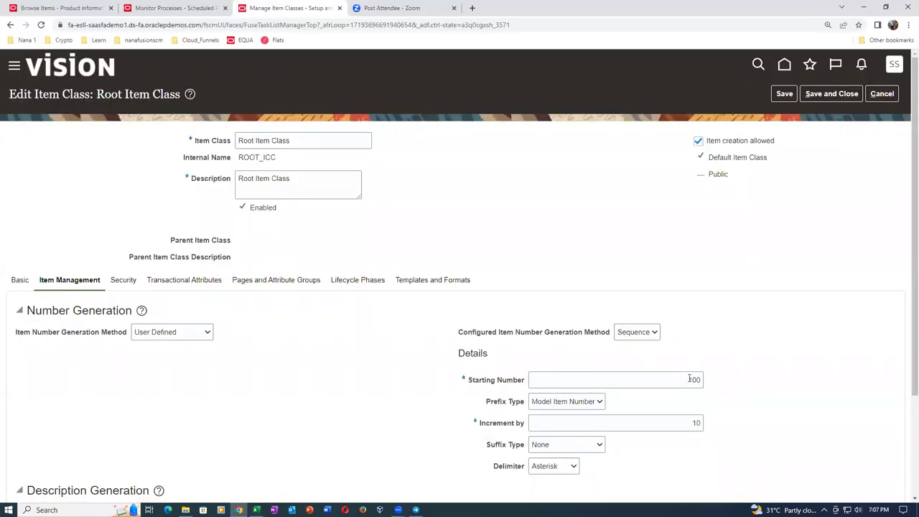
key(alt+Tab)
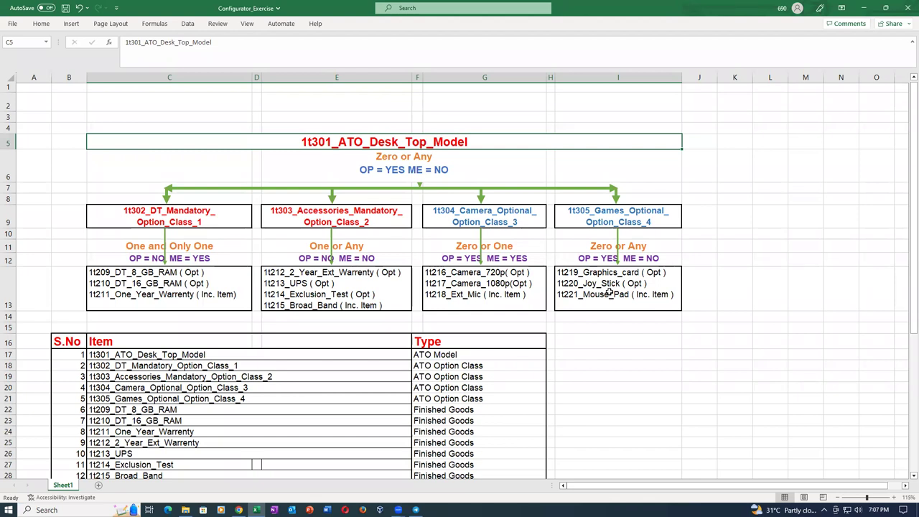
click(609, 294)
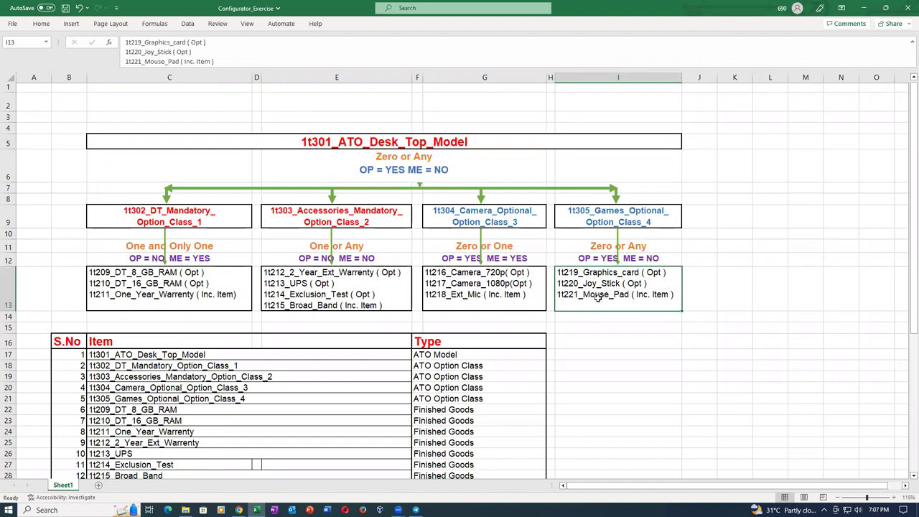
click(540, 299)
click(618, 286)
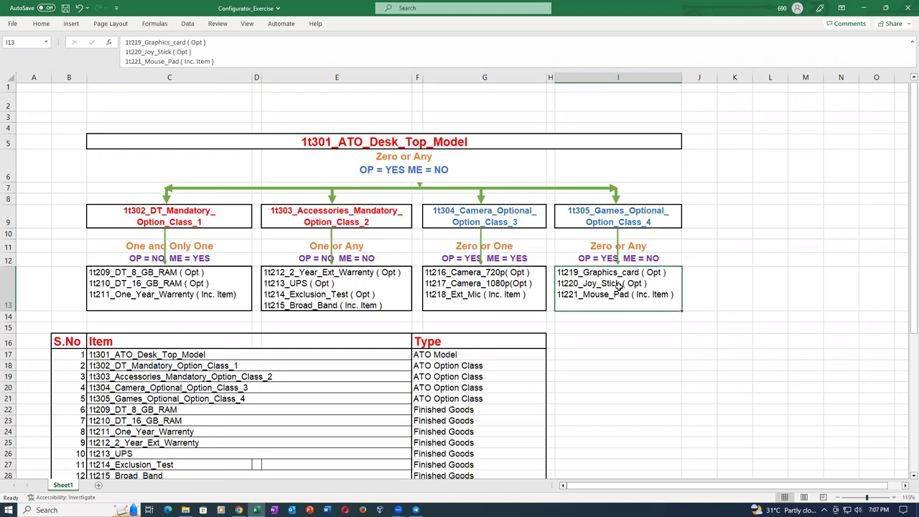
- Recheck the 1t301_ATO_Desk_Top_Model name against the configured item numbering settings, and leave Root Item Class without saving
key(alt+Tab)
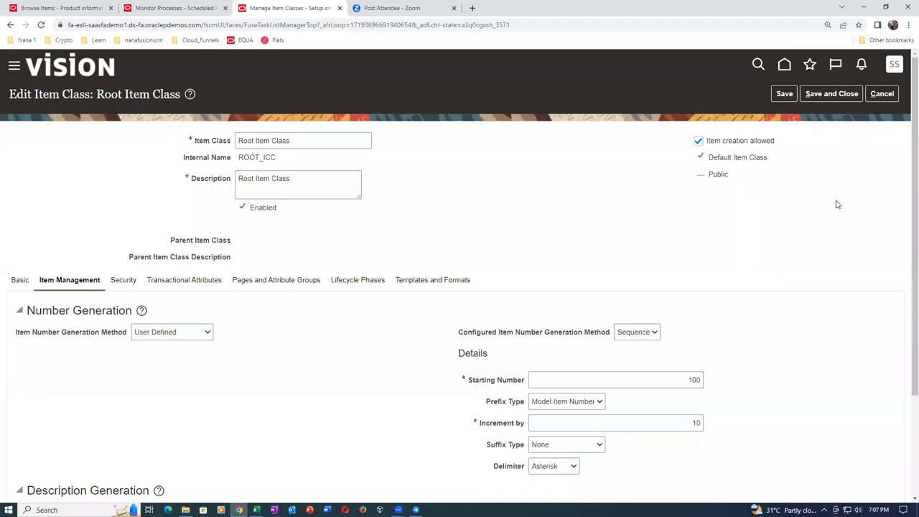
key(alt+Tab)
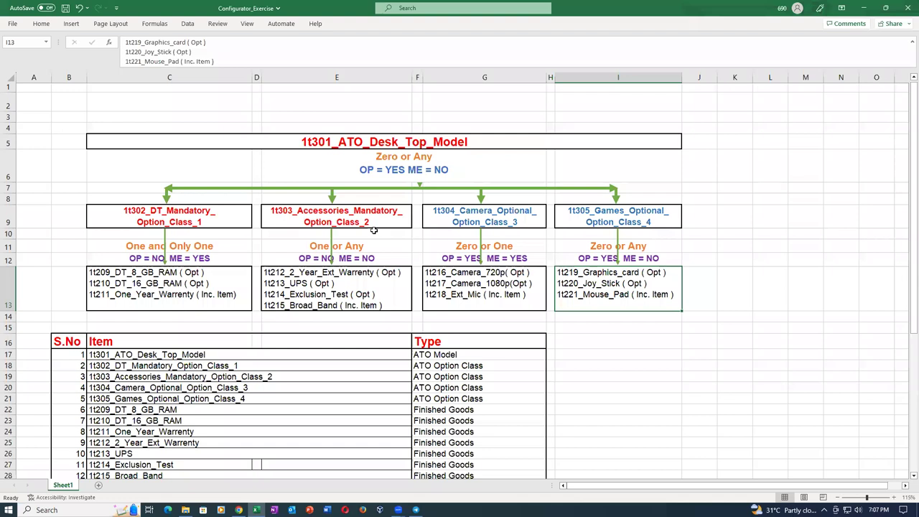
click(307, 139)
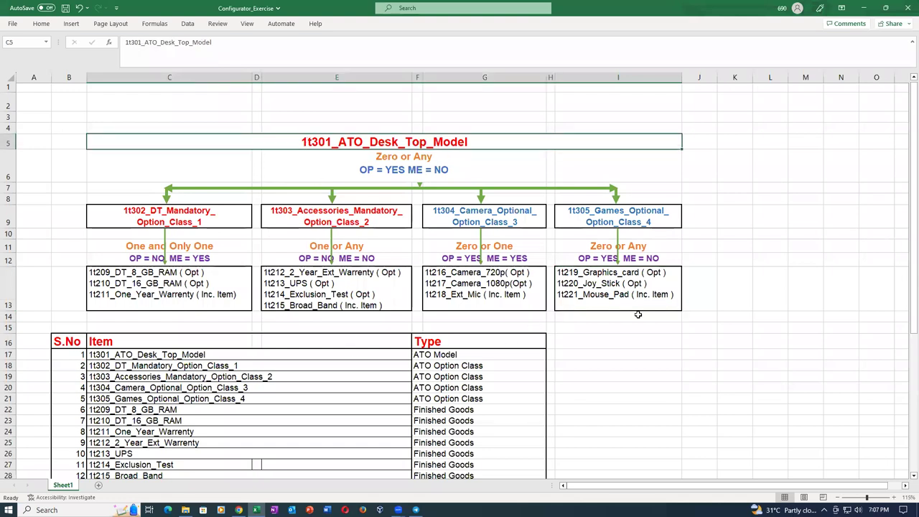
key(alt+Tab)
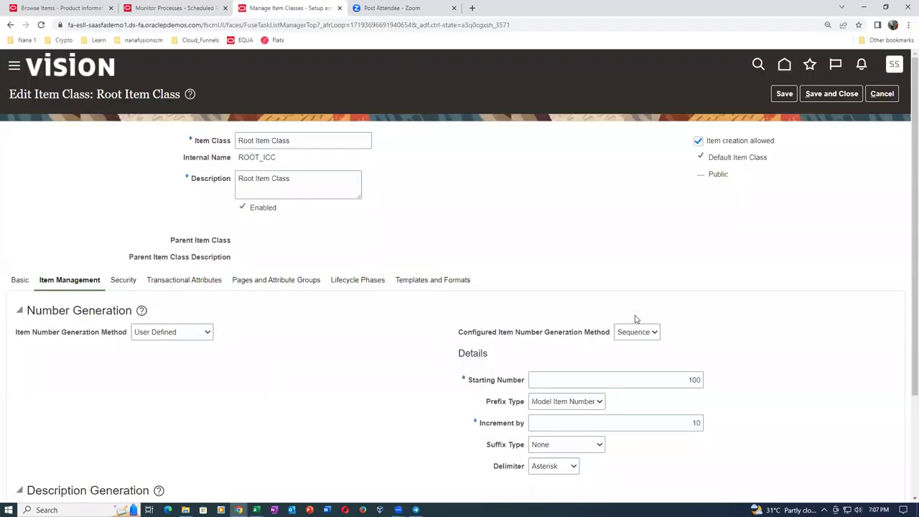
click(882, 94)
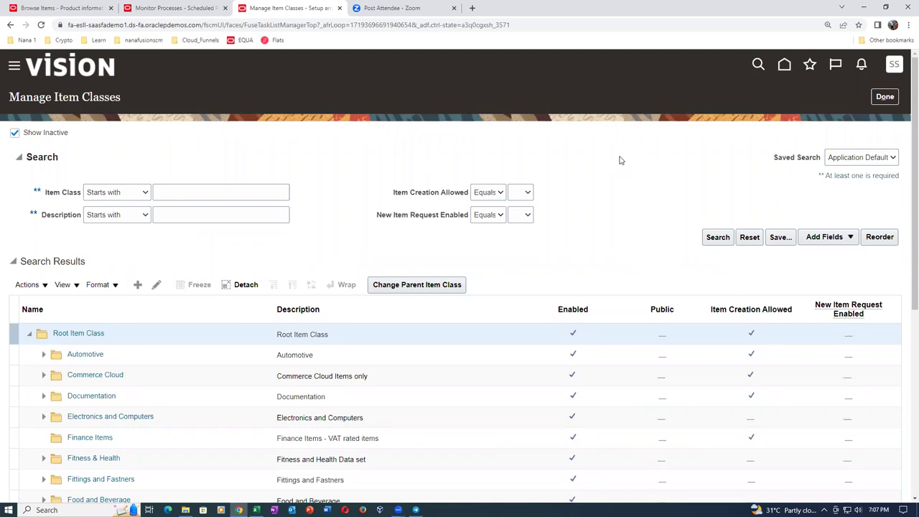
- Leave Manage Item Classes, glance at the model in the Excel workbook, and open Pricing Administration from the home page
click(885, 96)
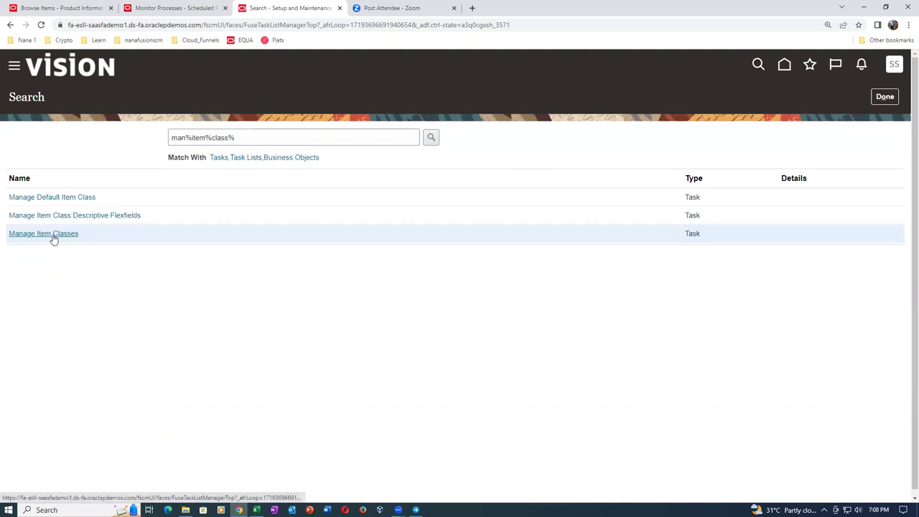
key(alt+Tab)
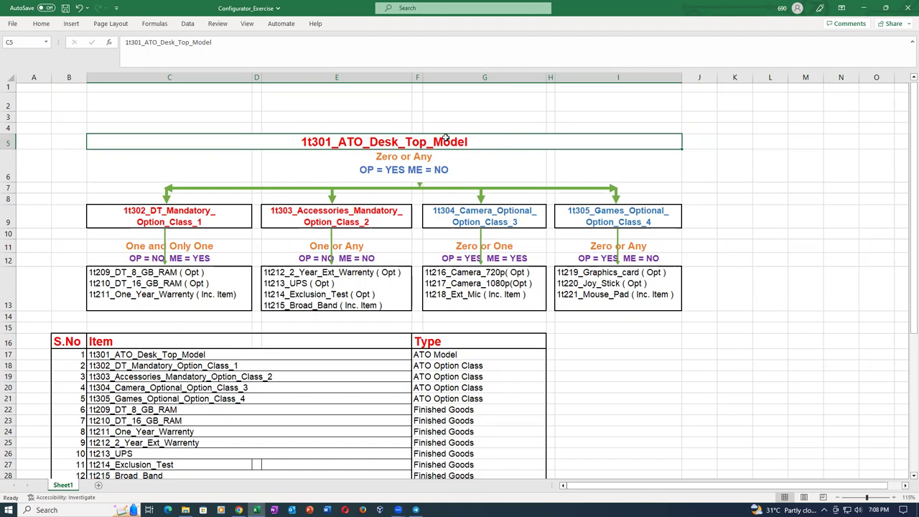
key(alt+Tab)
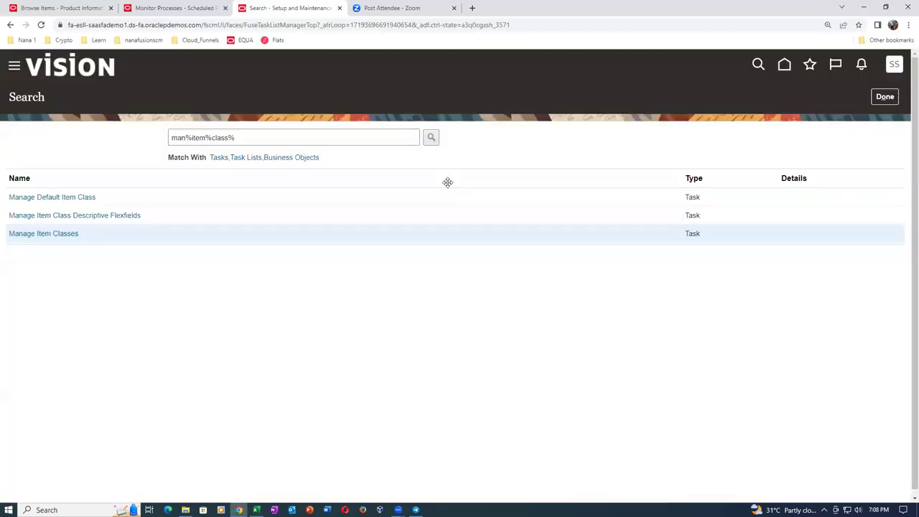
click(784, 65)
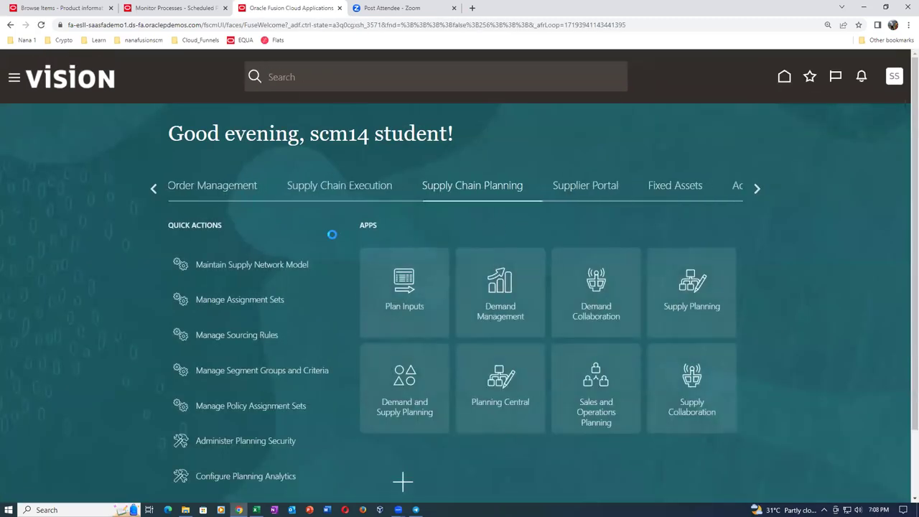
click(756, 189)
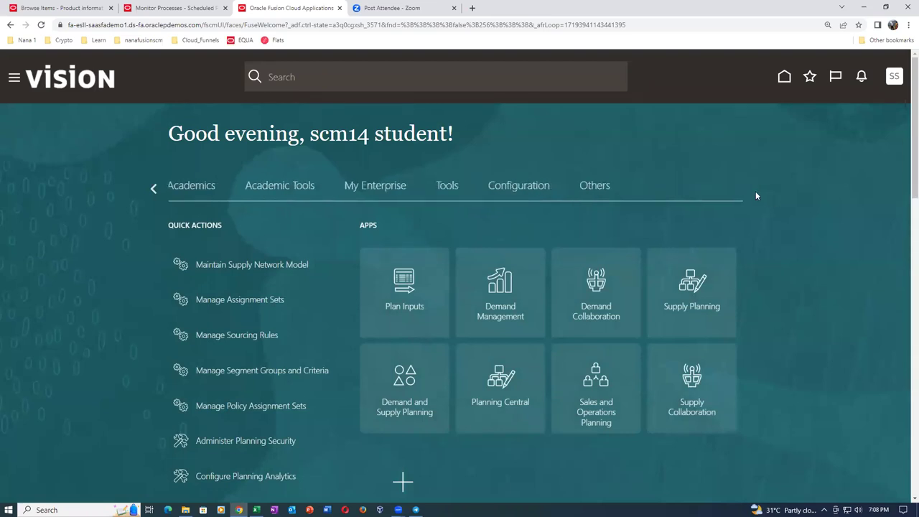
click(153, 190)
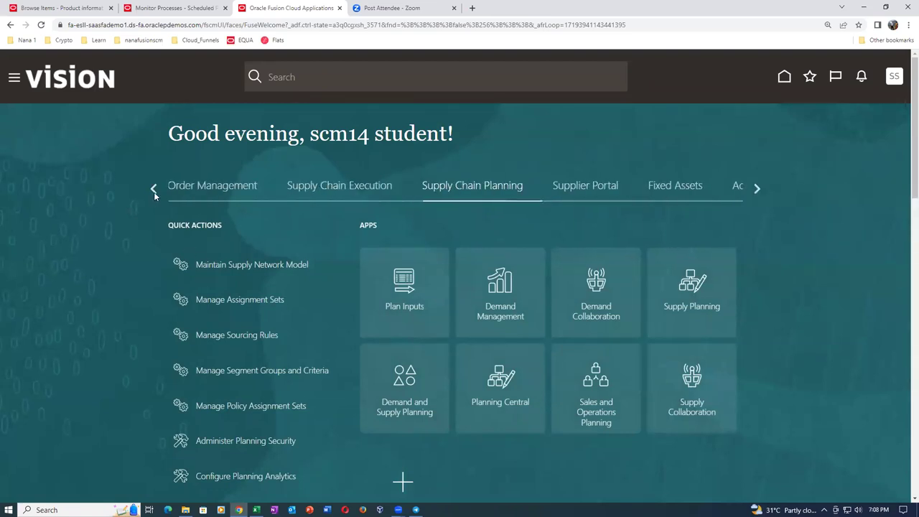
click(153, 191)
click(668, 189)
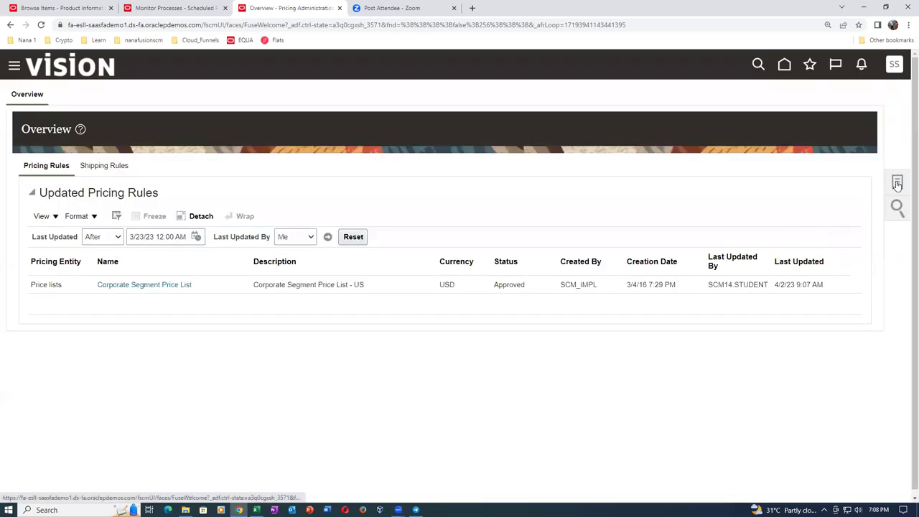
- Search the price lists for names starting with Corp and open Corporate Segment Price List
click(896, 183)
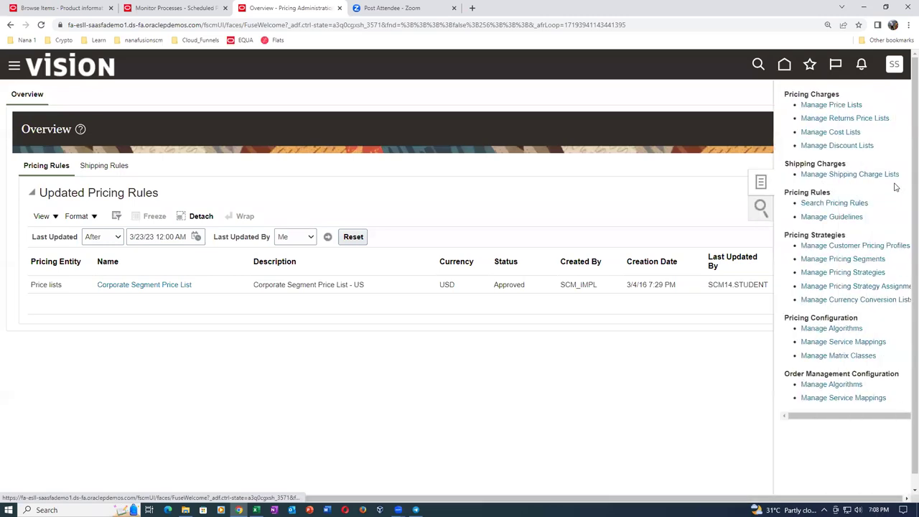
click(828, 105)
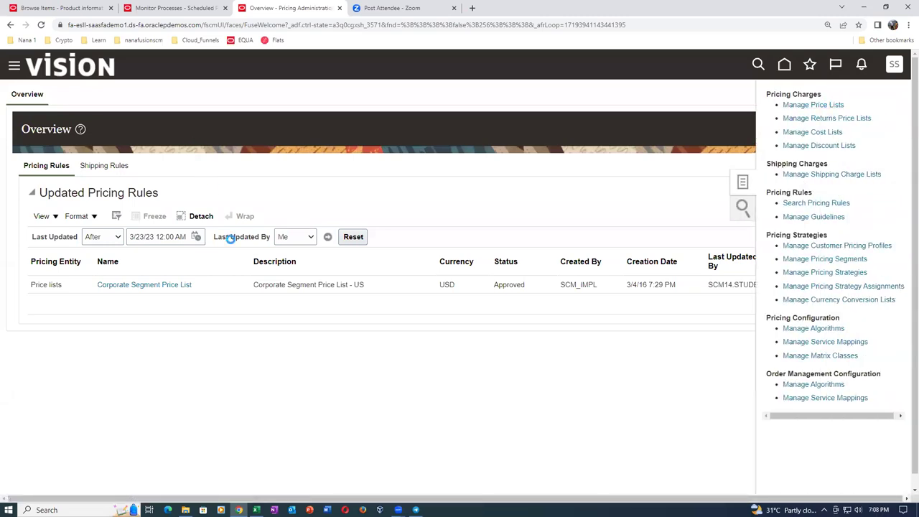
click(211, 213)
text(Corp)
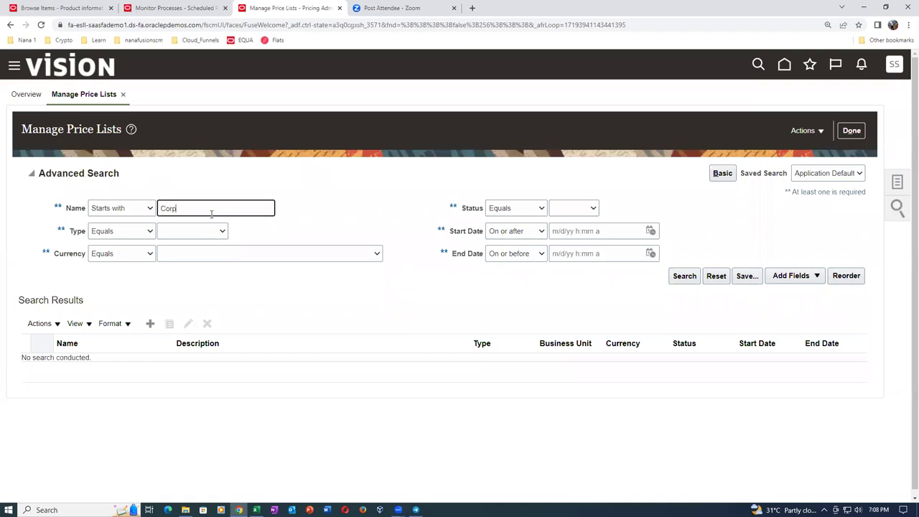
key(Return)
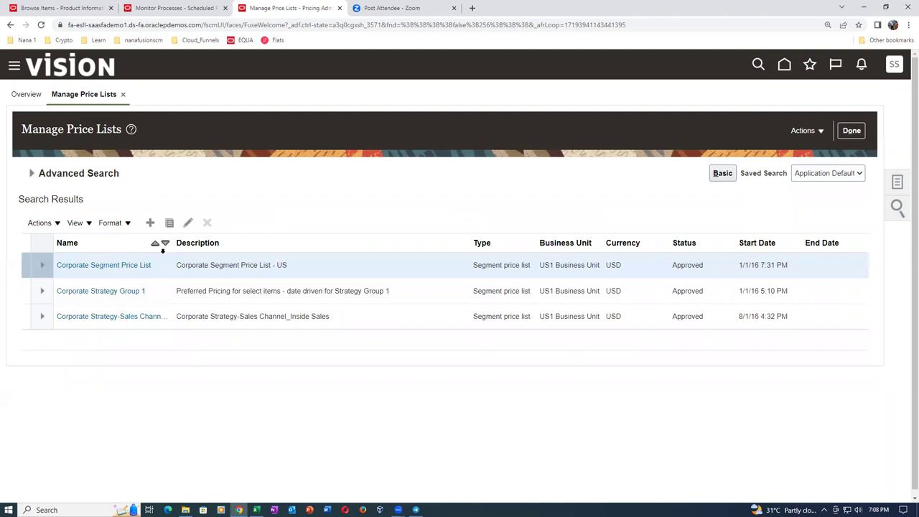
drag(164, 248, 214, 249)
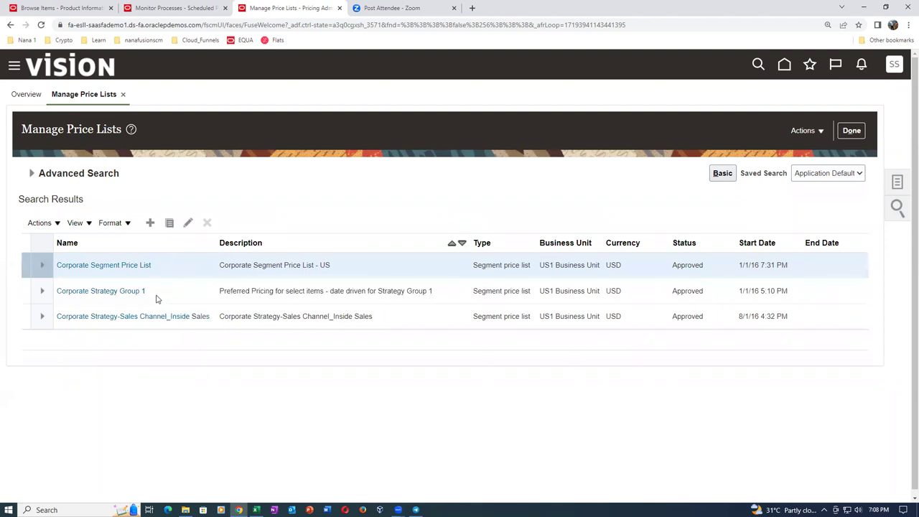
click(131, 267)
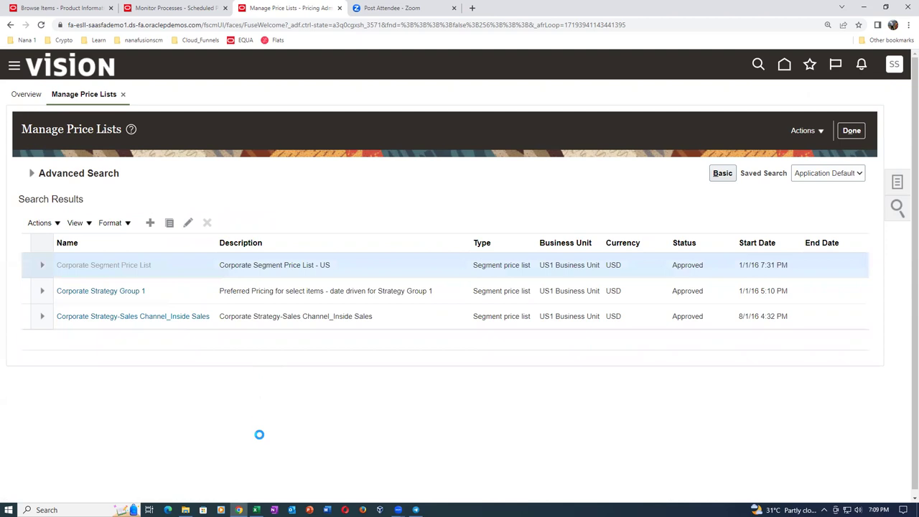
- Try to find an item starting with 1t3 for the new price list line, and check the model in the Excel workbook
scroll(260, 429, down, 1)
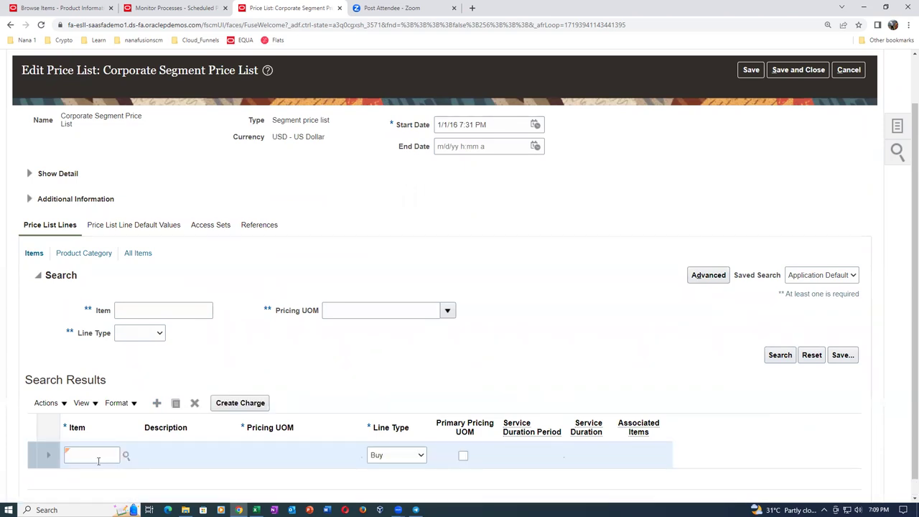
click(97, 457)
text(1t3)
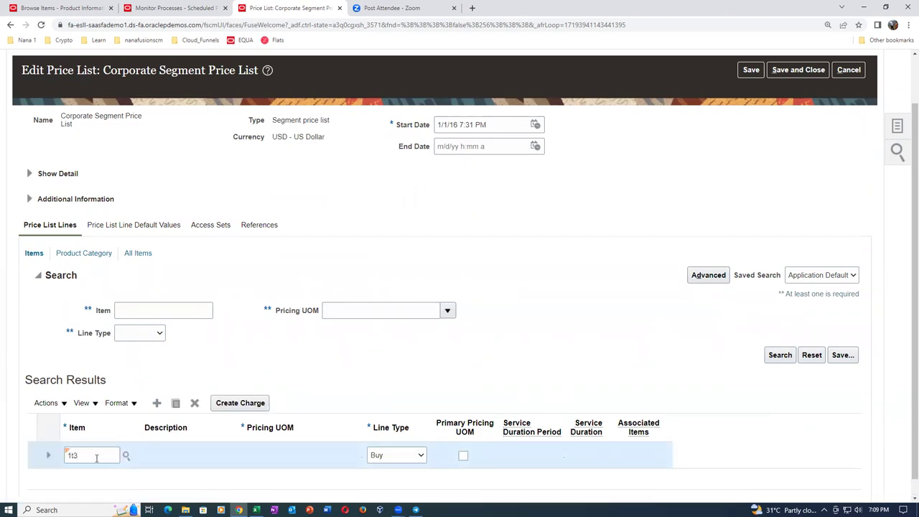
key(Tab)
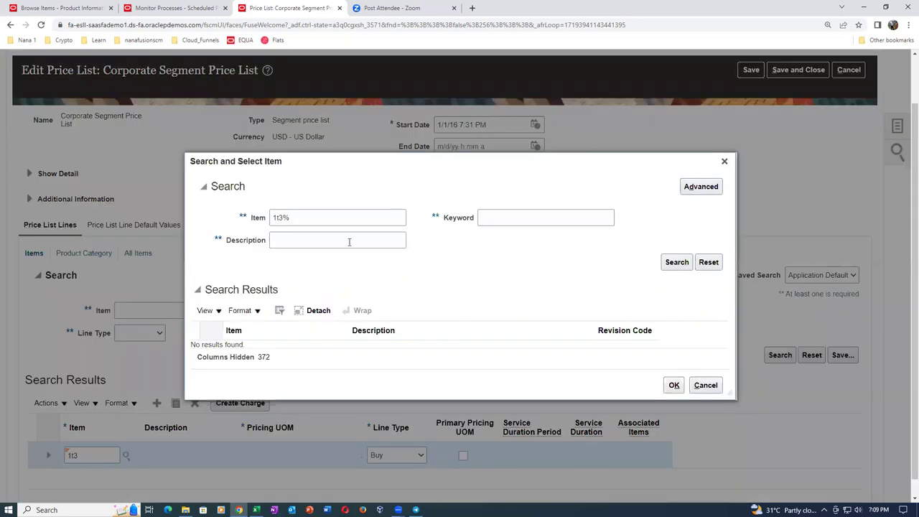
click(685, 262)
click(684, 263)
key(alt+Tab)
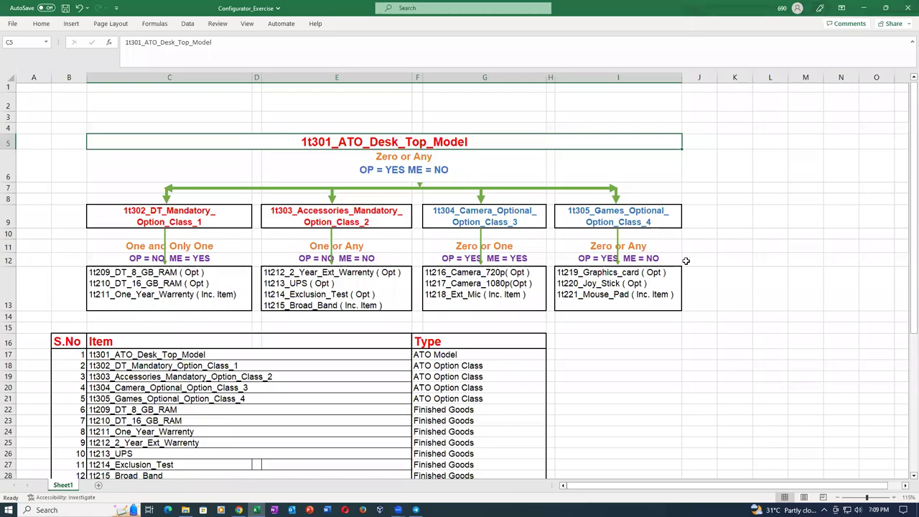
key(alt+Tab)
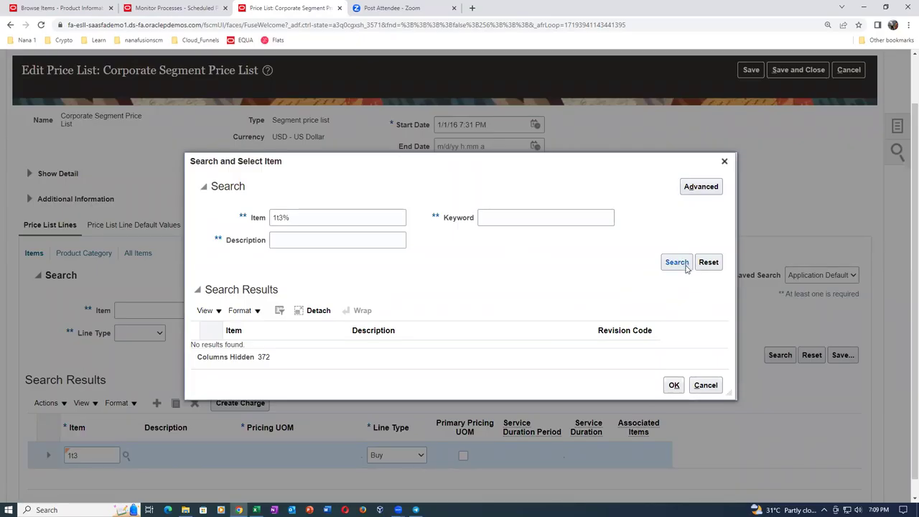
- Broaden the price list line's item search to 1t, and close the item search without selecting anything
click(313, 217)
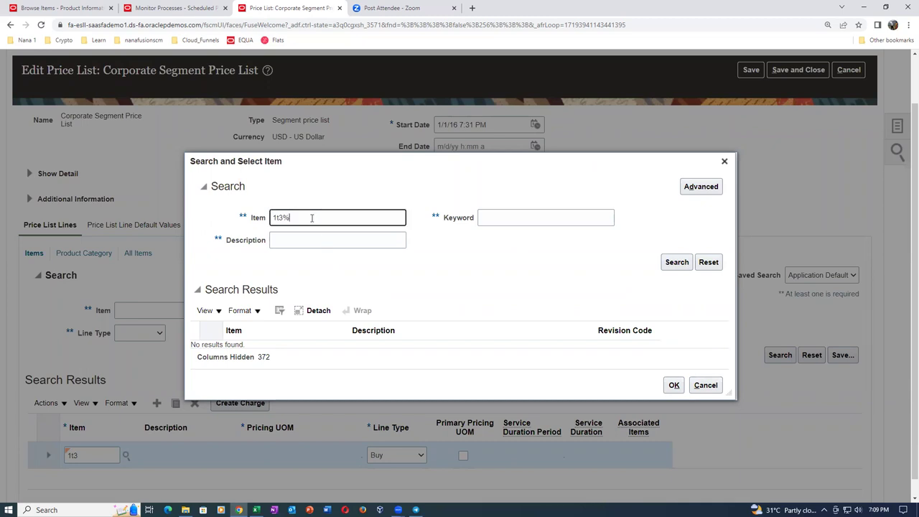
key(BackSpace)
key(BackSpace)
click(665, 263)
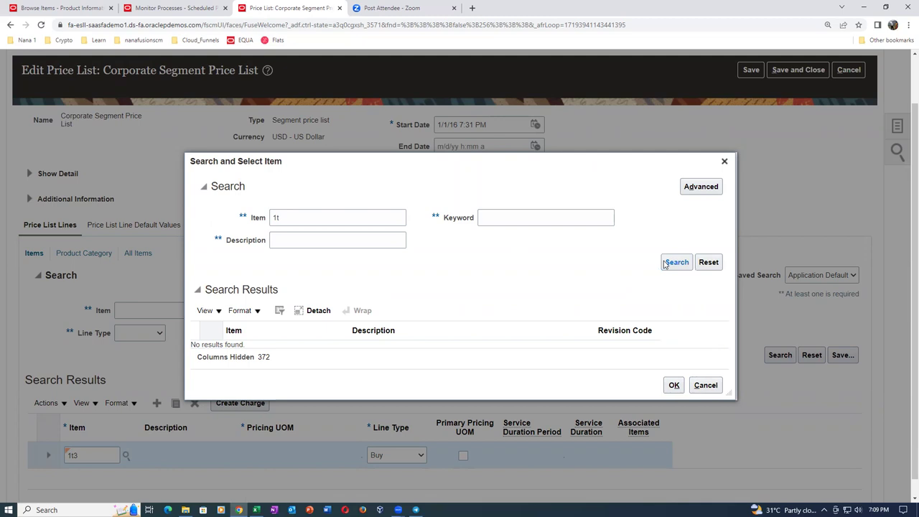
click(711, 388)
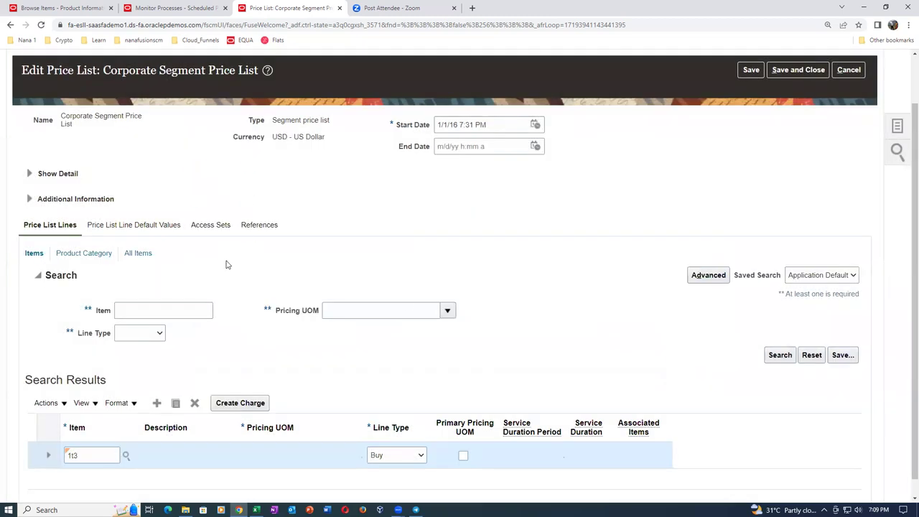
- Retry the 1t3 item search for the price list line, check the option items in the Excel workbook, and leave the price list without saving
scroll(222, 285, down, 1)
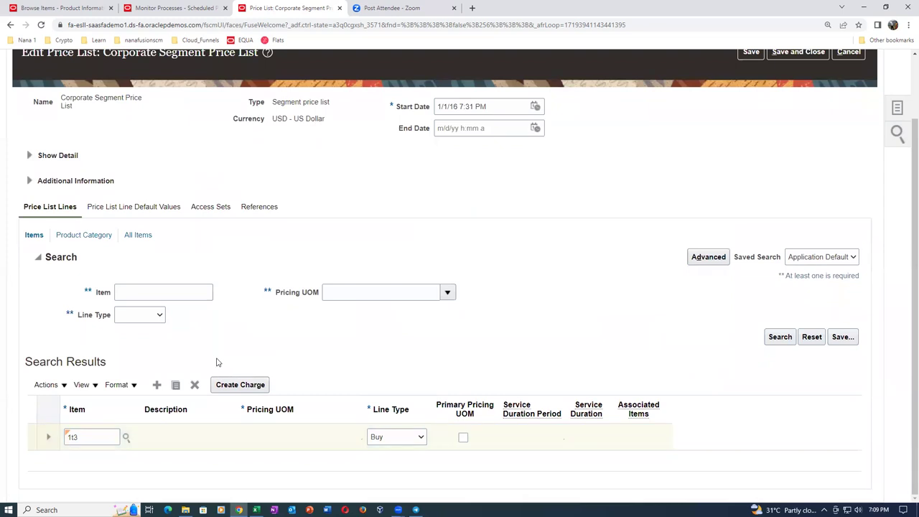
click(83, 437)
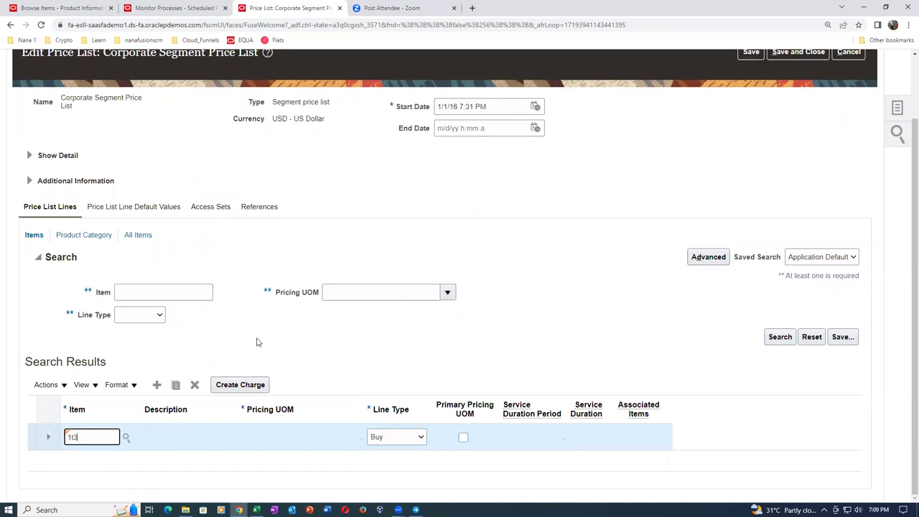
double_click(89, 436)
click(341, 183)
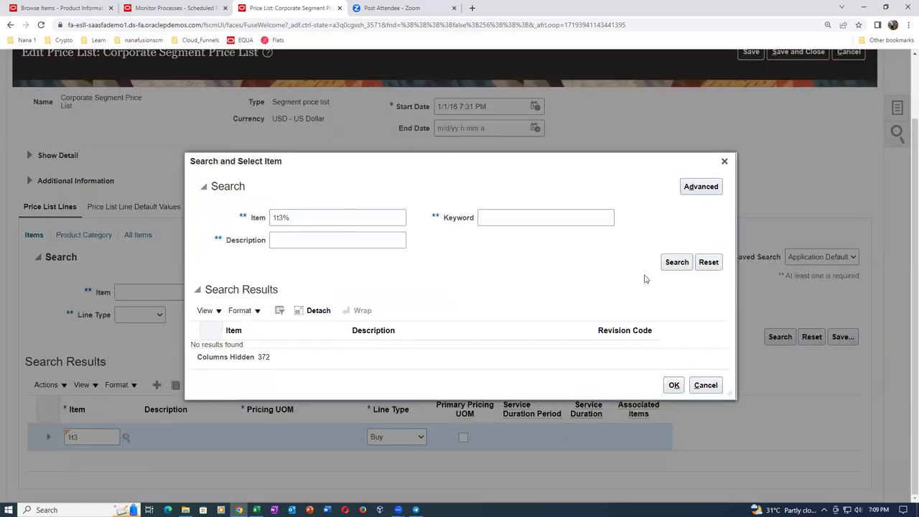
click(676, 262)
key(alt+Tab)
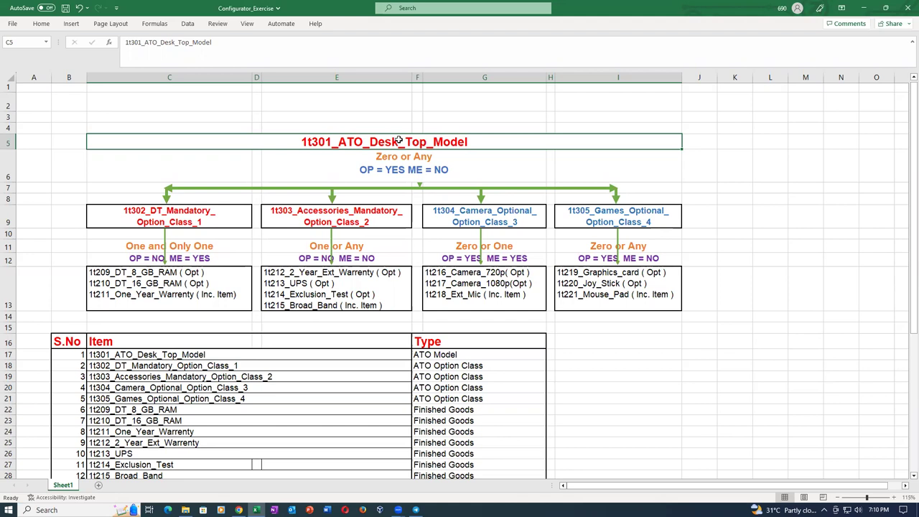
click(364, 296)
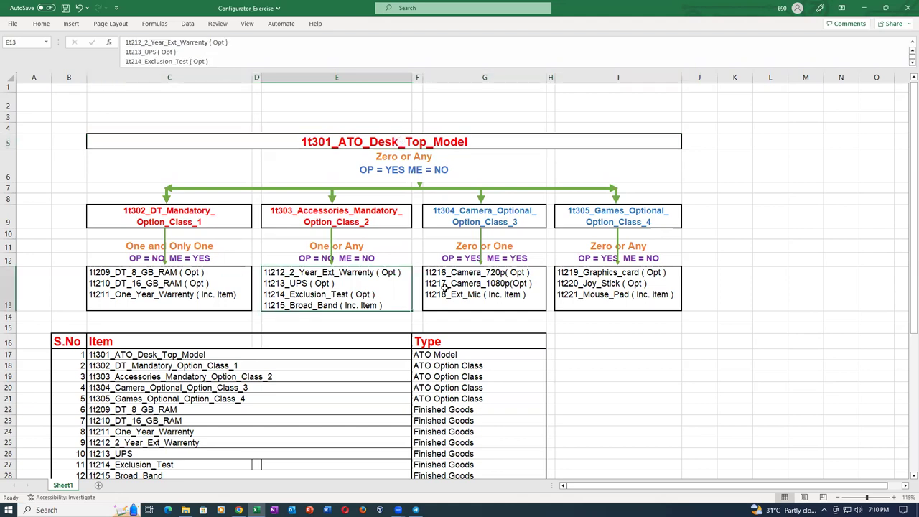
click(446, 287)
key(alt+Tab)
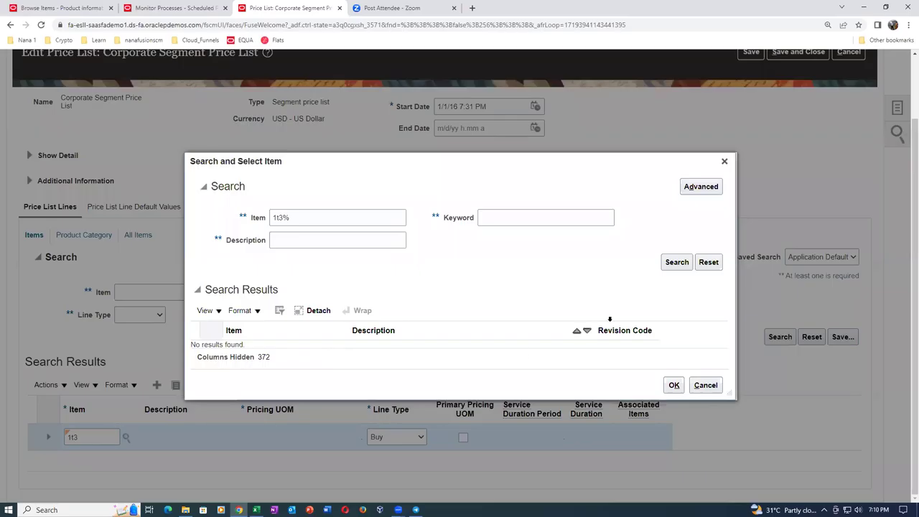
click(705, 385)
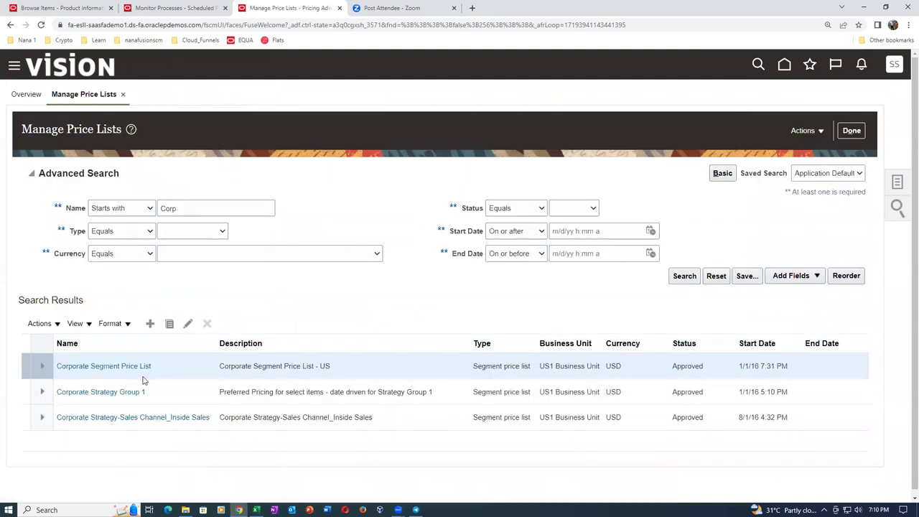
- Reopen Corporate Segment Price List and examine the All Items charge for line type Buy and pricing UOM Ea against the Excel model
click(136, 367)
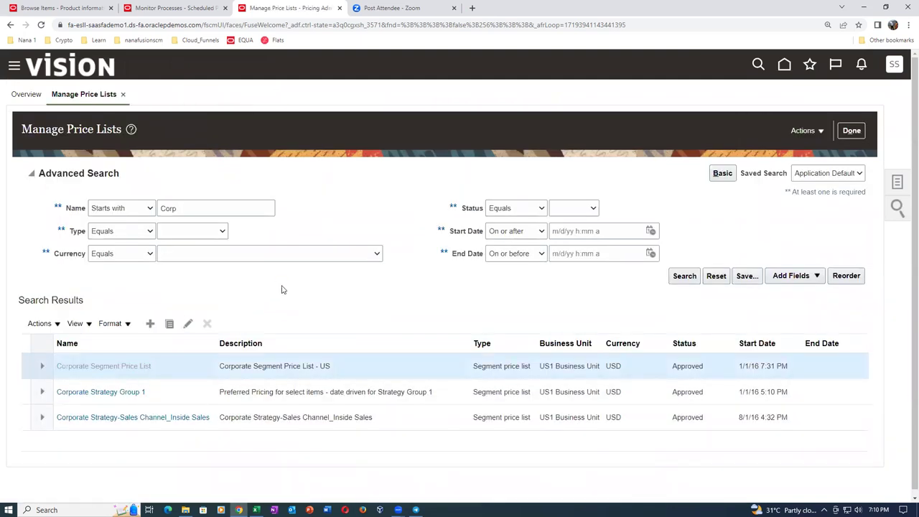
scroll(179, 299, down, 1)
click(139, 255)
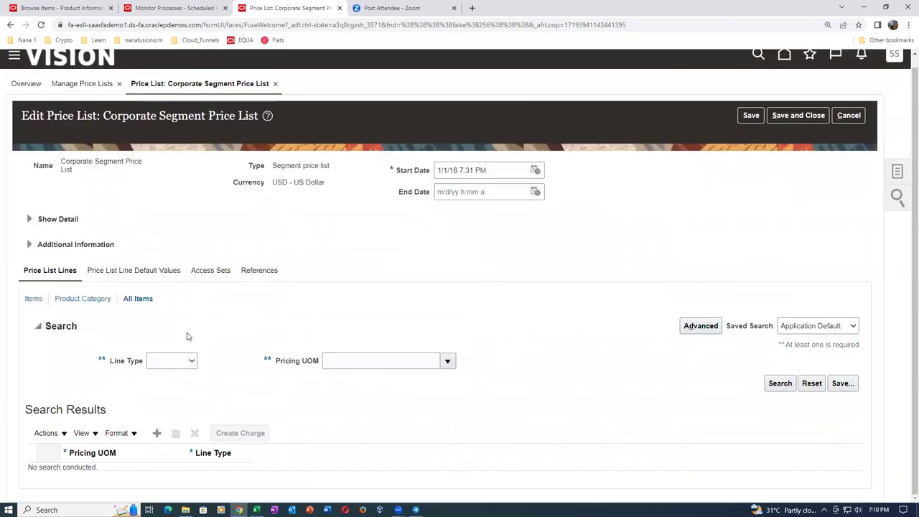
click(172, 367)
click(171, 381)
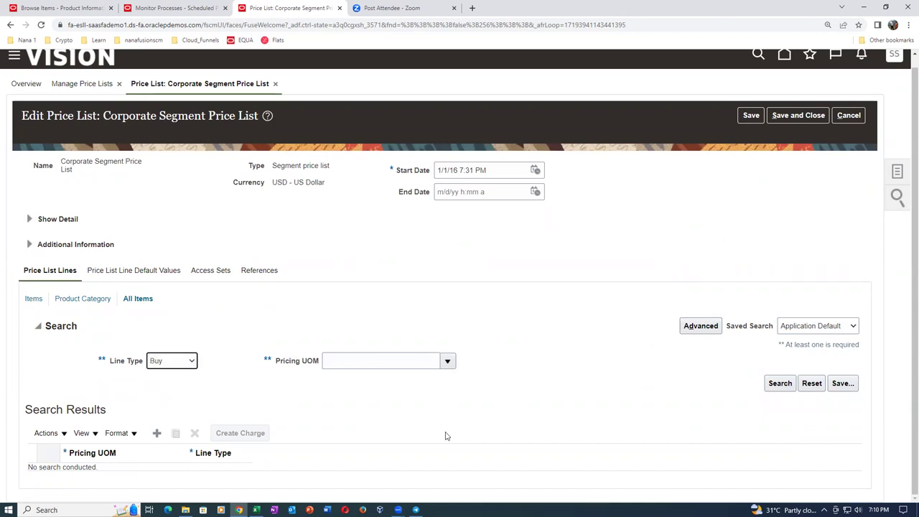
click(341, 362)
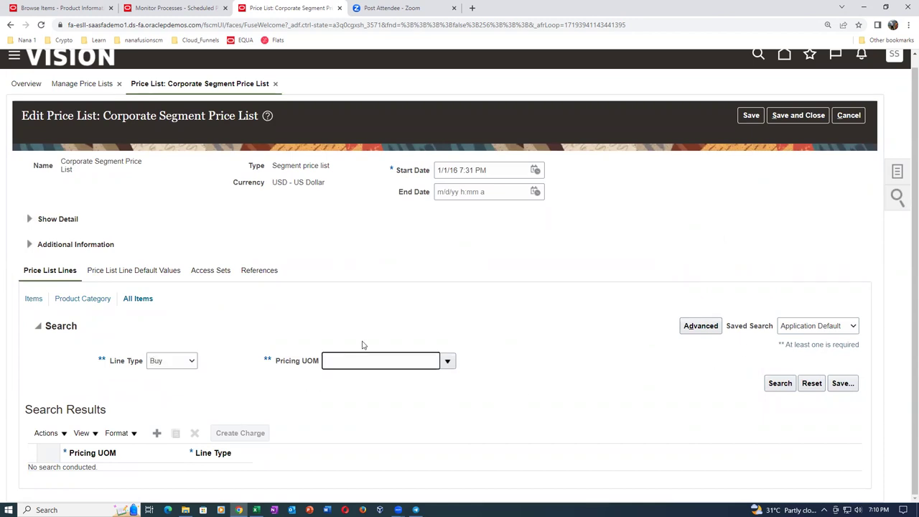
text(Ea)
key(Return)
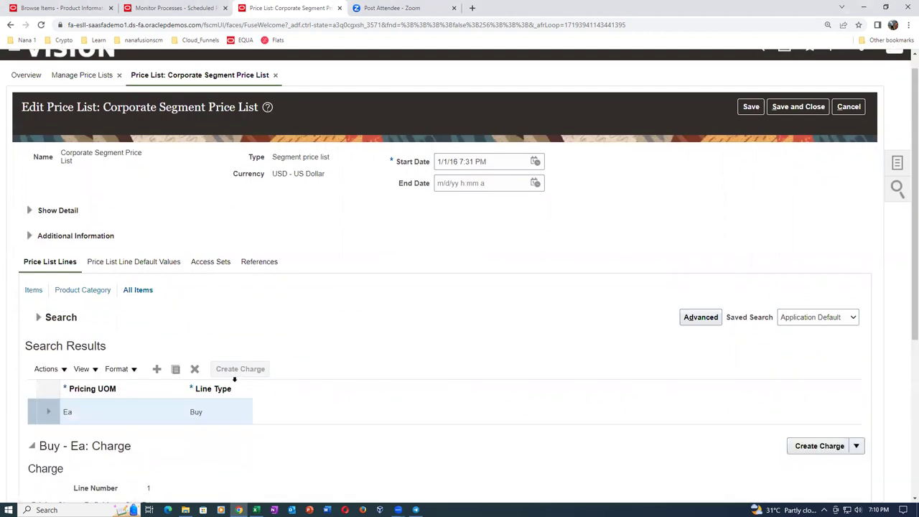
scroll(222, 437, down, 3)
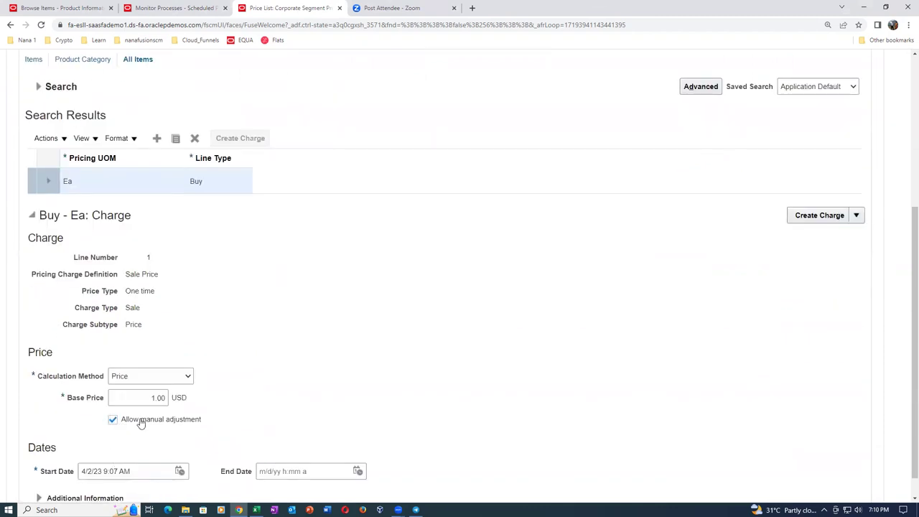
key(alt+Tab)
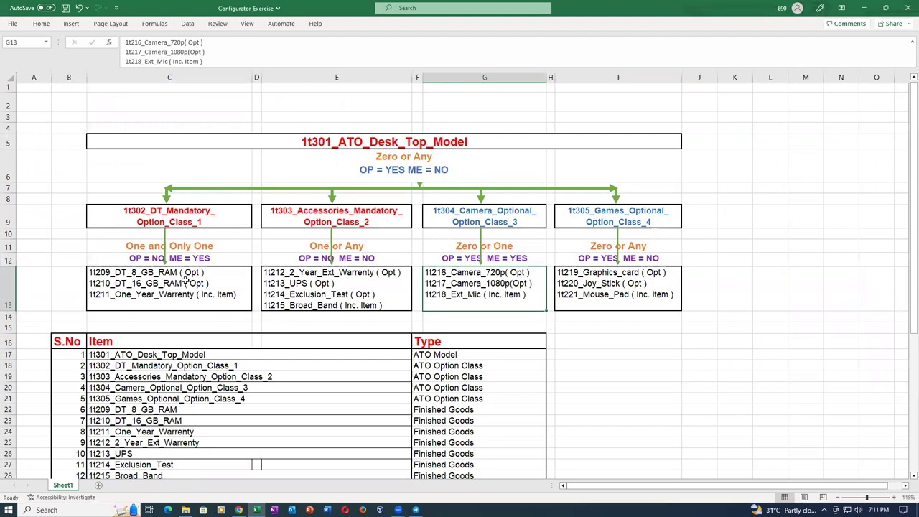
- Compare 1t301_ATO_Desk_Top_Model with the items listed under 1t302_DT_Mandatory_Option_Class_1 in the Excel workbook
click(185, 279)
click(410, 140)
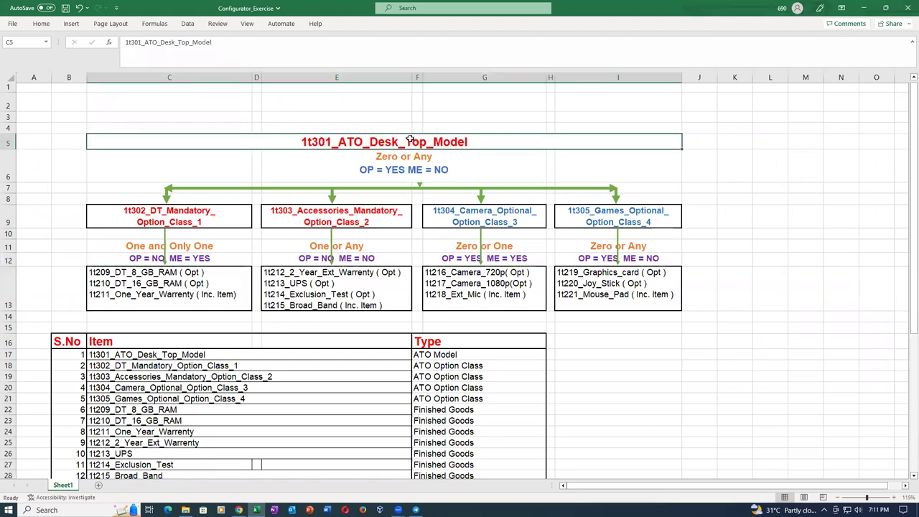
click(185, 293)
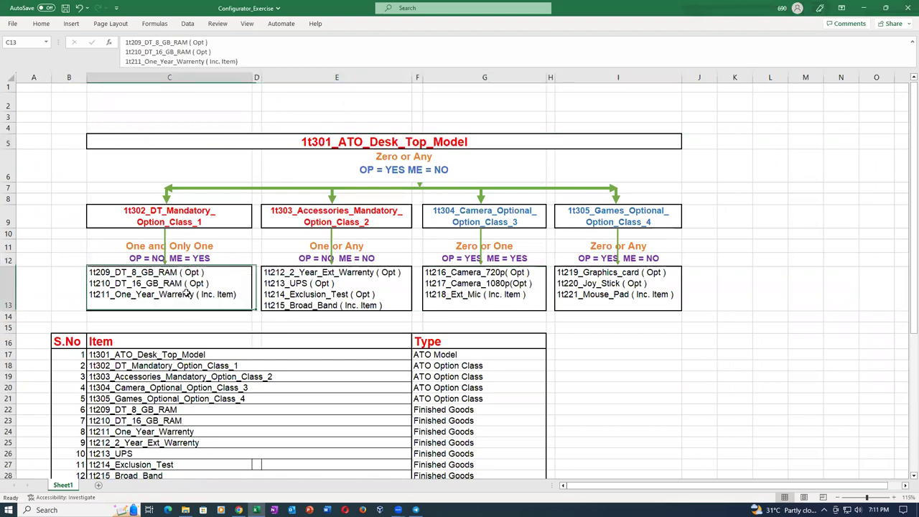
click(378, 143)
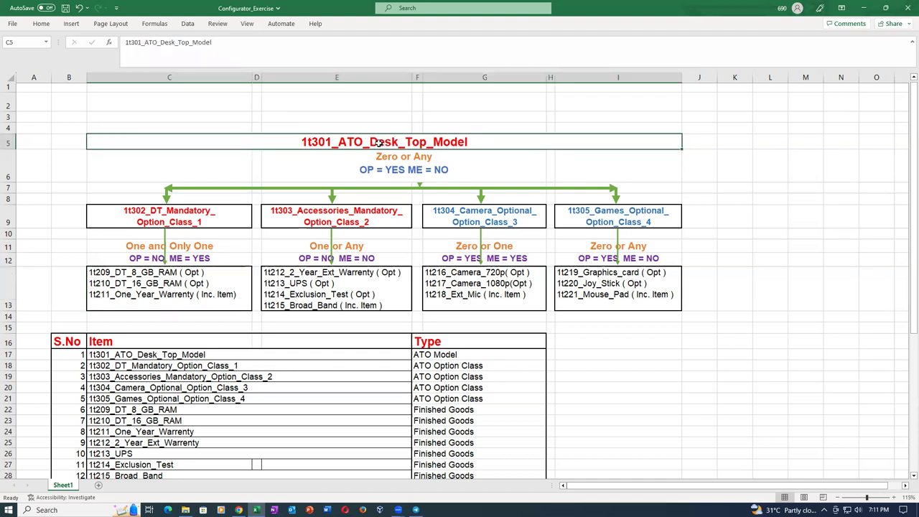
click(218, 300)
click(421, 141)
click(228, 302)
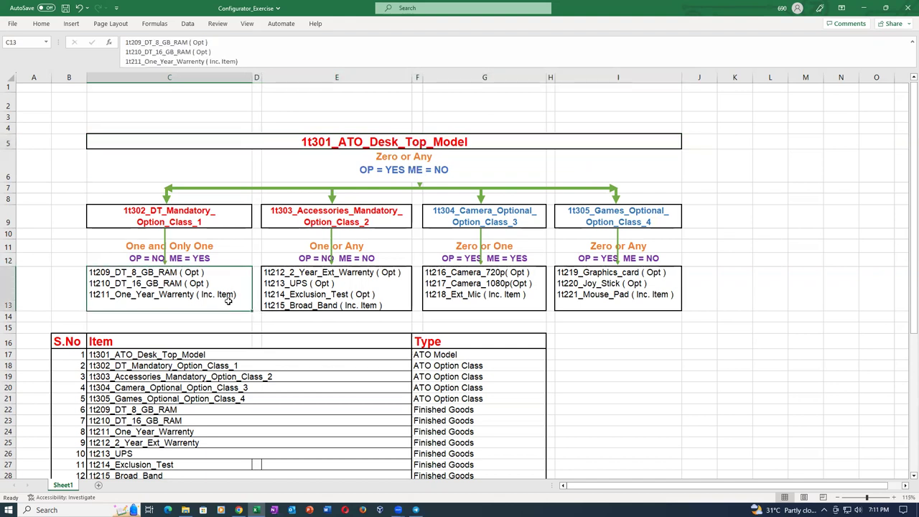
click(343, 145)
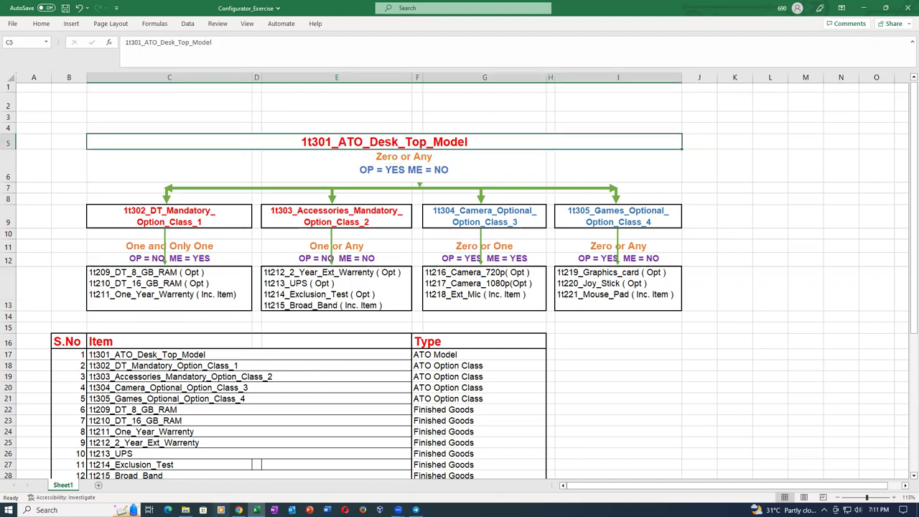
- Copy the item name 1t301_ATO_Desk_Top_Model from the Excel item list and switch to the item lines of Corporate Segment Price List
click(170, 354)
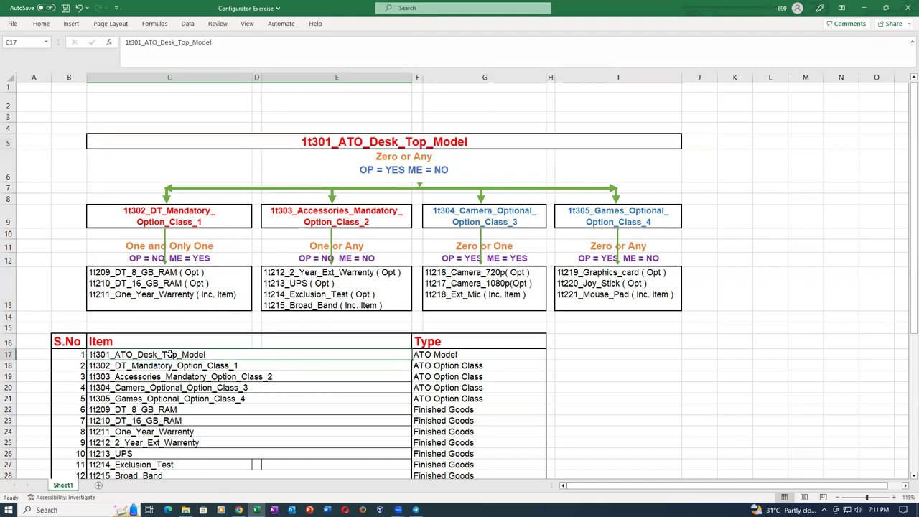
key(ctrl+c)
key(alt+Tab)
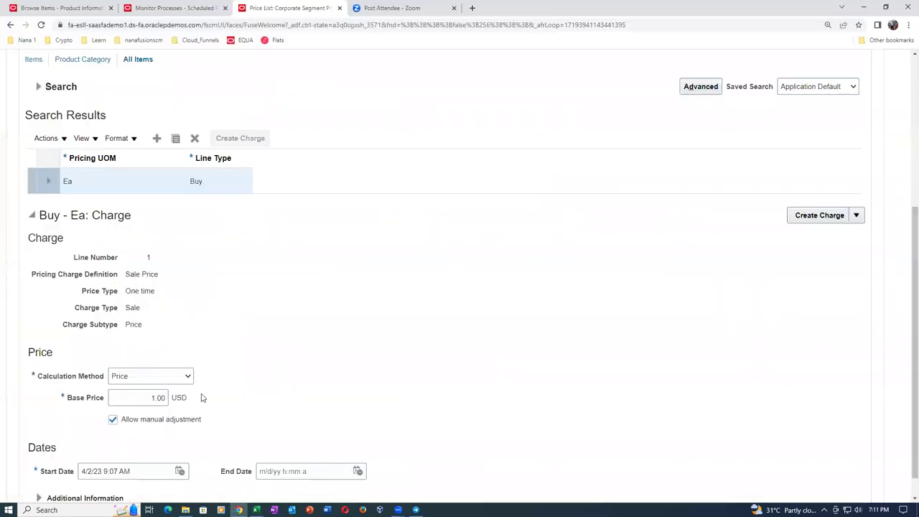
scroll(352, 262, up, 2)
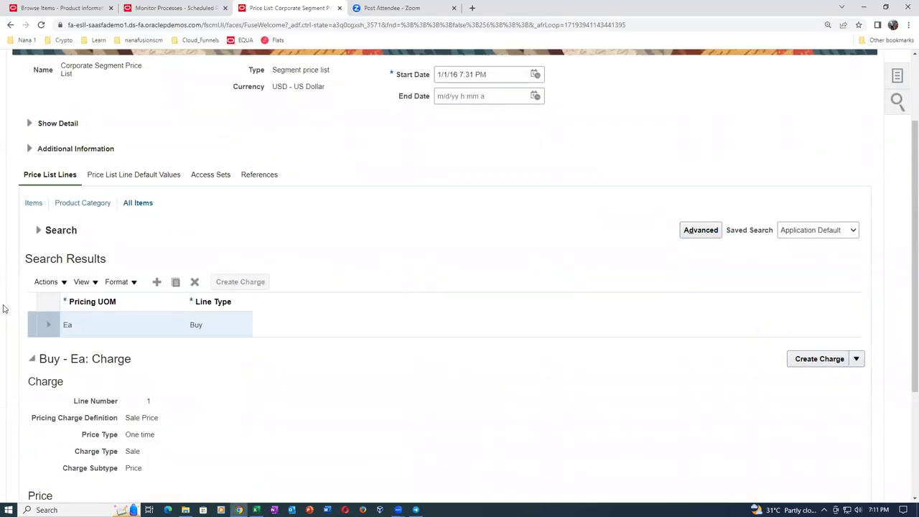
click(33, 204)
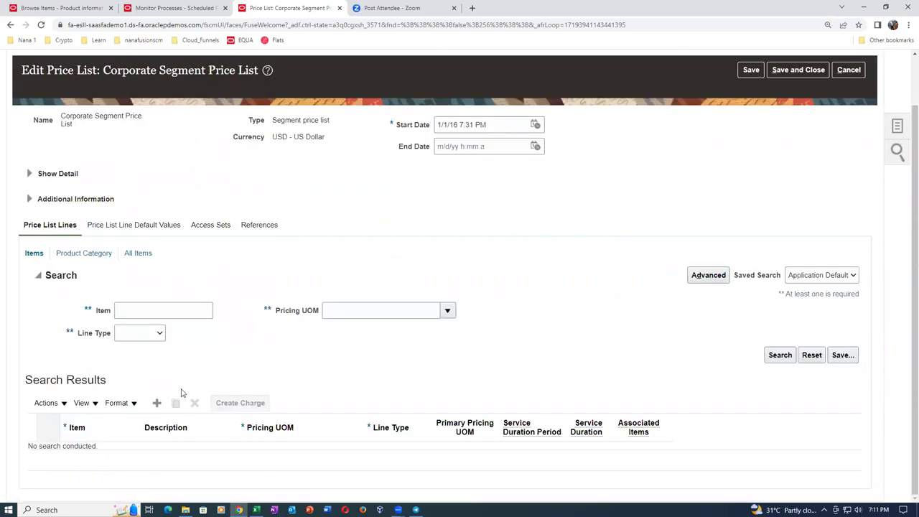
- Add a price list line, search for item 1t301_ATO_Desk_Top_Model, and close the item search without selecting anything
click(157, 403)
click(92, 457)
text(Model)
key(BackSpace)
key(BackSpace)
key(BackSpace)
key(BackSpace)
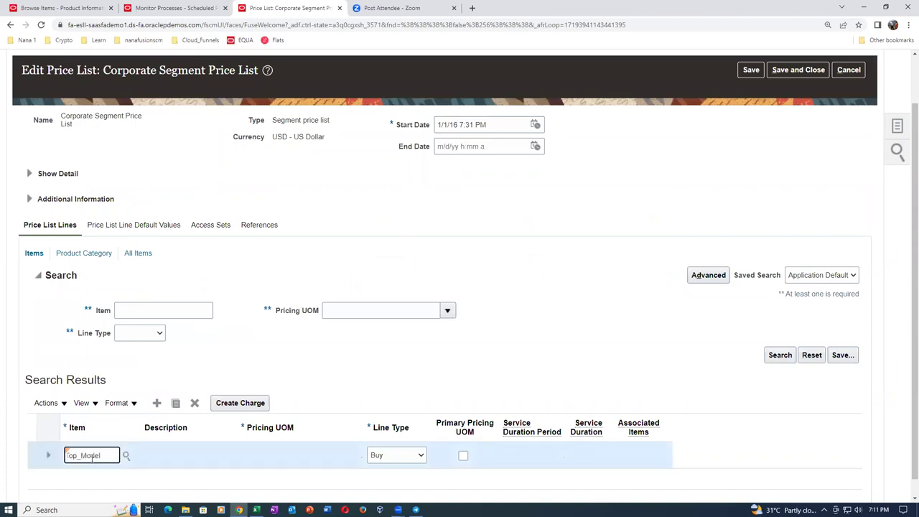
key(Tab)
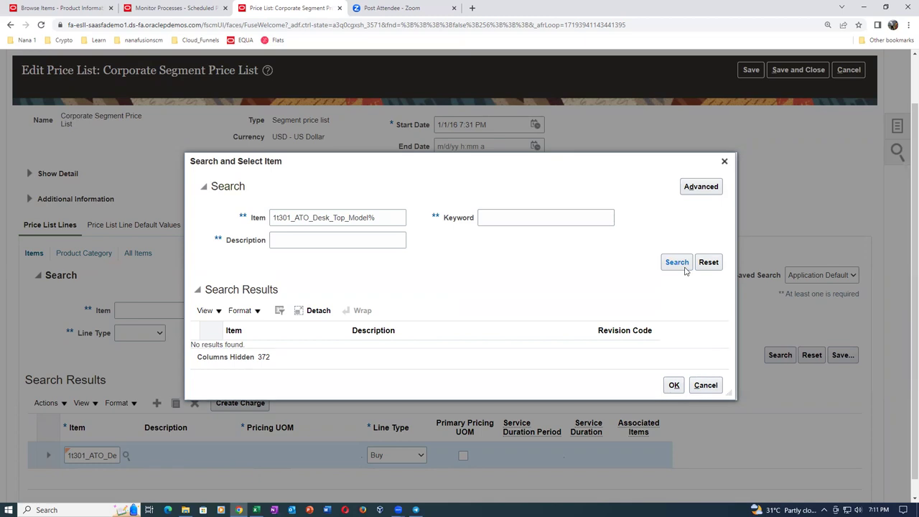
click(705, 385)
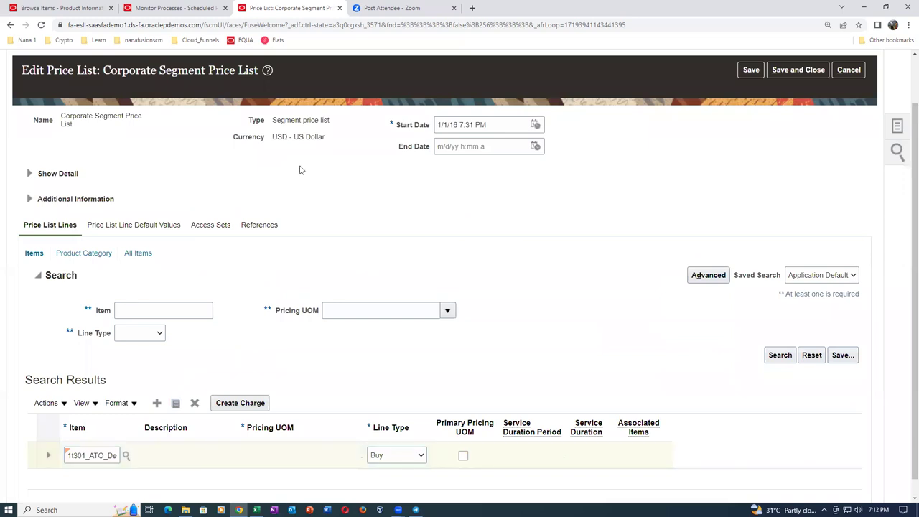
- Open Setup and Maintenance in a separate browser tab and bring up its task search
right_click(272, 11)
click(300, 79)
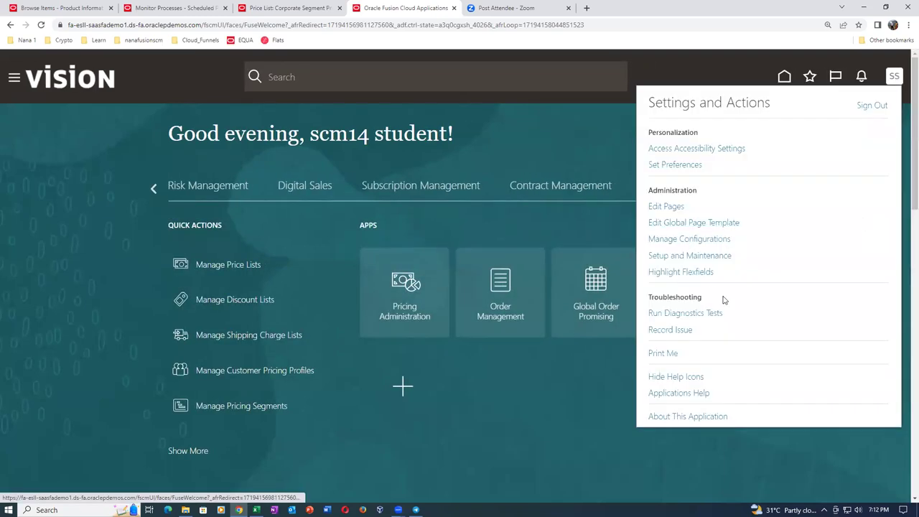
click(690, 256)
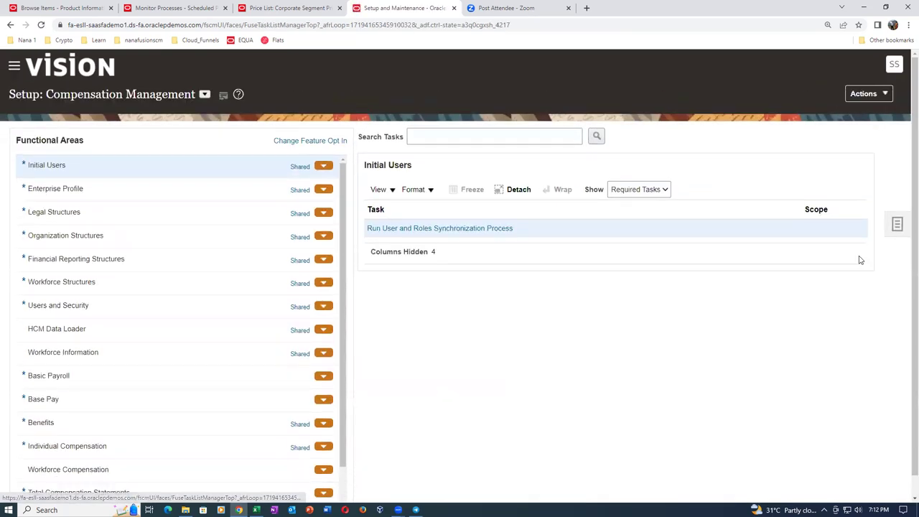
click(897, 225)
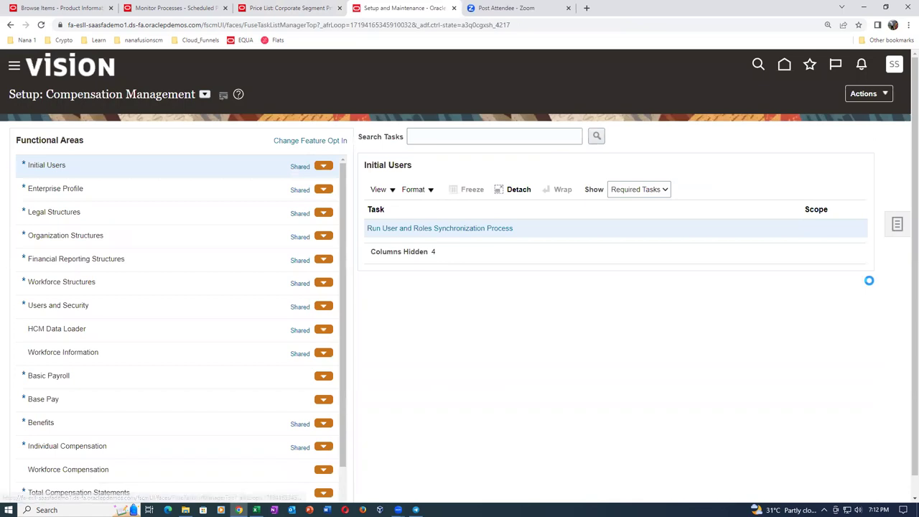
click(790, 228)
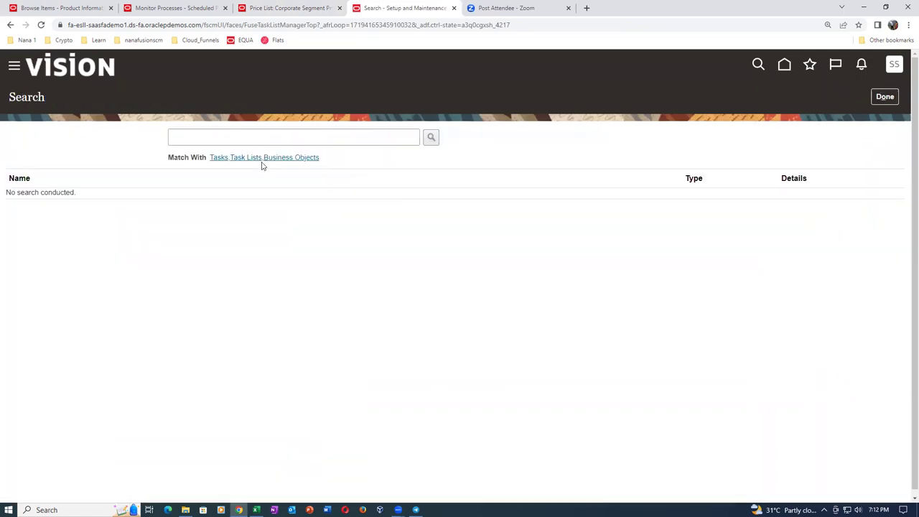
- Search the setup tasks for man%pri%para% and open Manage Pricing Parameters
click(260, 144)
text(man)
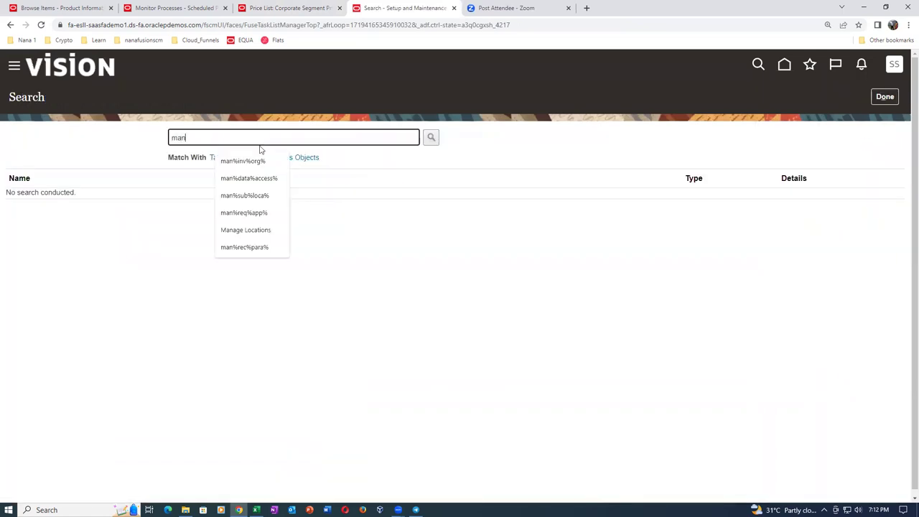
text(%pri%)
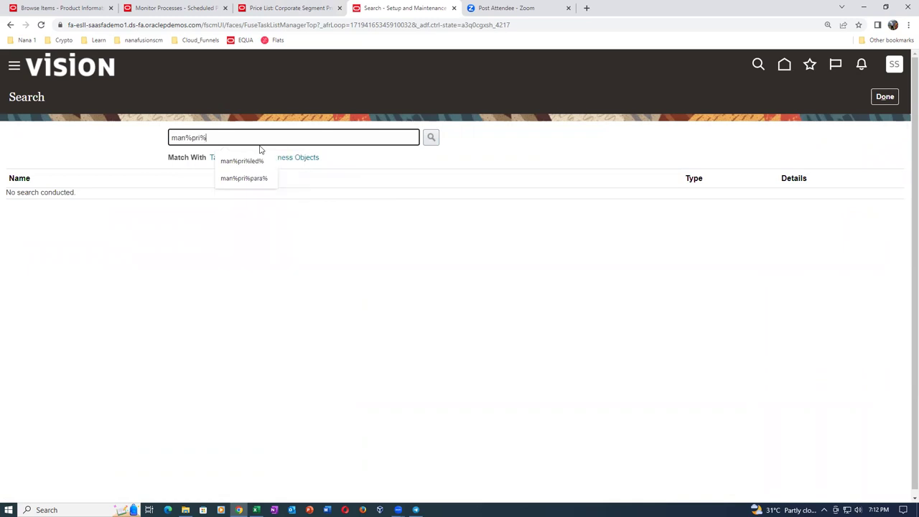
text(para%)
key(Return)
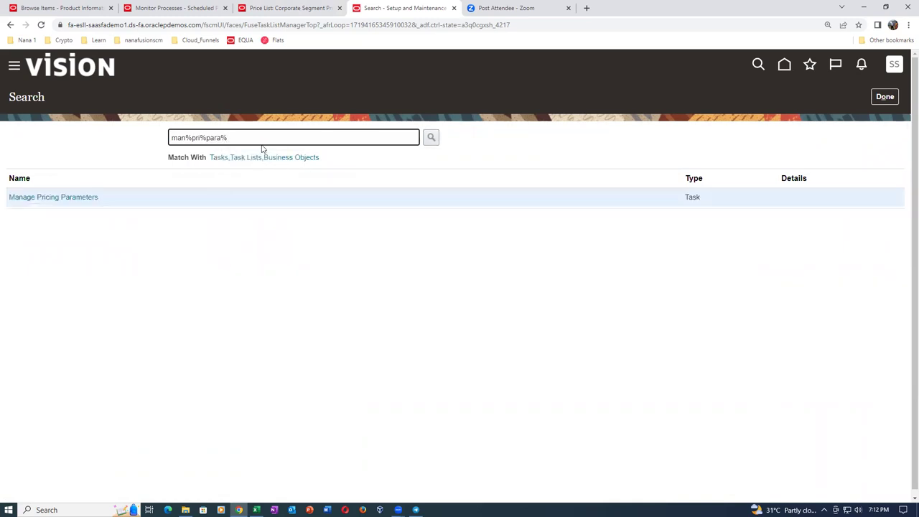
click(72, 198)
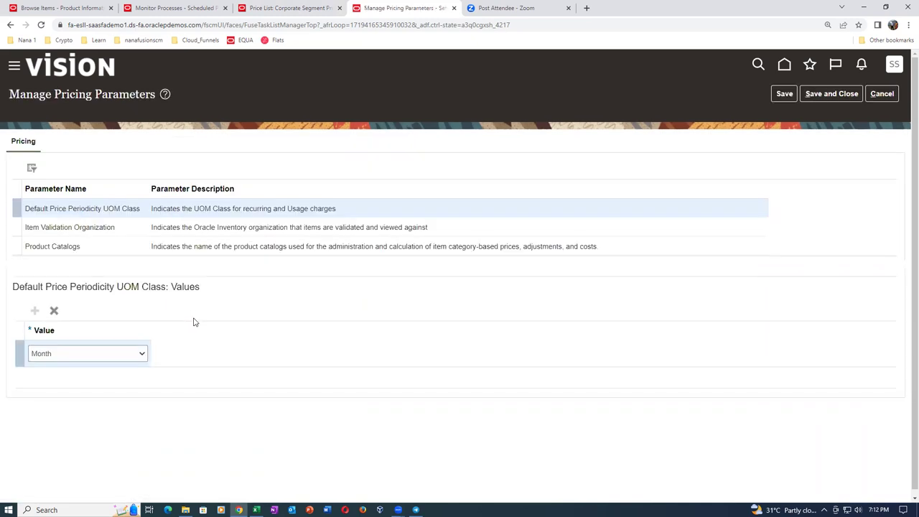
- Set the Item Validation Organization for US1 Business Unit to 000, accept the change warning, and save and close the pricing parameters
click(41, 242)
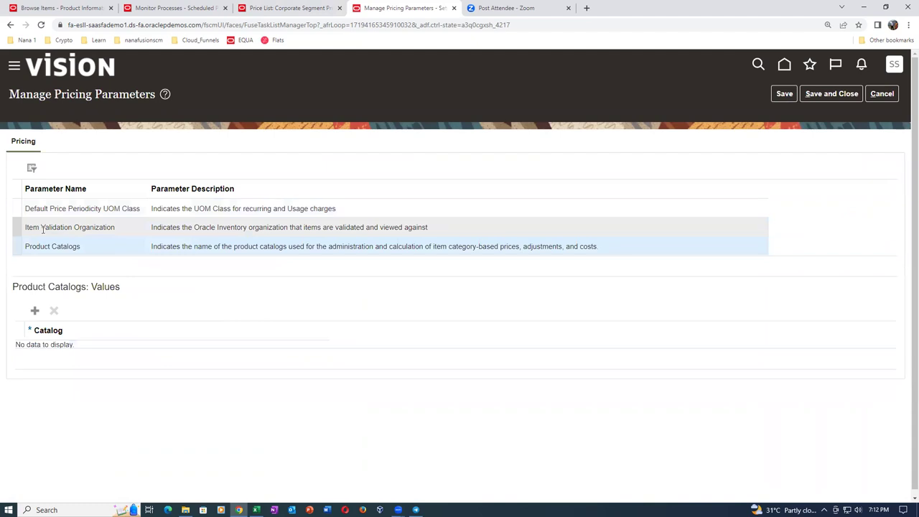
click(93, 229)
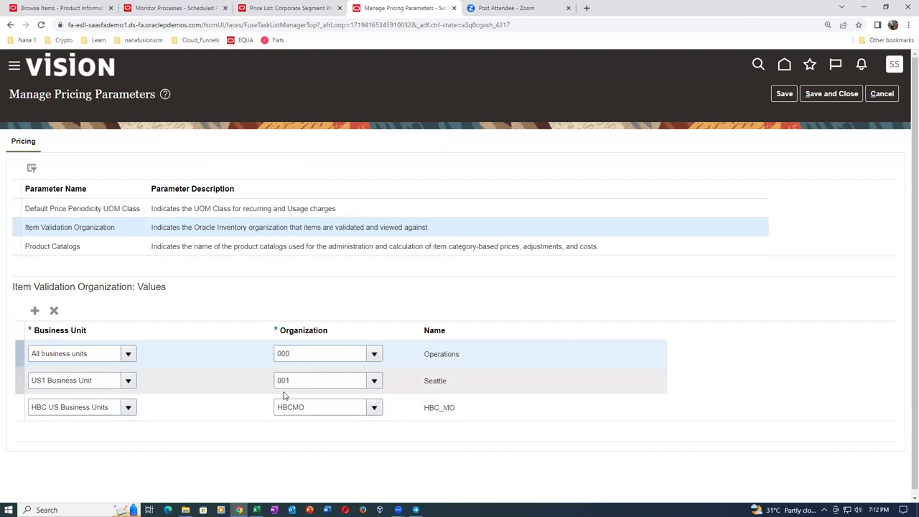
click(304, 380)
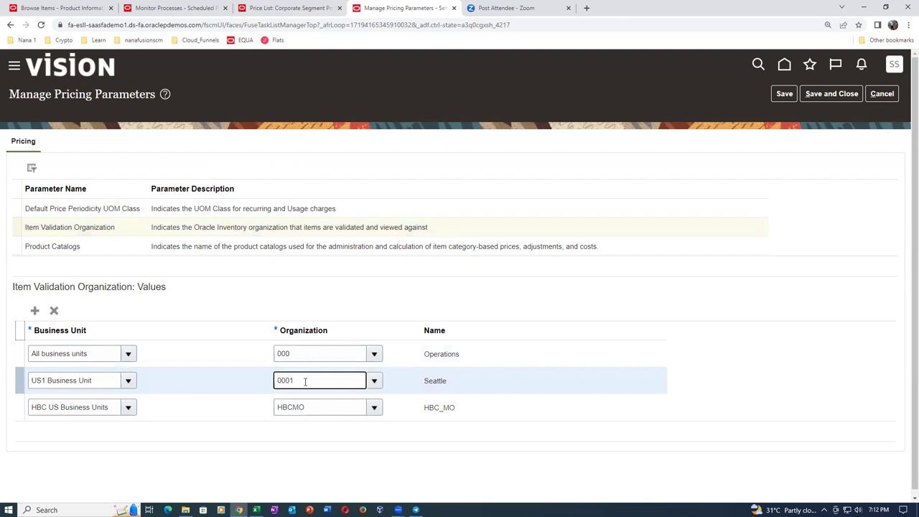
drag(305, 381, 260, 386)
text(0)
key(Tab)
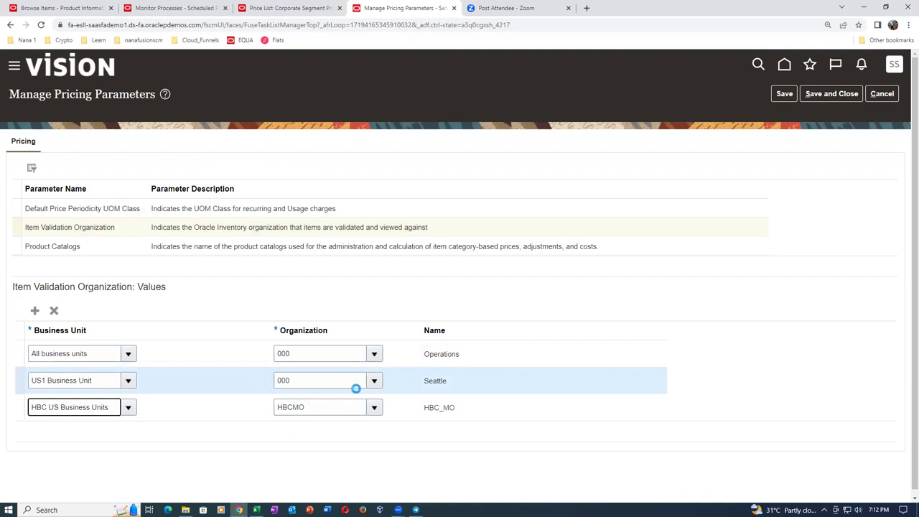
click(163, 307)
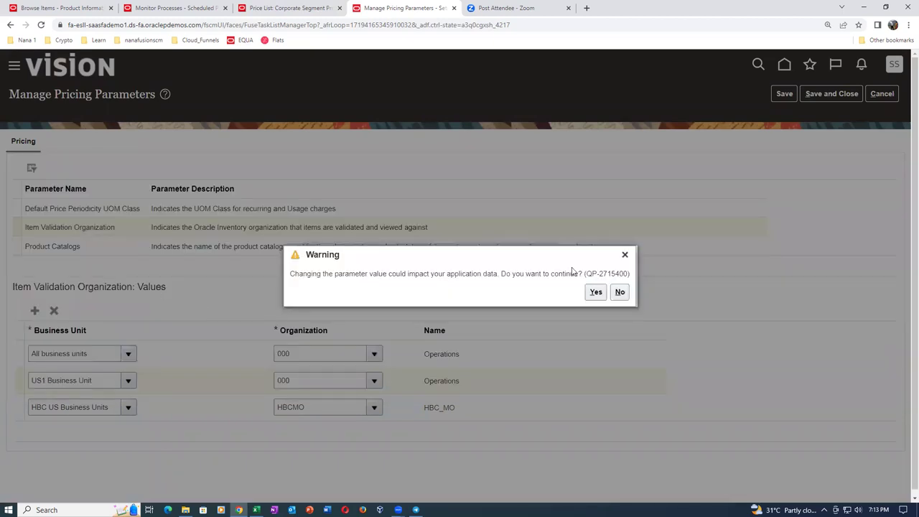
click(596, 292)
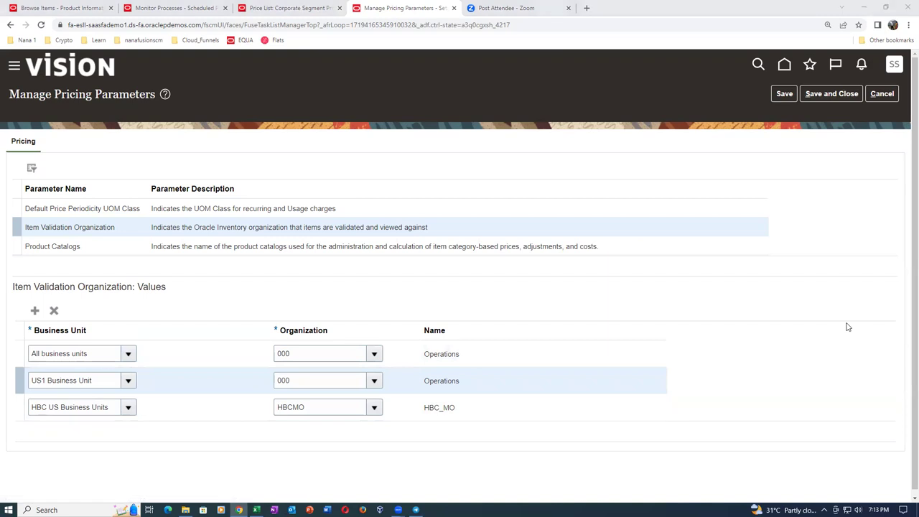
click(834, 93)
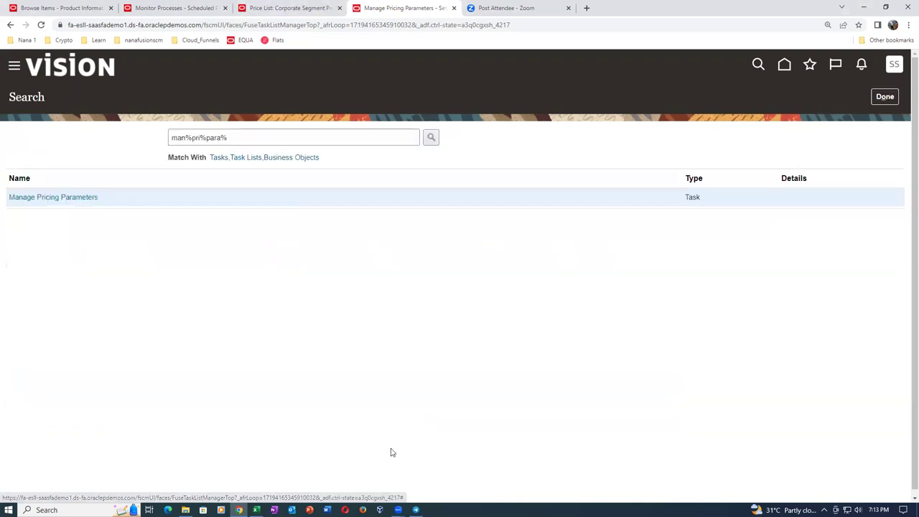
- Return to the price list line, retry the item search for 1t301_ATO_Desk_Top_Model, and close it without selecting anything
click(280, 8)
click(124, 462)
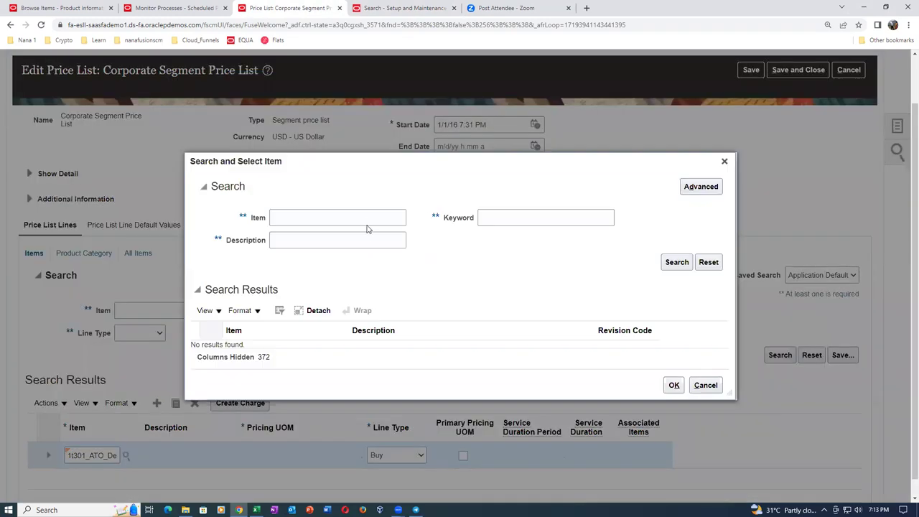
click(367, 224)
text(1t301_ATO_Desk_Top_Model)
click(669, 262)
click(395, 217)
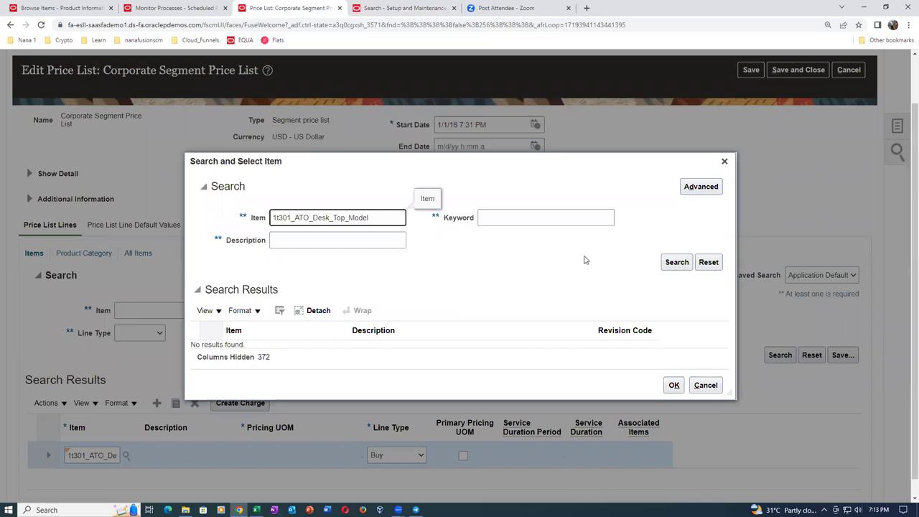
click(669, 263)
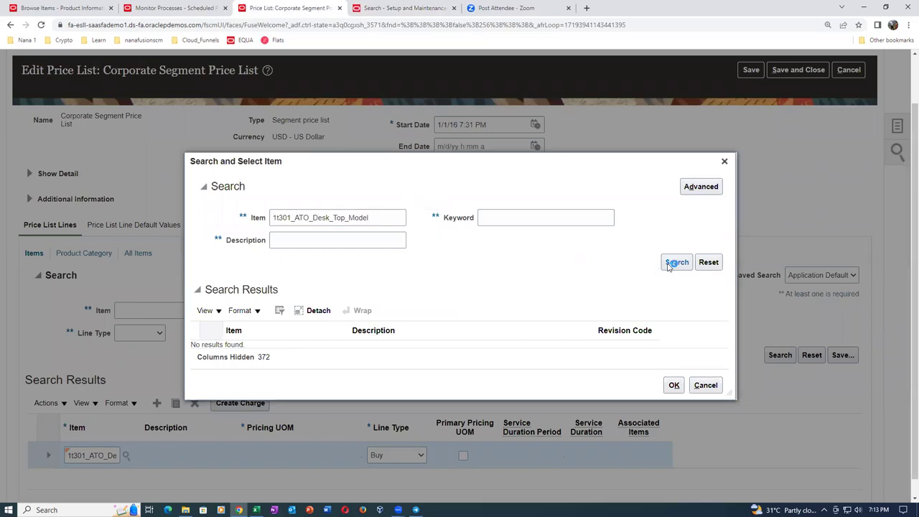
click(706, 384)
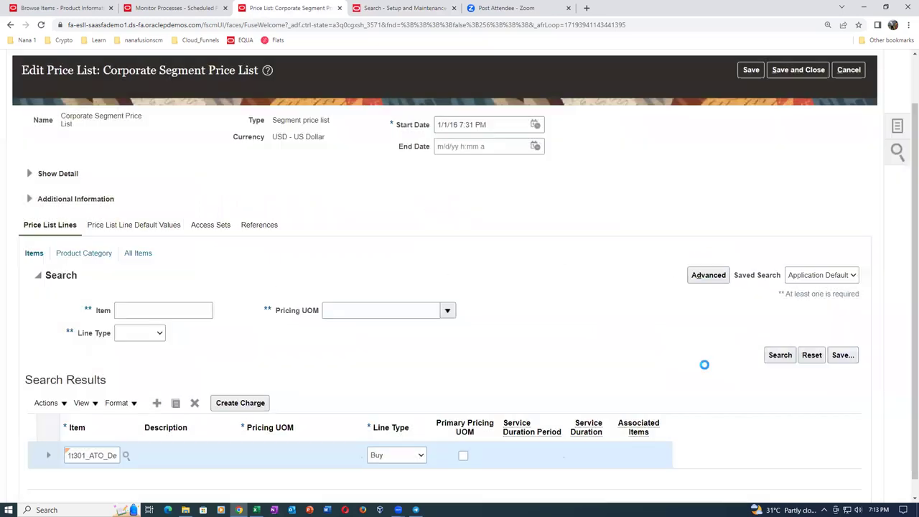
- Leave Corporate Segment Price List without saving and close price list management
right_click(845, 81)
click(849, 70)
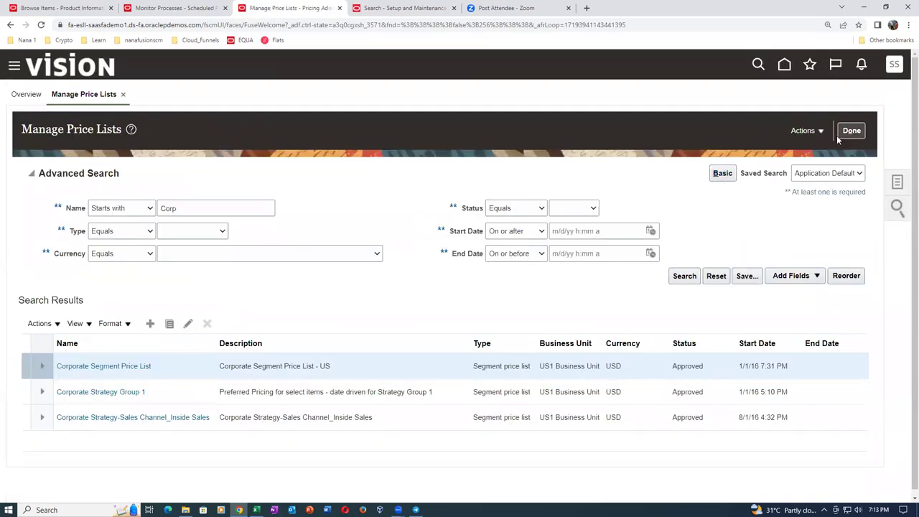
click(848, 132)
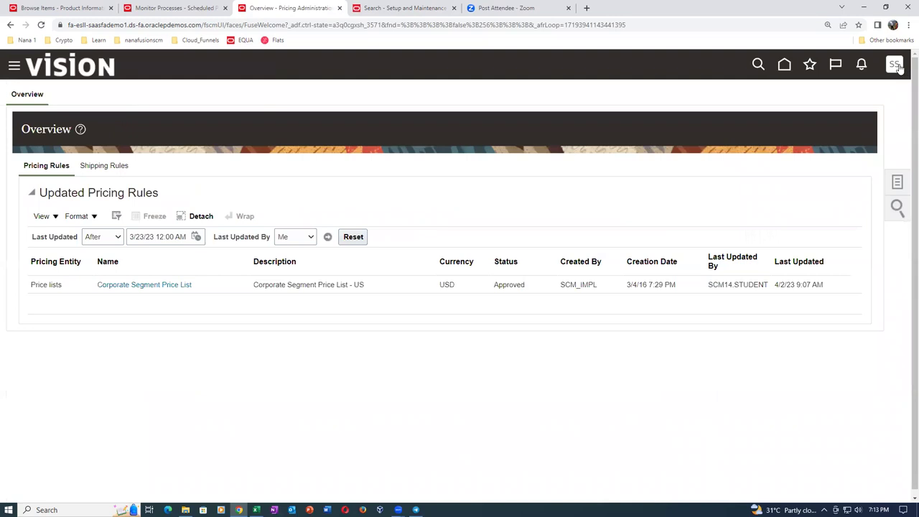
- Sign out of Oracle Applications Cloud and confirm the single sign-off
click(894, 64)
click(862, 94)
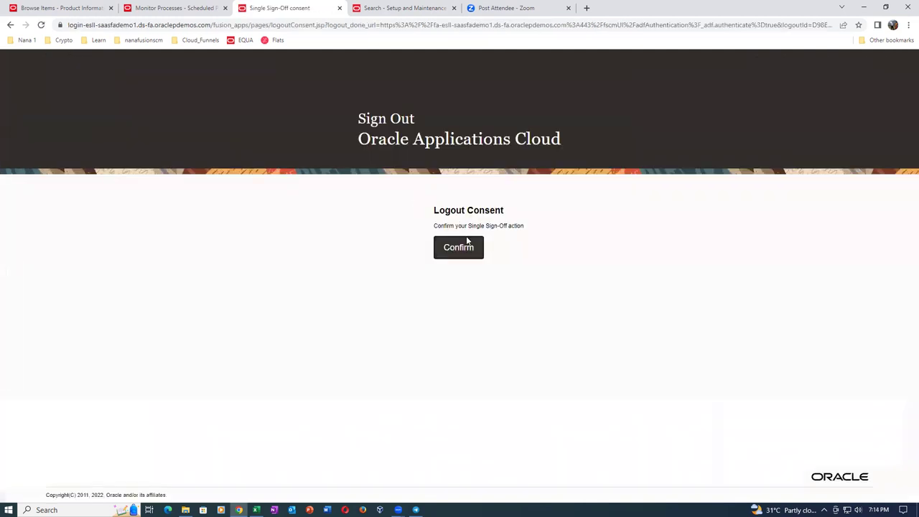
click(467, 246)
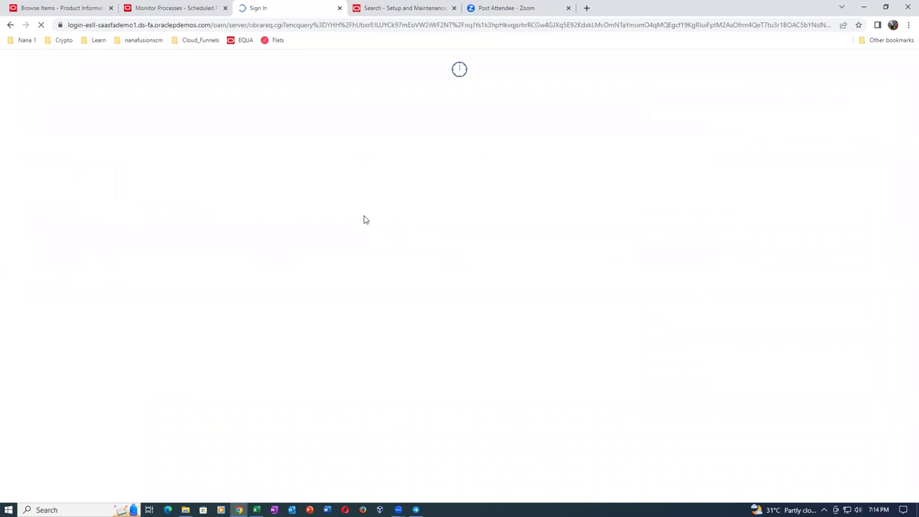
- Sign back in to Oracle Applications Cloud and close the Setup and Maintenance, scheduled processes and Zoom browser tabs
click(422, 280)
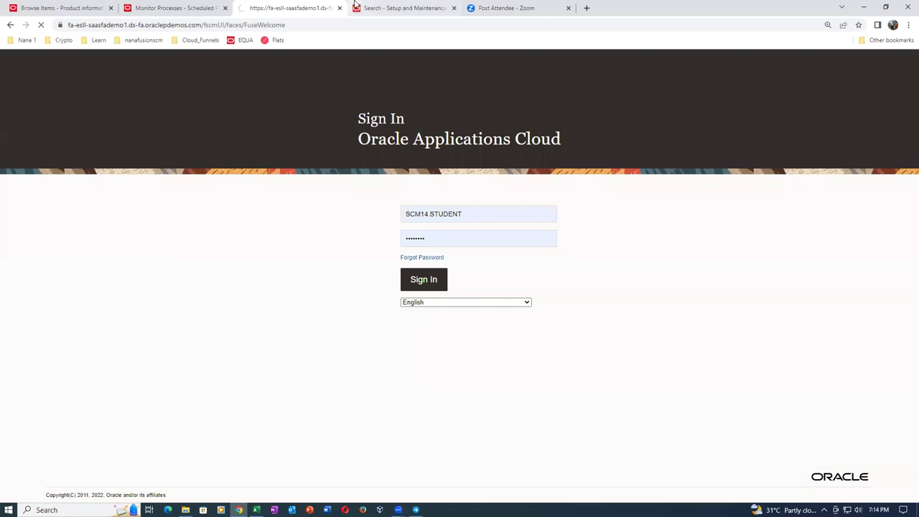
click(385, 8)
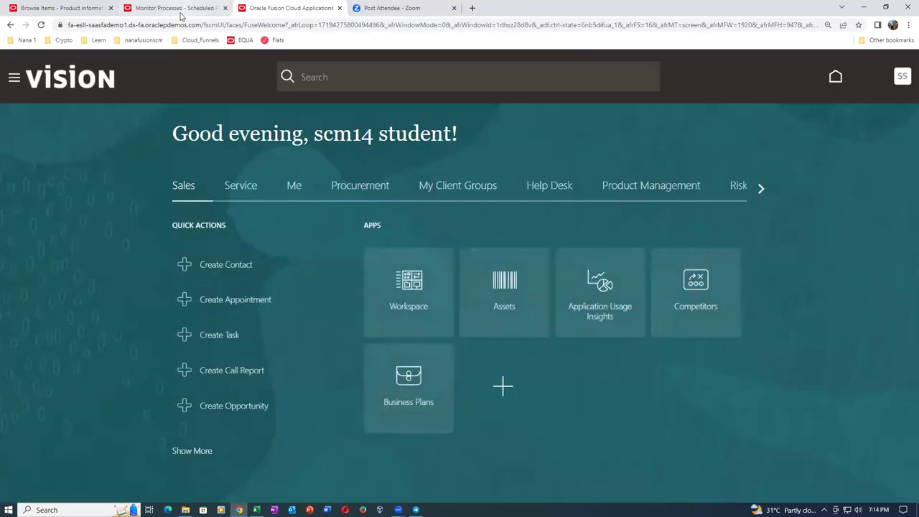
click(453, 8)
click(183, 9)
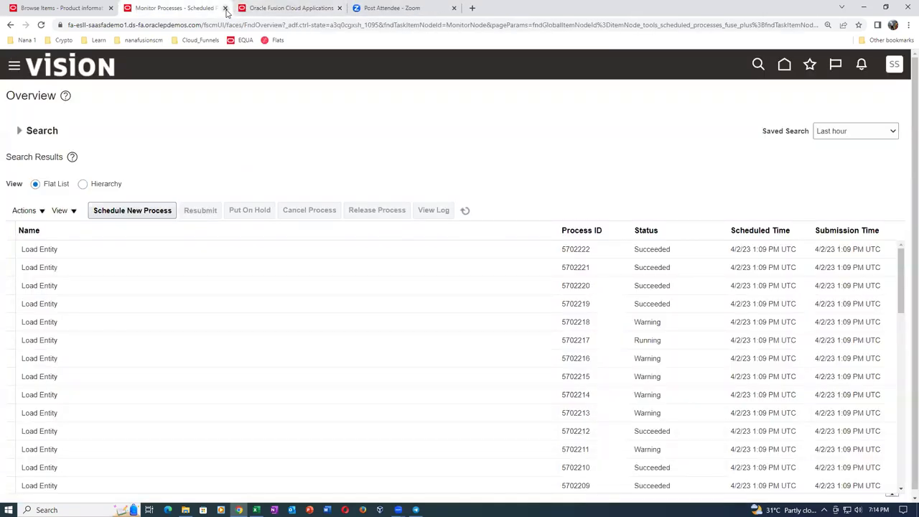
click(225, 8)
click(305, 9)
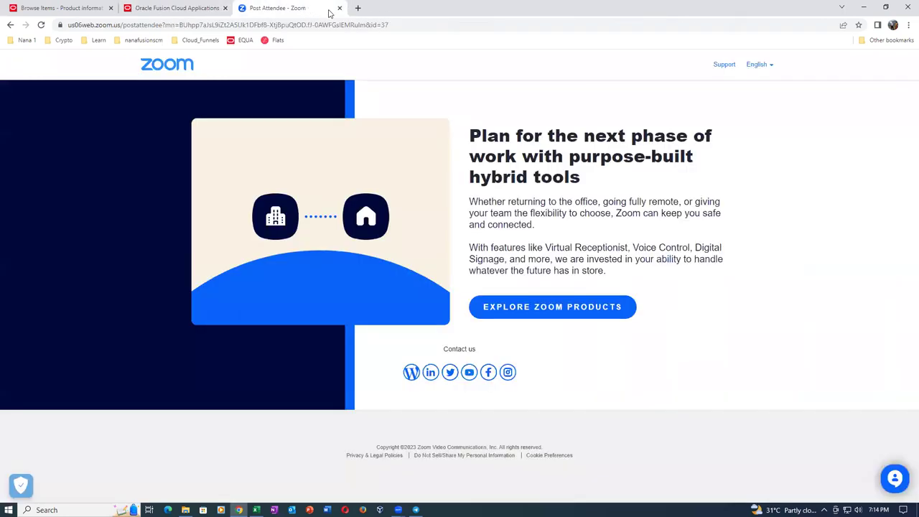
click(339, 7)
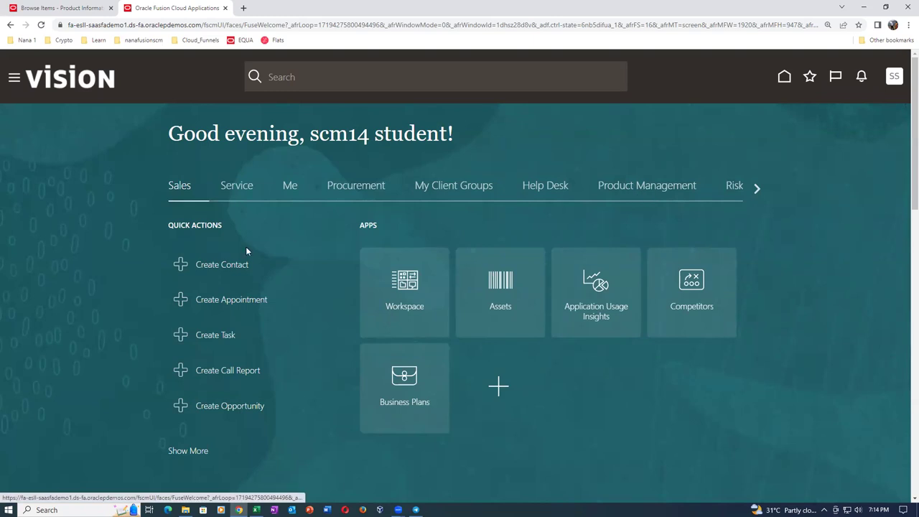
- Open Manage Price Lists from Pricing Administration in the Order Management area
click(756, 188)
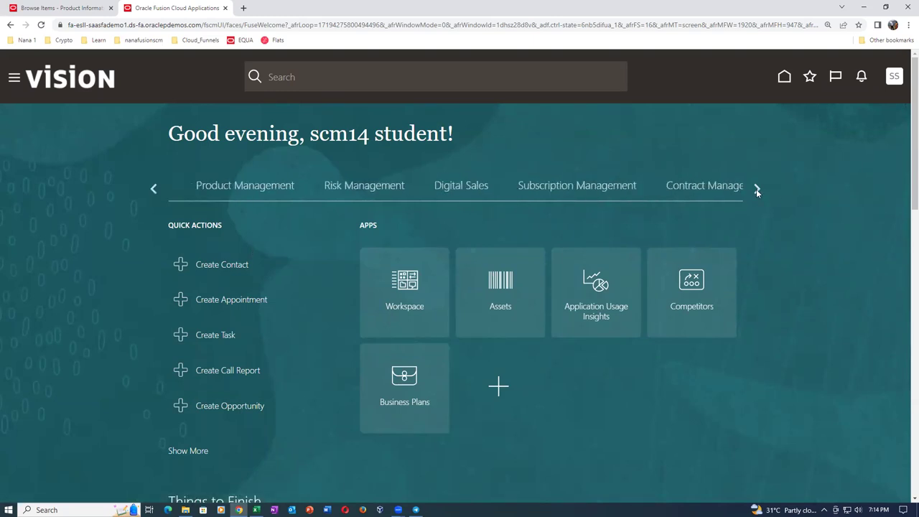
click(711, 194)
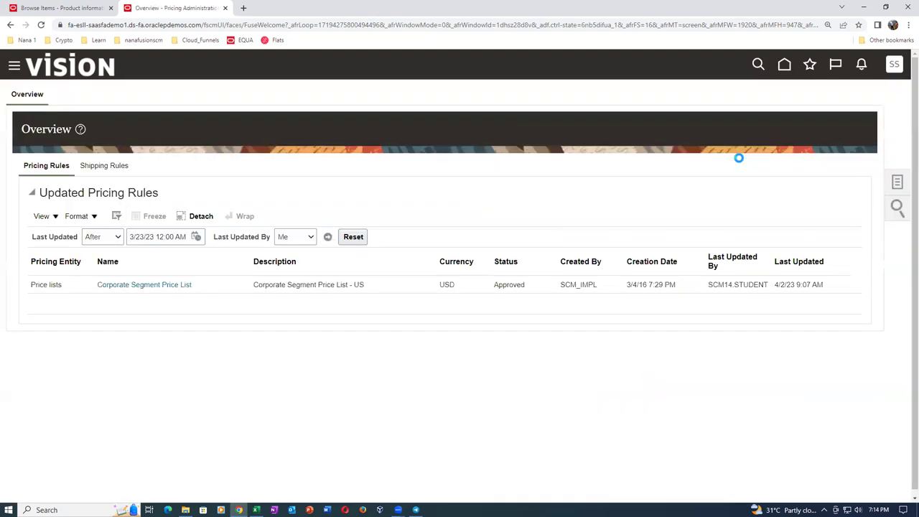
click(898, 184)
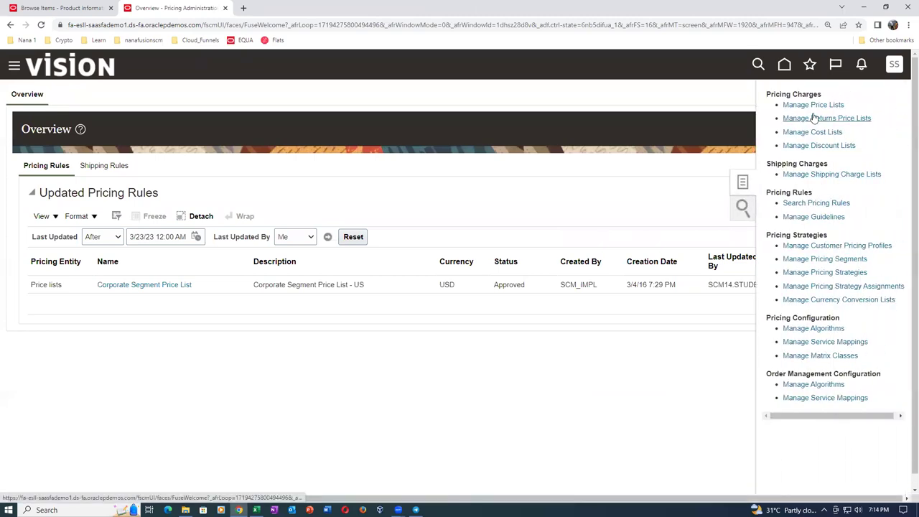
click(810, 105)
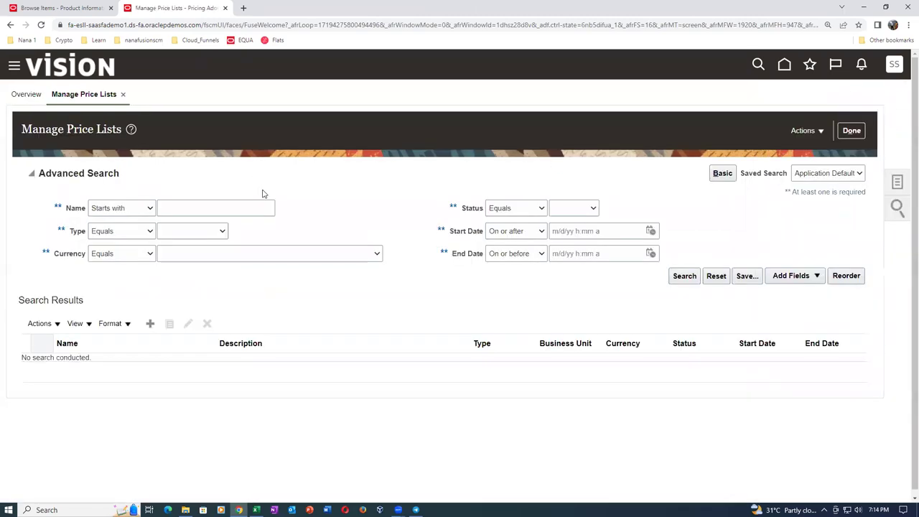
- Search for price lists whose name starts with Corpo and open Corporate Segment Price List for editing
click(201, 210)
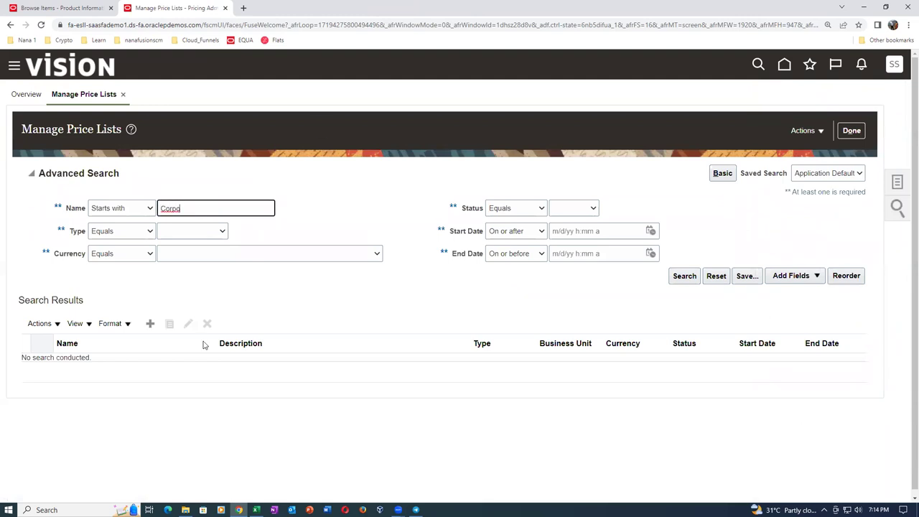
key(Return)
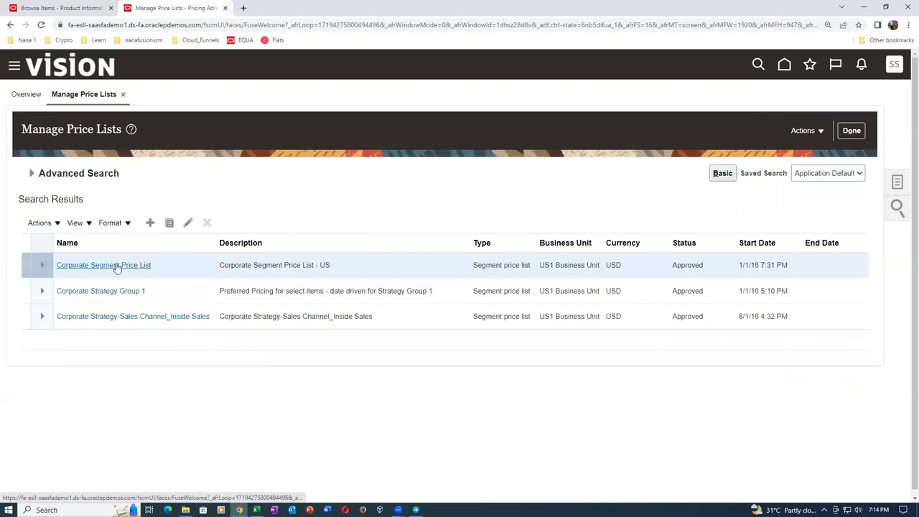
click(117, 266)
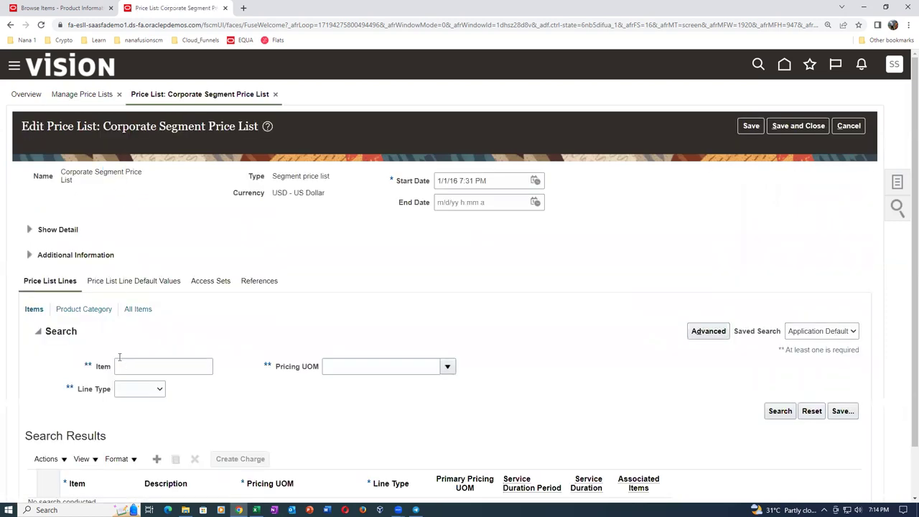
- Add a price list line for item 1t301_ATO_Desk_Top_Model to Corporate Segment Price List
scroll(125, 385, down, 1)
click(156, 402)
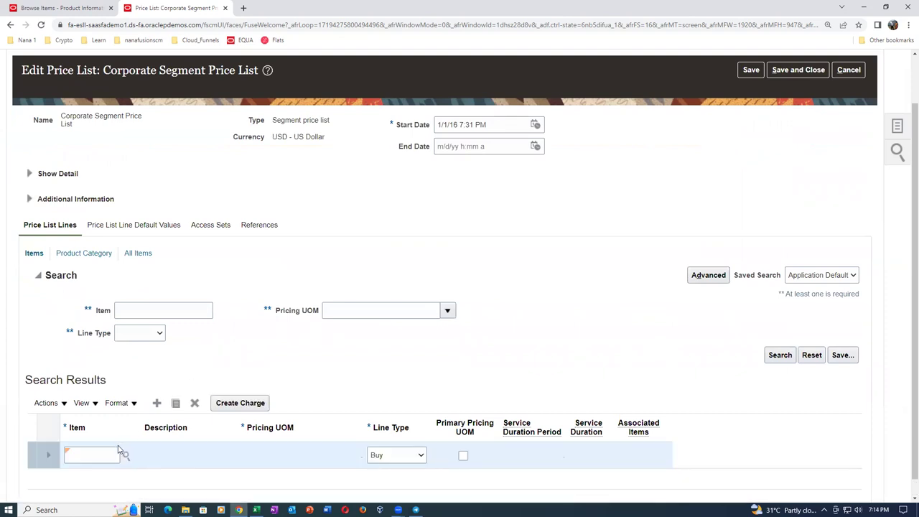
click(107, 450)
key(Tab)
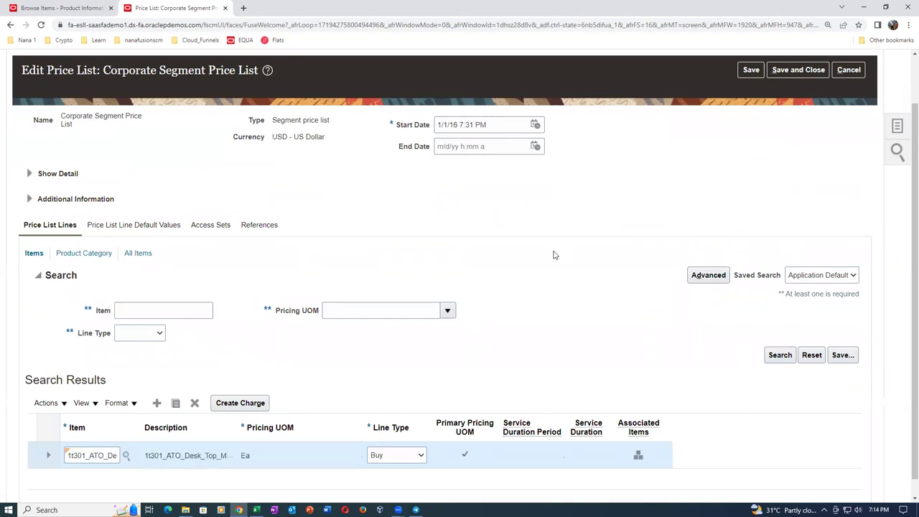
- Create a Sale Price charge for 1t301_ATO_Desk_Top_Model with base price 100 USD, manual adjustment allowed and start date 4/2/23 1:44 PM
scroll(543, 290, down, 1)
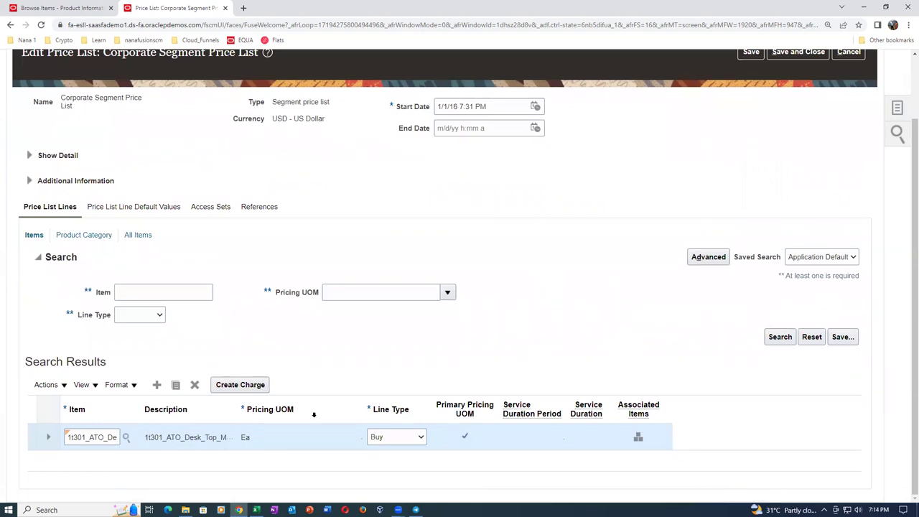
click(237, 388)
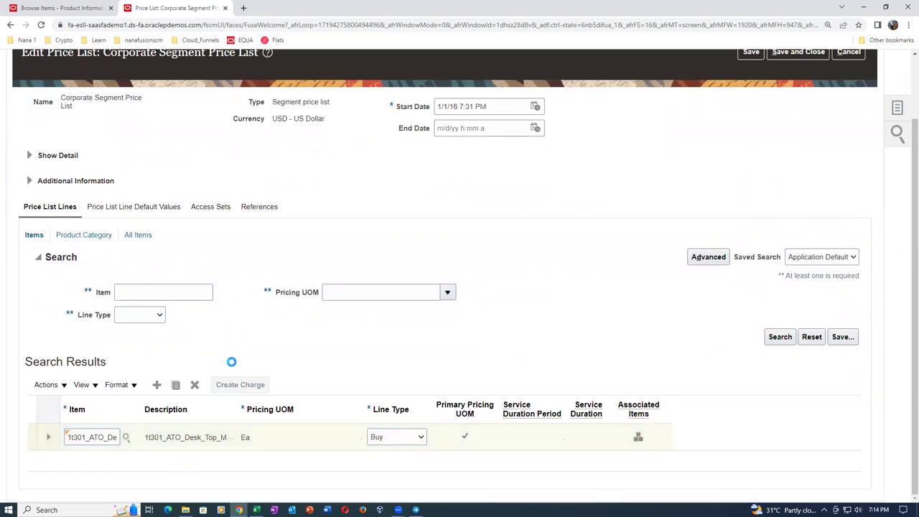
scroll(237, 365, down, 4)
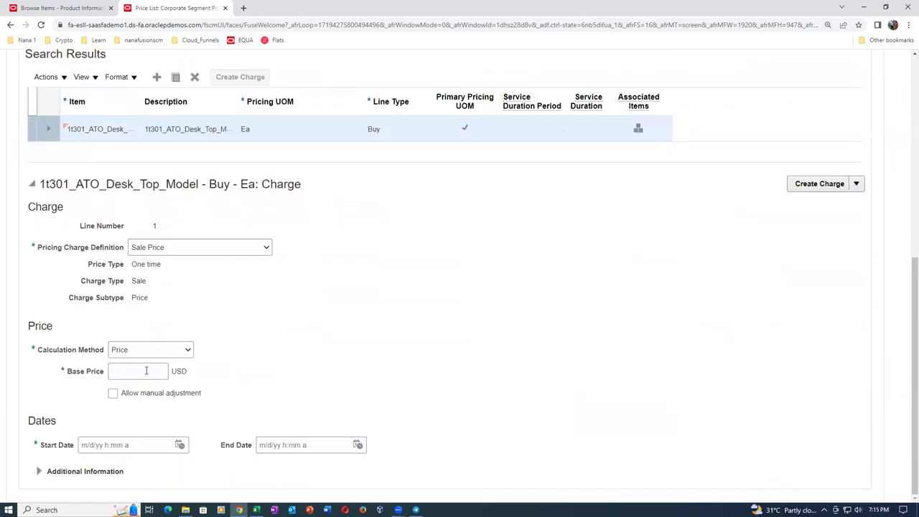
click(146, 371)
text(100)
key(Tab)
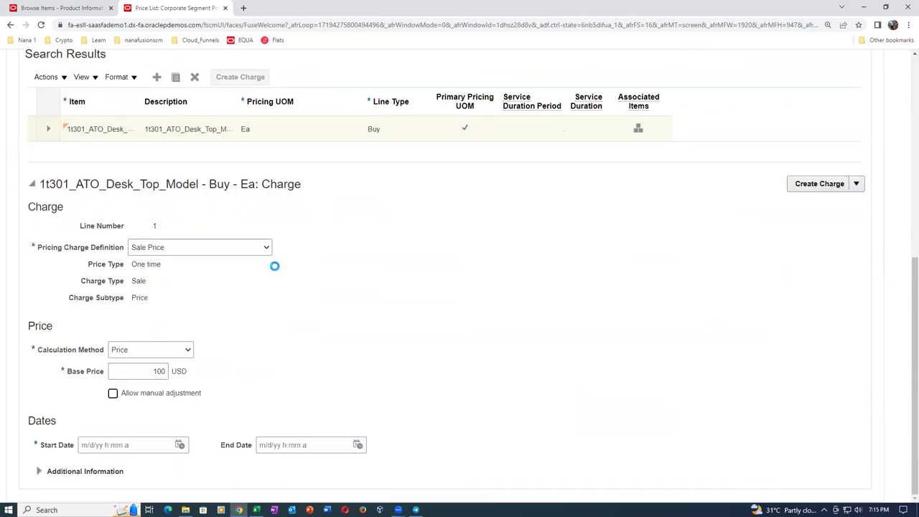
click(113, 395)
click(180, 445)
click(303, 421)
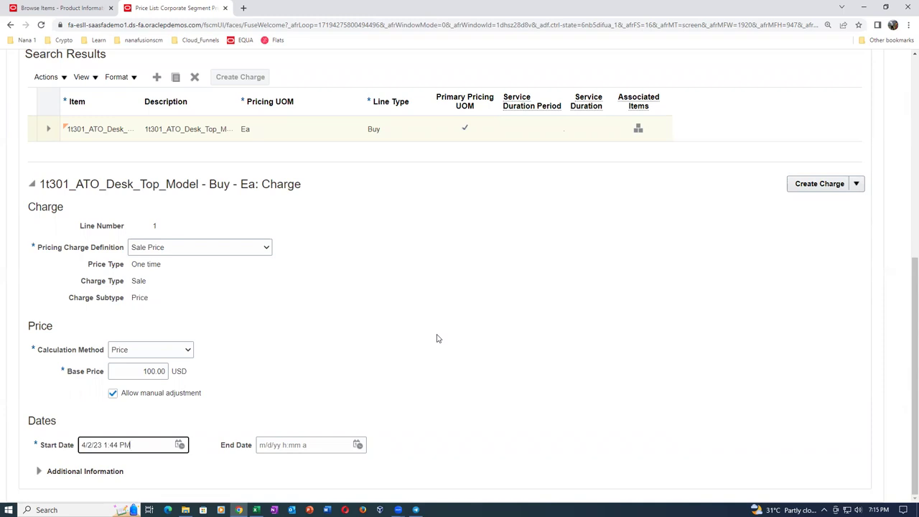
- Save and close Corporate Segment Price List, then leave price list management for the home page
scroll(438, 338, up, 4)
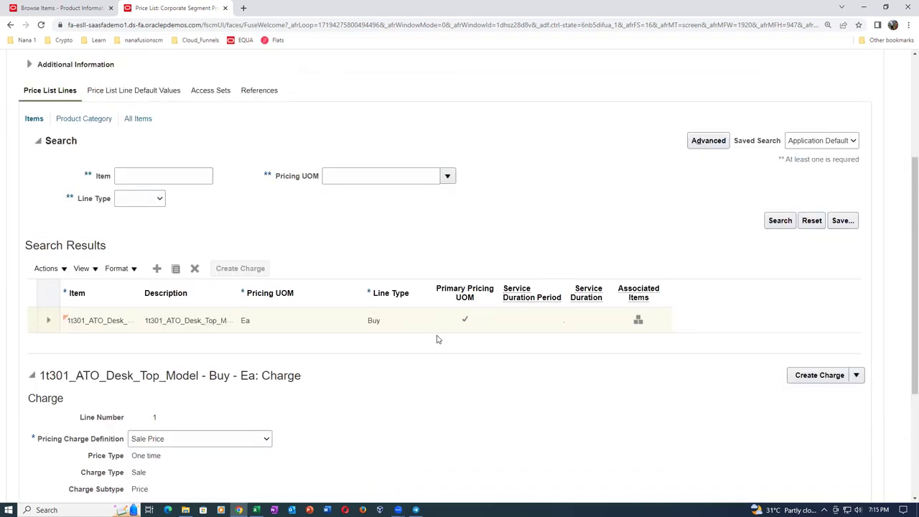
scroll(438, 338, up, 4)
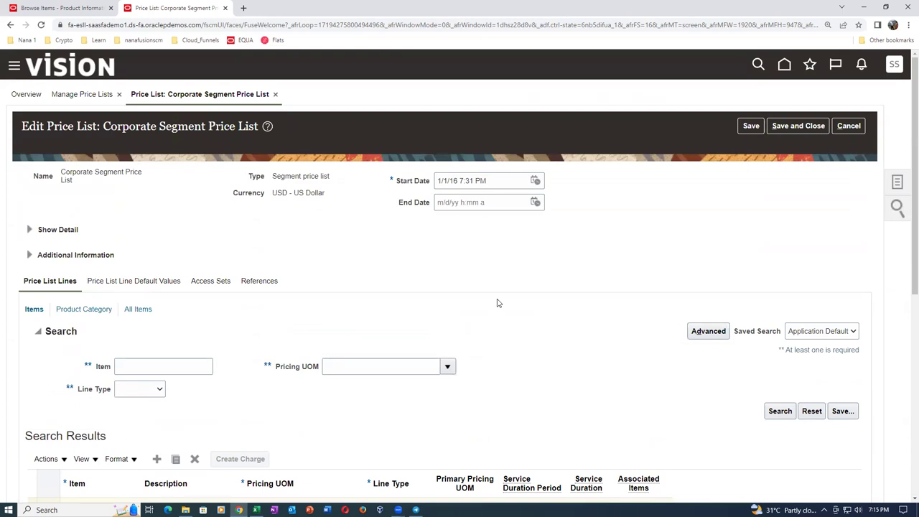
key(alt+Tab)
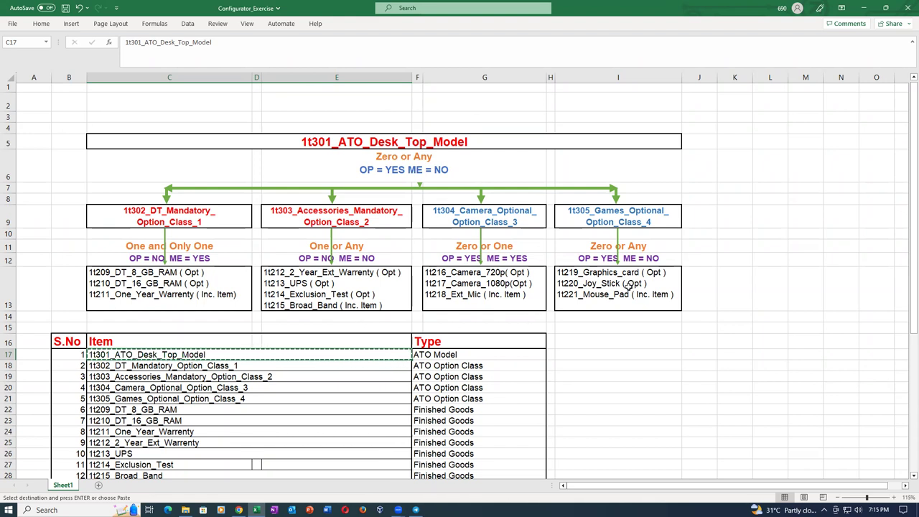
key(alt+Tab)
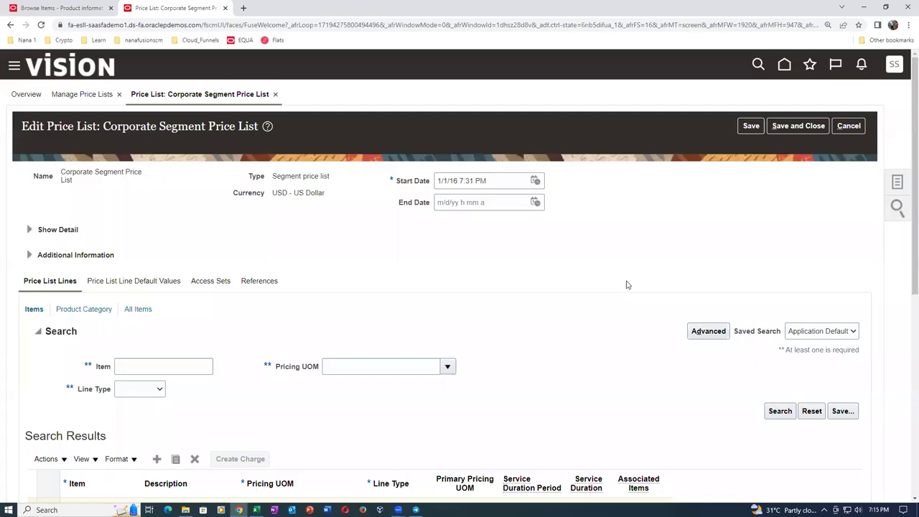
click(807, 129)
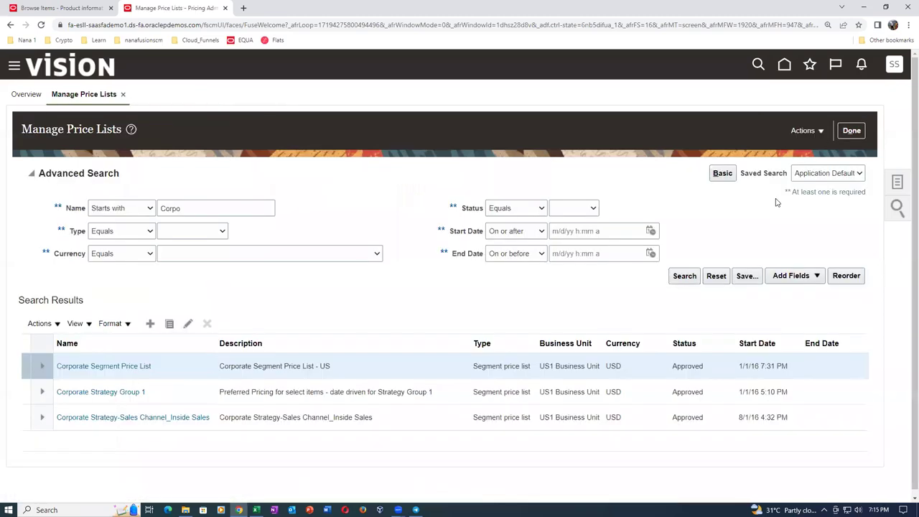
click(856, 130)
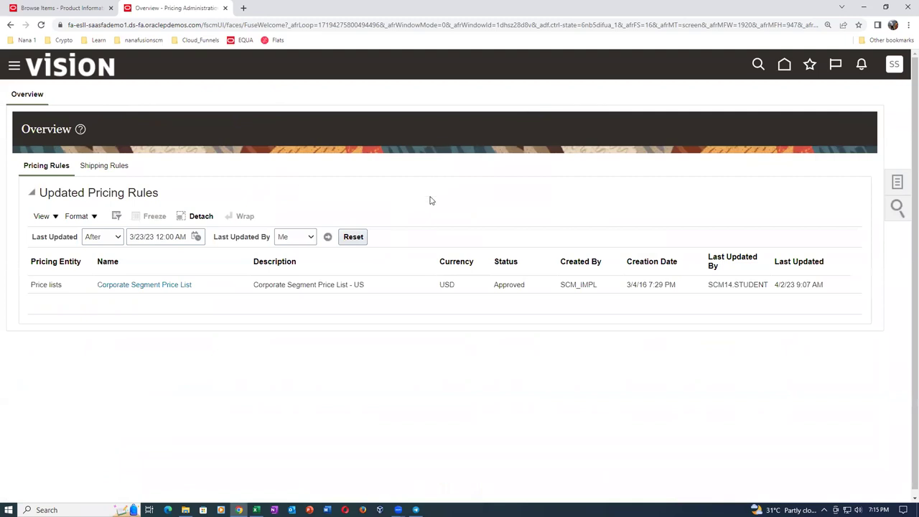
click(784, 66)
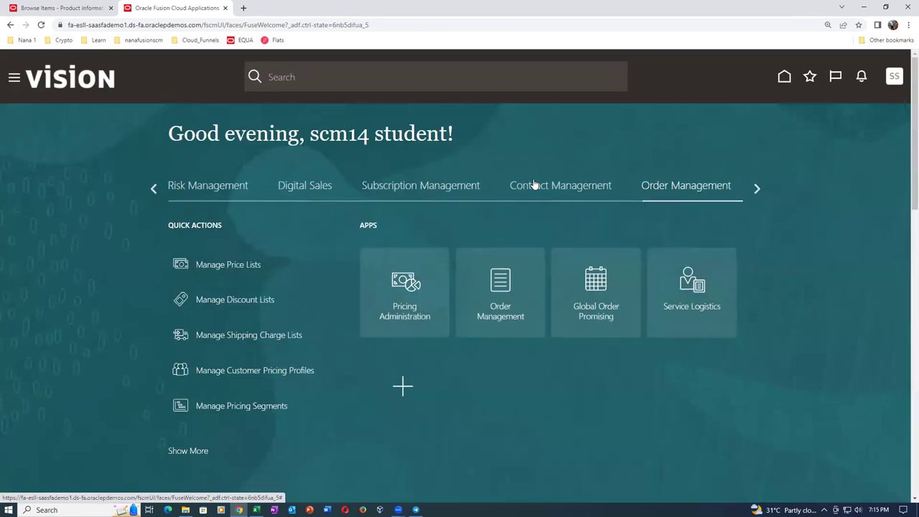
- Switch to the Configurator_Exercise workbook in Excel and review the component lists under the four option classes of 1t301_ATO_Desk_Top_Model
key(alt+Tab)
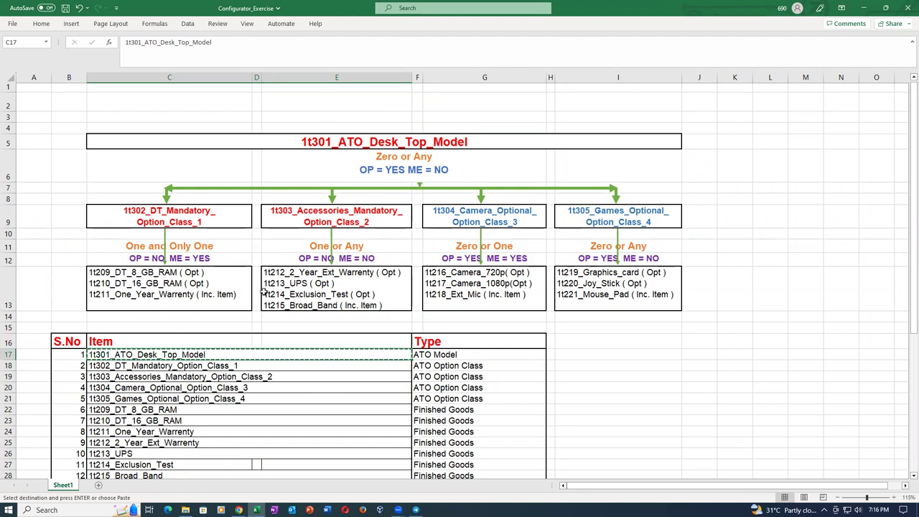
click(579, 285)
click(497, 290)
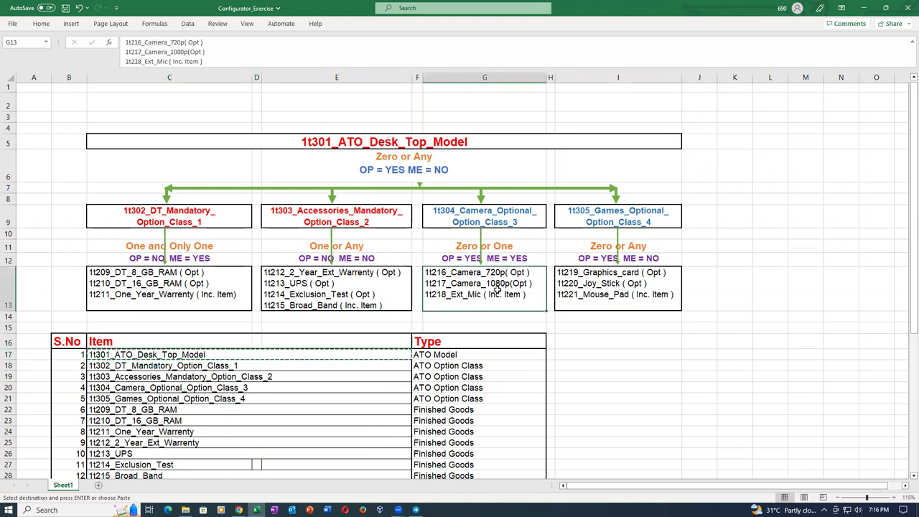
click(127, 295)
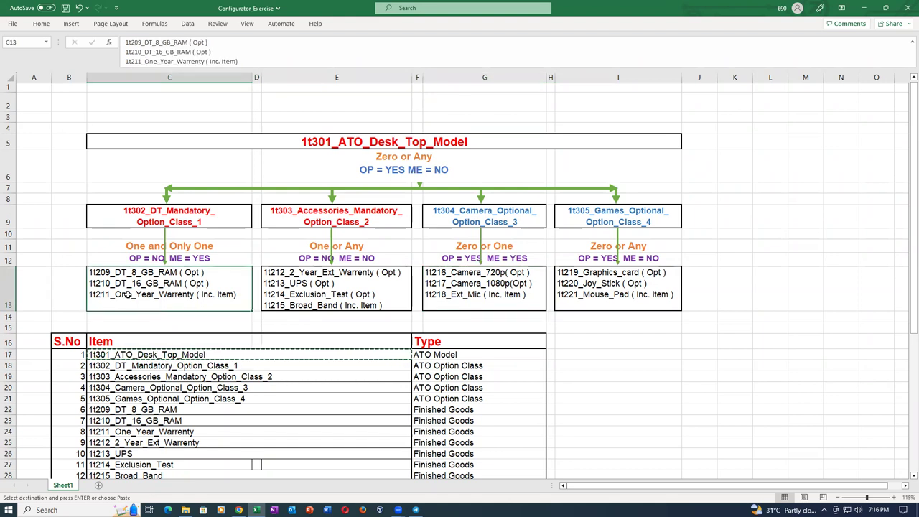
click(308, 284)
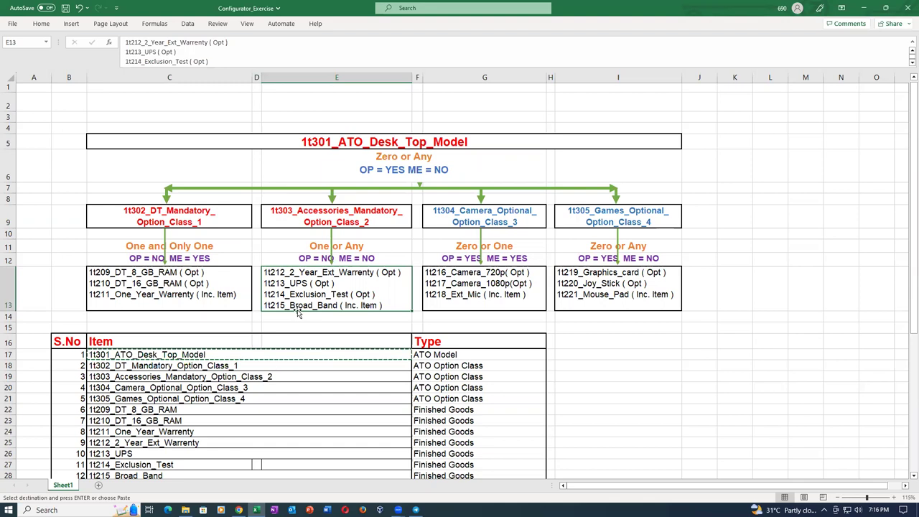
click(444, 294)
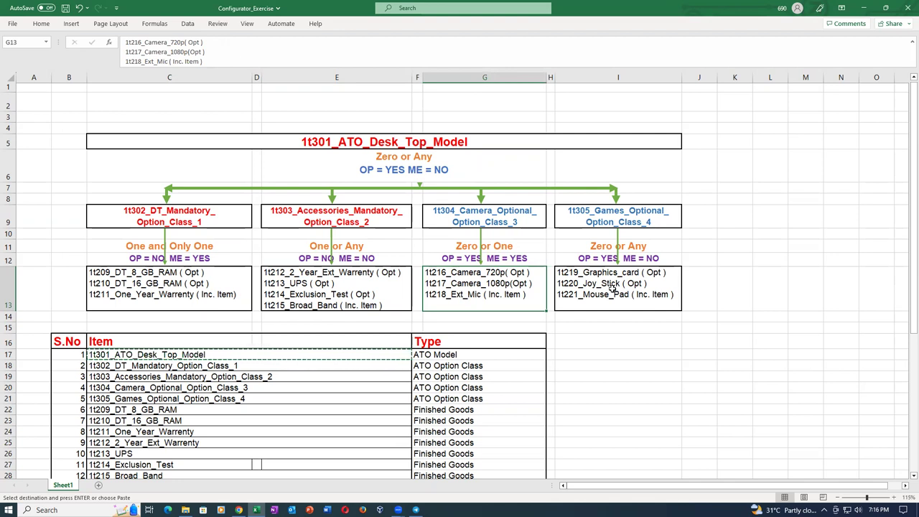
- Examine the 1t301_ATO_Desk_Top_Model structure and the component items under its four option classes in the worksheet
click(372, 141)
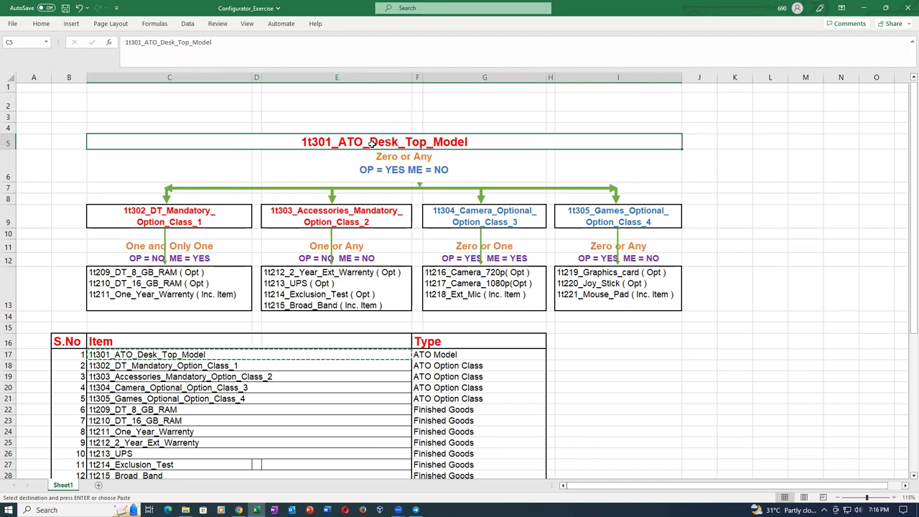
click(163, 283)
click(316, 282)
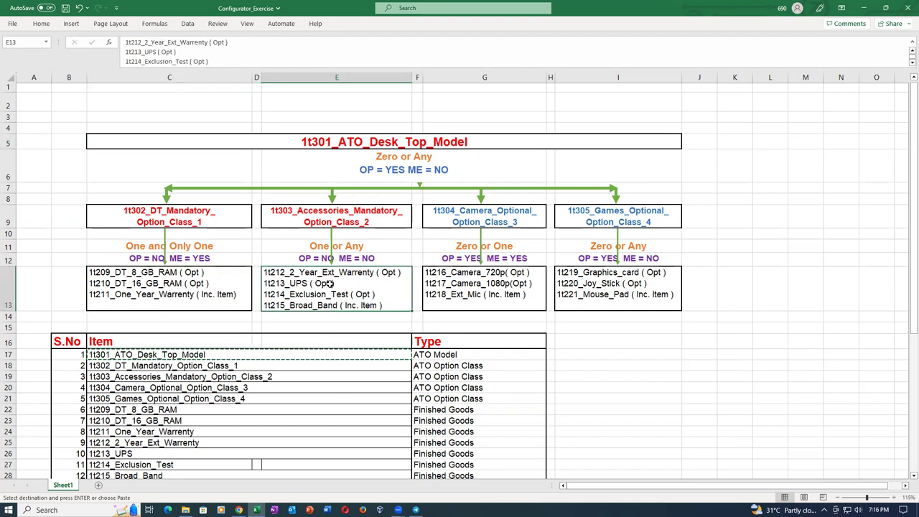
click(487, 287)
click(577, 282)
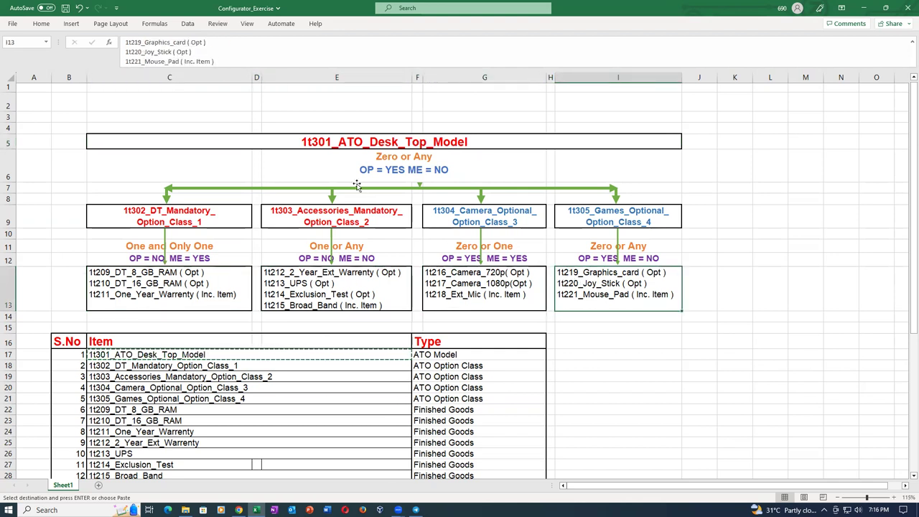
click(345, 142)
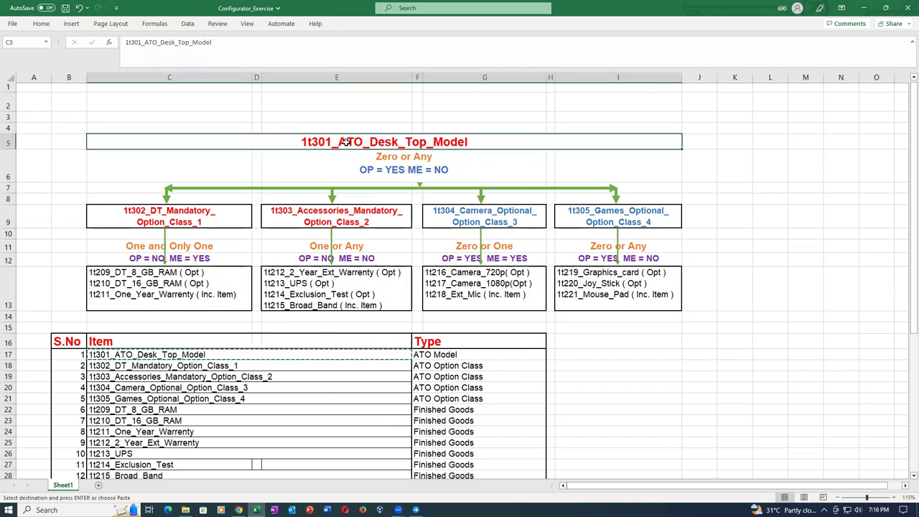
- Switch to the Oracle Create Order page in Chrome and set the order's business unit to US1 Business Unit
key(alt+Tab)
click(522, 314)
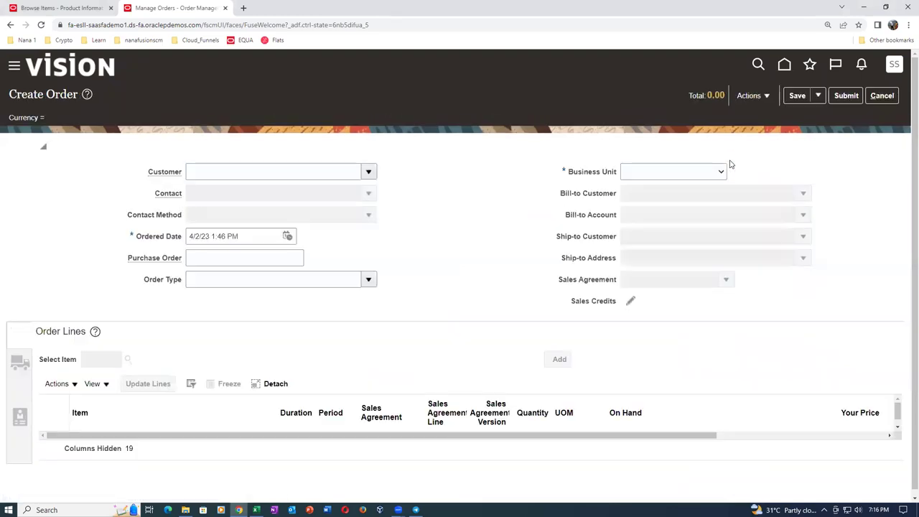
click(692, 175)
scroll(725, 228, down, 3)
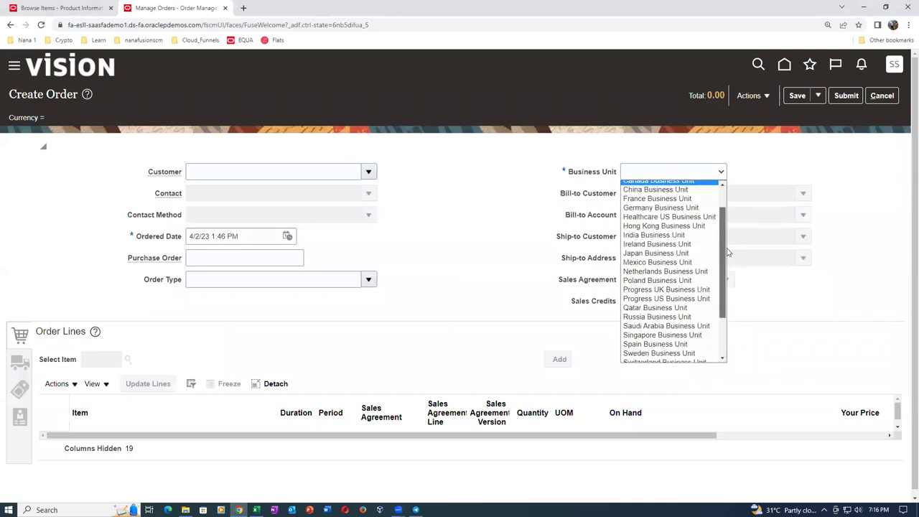
scroll(725, 313, up, 2)
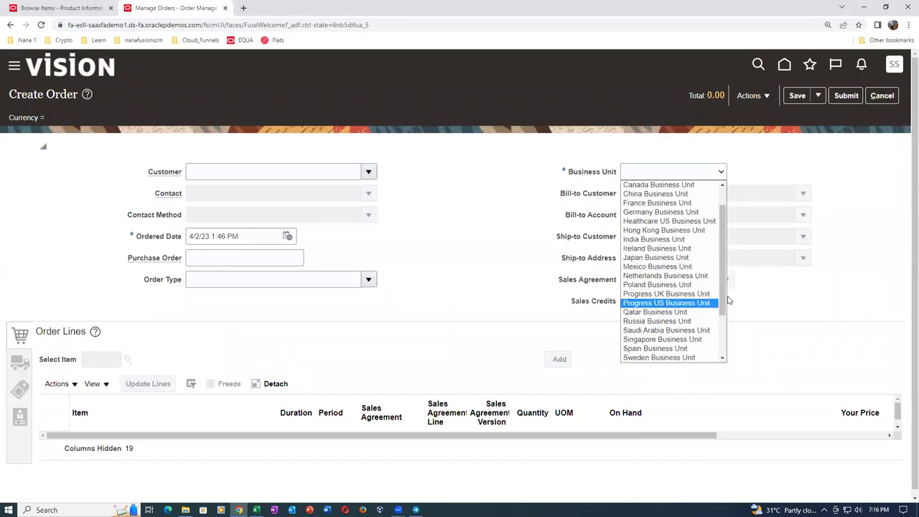
scroll(725, 338, down, 2)
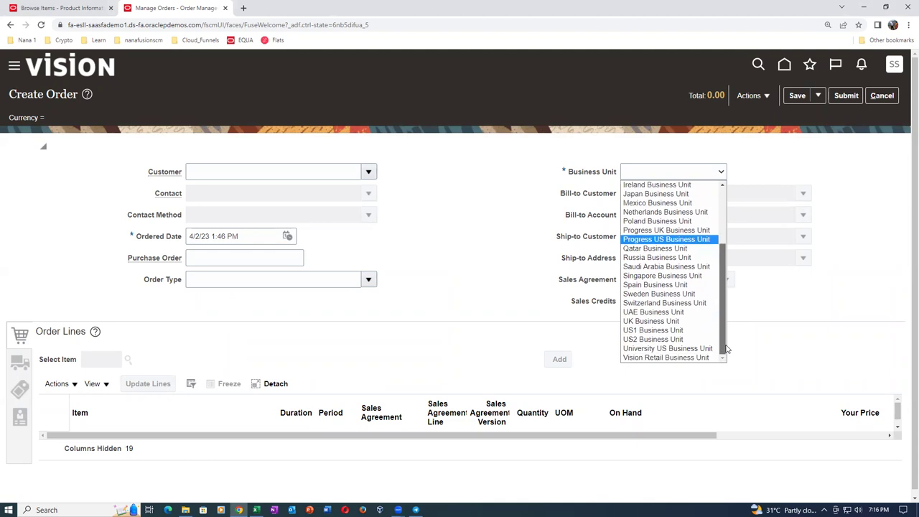
click(682, 331)
- Set the order's customer to Computer Service and Rentals
click(243, 172)
text(com)
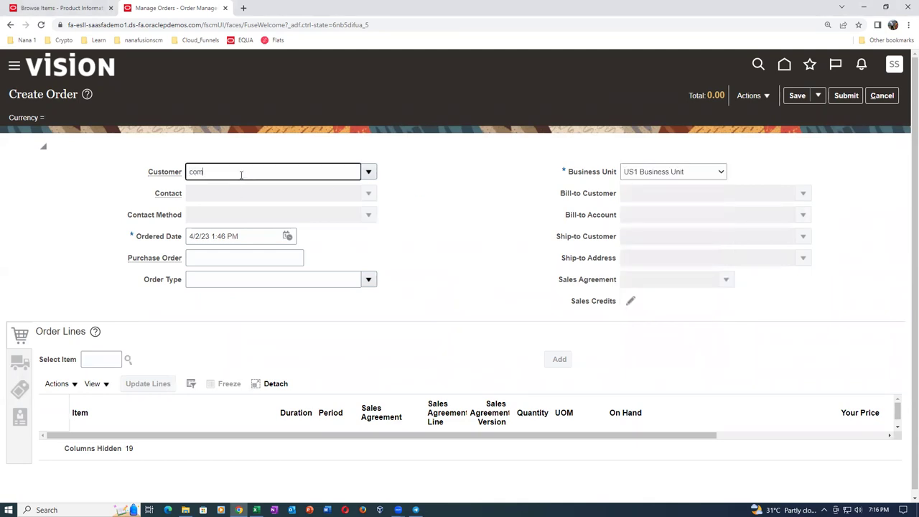
text(p)
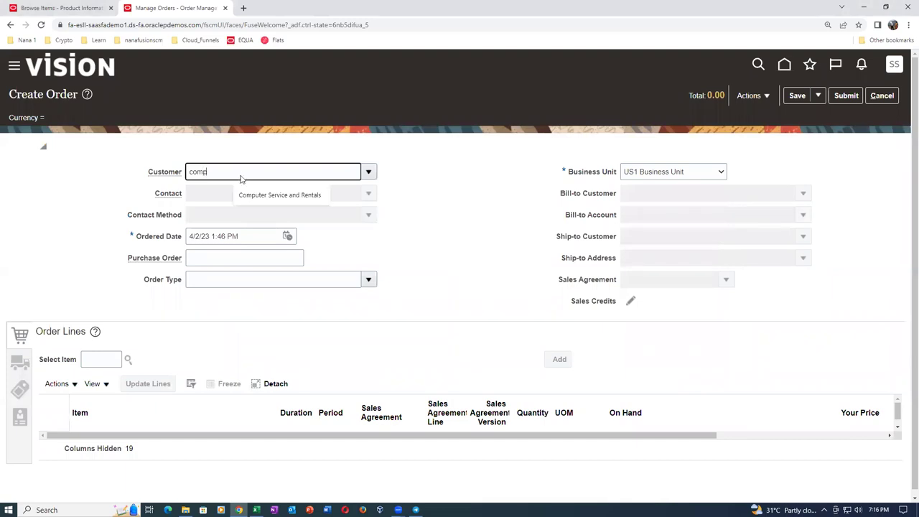
click(225, 193)
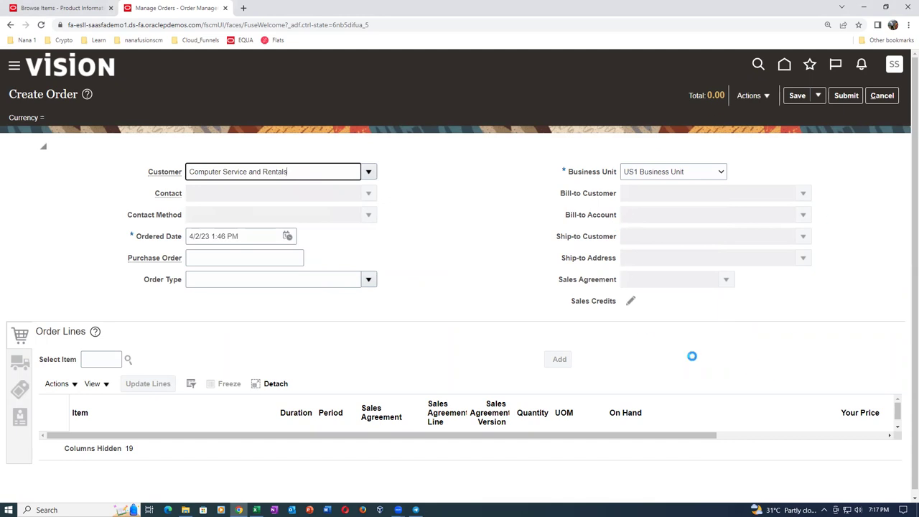
- View the order's pricing strategy and segment, examine the segment and strategy names, and close the details
click(753, 96)
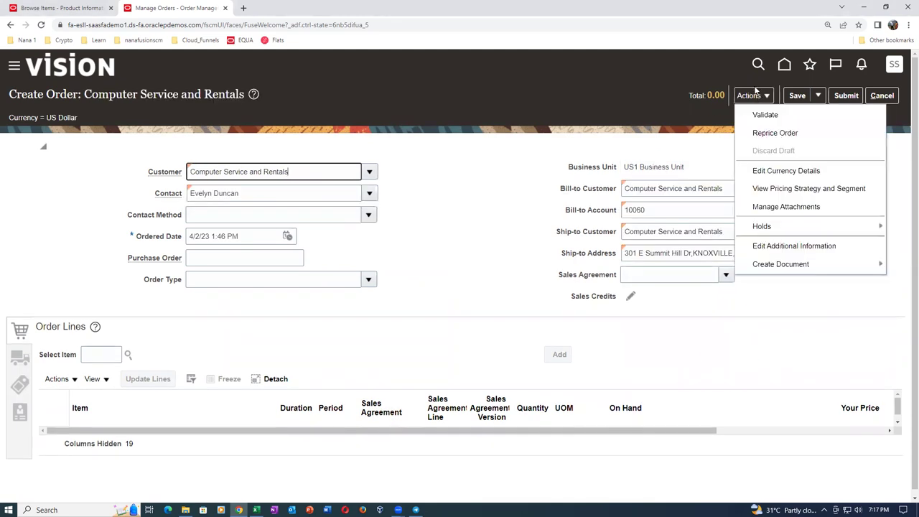
click(772, 189)
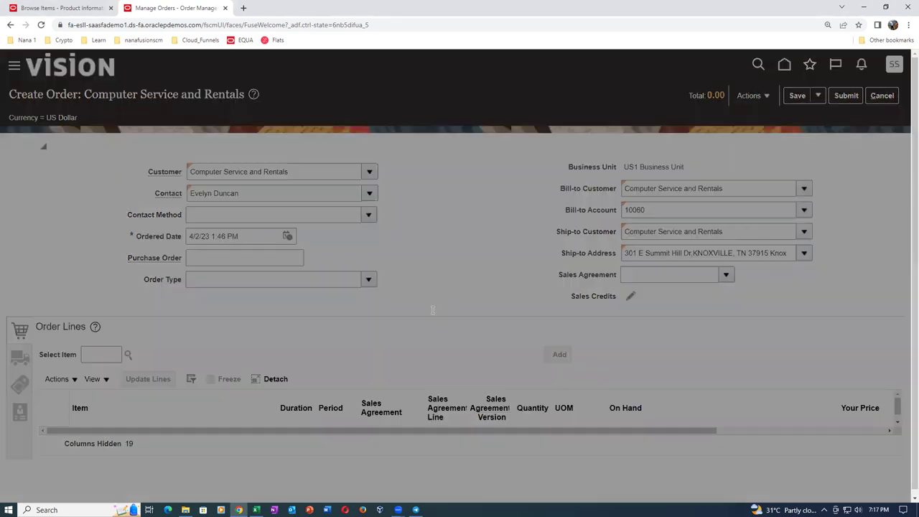
drag(375, 216, 414, 217)
drag(383, 287, 488, 287)
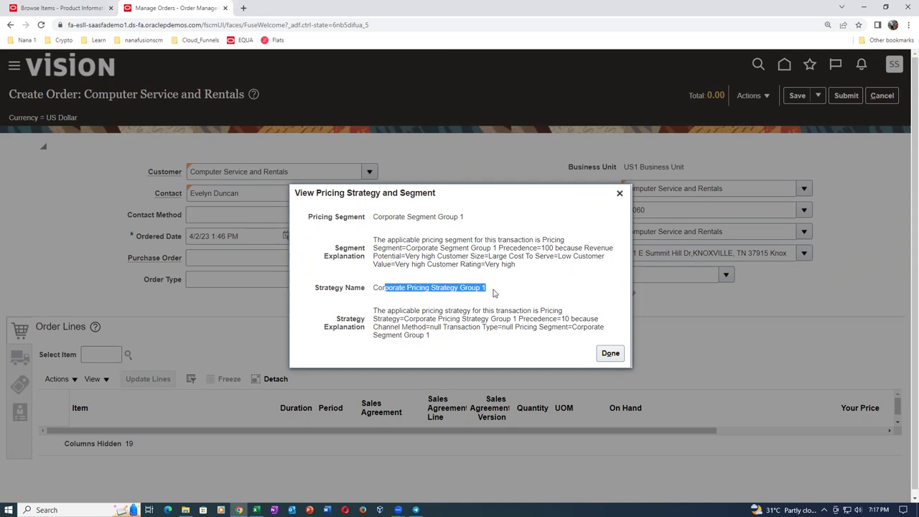
click(610, 353)
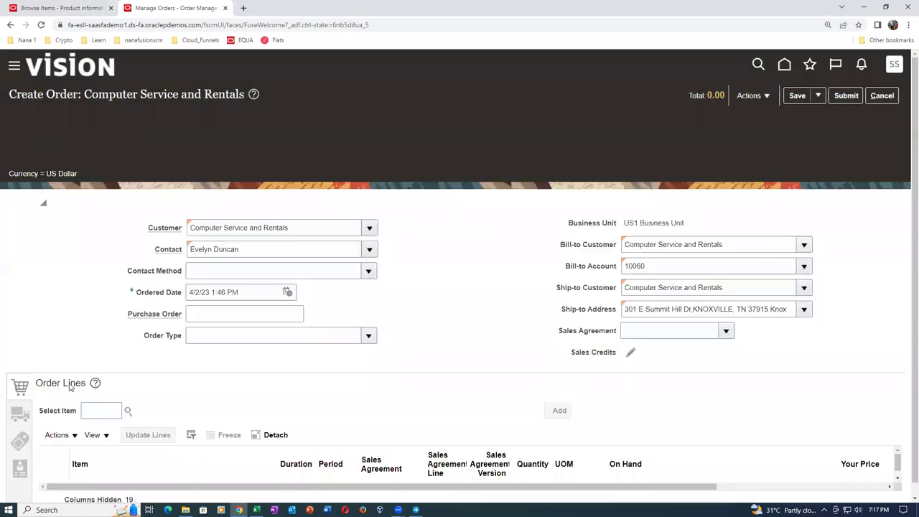
- Look up item 1t301 for the order lines to select 1t301_ATO_Desk_Top_Model
click(92, 355)
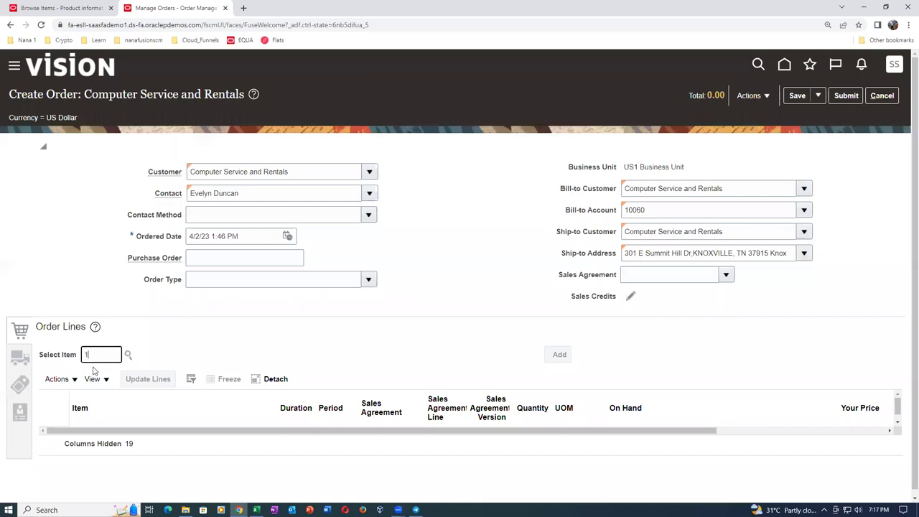
text(1t301)
key(Tab)
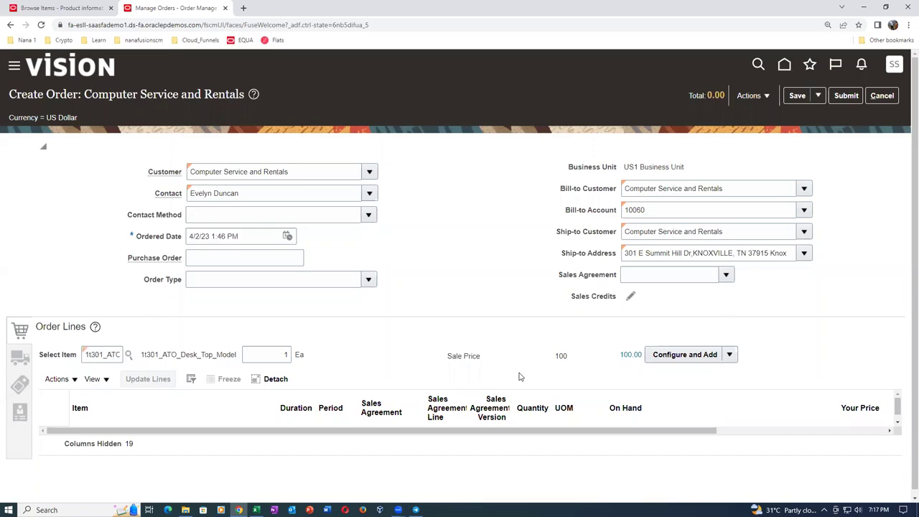
- Review the model's option classes in the Excel workbook, return to the order in Chrome, and launch Configure and Add for 1t301_ATO_Desk_Top_Model
key(alt+Tab)
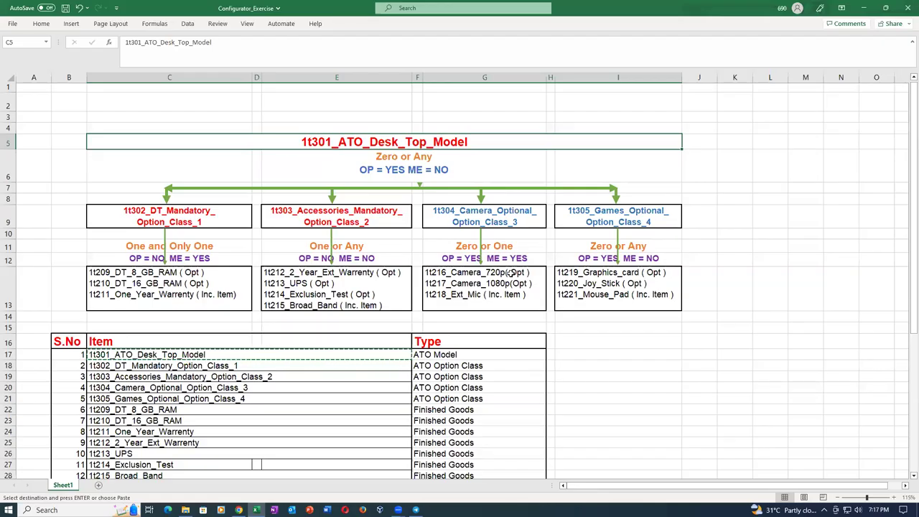
click(142, 292)
click(294, 283)
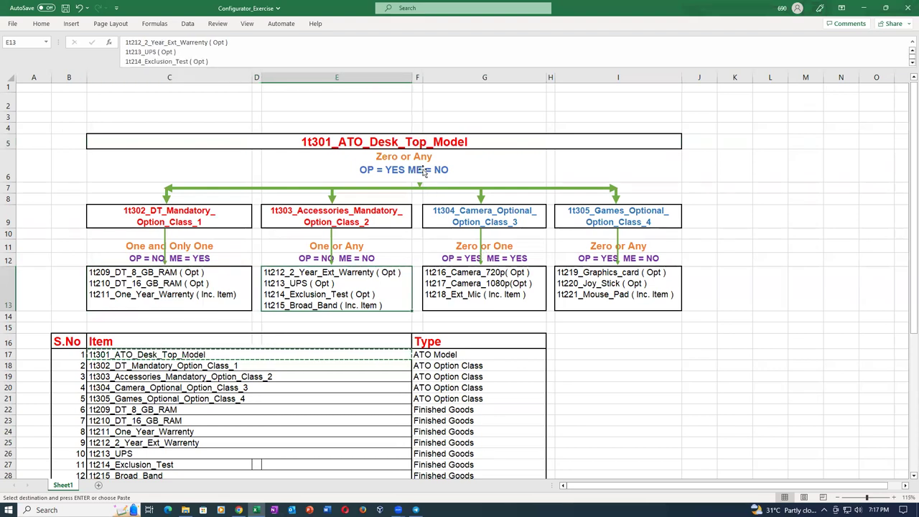
click(419, 143)
key(alt+Tab)
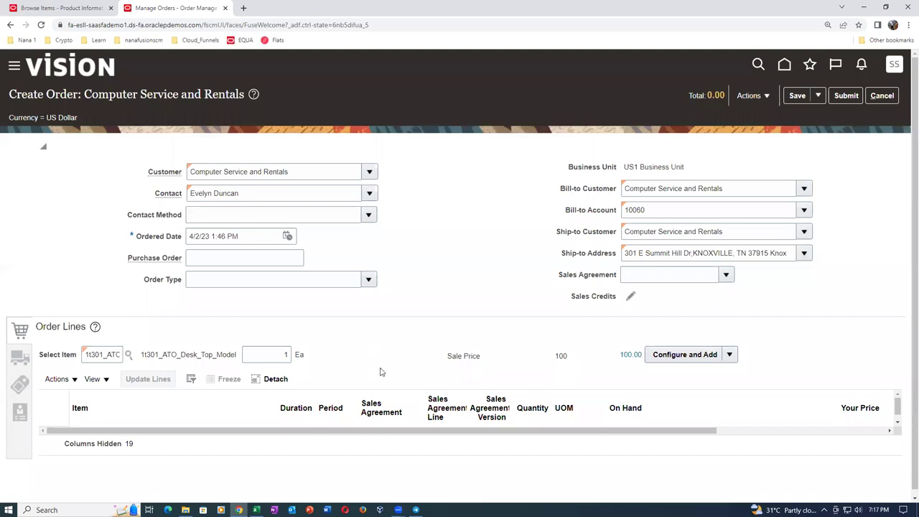
key(alt+Tab)
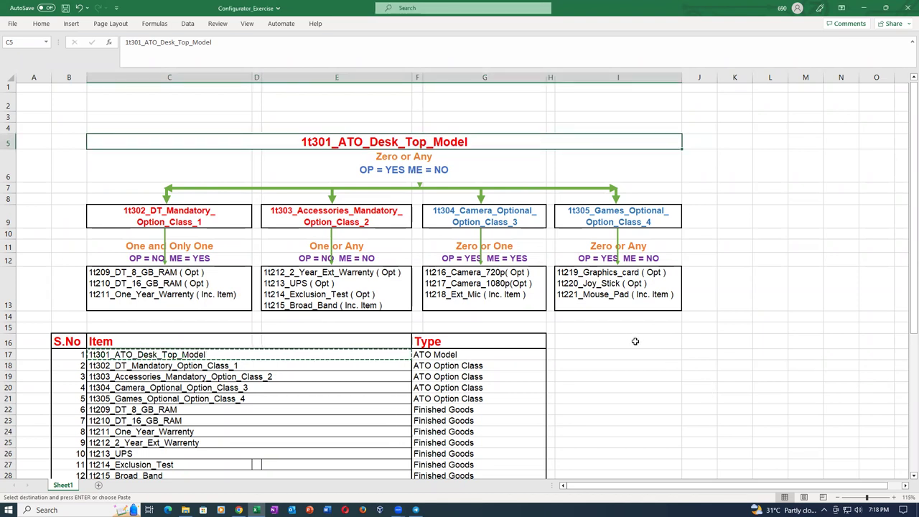
key(alt+Tab)
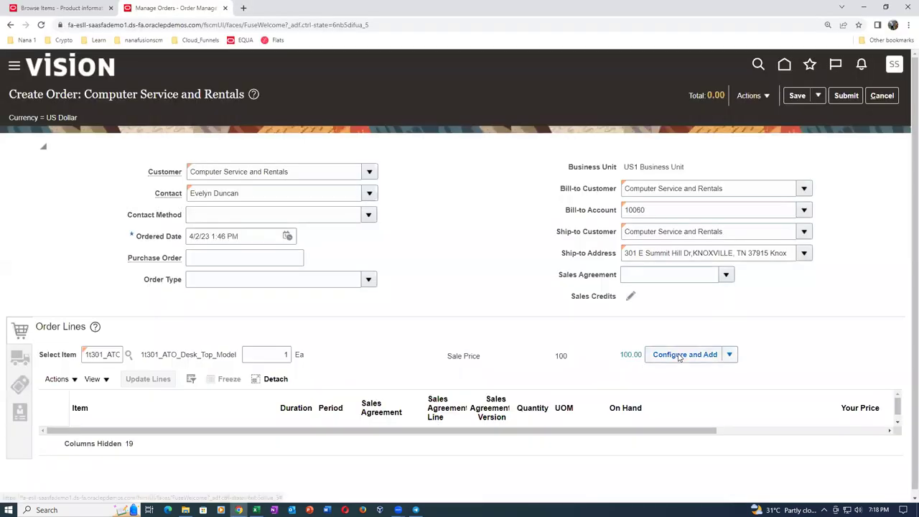
click(680, 354)
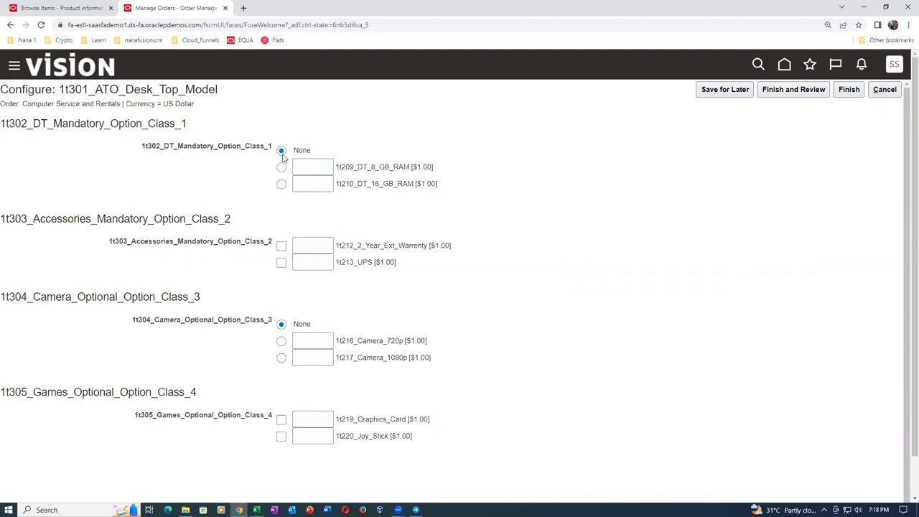
- Check the 1t302_DT_Mandatory_Option_Class_1 rules and items in the Excel workbook, and choose 1t210_DT_16_GB_RAM for that class in the Chrome configurator
key(alt+Tab)
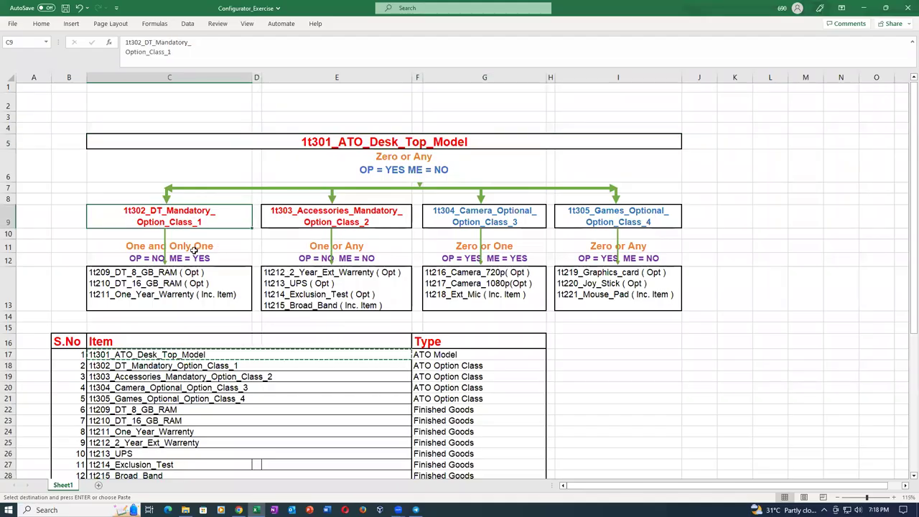
click(193, 247)
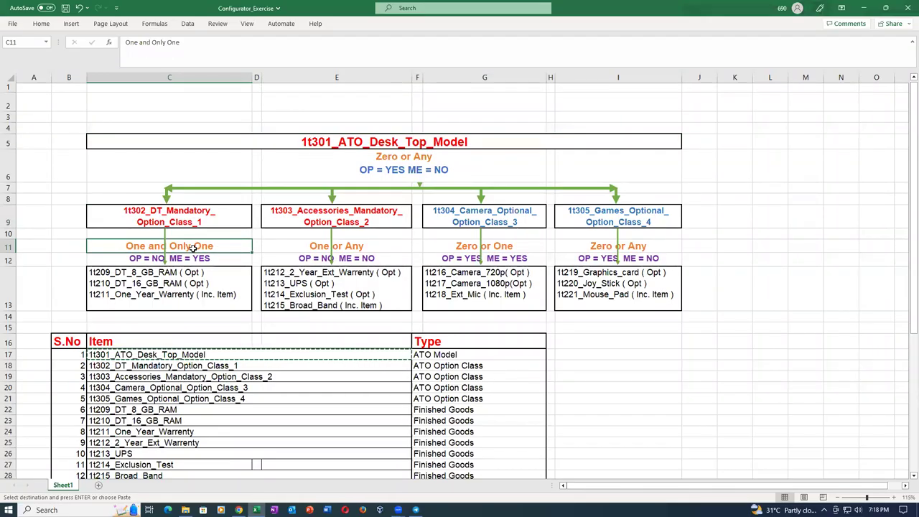
key(alt+Tab)
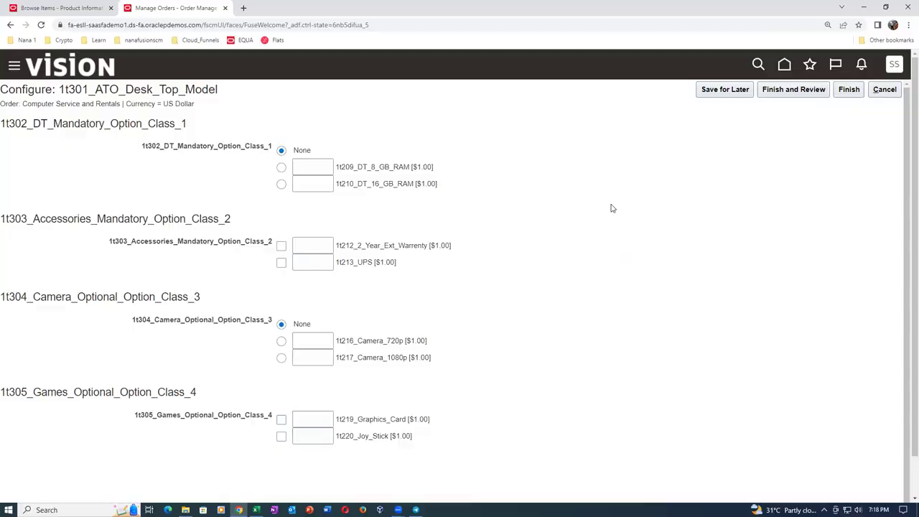
key(alt+Tab)
click(174, 294)
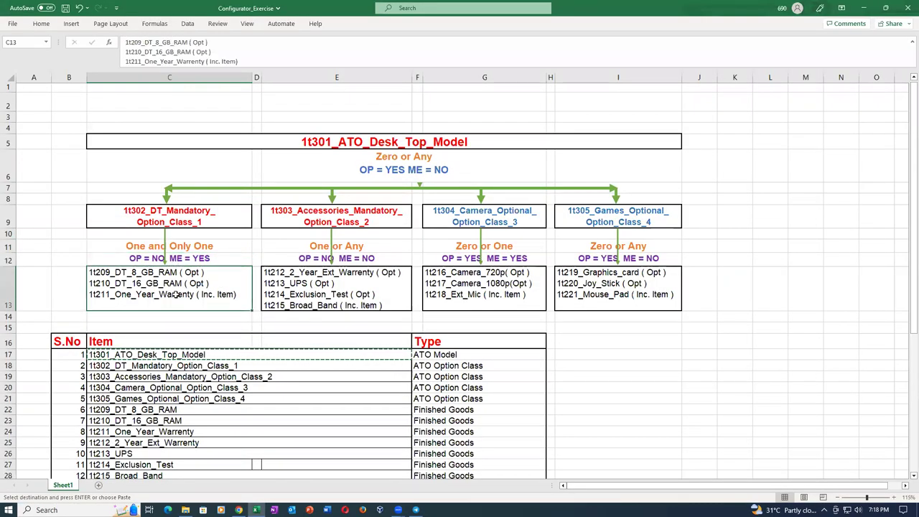
key(alt+Tab)
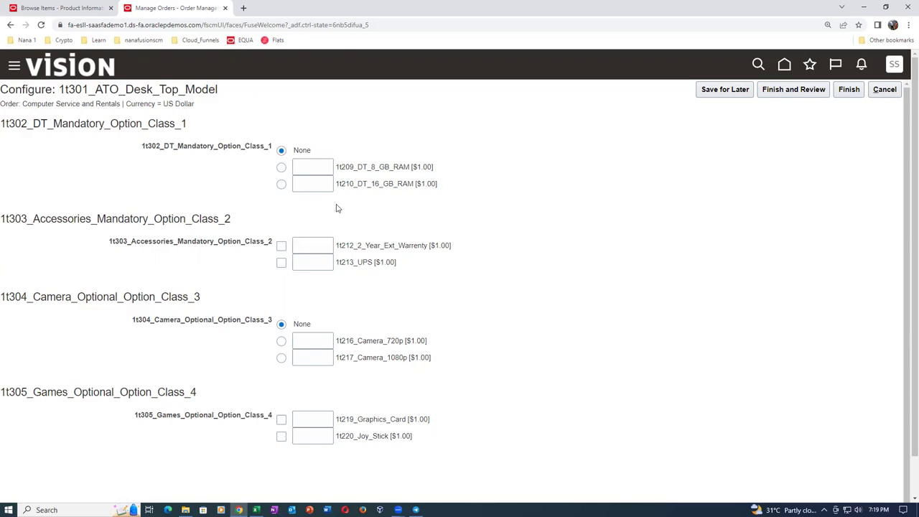
key(alt+Tab)
click(213, 257)
click(212, 247)
key(alt+Tab)
click(281, 183)
- Compare the 1t303_Accessories_Mandatory_Option_Class_2 selection rules in the Excel workbook with the accessory options offered in the Chrome configurator
key(alt+Tab)
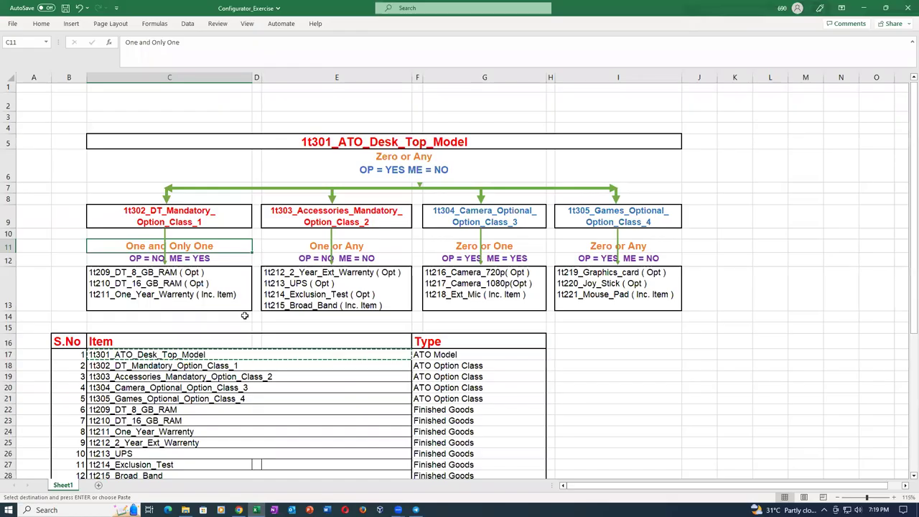
click(322, 221)
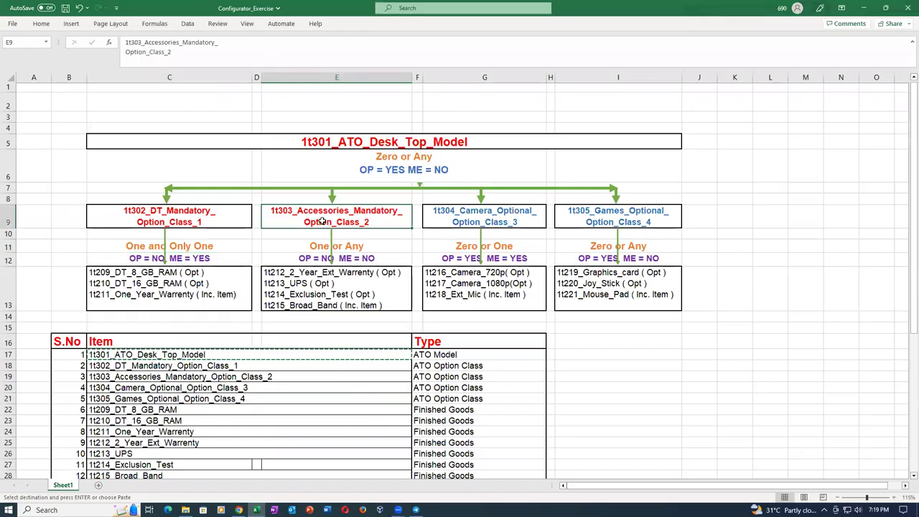
click(321, 256)
click(320, 246)
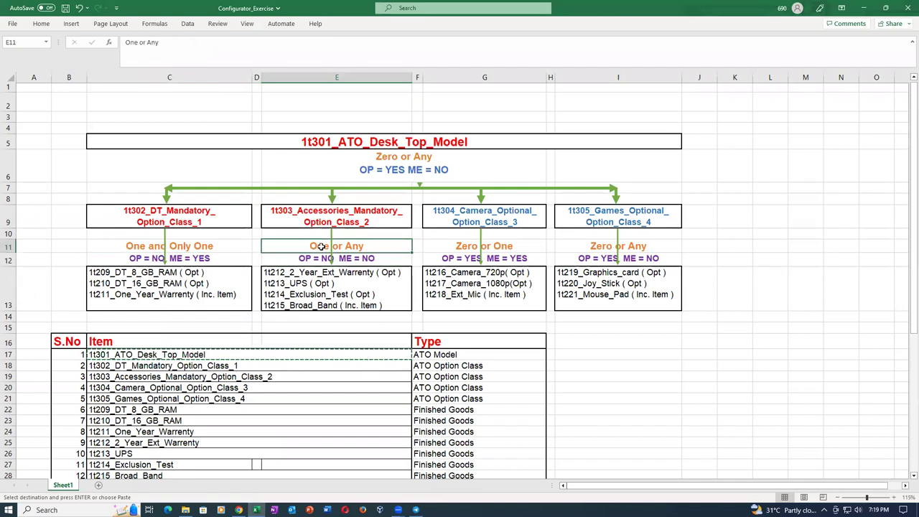
key(alt+Tab)
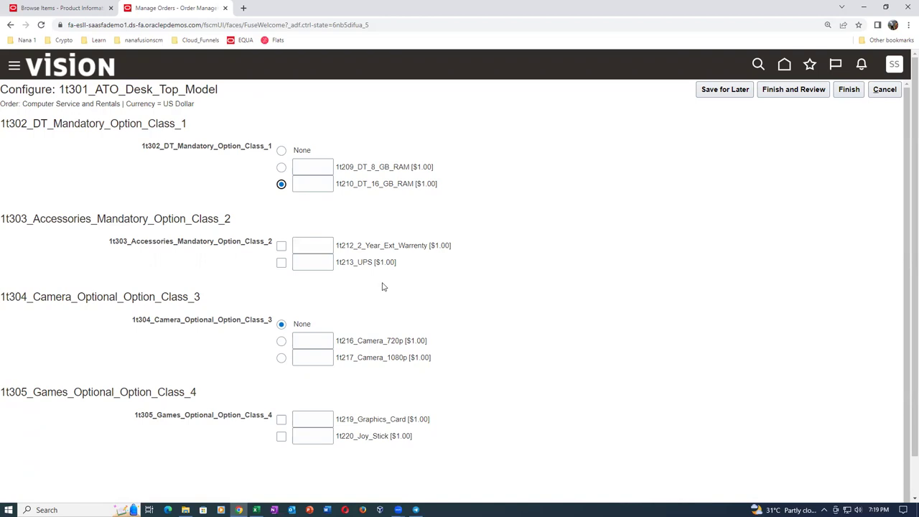
key(alt+Tab)
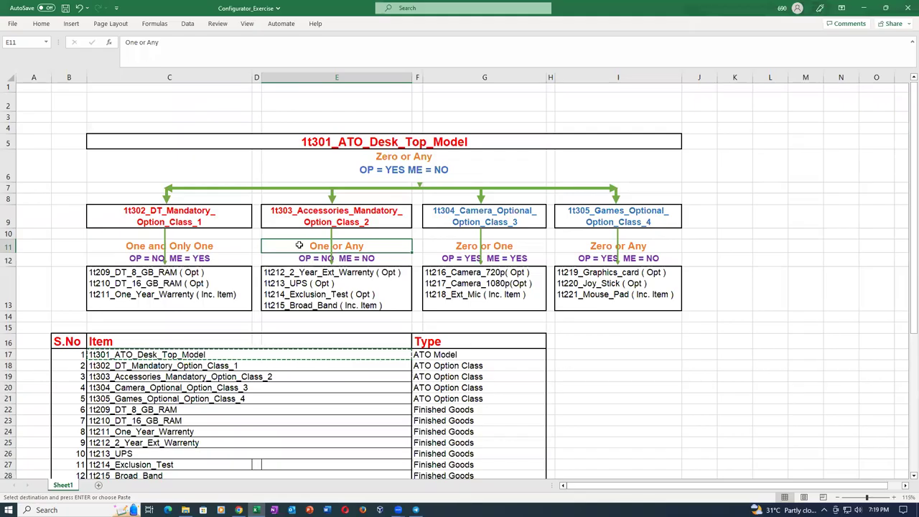
key(alt+Tab)
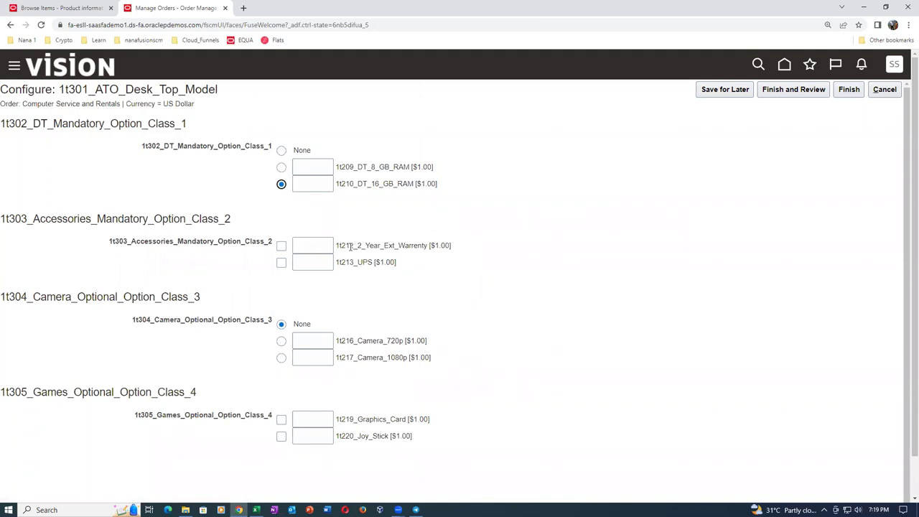
drag(350, 247, 422, 252)
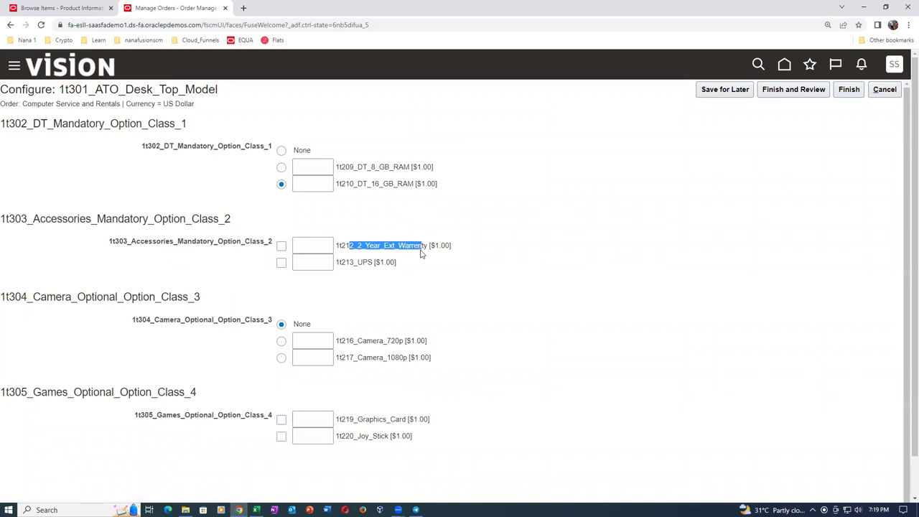
click(299, 298)
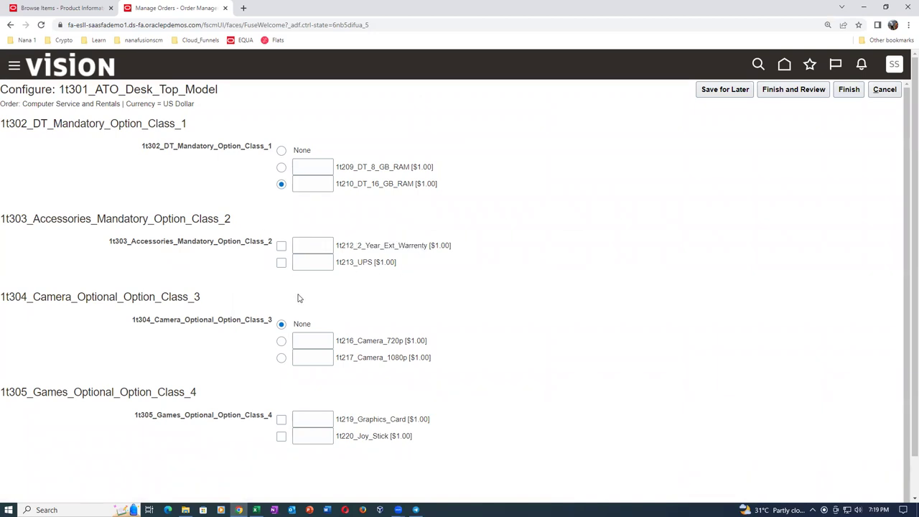
right_click(411, 217)
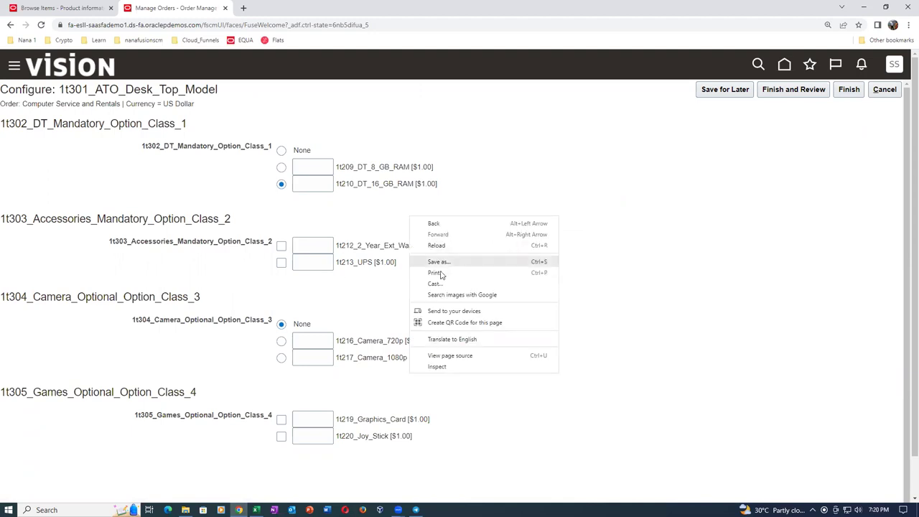
click(365, 291)
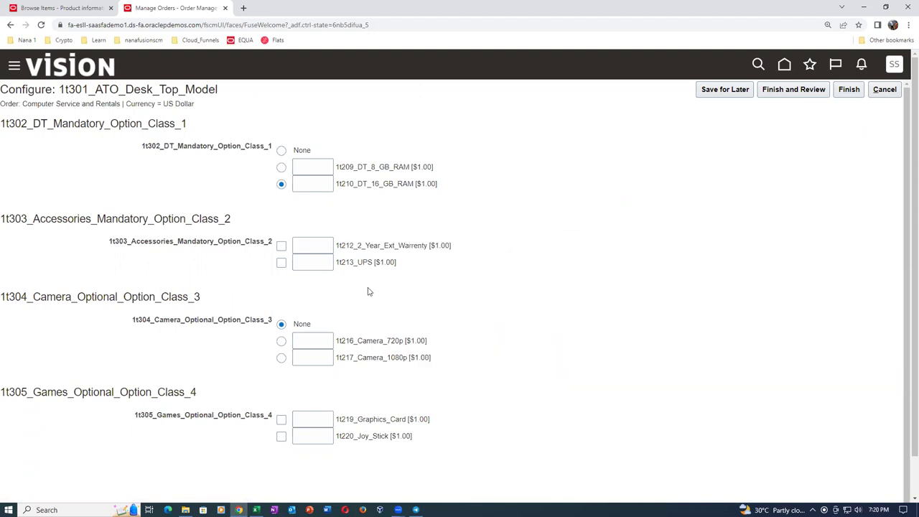
- Try selecting both accessory options, 1t212_2_Year_Ext_Warrenty and 1t213_UPS, and clear them again
click(281, 246)
click(281, 263)
click(282, 263)
click(281, 246)
- Check the 1t304_Camera_Optional_Option_Class_3 rule in the Excel workbook, and try both camera options in the Chrome configurator before resetting the class to None
key(alt+Tab)
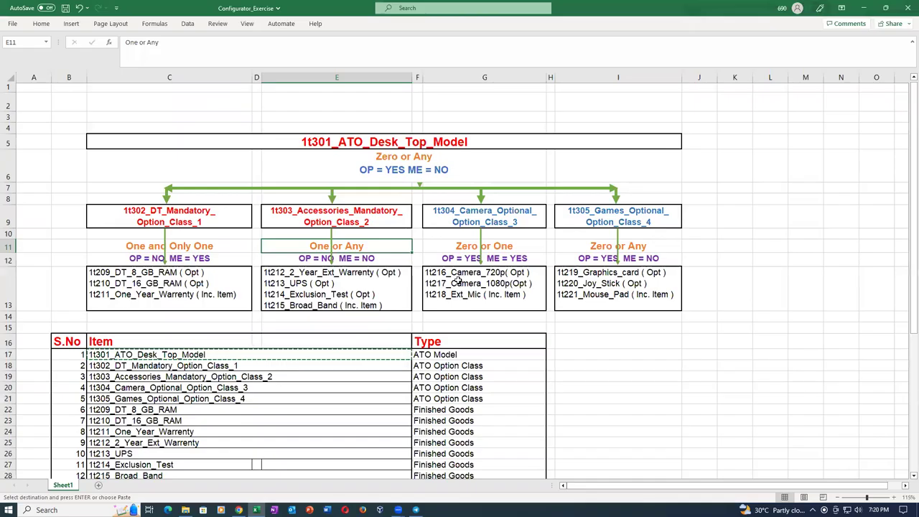
click(456, 247)
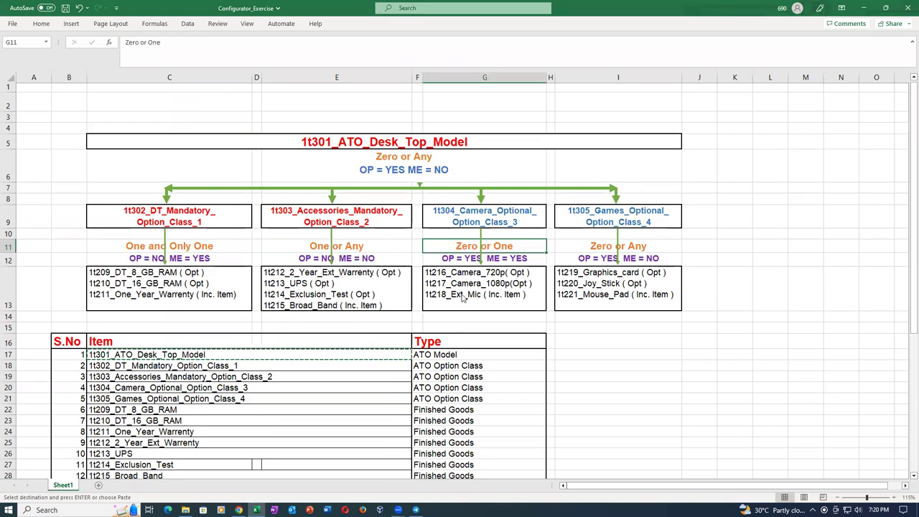
key(alt+Tab)
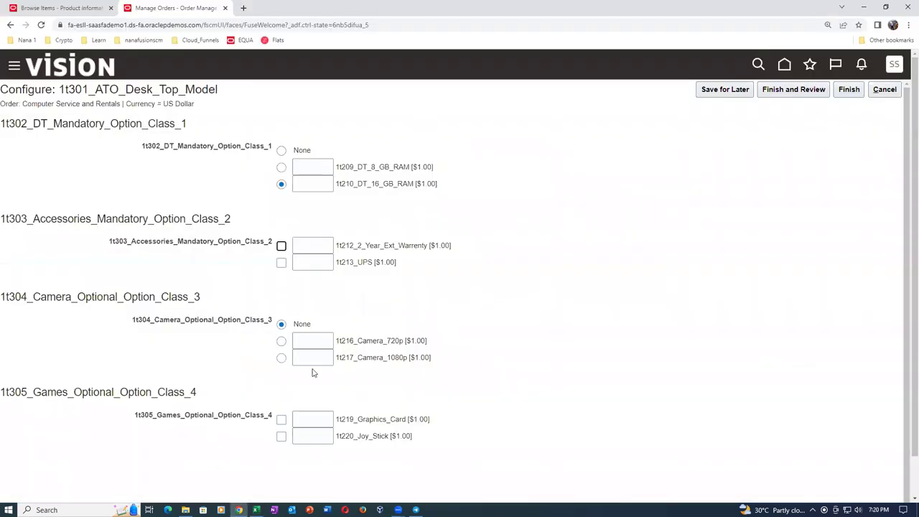
click(282, 343)
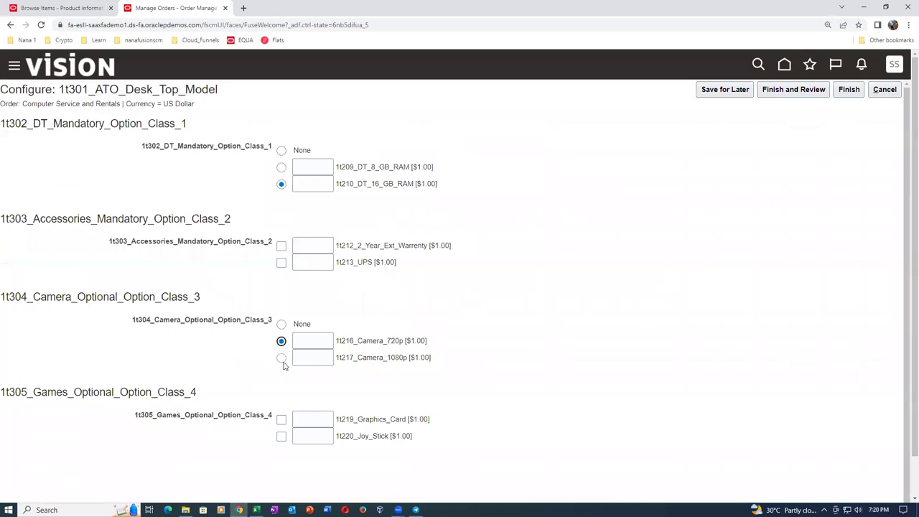
click(282, 359)
click(281, 323)
- Compare the selection rules of all four option classes in the Excel workbook with the Chrome configurator, including 1t305_Games_Optional_Option_Class_4
key(alt+Tab)
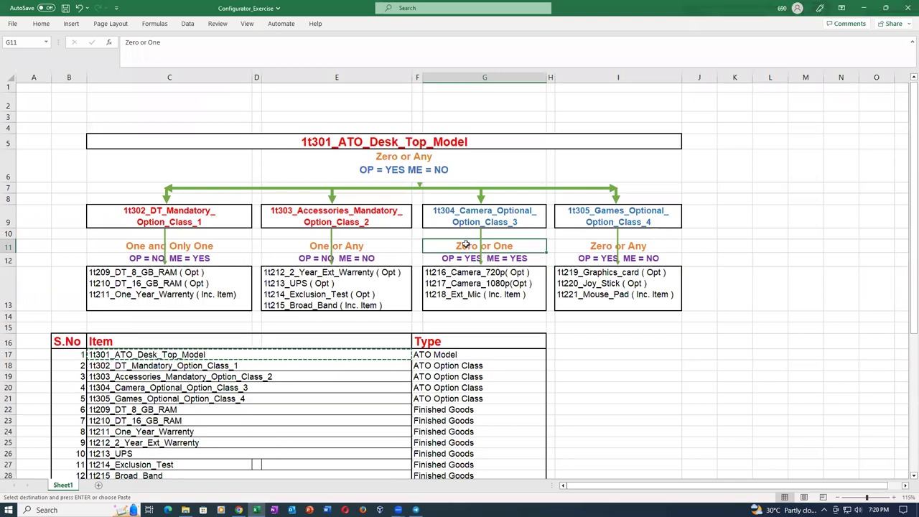
click(108, 251)
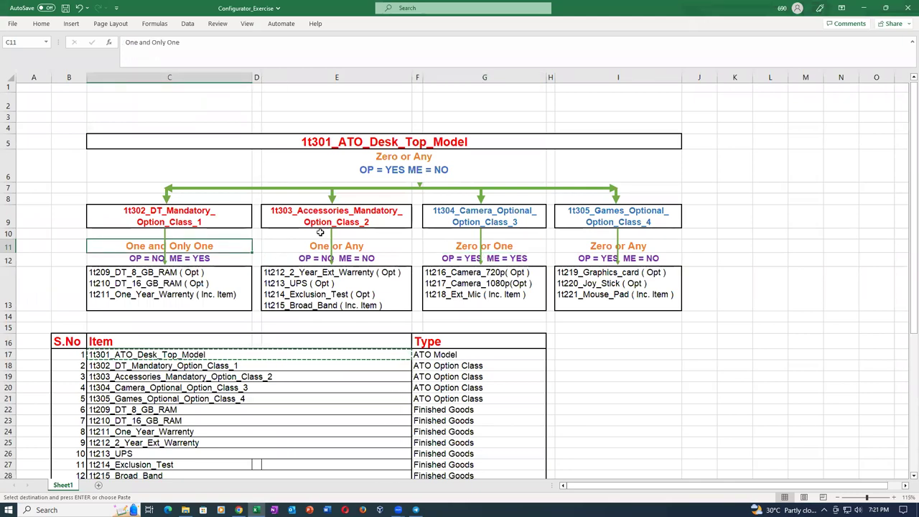
click(314, 243)
click(456, 249)
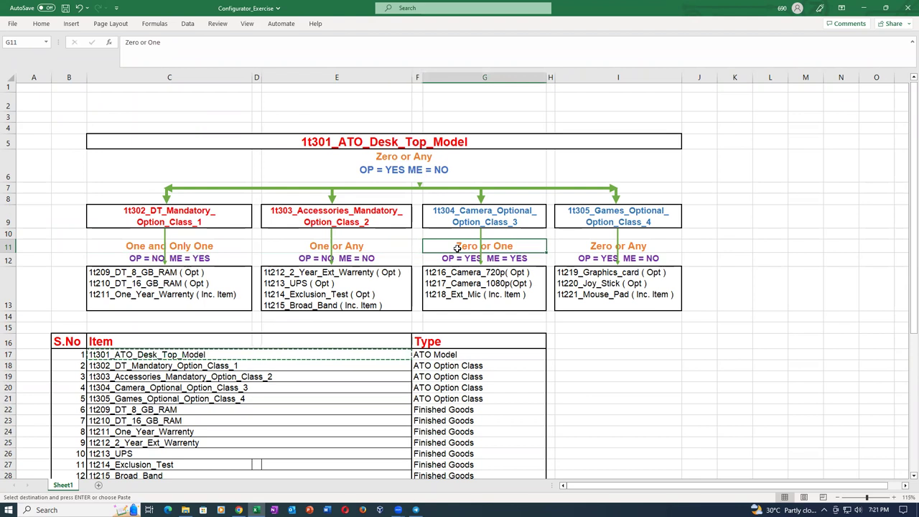
key(alt+Tab)
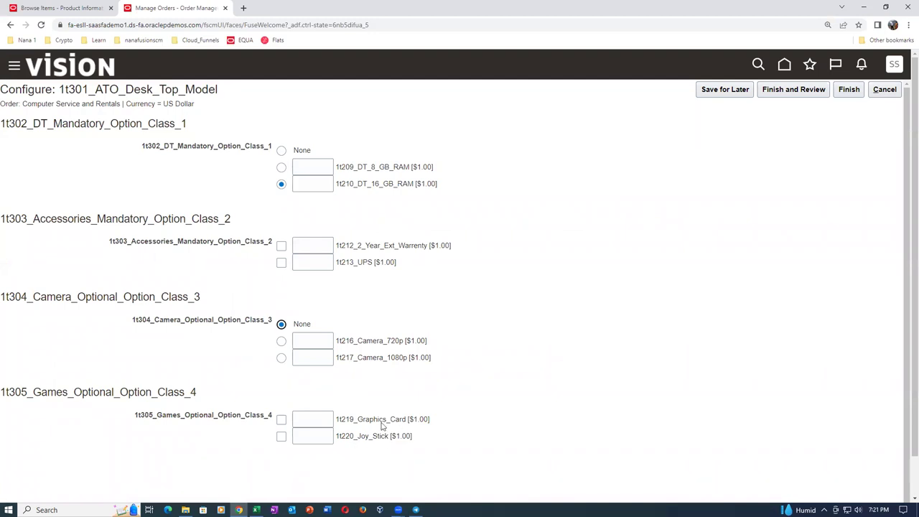
key(alt+Tab)
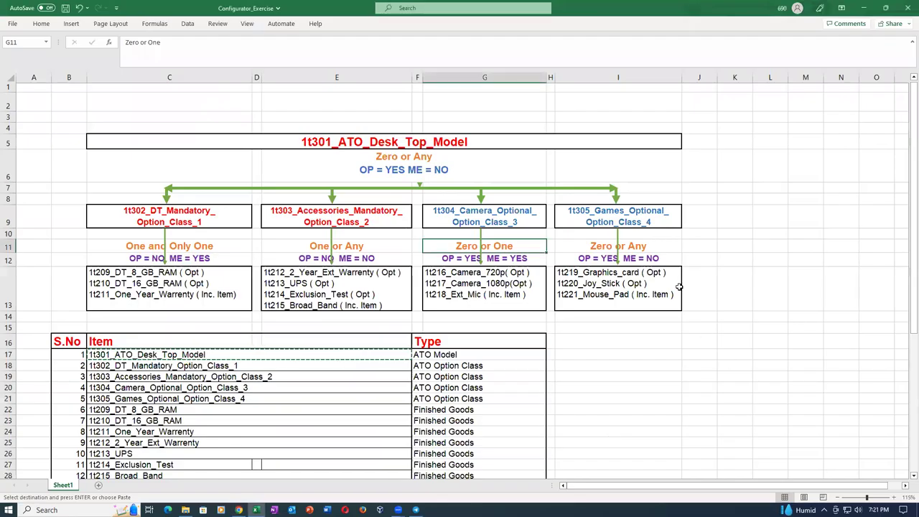
click(596, 247)
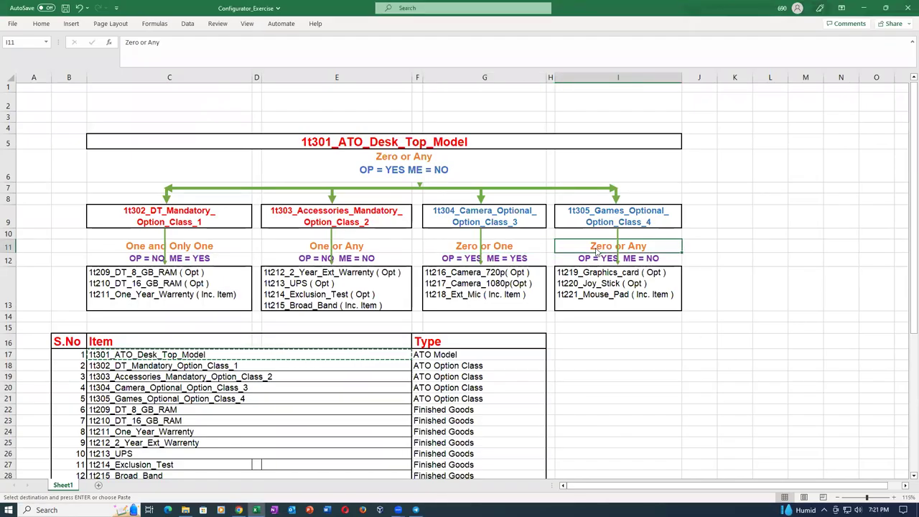
key(alt+Tab)
- Select 1t212_2_Year_Ext_Warrenty and 1t220_Joy_Stick for the model, leaving 1t219_Graphics_Card out, and finish the configuration
click(281, 436)
click(281, 421)
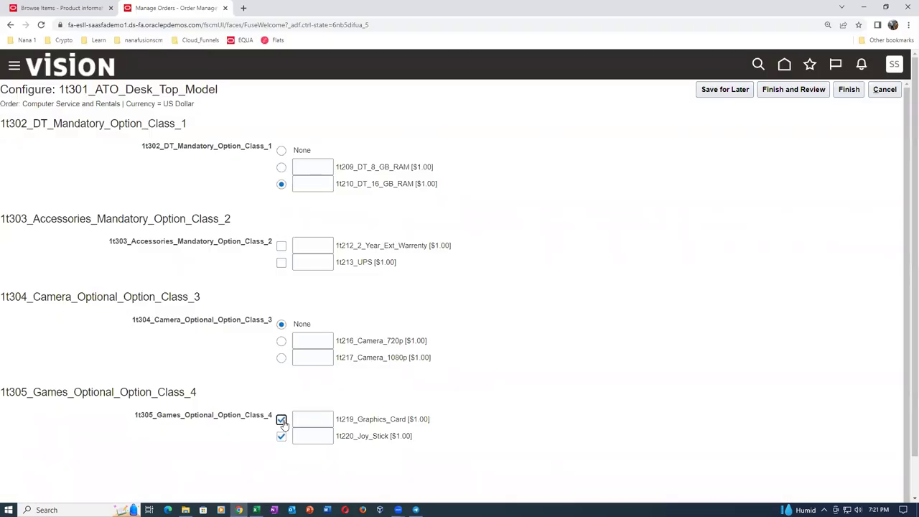
click(282, 420)
click(849, 89)
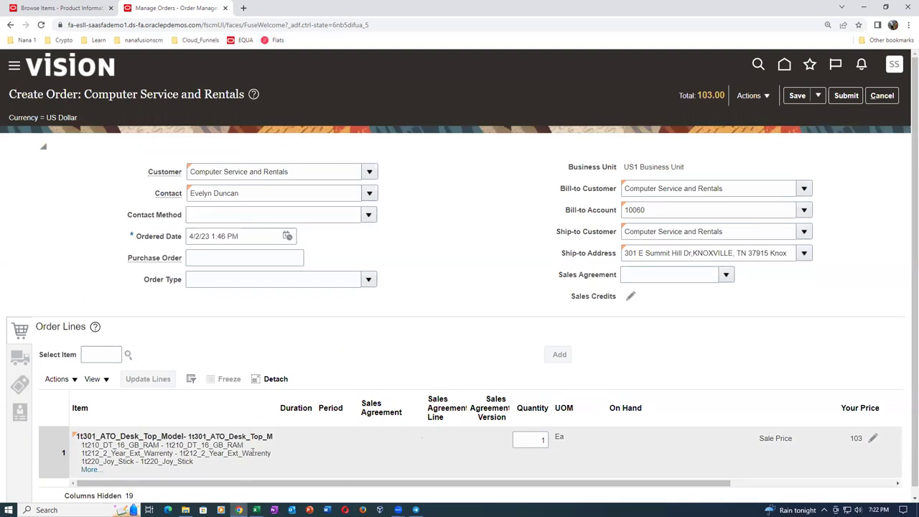
- Review the full component list of the 1t301_ATO_Desk_Top_Model order line and return to the order
click(240, 468)
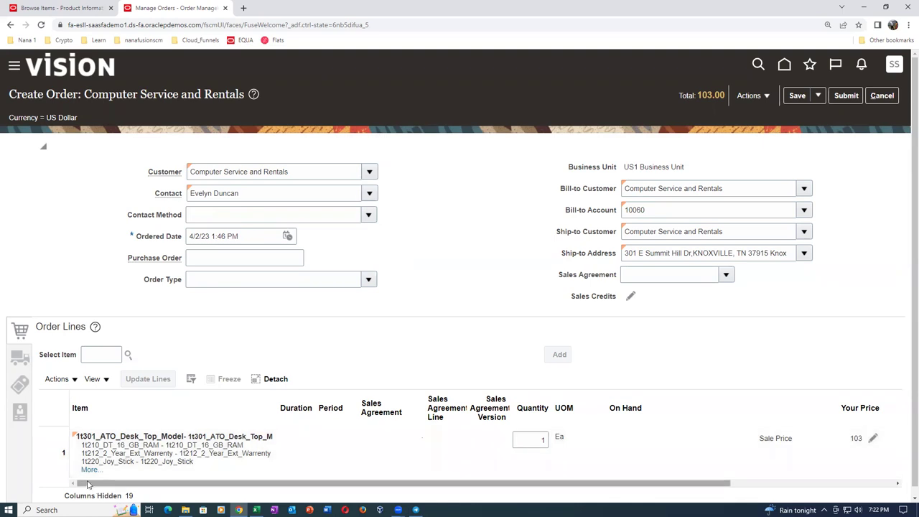
click(89, 470)
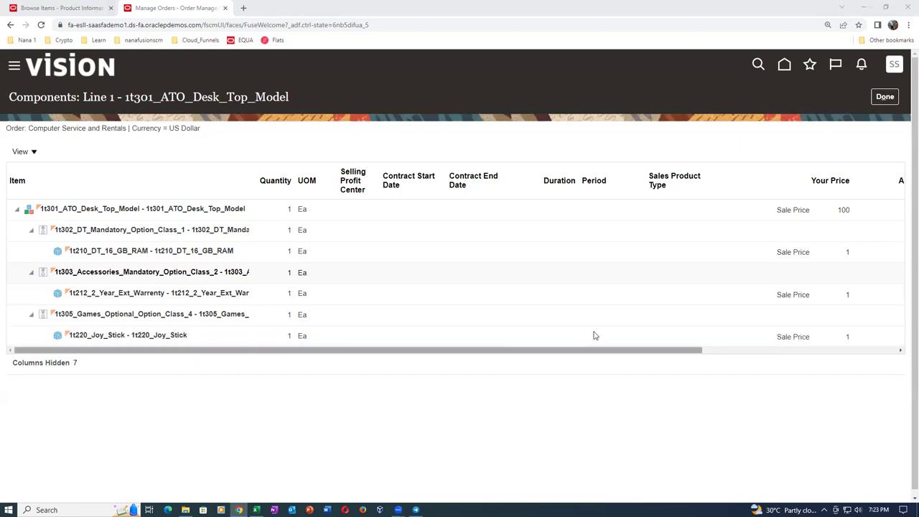
click(884, 96)
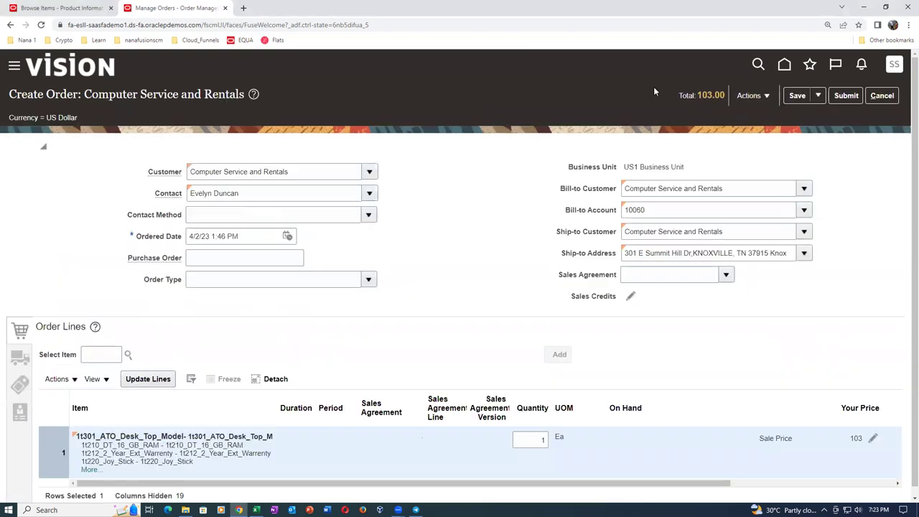
- Try to submit the sales order, and read and dismiss the order validation message
click(840, 97)
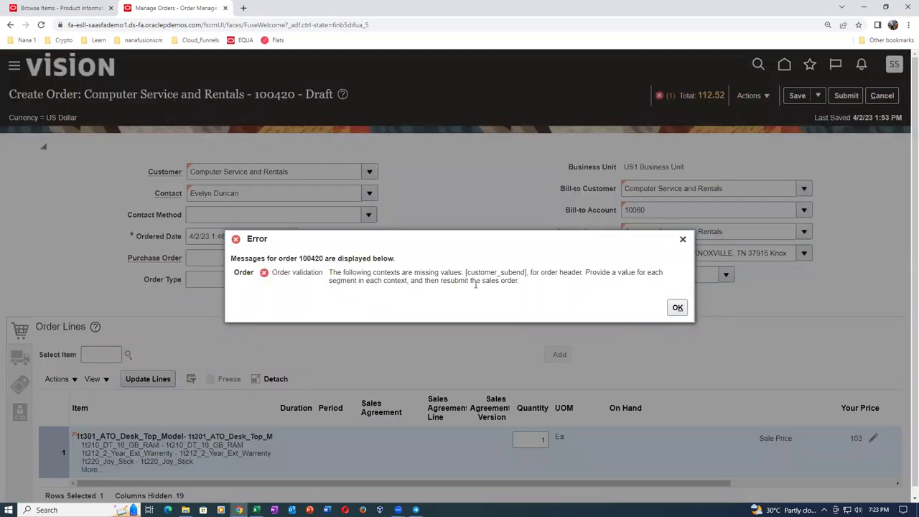
drag(479, 272, 511, 272)
click(677, 308)
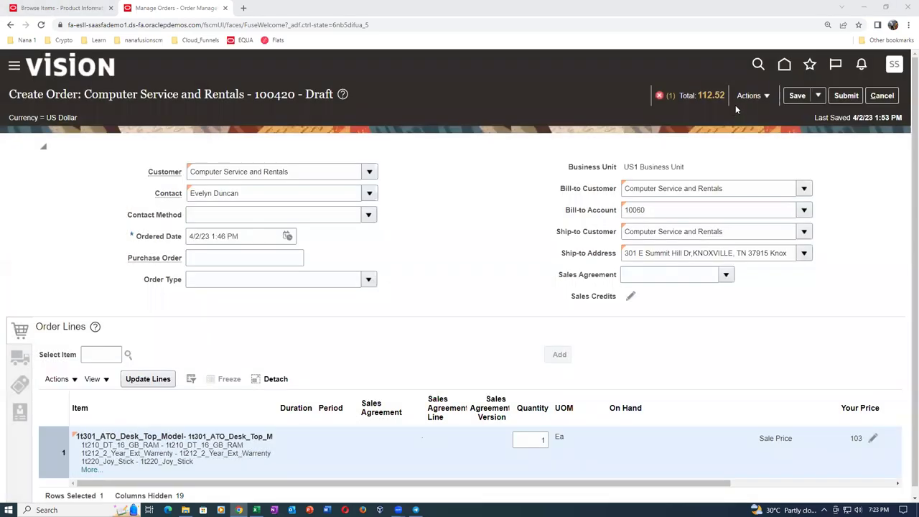
- Fill in the customer_subend context of the order's additional information with address 1 and contact Sabbatical HE
click(751, 96)
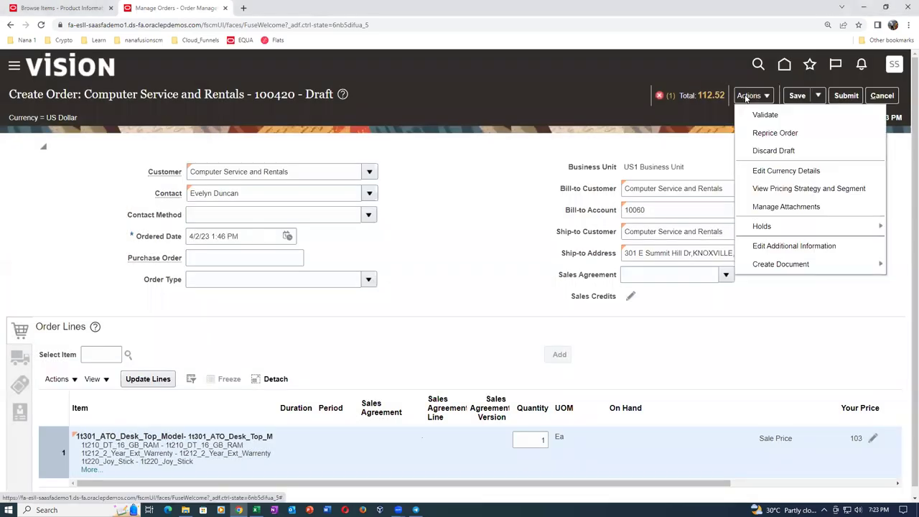
click(783, 247)
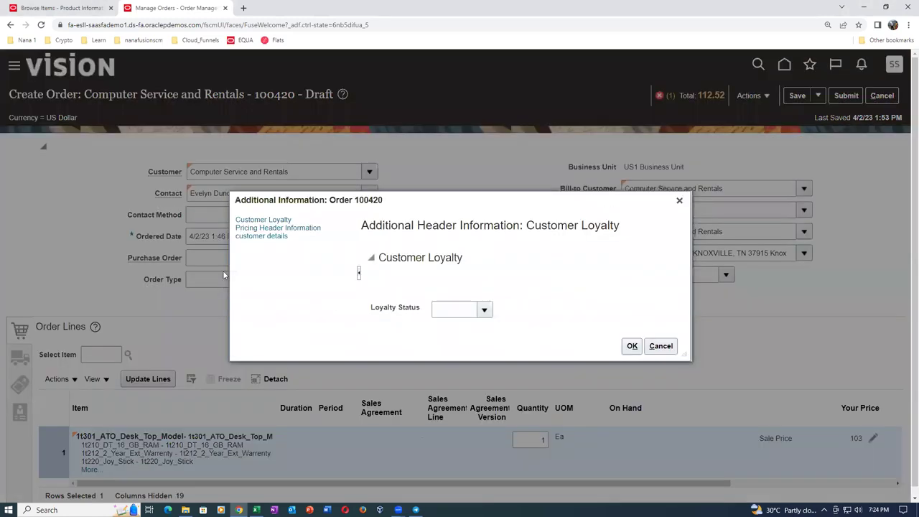
click(276, 237)
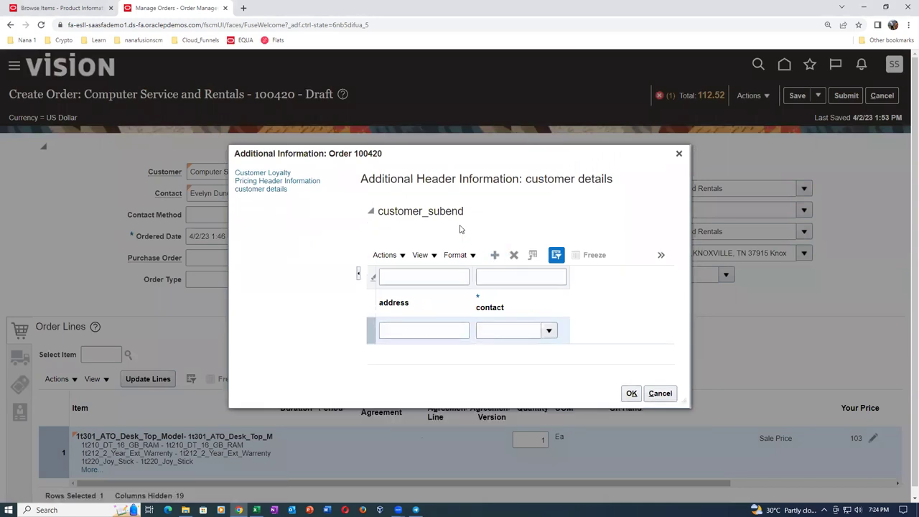
drag(403, 215, 443, 216)
click(433, 331)
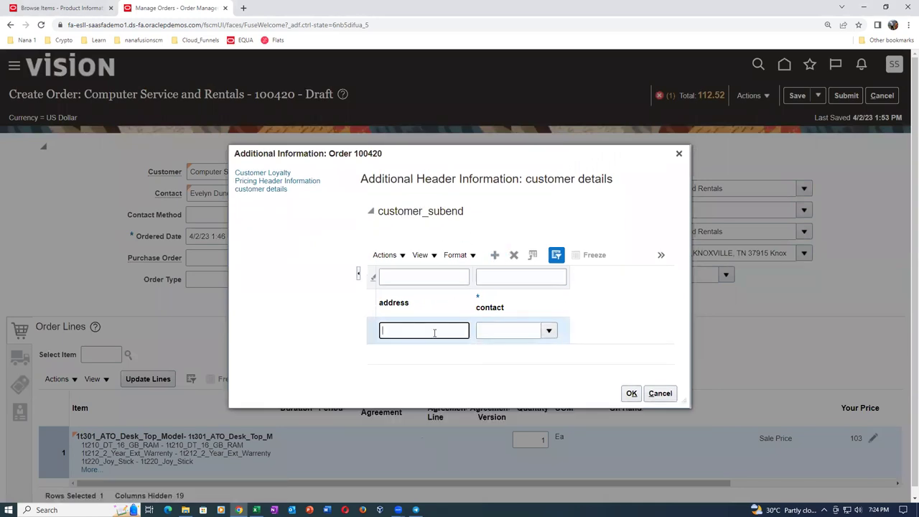
text(1)
click(529, 332)
click(549, 331)
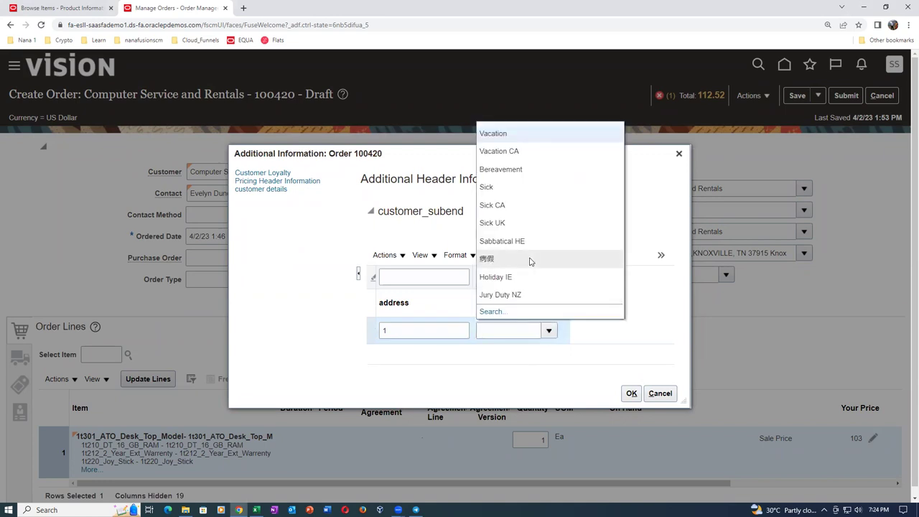
click(529, 239)
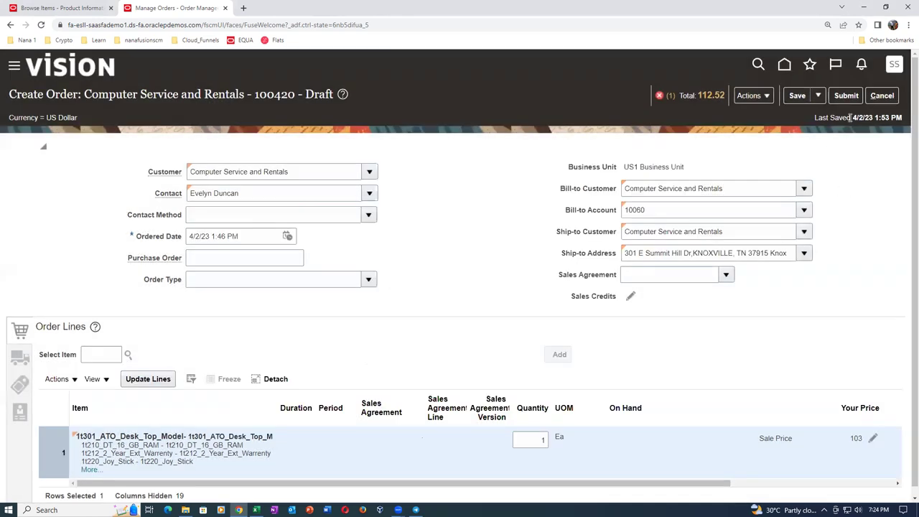
- Resubmit the completed sales order and acknowledge the confirmation
click(846, 95)
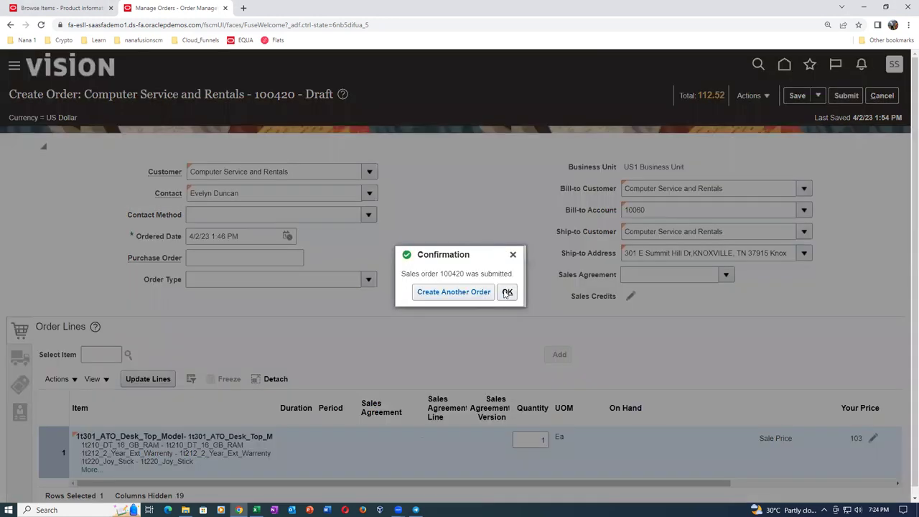
click(507, 293)
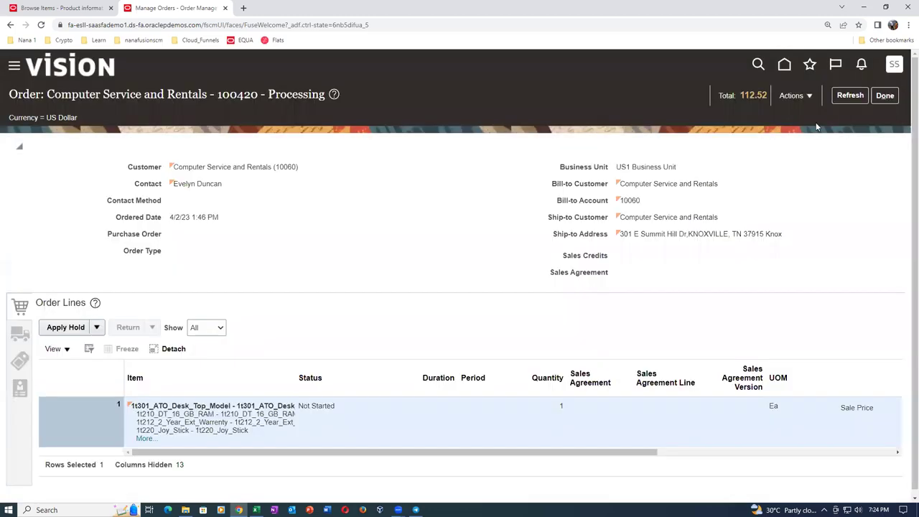
- Switch the submitted order to its fulfillment view and open the orchestration process of fulfillment line 1-1
click(794, 96)
click(747, 229)
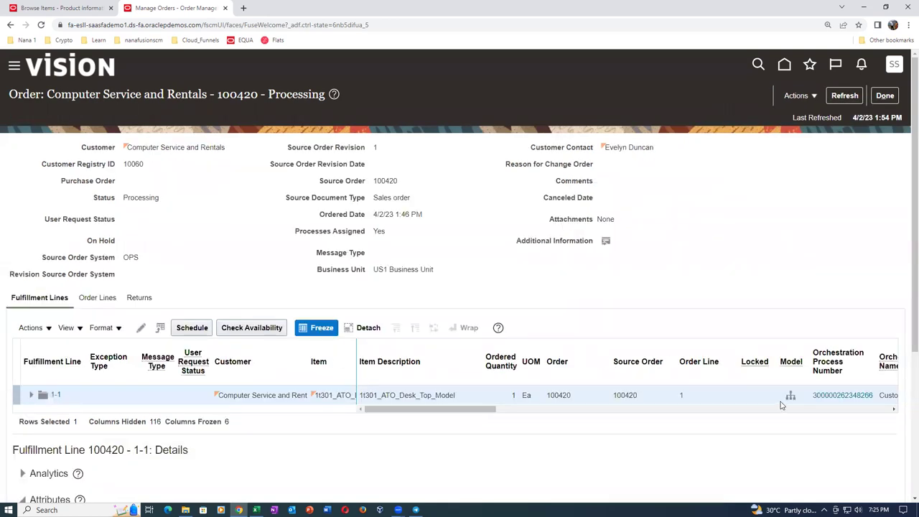
click(837, 396)
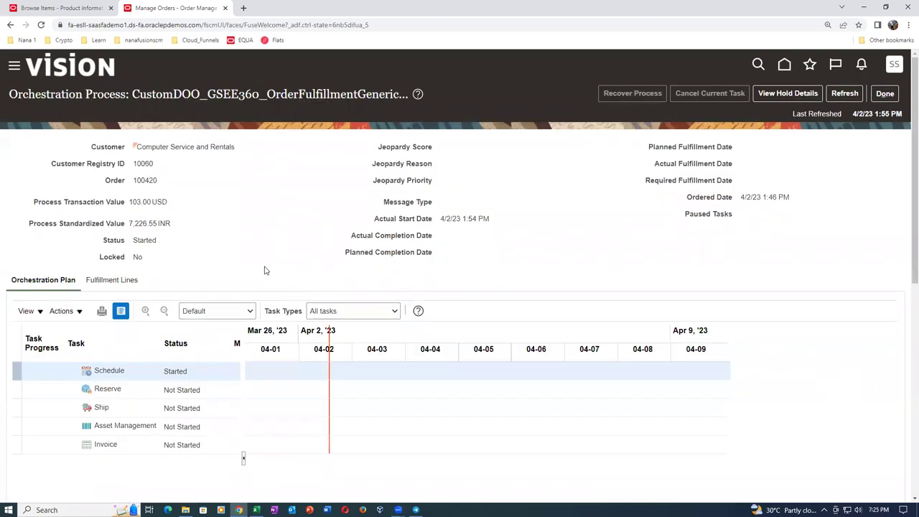
- Review the selection rules of the two mandatory option classes in the Excel workbook
key(alt+Tab)
click(133, 247)
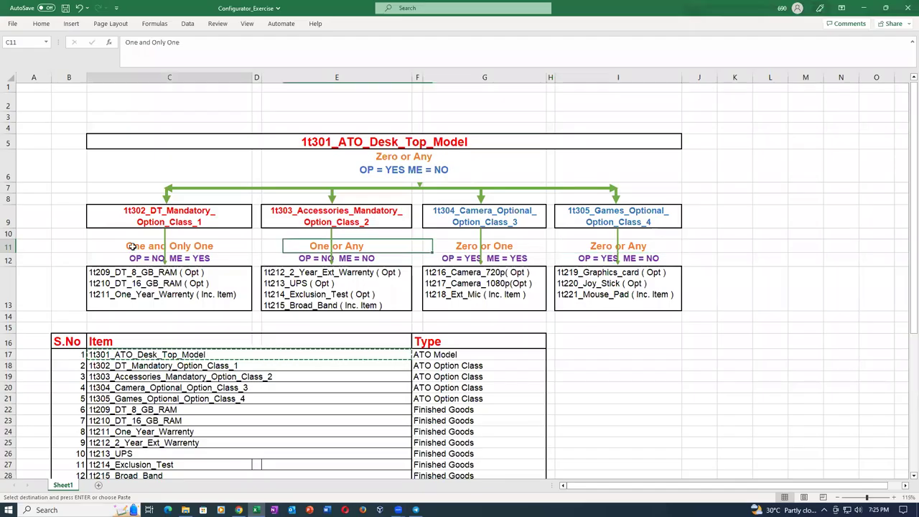
click(355, 244)
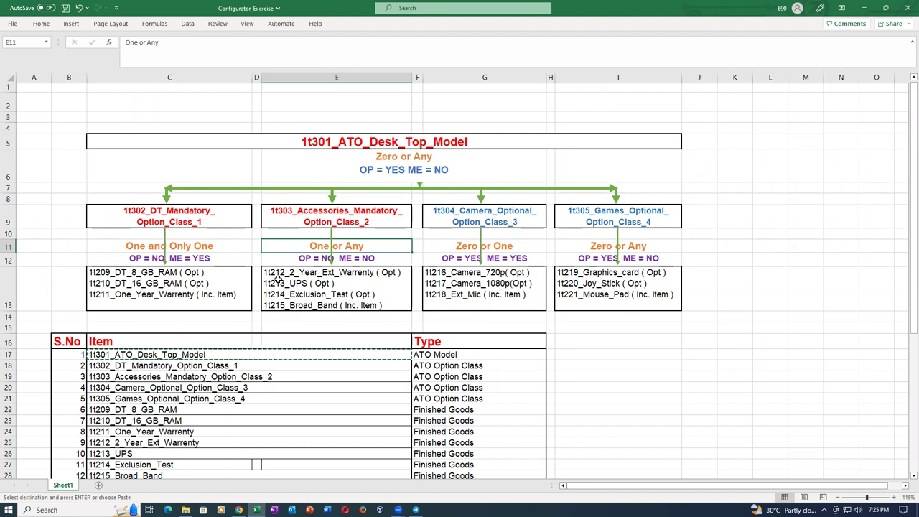
- Return to the orchestration process in Chrome and refresh its task statuses twice
key(alt+Tab)
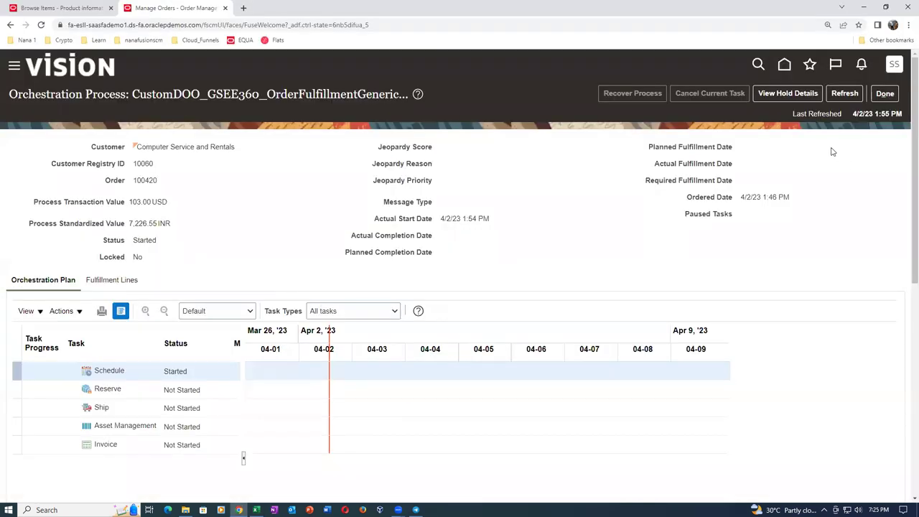
click(851, 93)
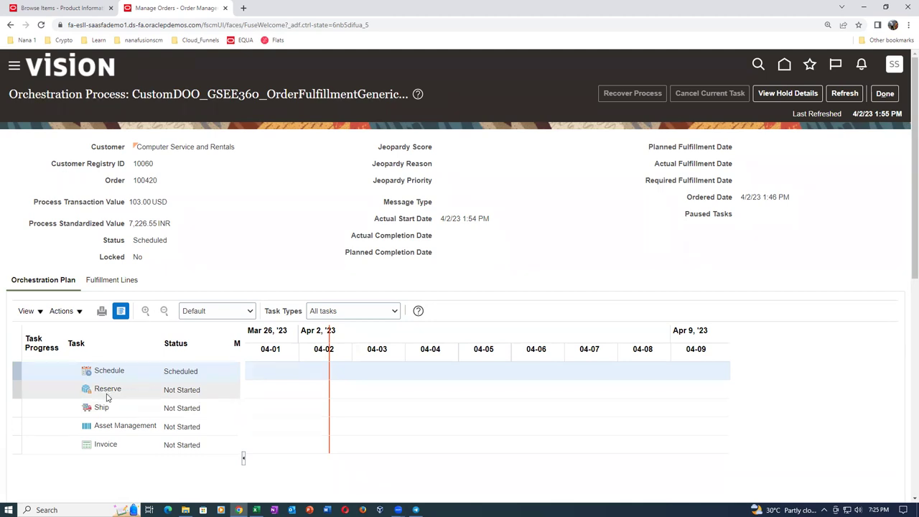
click(849, 93)
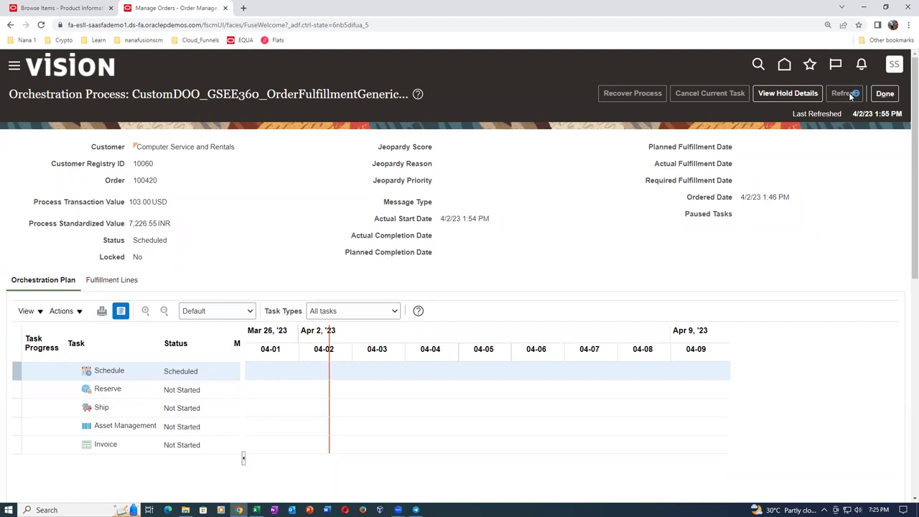
- Refresh the orchestration plan repeatedly and widen the Task column to read the full task names
click(848, 94)
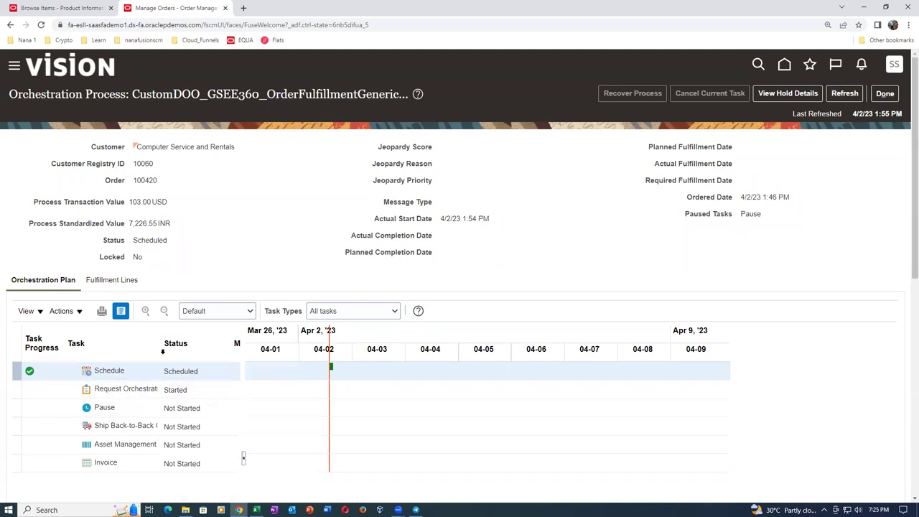
drag(159, 354, 185, 358)
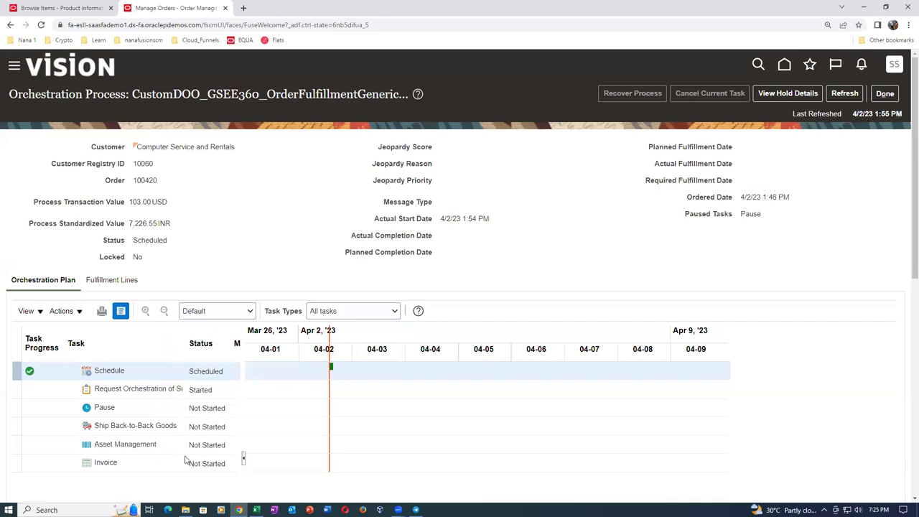
click(844, 93)
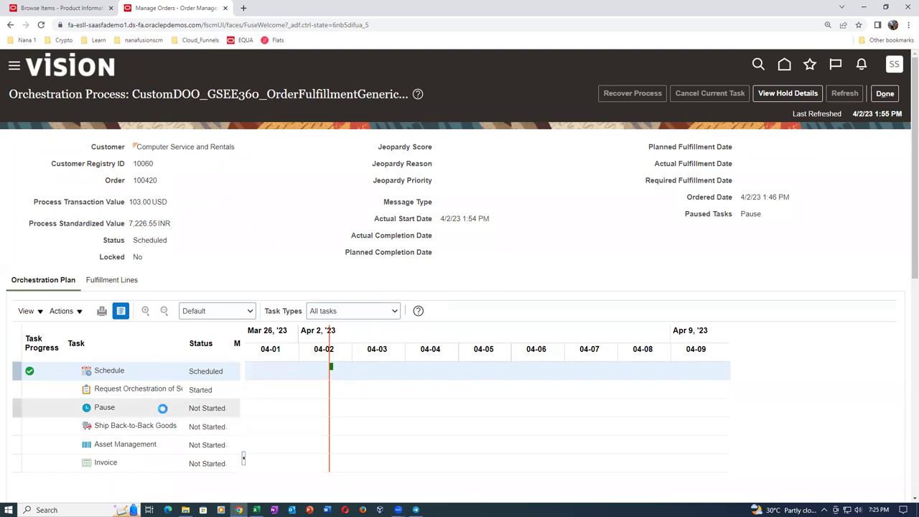
click(838, 94)
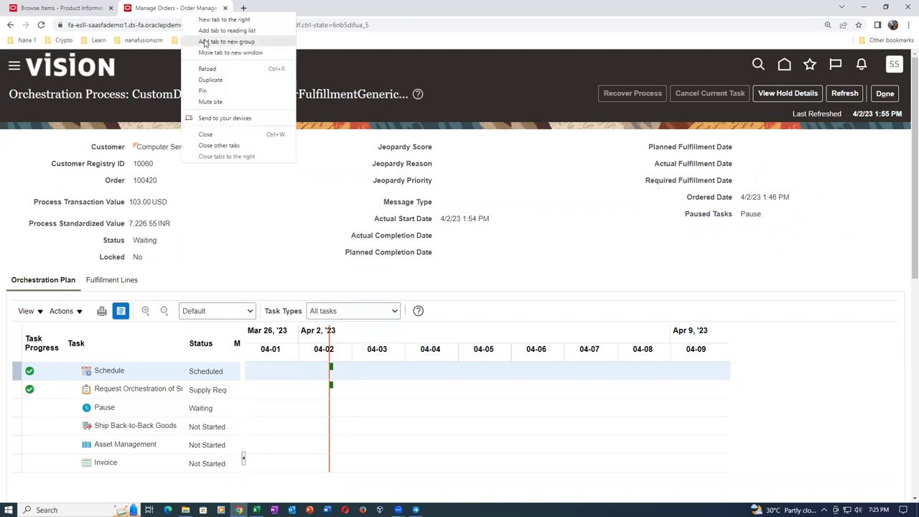
- Duplicate the orchestration process page in a new tab and load the application home page from the shortened fscmUI address
click(209, 80)
click(325, 28)
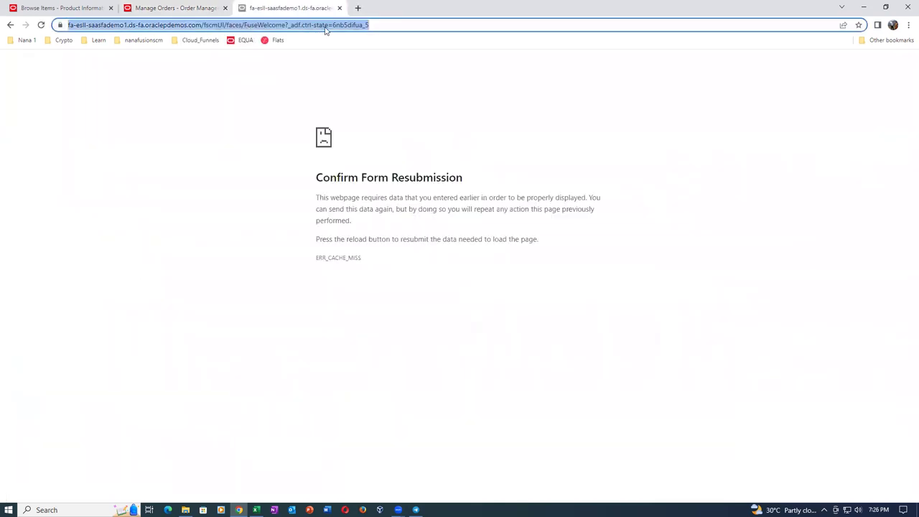
click(441, 24)
key(BackSpace)
key(BackSpace)
key(BackSpace)
key(BackSpace)
key(BackSpace)
key(BackSpace)
key(BackSpace)
key(BackSpace)
key(BackSpace)
key(BackSpace)
key(BackSpace)
key(BackSpace)
key(BackSpace)
key(BackSpace)
key(BackSpace)
key(BackSpace)
key(BackSpace)
key(BackSpace)
key(BackSpace)
key(BackSpace)
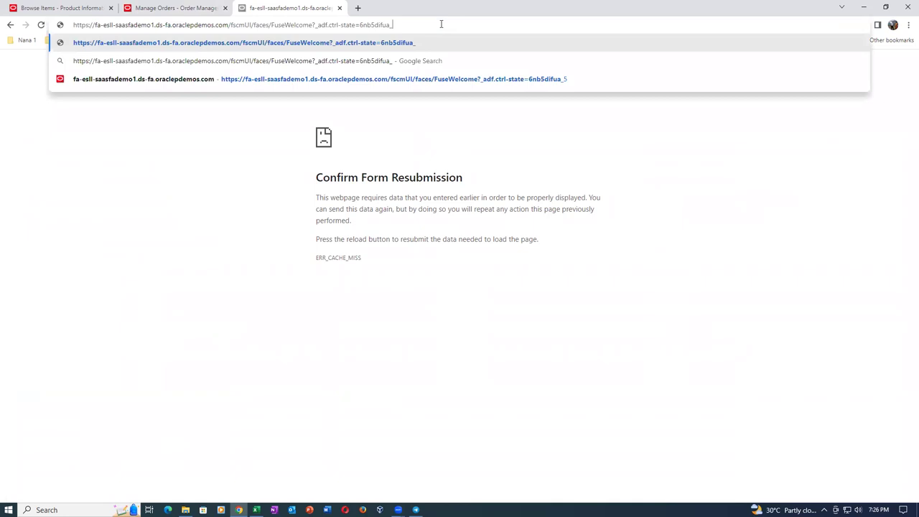
key(BackSpace)
key(BackSpace)
key(BackSpace)
key(BackSpace)
key(BackSpace)
key(BackSpace)
key(BackSpace)
key(BackSpace)
key(BackSpace)
key(BackSpace)
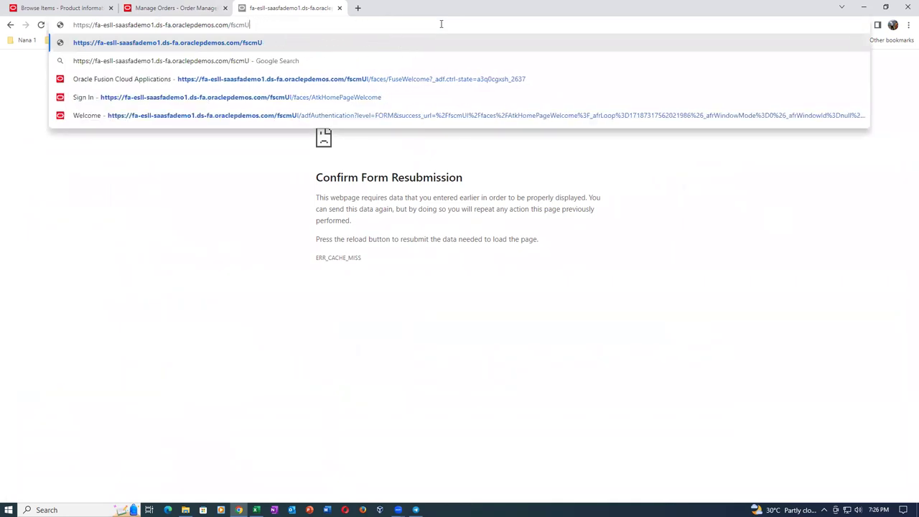
key(Return)
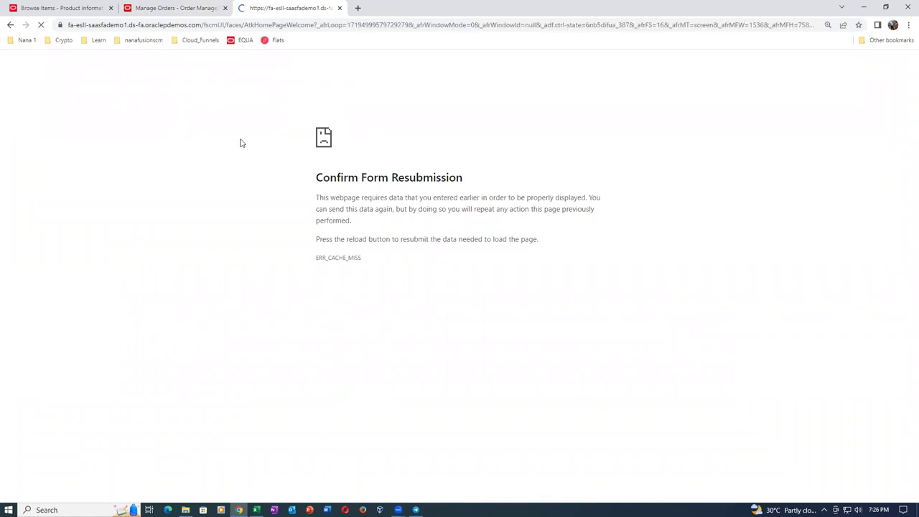
- Open Setup and Maintenance, search for man%order%para%, and open the Manage Order Management Parameters task
click(894, 69)
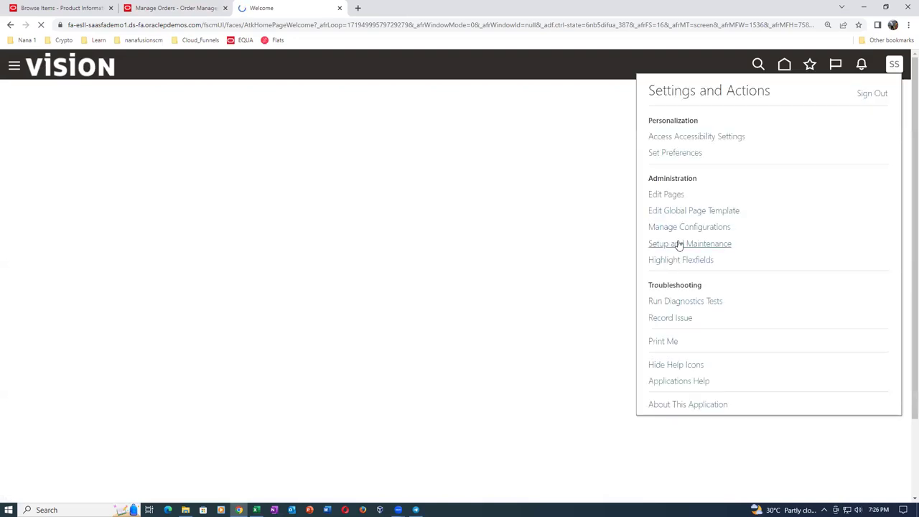
click(678, 244)
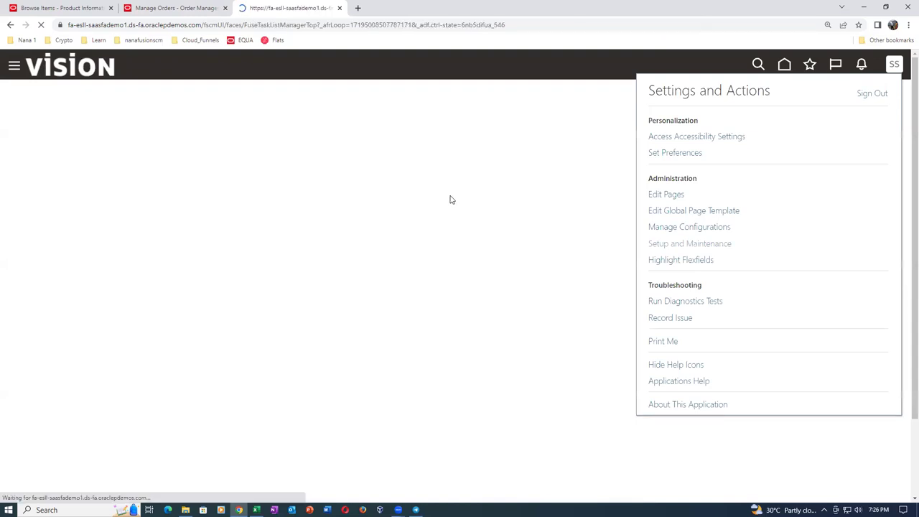
click(898, 225)
click(789, 228)
click(320, 136)
text(man%ord)
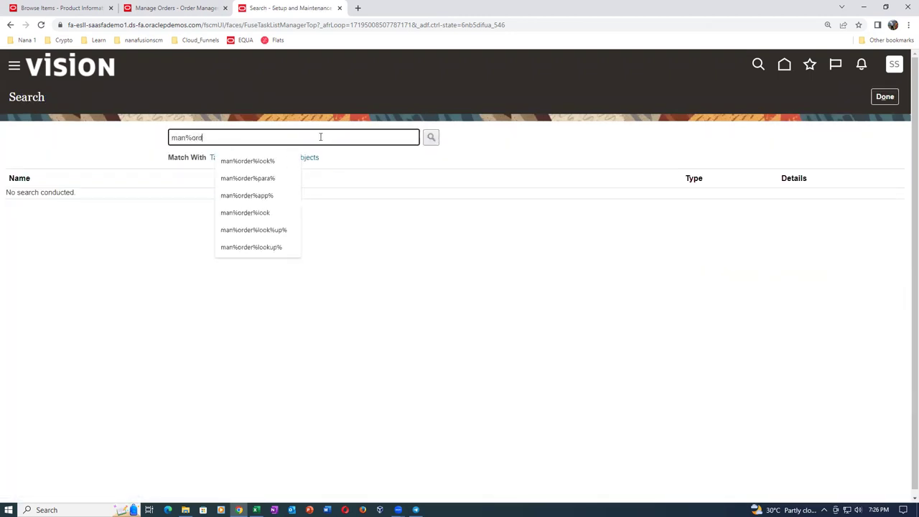
text(er%para%)
key(Return)
click(72, 197)
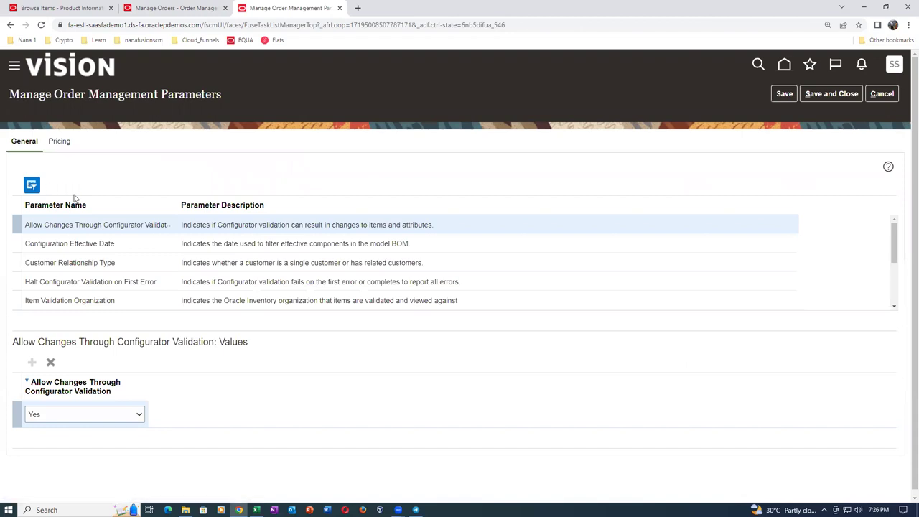
- Filter the parameter names by %jeo% and examine the Enable Orchestration Process Planning and Calculate Jeopardy setting
click(74, 206)
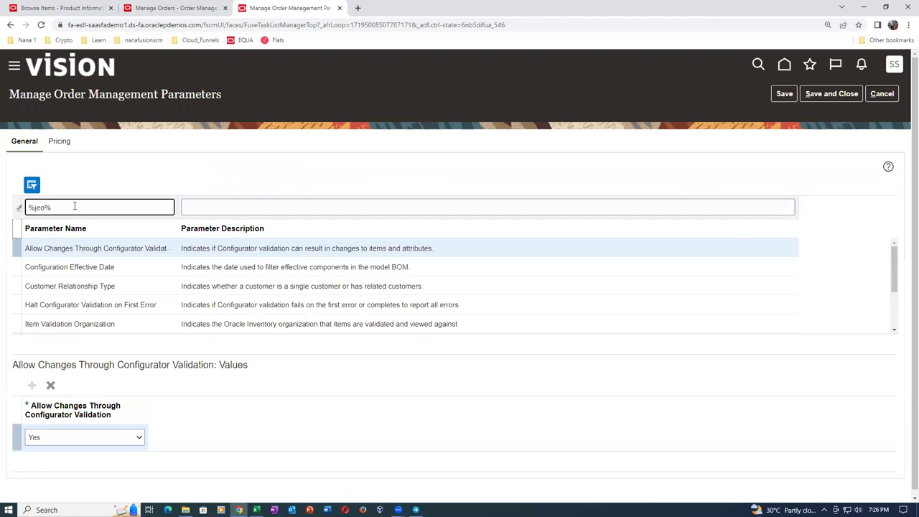
key(Return)
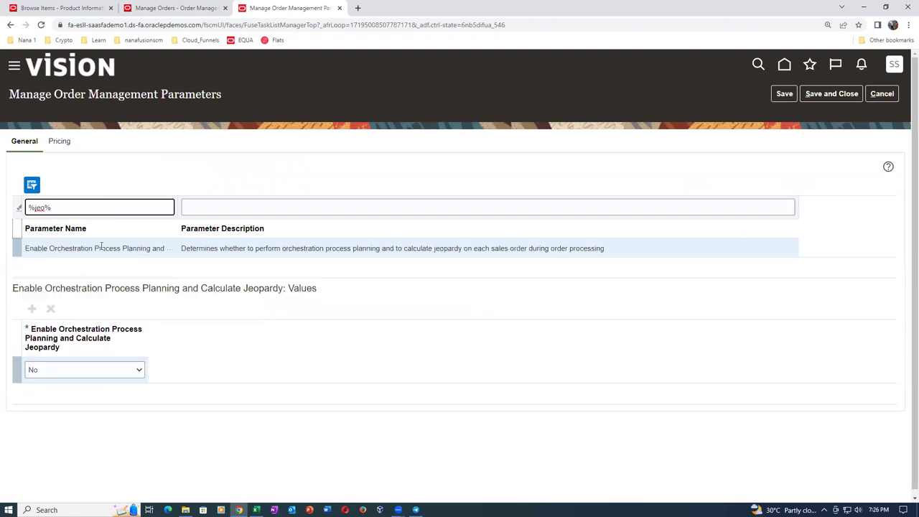
click(101, 248)
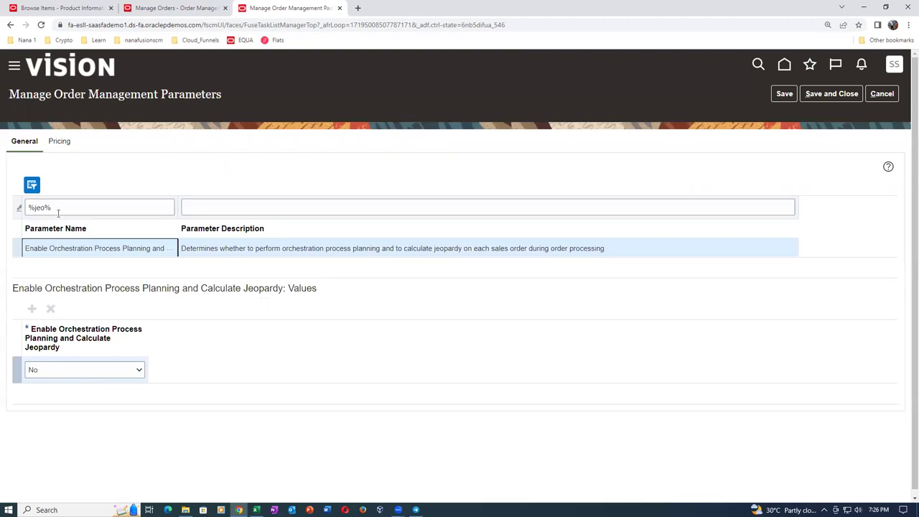
- Refresh the order's orchestration process in the Manage Orders page and return to the order management parameters
click(207, 9)
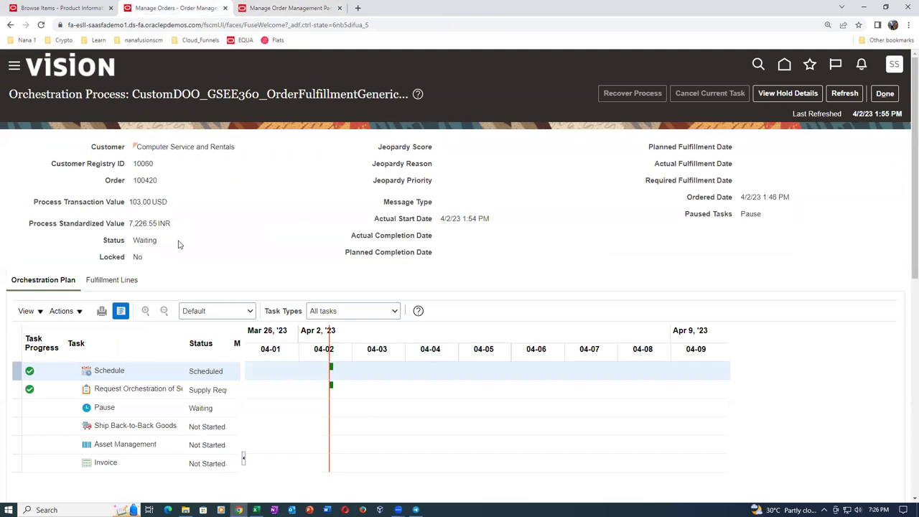
click(845, 94)
click(293, 10)
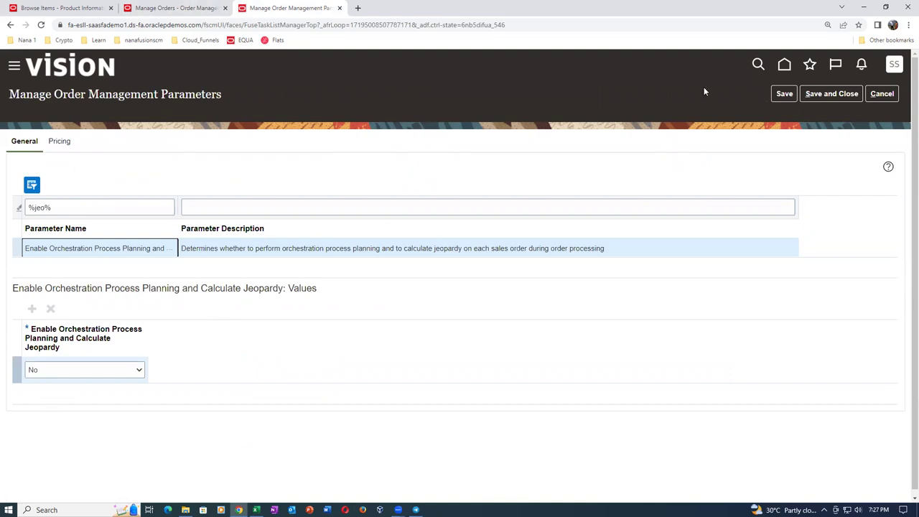
- Leave the order management parameters without saving and open the Scheduled Processes overview from the favorites
click(882, 94)
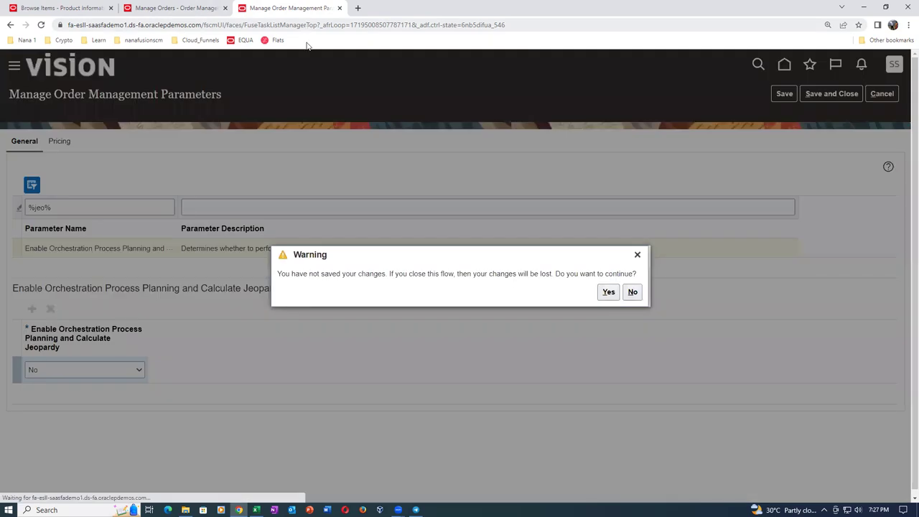
click(608, 291)
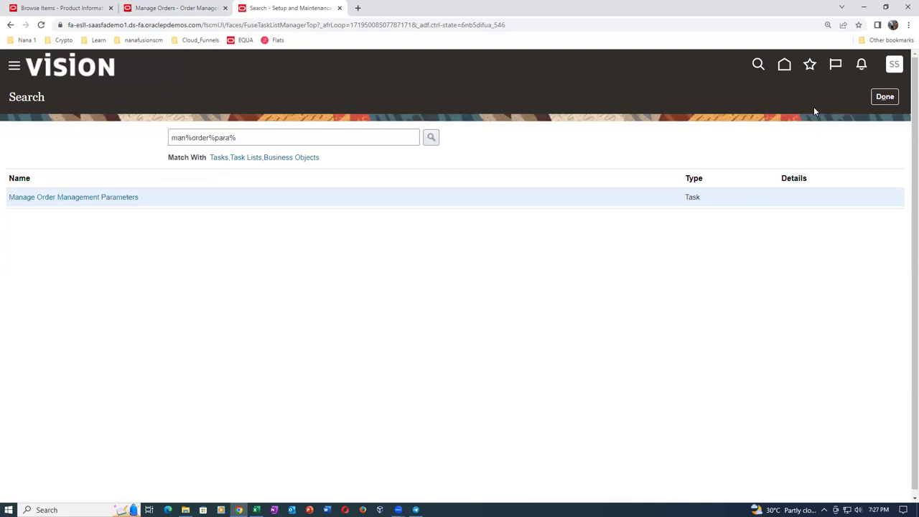
click(811, 66)
click(621, 208)
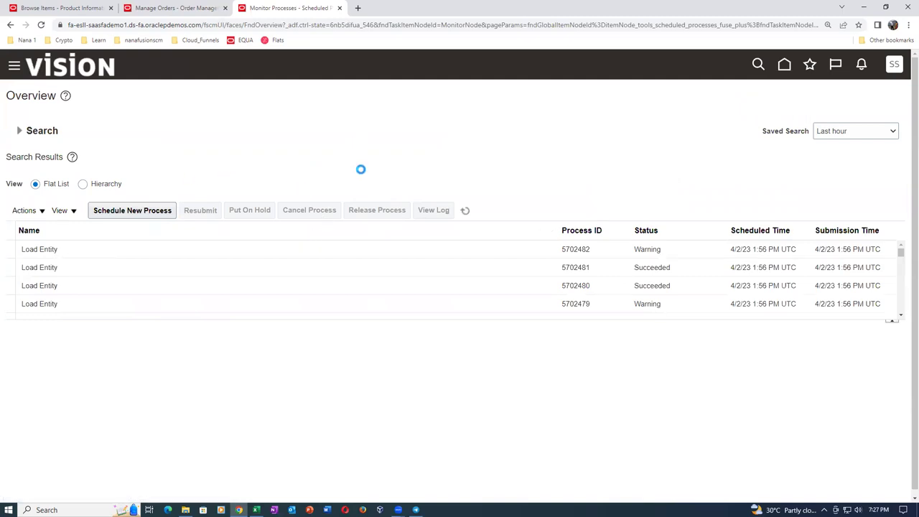
- Check the Pause task in the orchestration plan and set up a new scheduled process for the Release Pause Tasks job
click(199, 16)
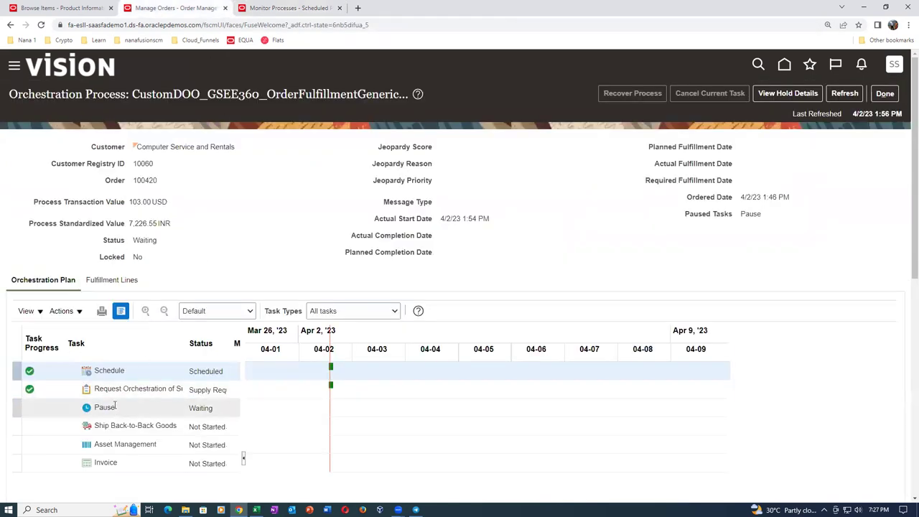
click(287, 8)
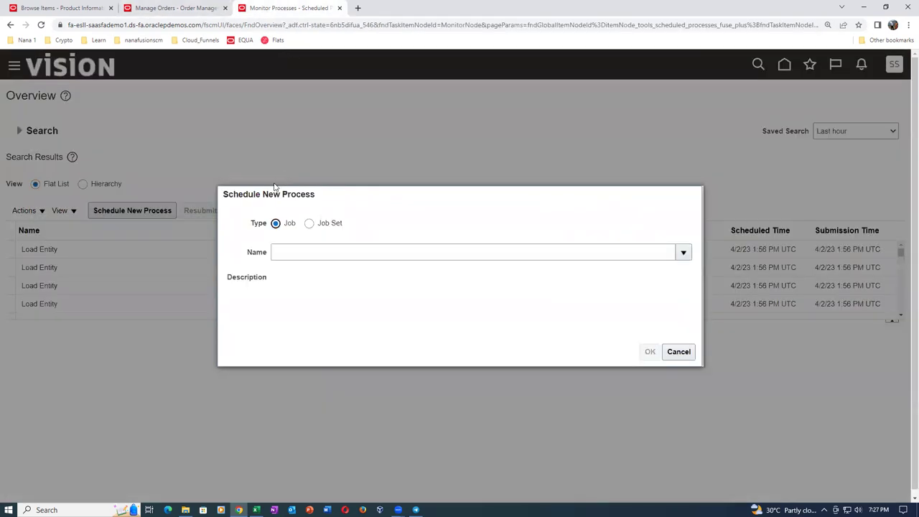
click(391, 250)
text(rel%pause%task)
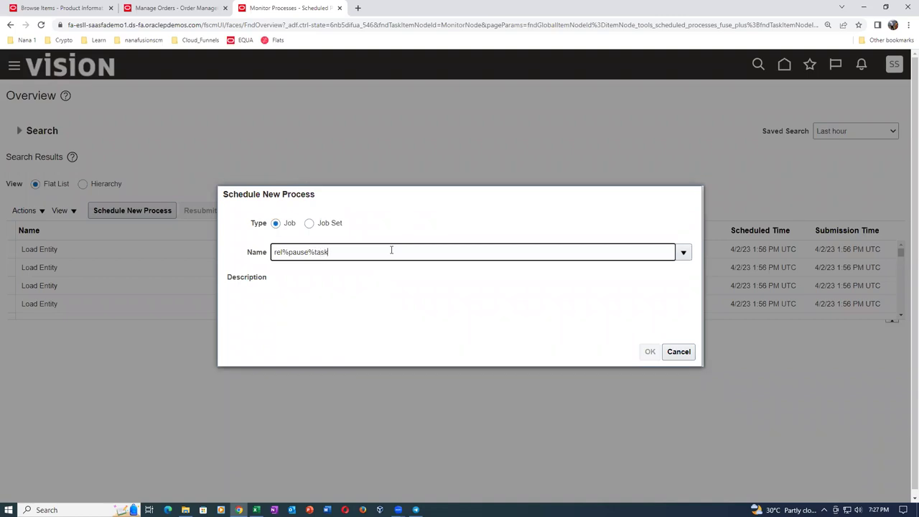
text(%)
key(Tab)
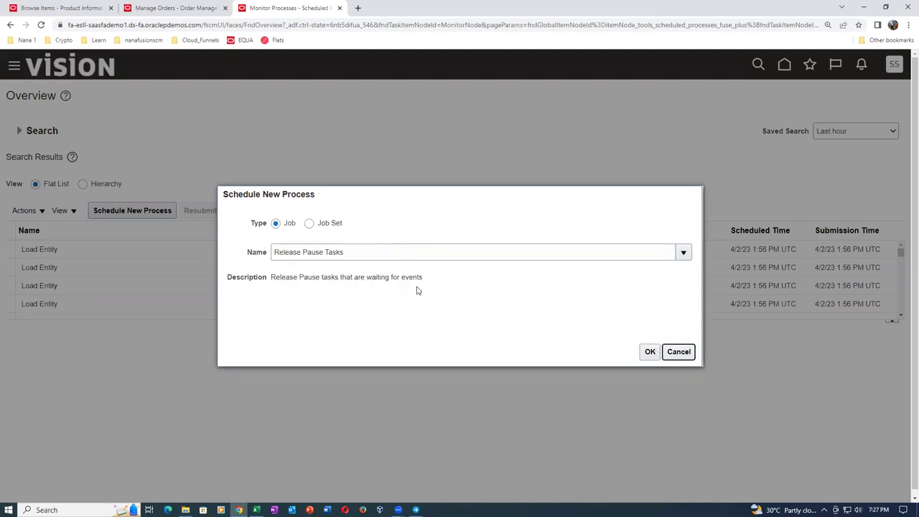
click(650, 352)
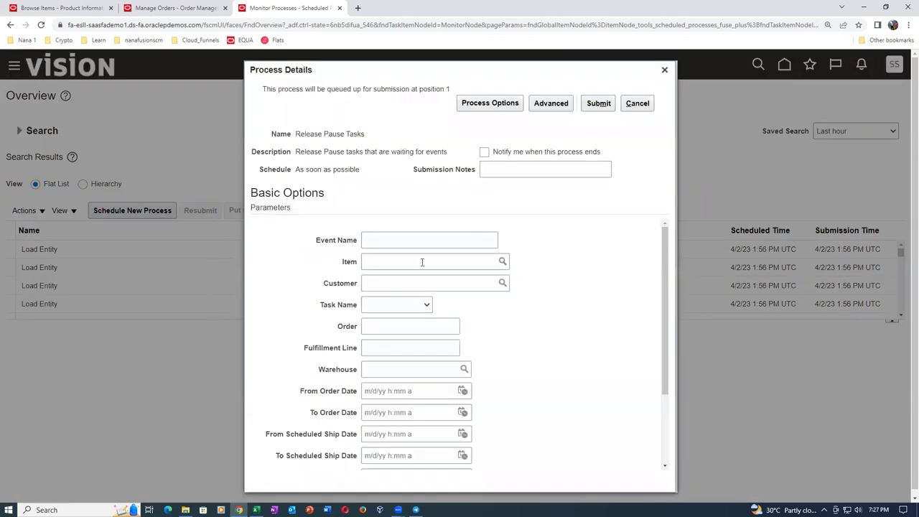
- Enter the sales order's number in the Order parameter of Release Pause Tasks, submit the process and acknowledge the confirmation
click(400, 326)
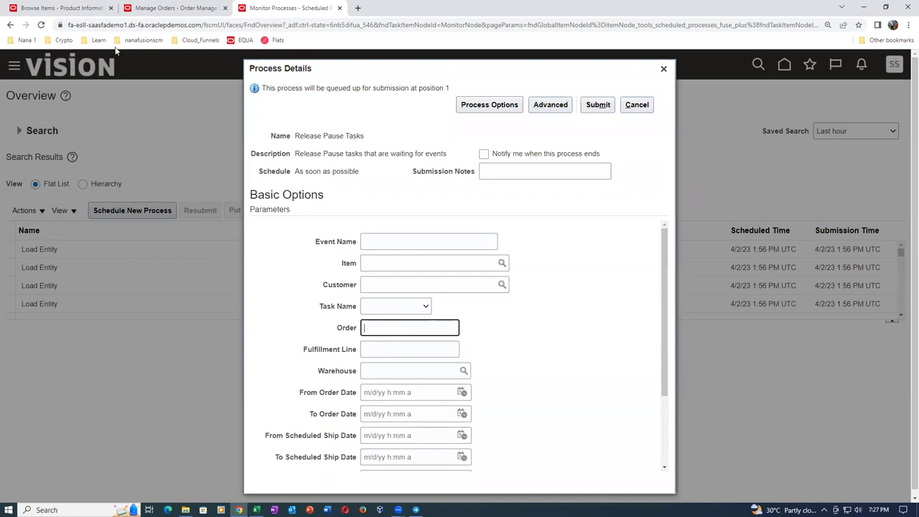
click(149, 10)
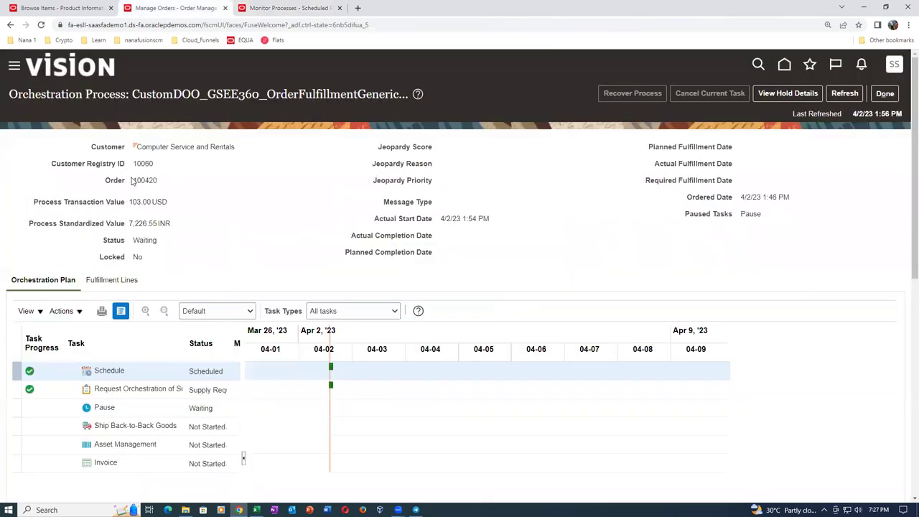
double_click(146, 180)
click(287, 8)
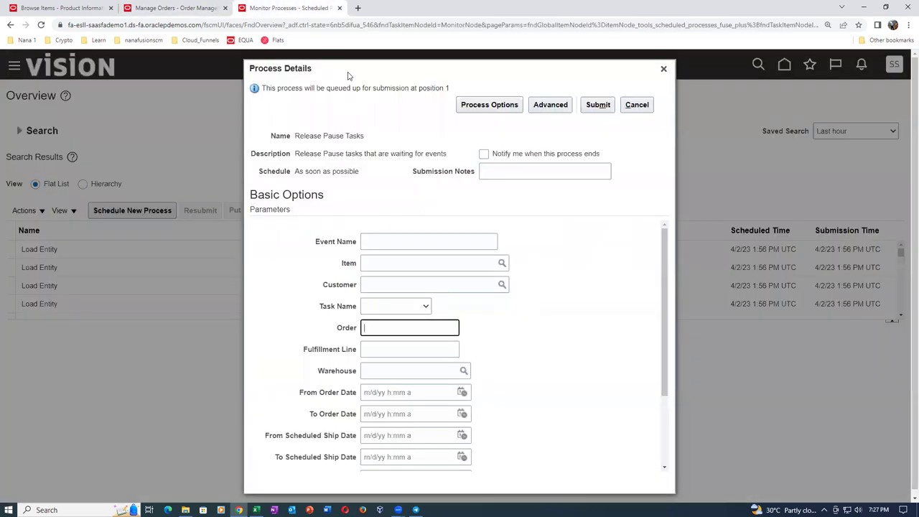
text(100420)
key(Tab)
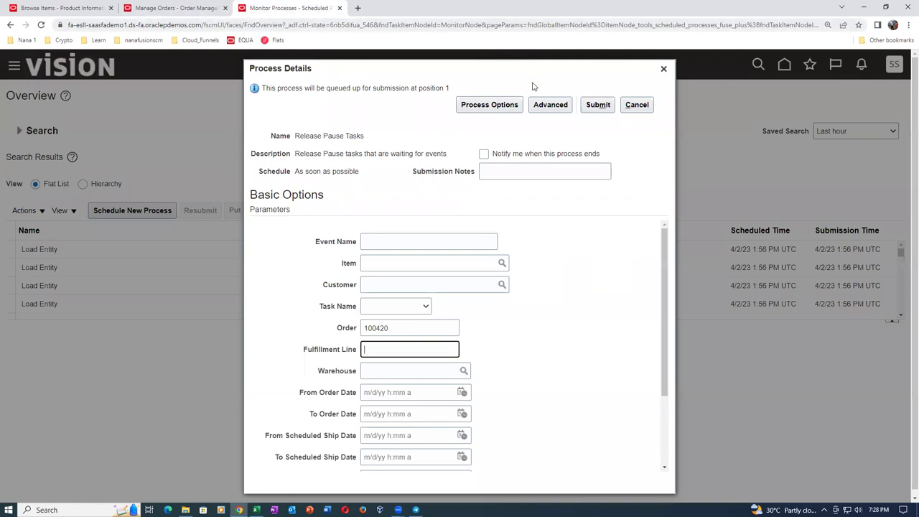
click(598, 106)
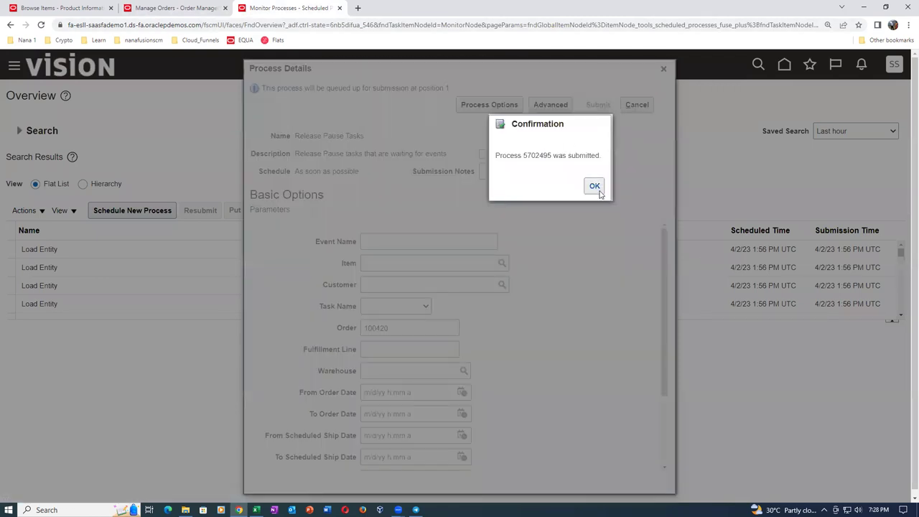
click(596, 186)
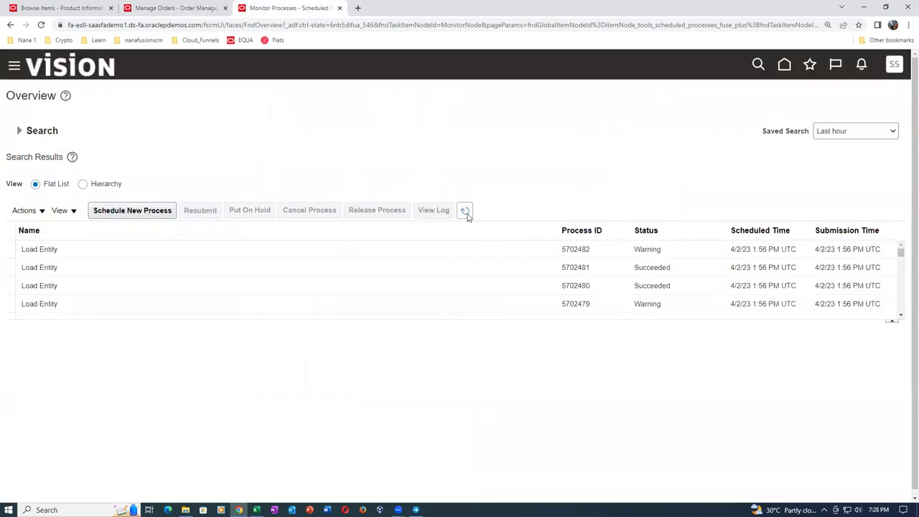
- Refresh the scheduled process list to monitor Release Pause Tasks, and return to the order's orchestration process
click(465, 212)
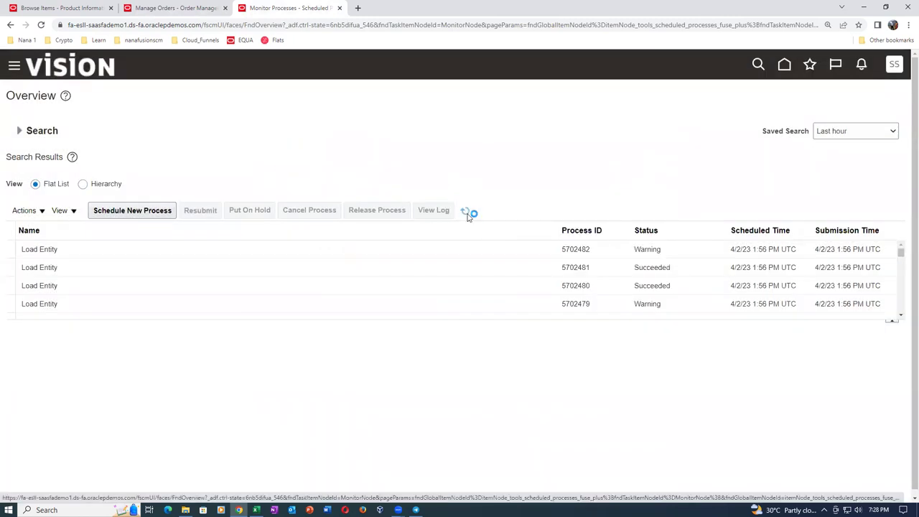
click(466, 212)
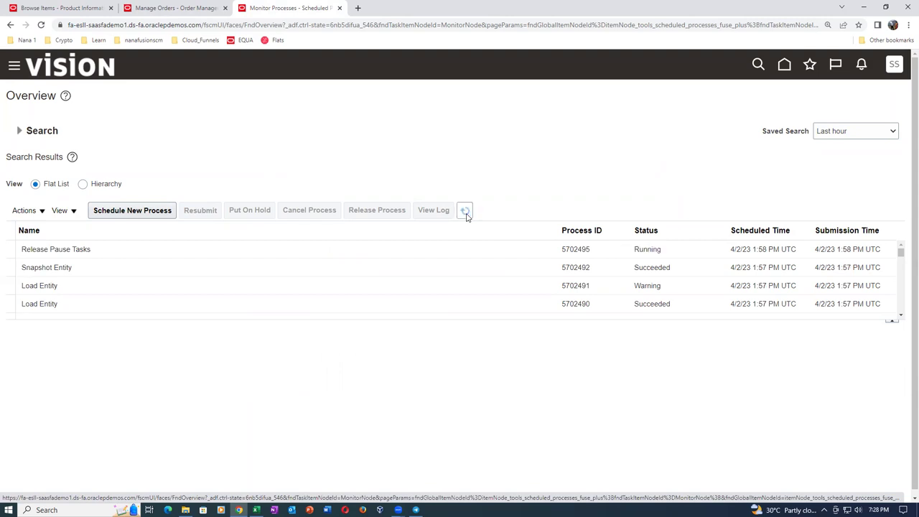
click(466, 215)
click(466, 213)
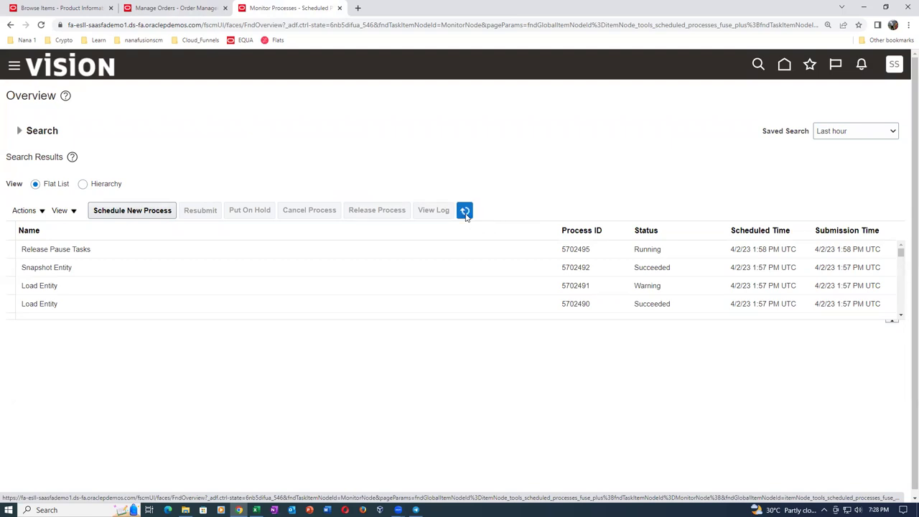
click(171, 10)
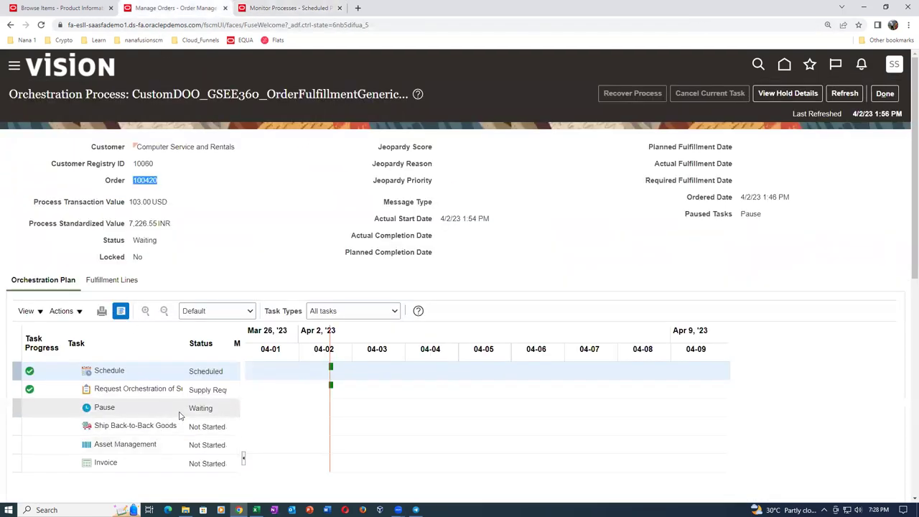
- Refresh the scheduled process list and the order's orchestration process repeatedly to check whether the Pause task is released
click(303, 8)
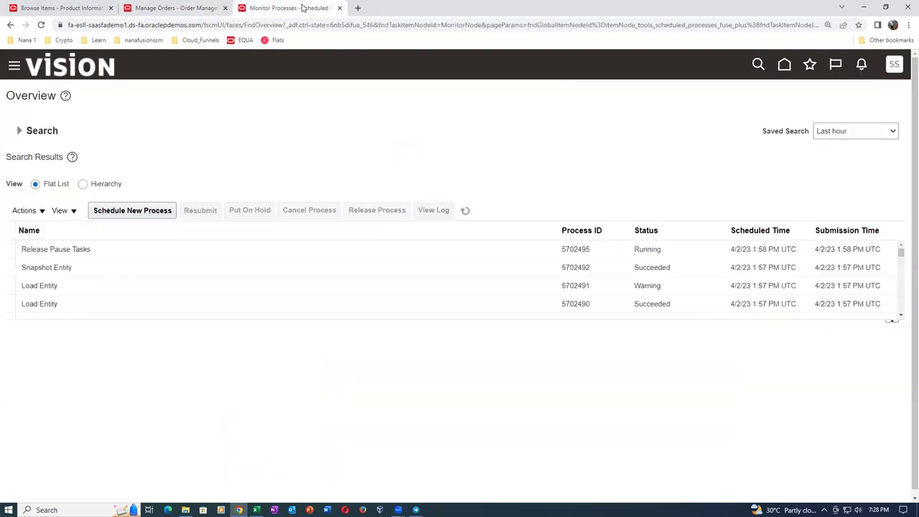
click(464, 218)
click(172, 8)
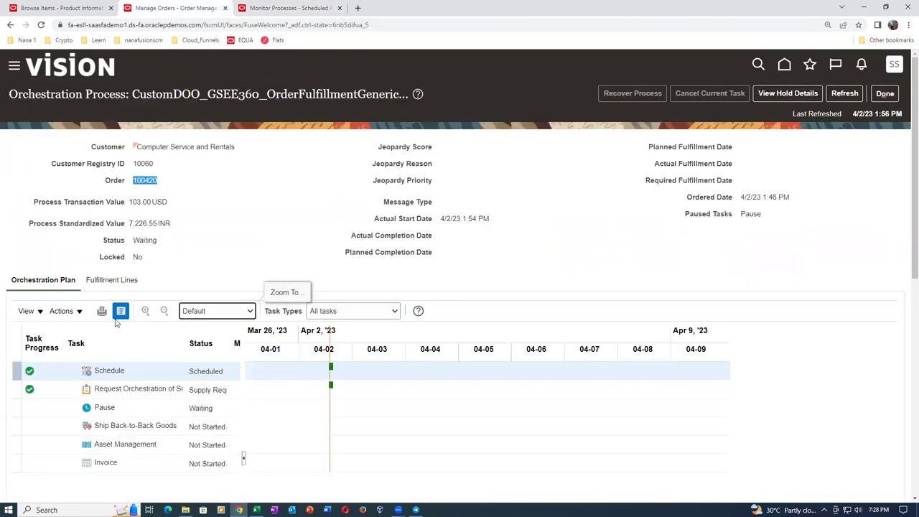
click(845, 94)
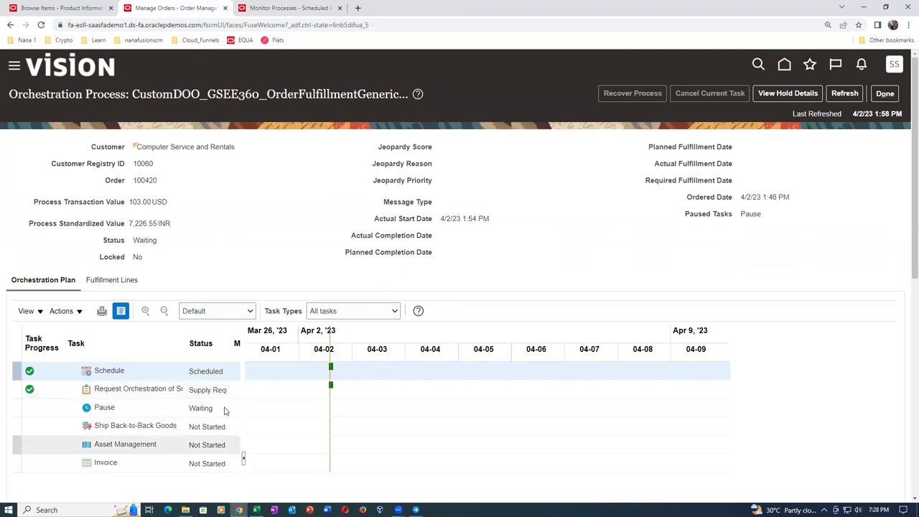
click(842, 95)
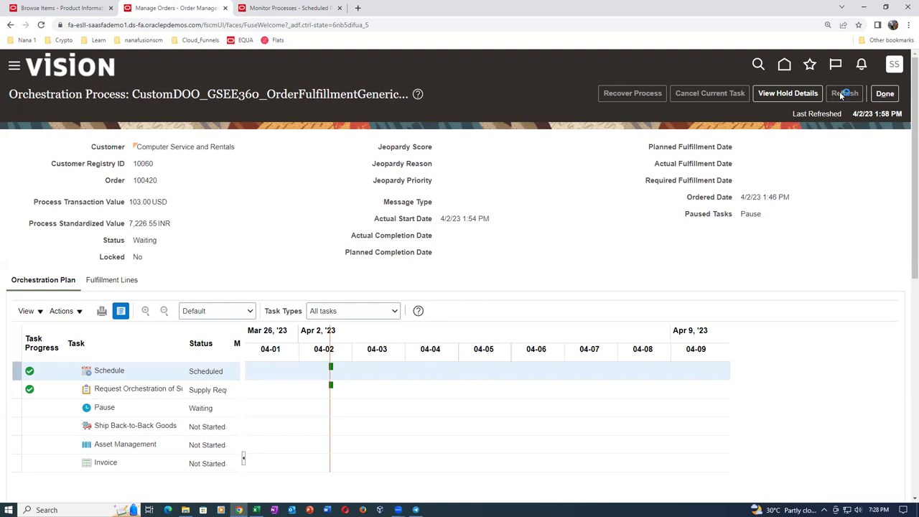
click(842, 95)
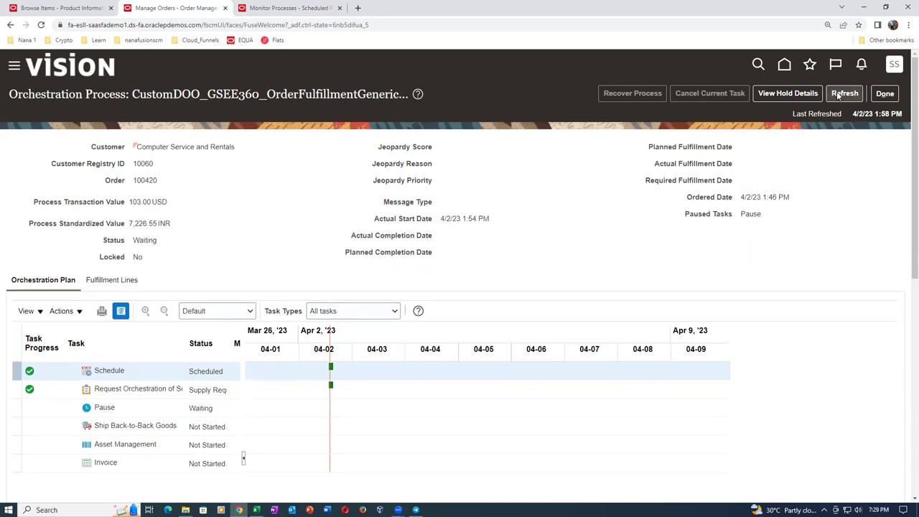
click(838, 95)
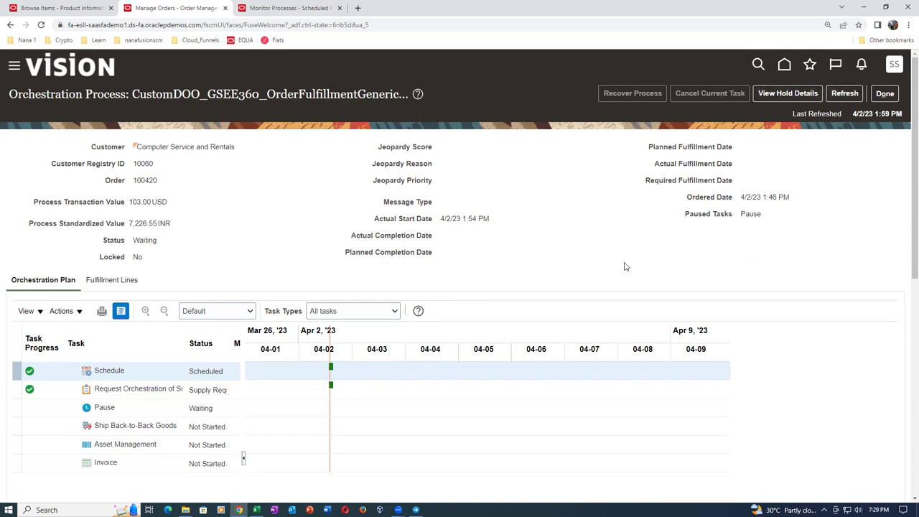
- Check the Pause task against the details of the Release Pause Tasks process, and refresh the orchestration process again
click(131, 412)
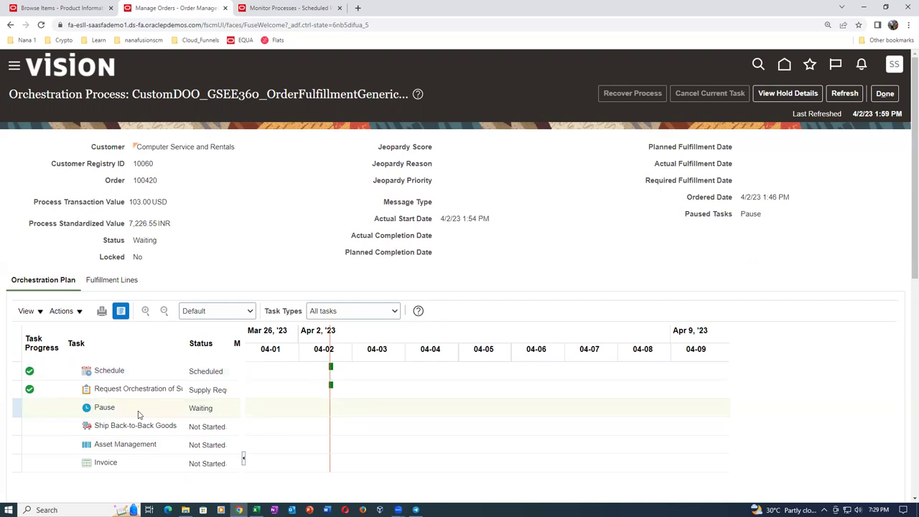
click(849, 100)
click(314, 12)
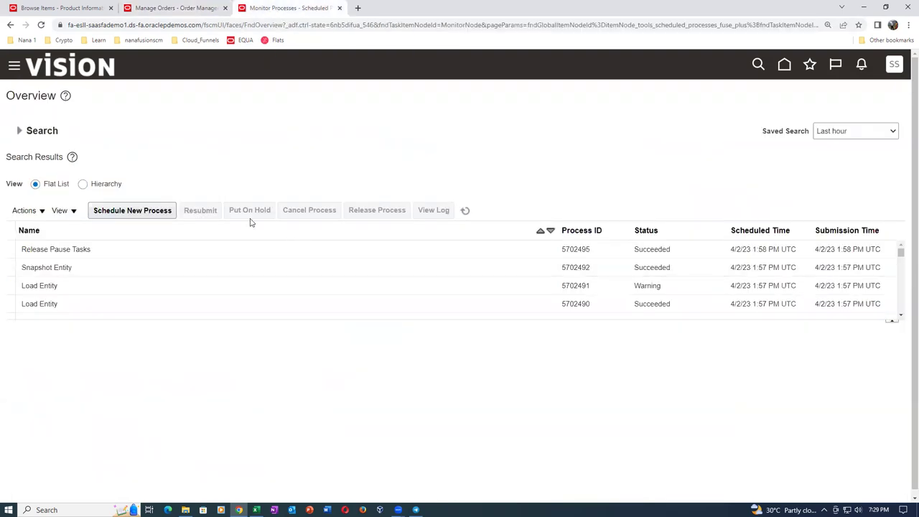
click(266, 247)
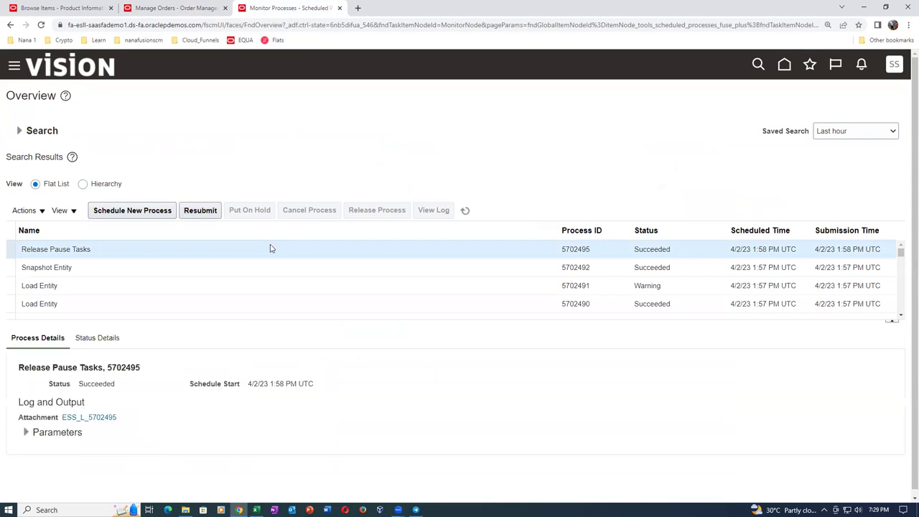
click(152, 8)
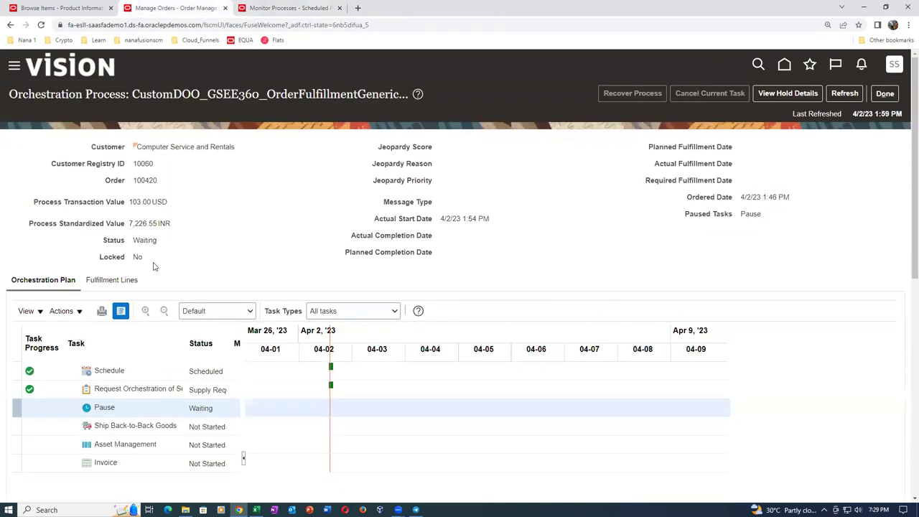
click(844, 94)
- Review the supply details and back-to-back supply information of fulfillment line 1-1
click(118, 280)
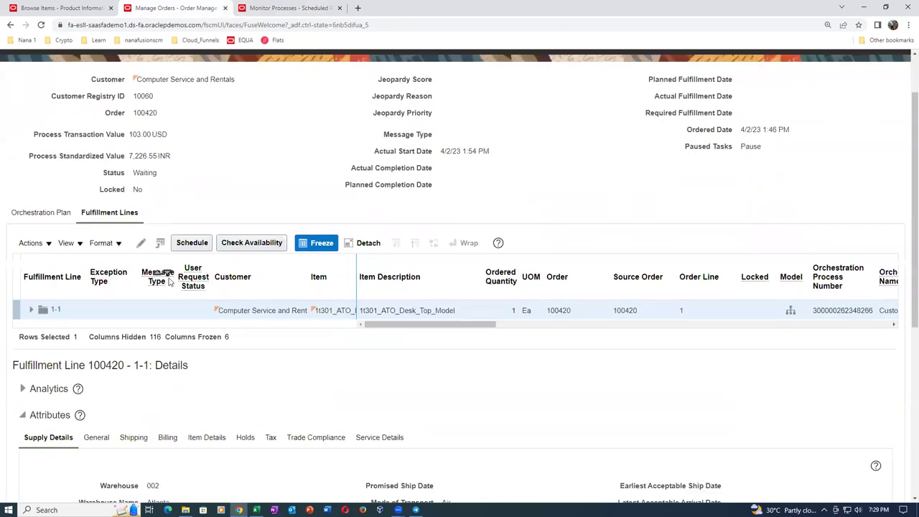
scroll(171, 282, down, 5)
scroll(180, 311, down, 2)
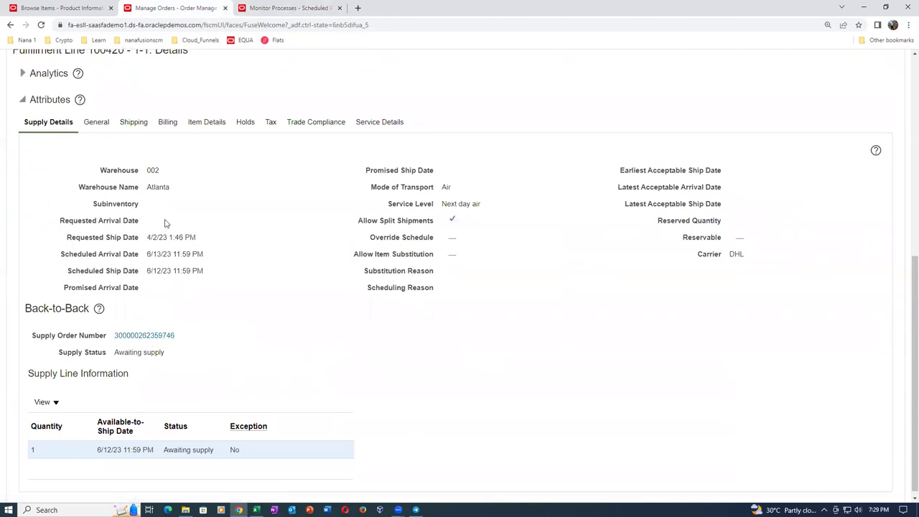
scroll(165, 222, up, 2)
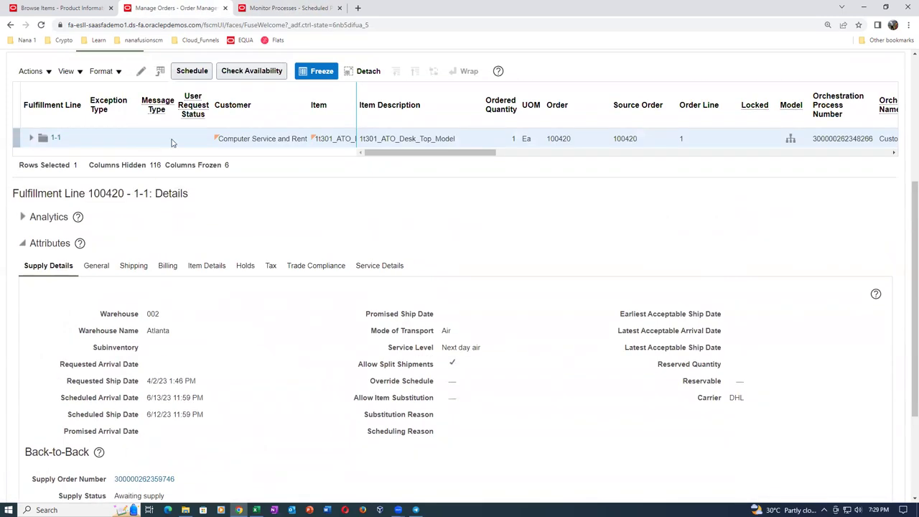
- Duplicate the scheduled processes page in a new browser tab and open Supply Orchestration from the Supply Chain Execution apps there
click(297, 9)
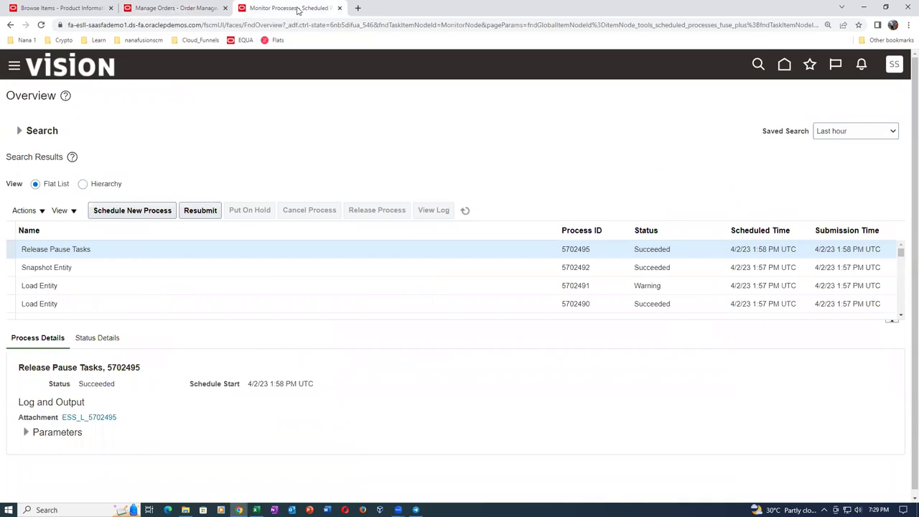
right_click(297, 10)
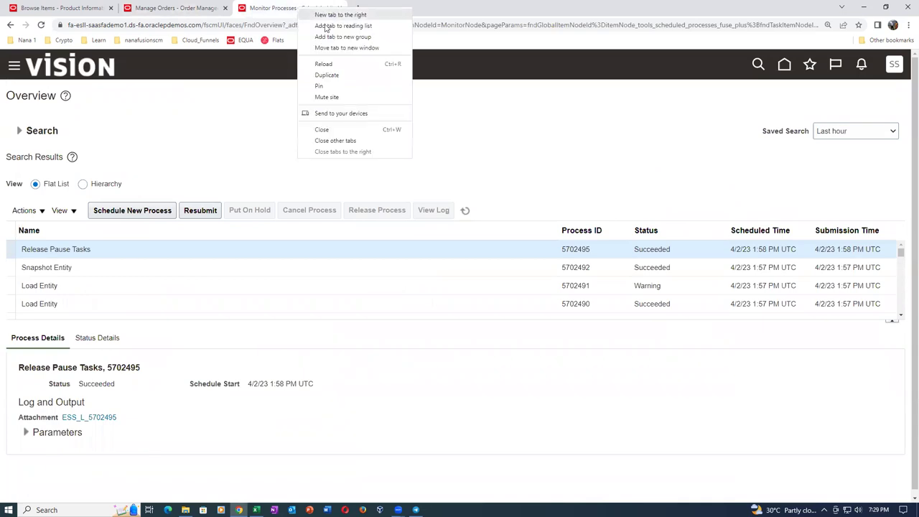
click(327, 75)
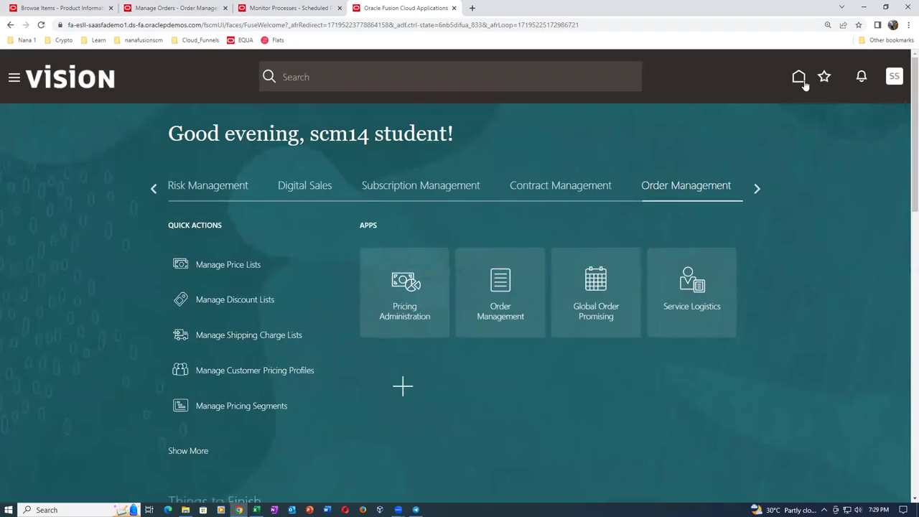
click(758, 190)
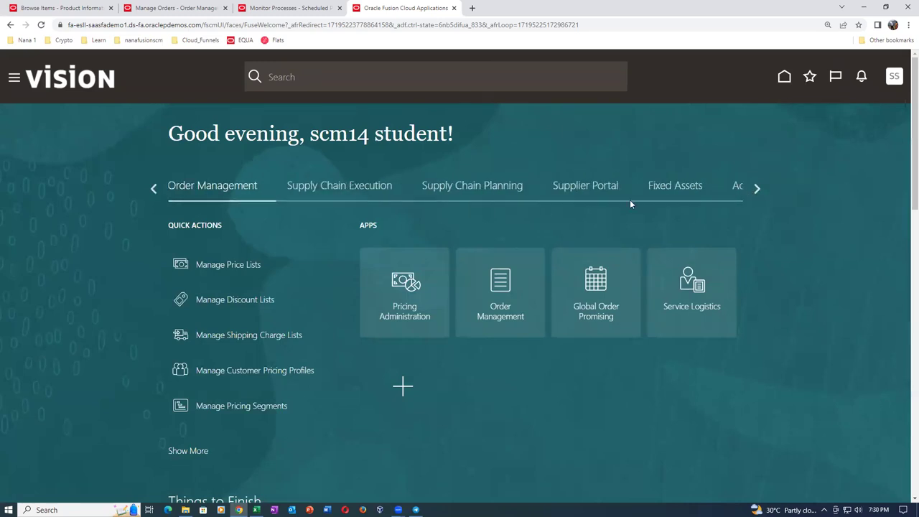
click(346, 185)
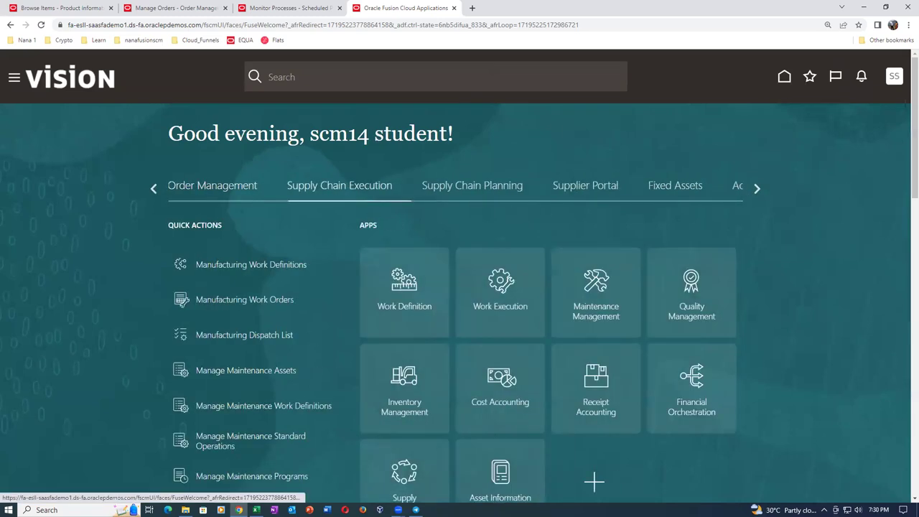
scroll(702, 354, down, 2)
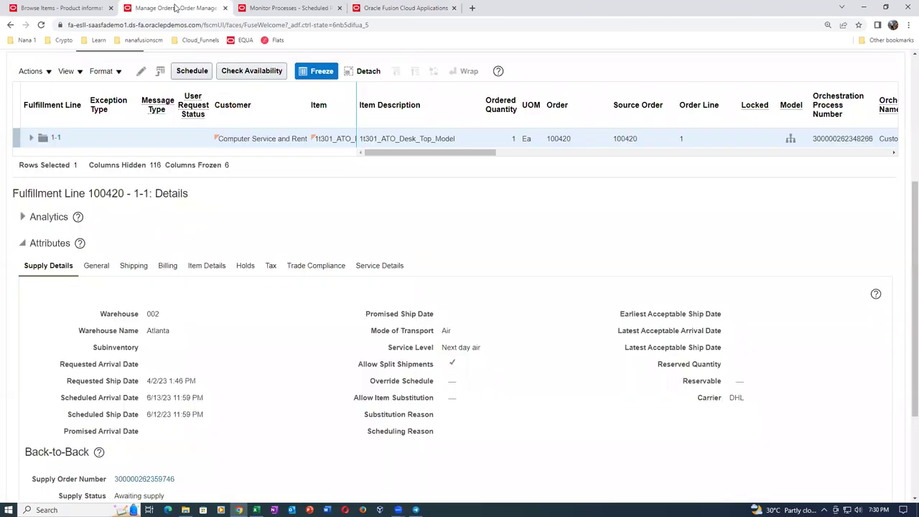
click(172, 7)
click(407, 7)
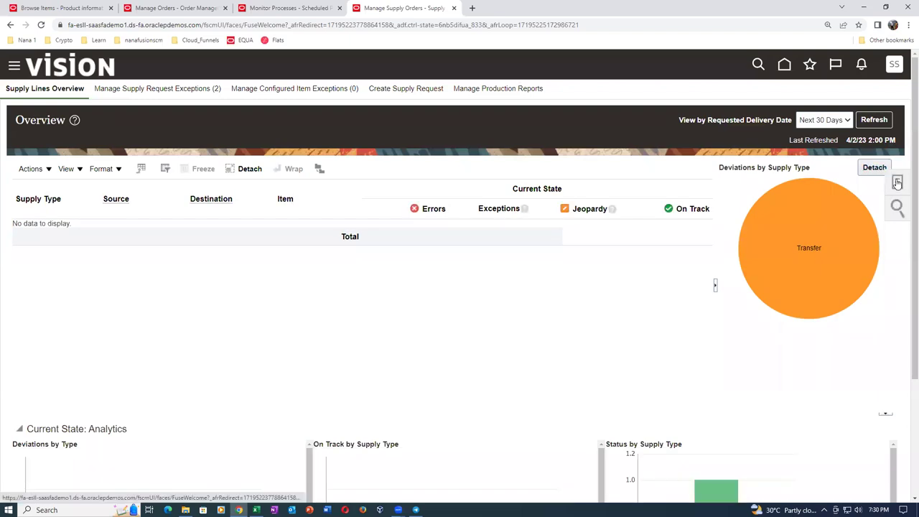
- Open Manage Supply Lines and search for the ordered ATO desktop model with the Item condition set to Starts with
click(897, 183)
click(823, 104)
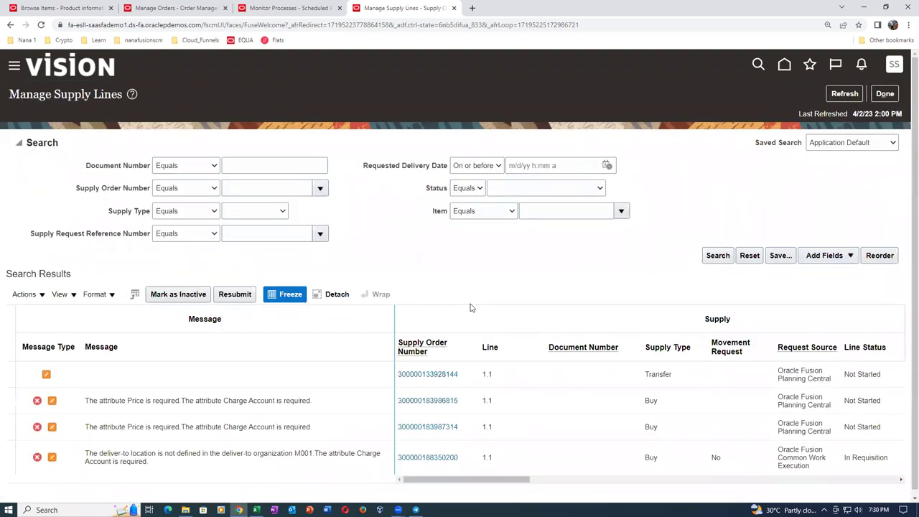
click(483, 210)
click(471, 230)
click(539, 208)
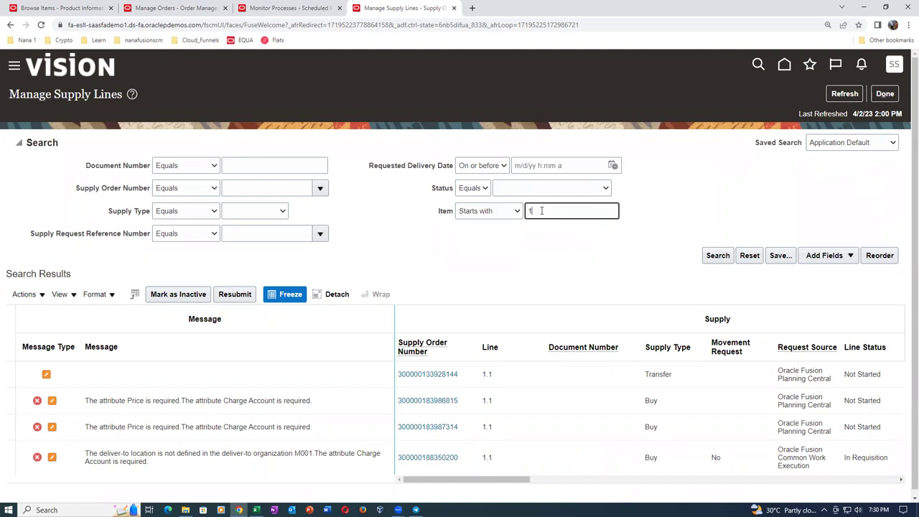
click(718, 256)
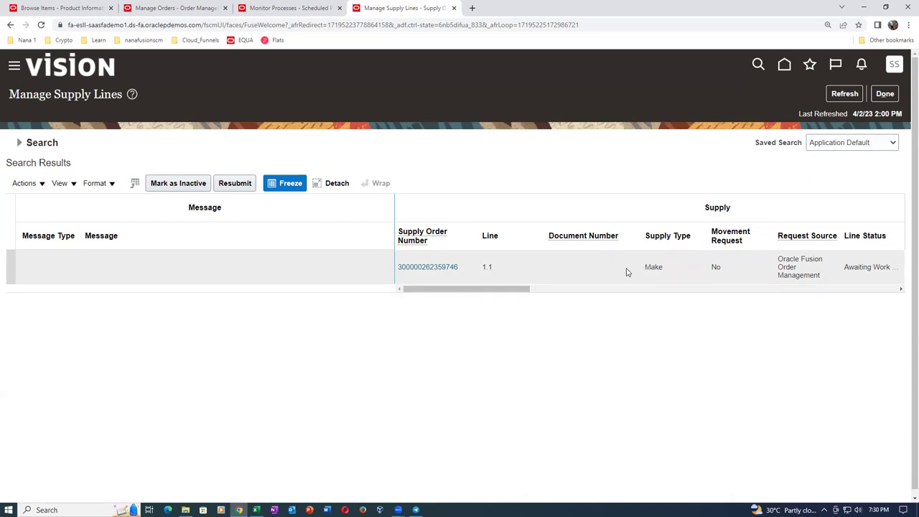
- Open the details of the supply order found for the ATO model and duplicate its page in a new browser tab
click(428, 266)
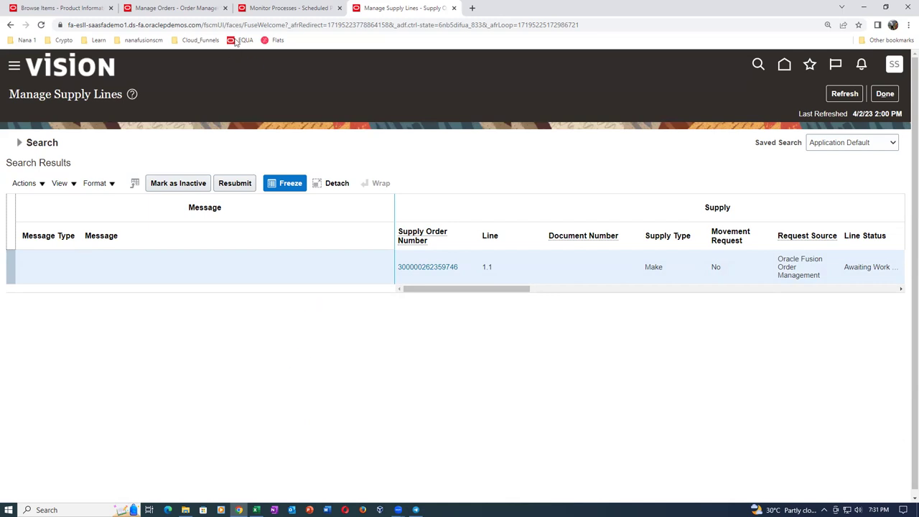
right_click(378, 9)
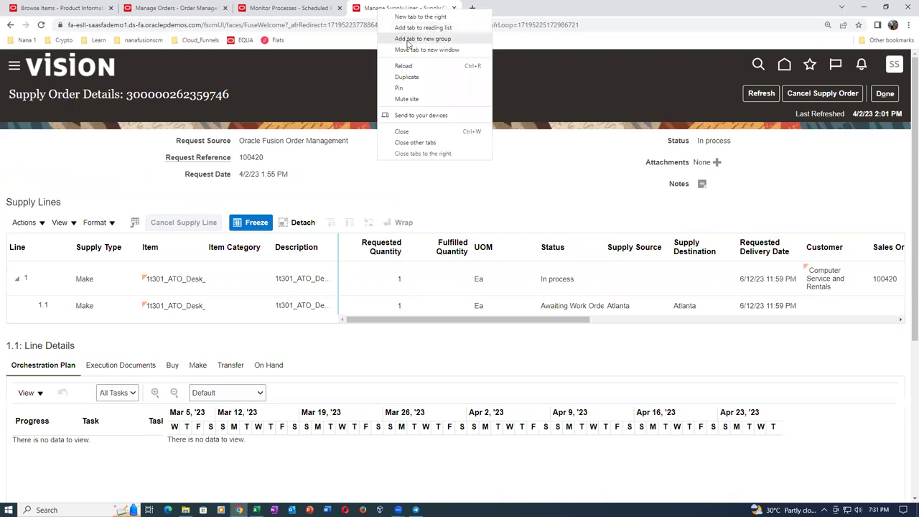
key(Escape)
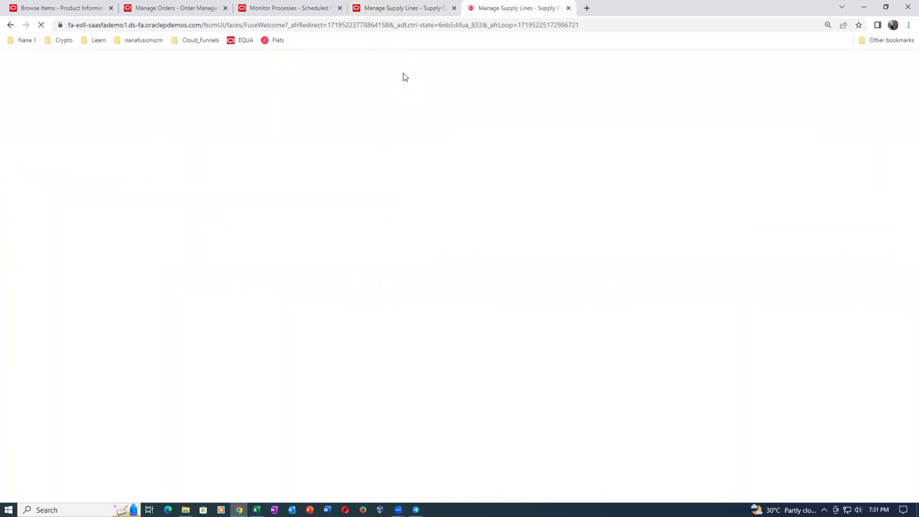
click(366, 8)
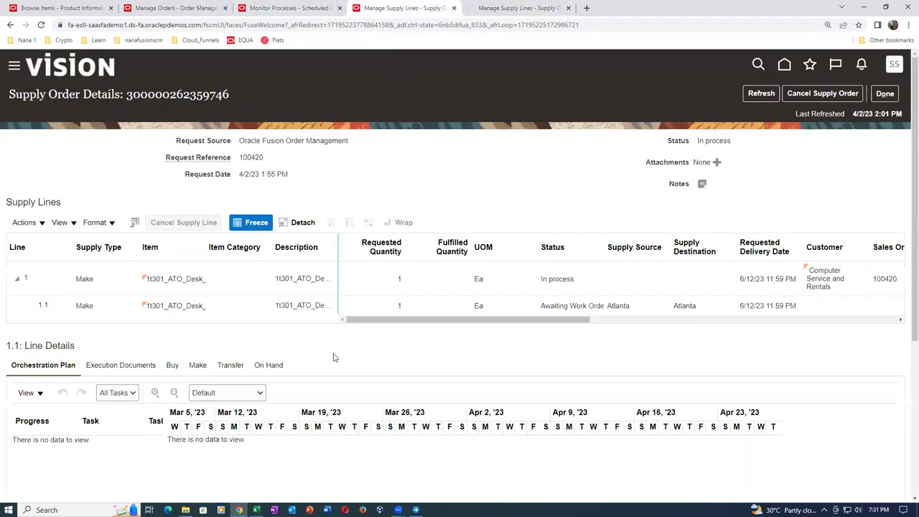
- Show the execution documents of supply line 1.1 and widen the Status column to read its full status
click(119, 368)
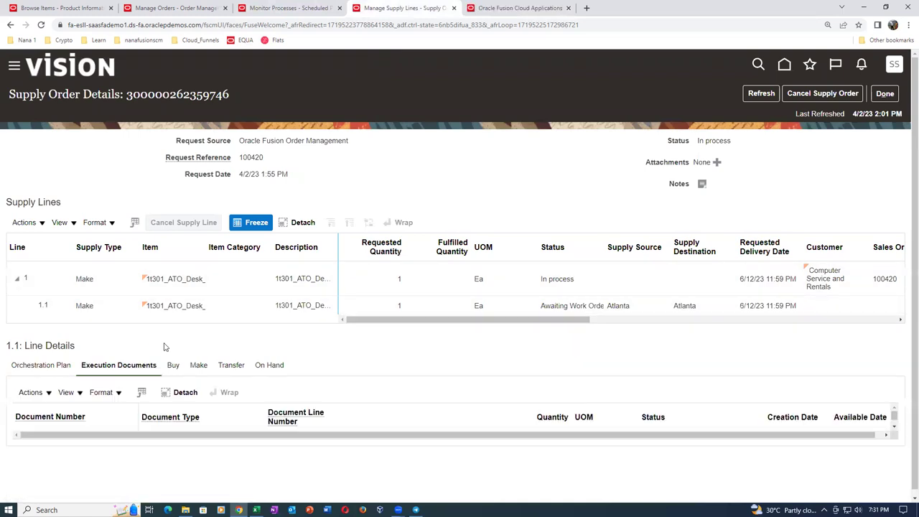
click(194, 309)
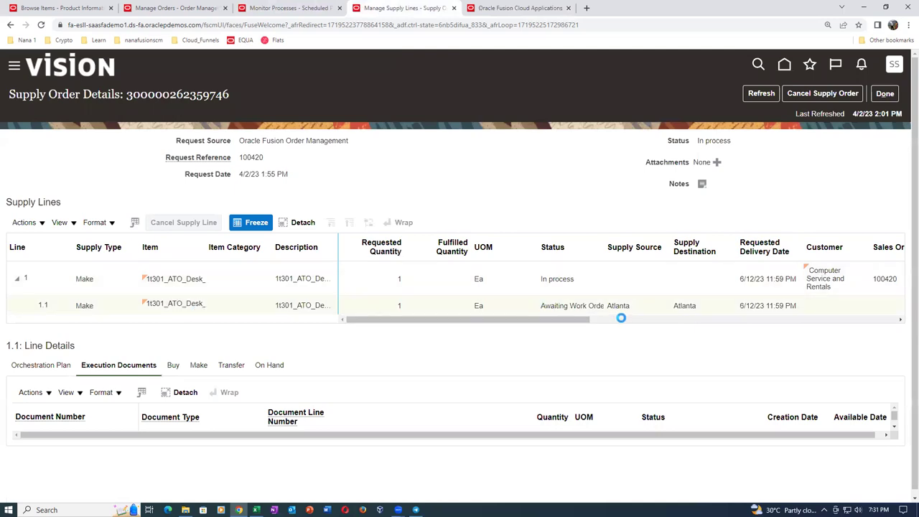
drag(603, 247, 650, 247)
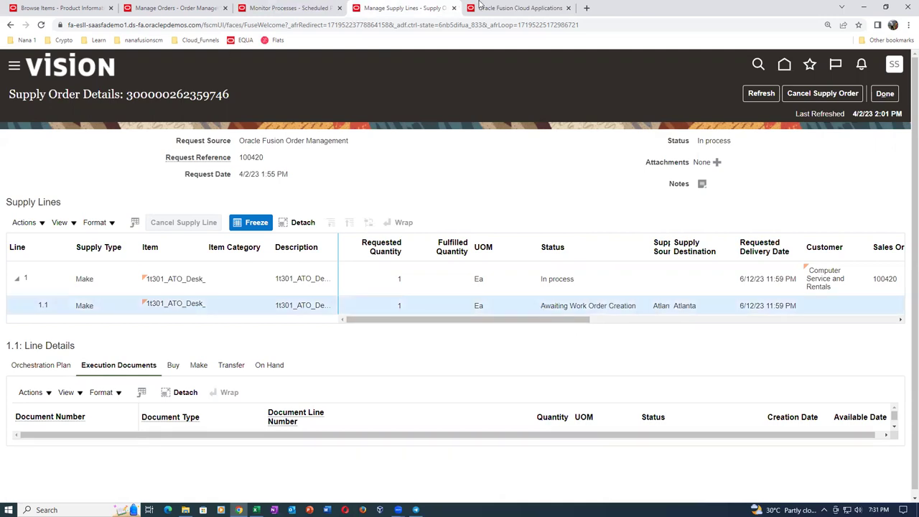
- Open Product Information Management from the favorites in the duplicated home page and go to Browse Items
click(542, 9)
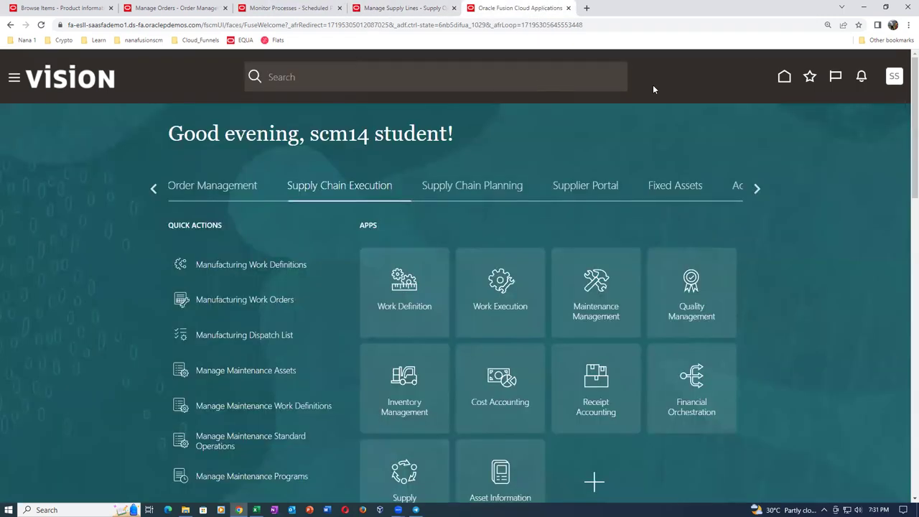
click(810, 76)
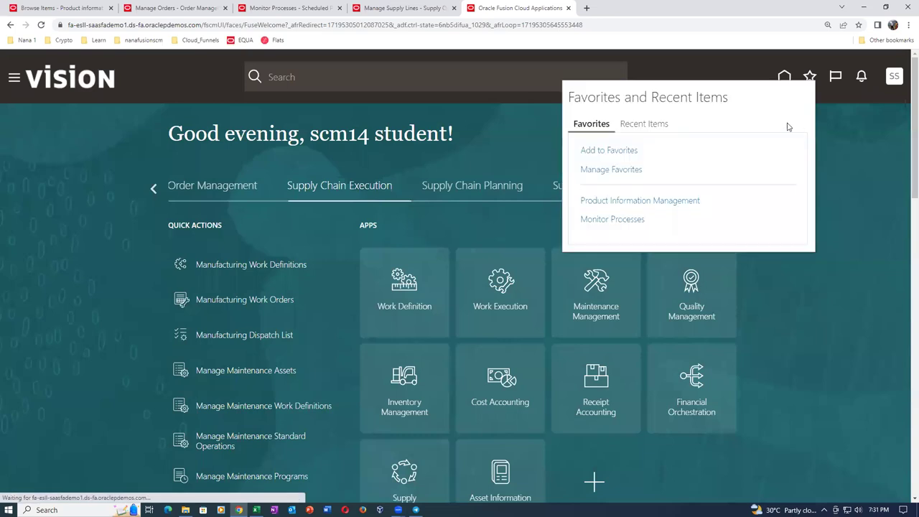
click(622, 200)
click(398, 8)
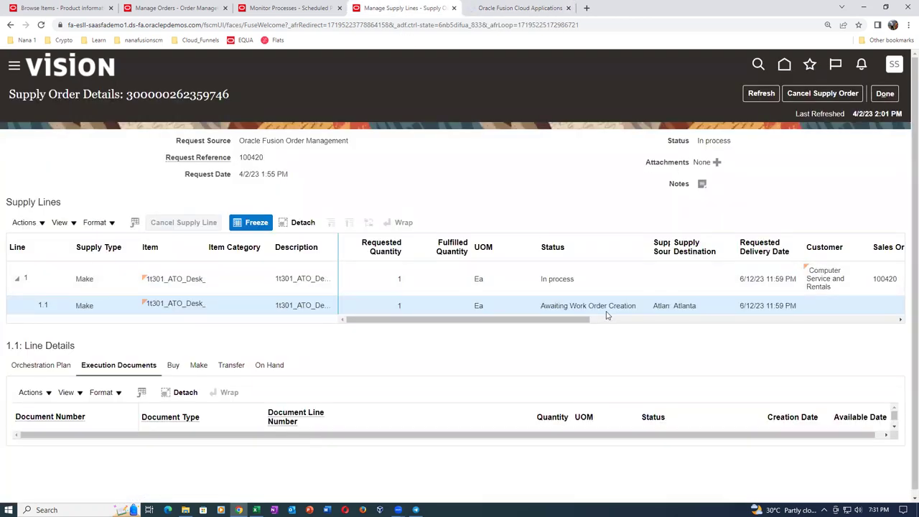
click(510, 8)
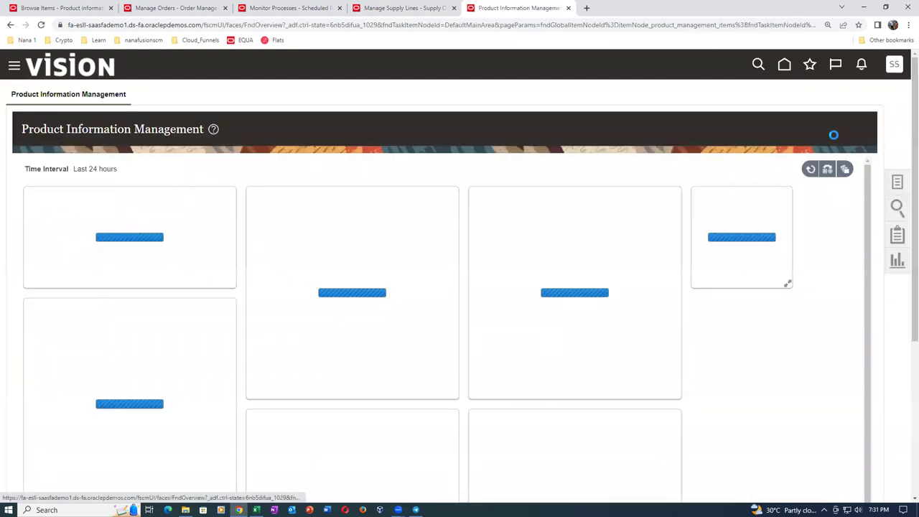
click(897, 181)
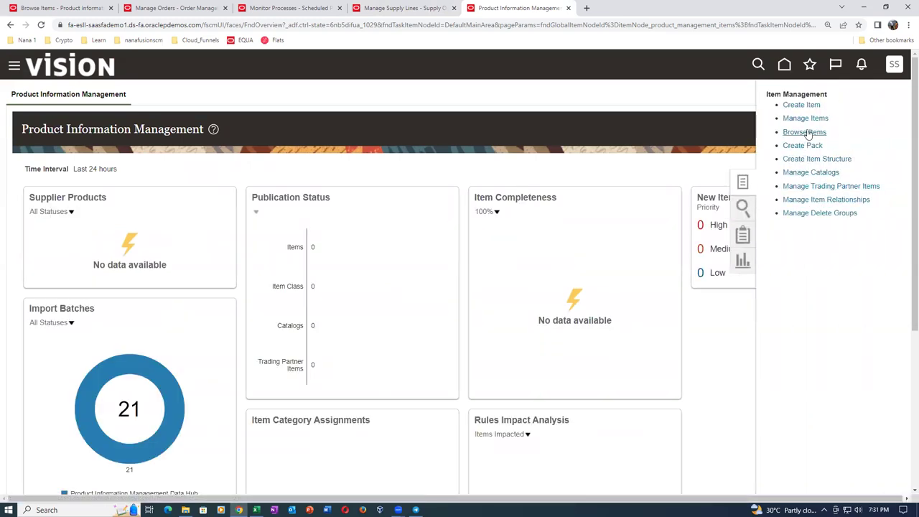
click(809, 137)
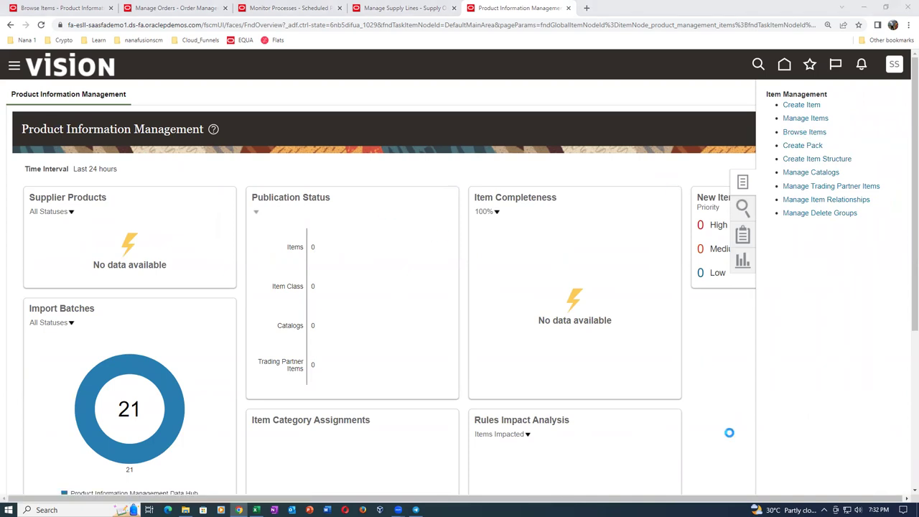
- Search for items starting with 1t3 and widen the Item column to show the full item names
click(476, 318)
text(1t3)
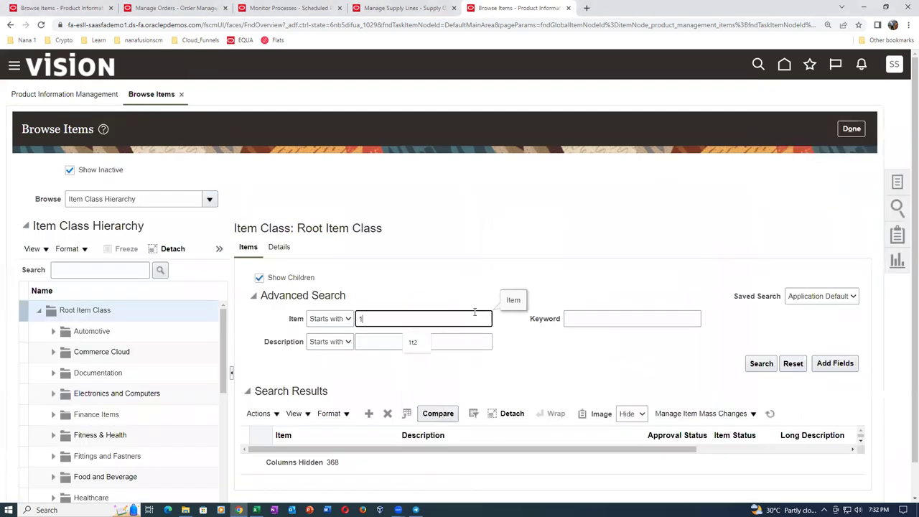
click(761, 363)
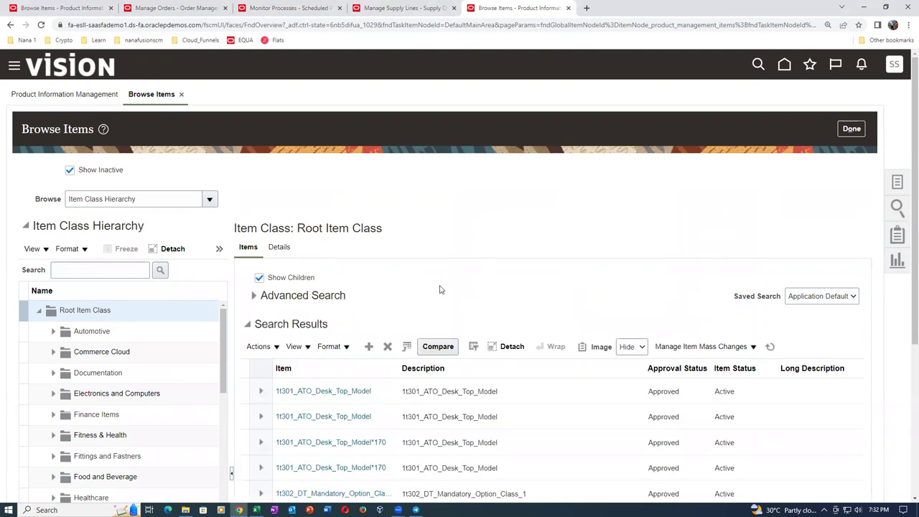
scroll(441, 289, down, 2)
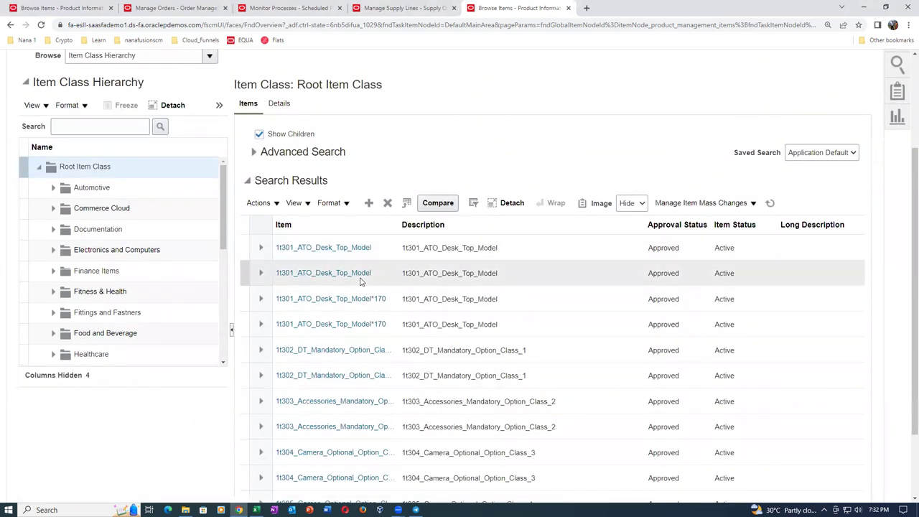
drag(396, 228, 464, 241)
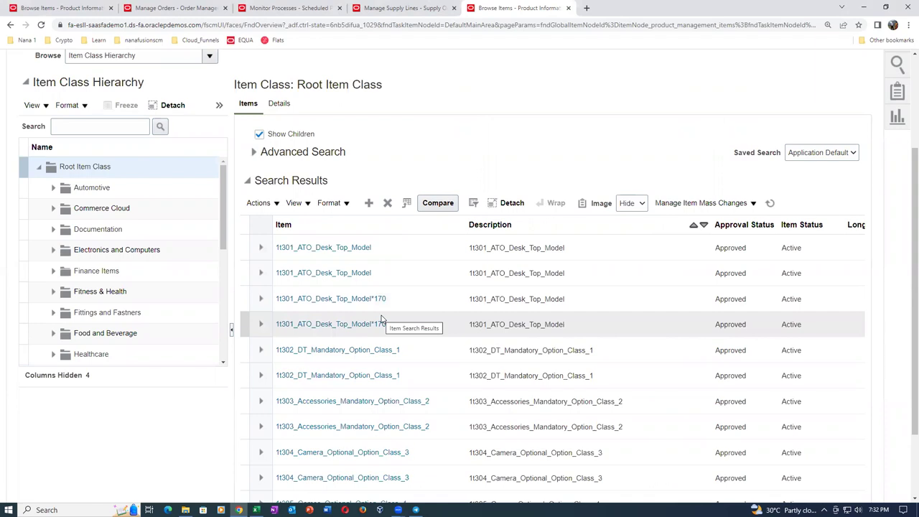
- Refresh the supply order details and check the status of the sales order's orchestration process
click(414, 8)
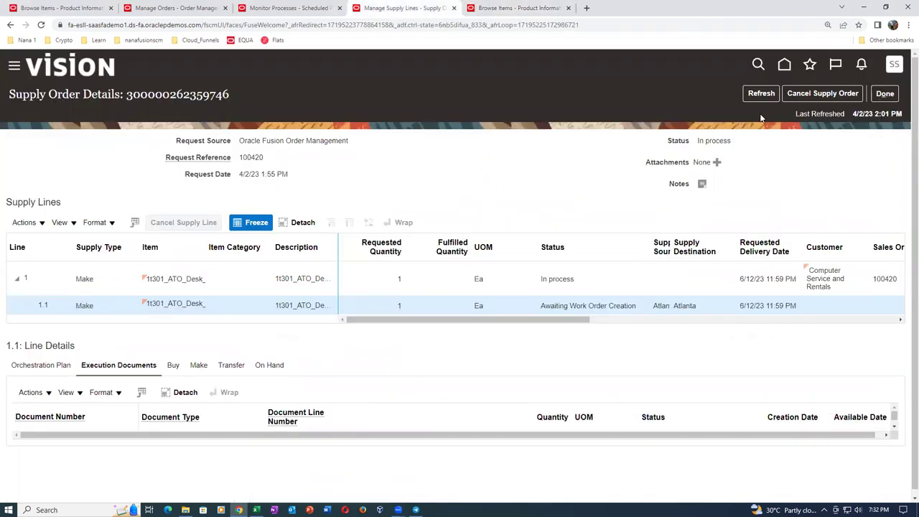
click(761, 93)
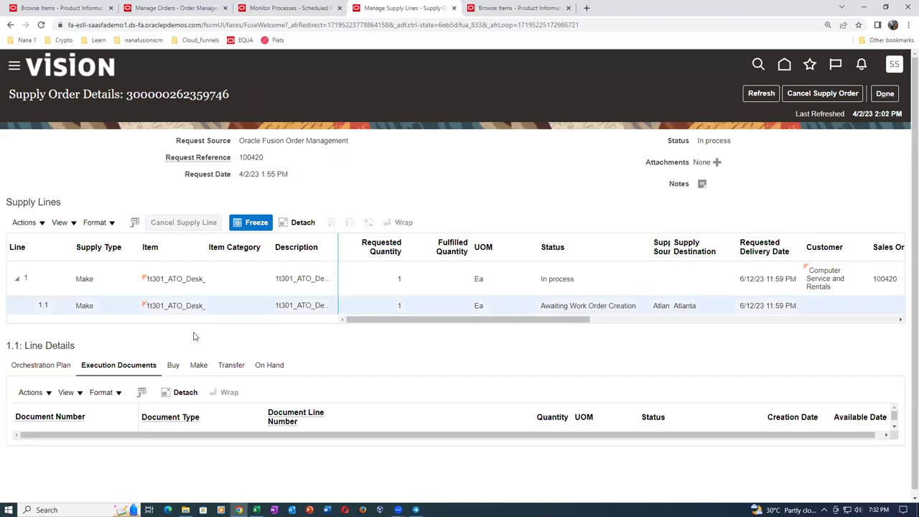
click(205, 7)
scroll(143, 243, up, 3)
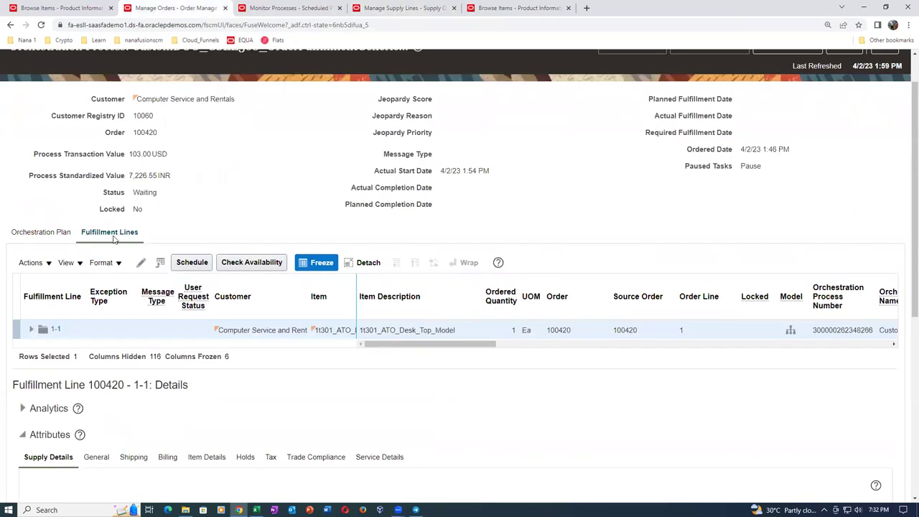
drag(133, 193, 152, 199)
click(173, 220)
- Revisit the item search and supply order pages, and examine the status of fulfillment line 1-1 in the sales order
click(508, 8)
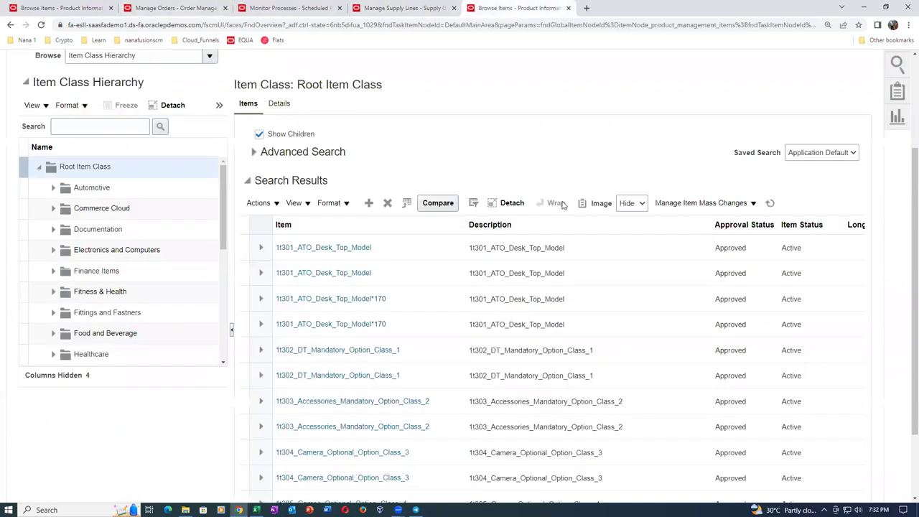
click(406, 10)
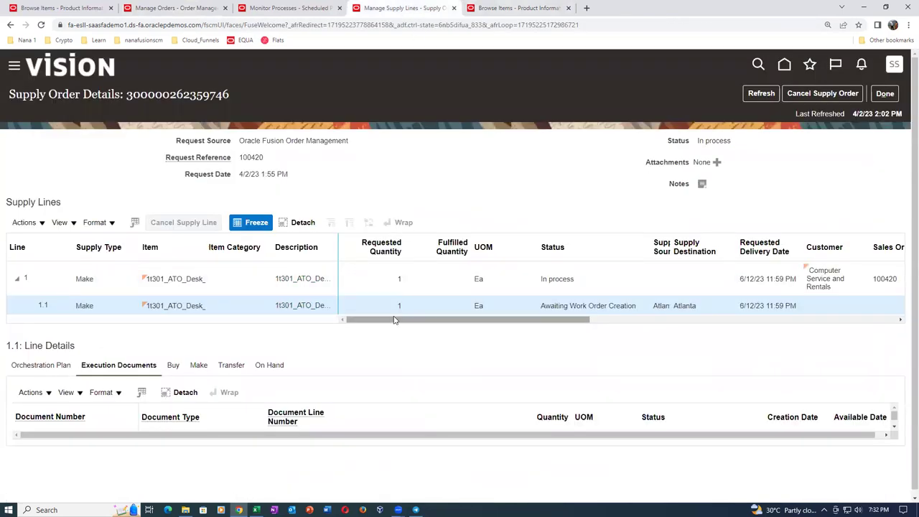
click(161, 8)
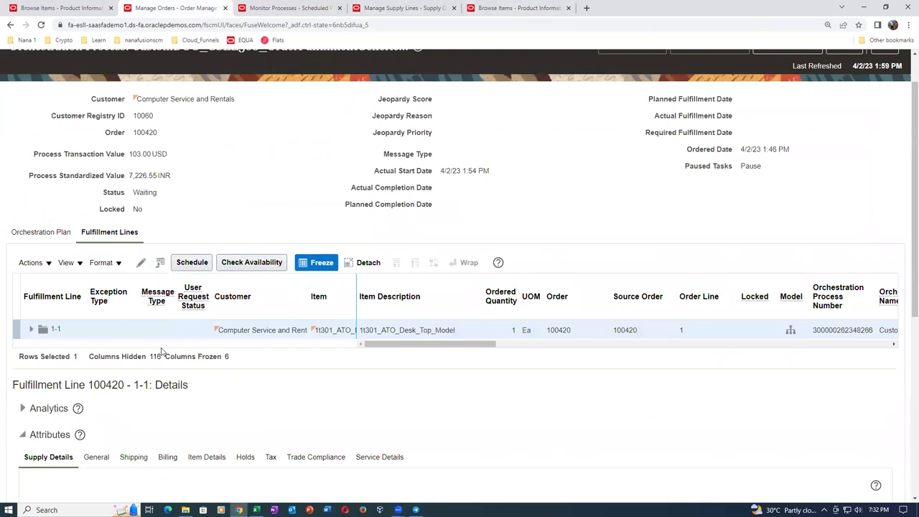
drag(382, 346, 441, 358)
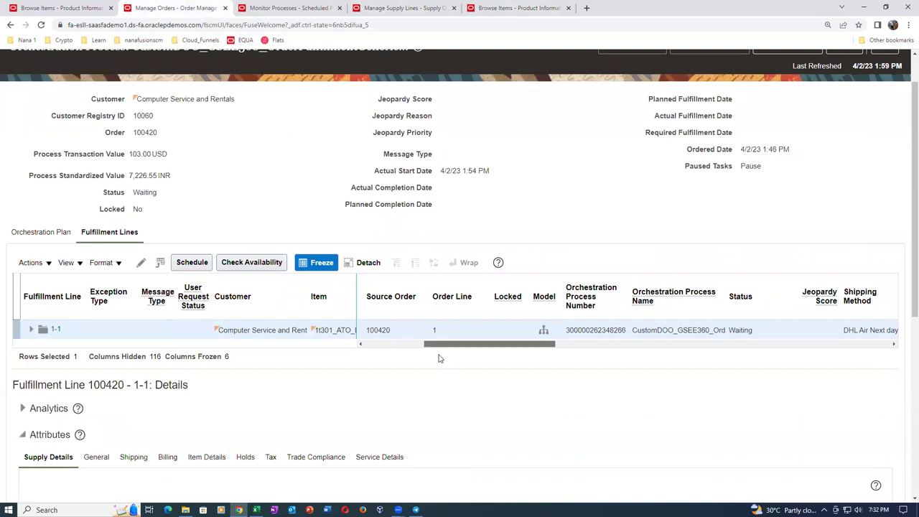
scroll(370, 368, up, 1)
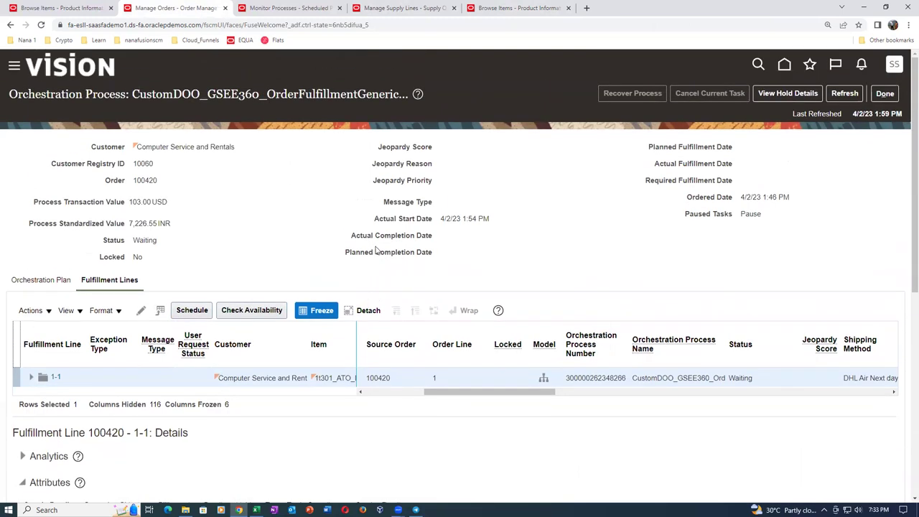
- Return to the sales order and reopen fulfillment line 1-1's orchestration process to check its name and updated status
click(885, 93)
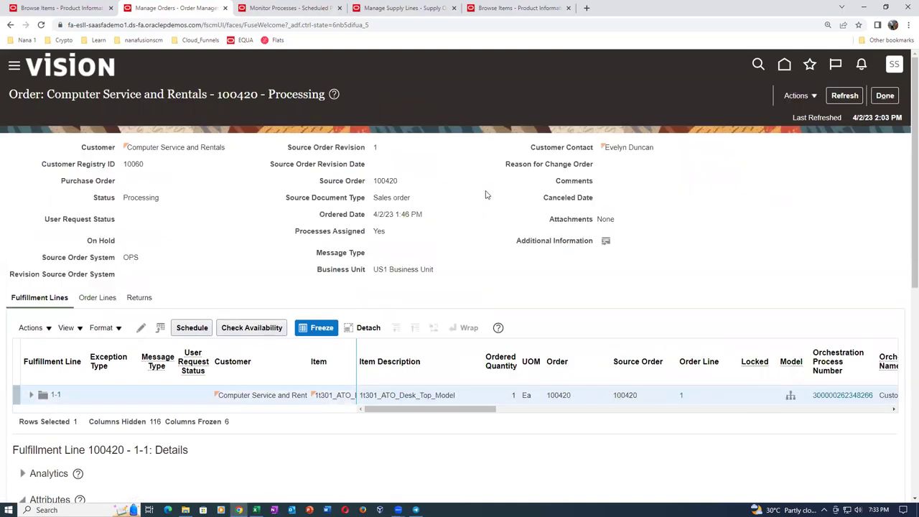
click(91, 300)
click(837, 394)
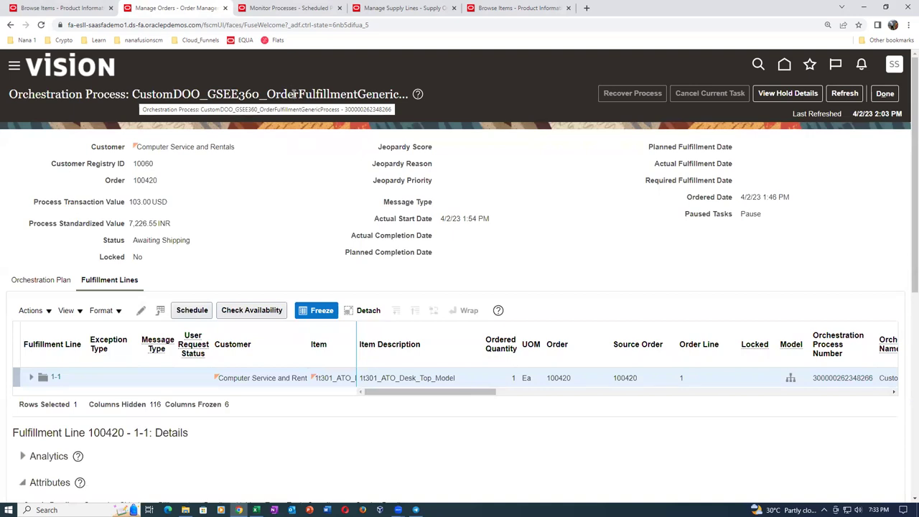
drag(153, 94, 370, 92)
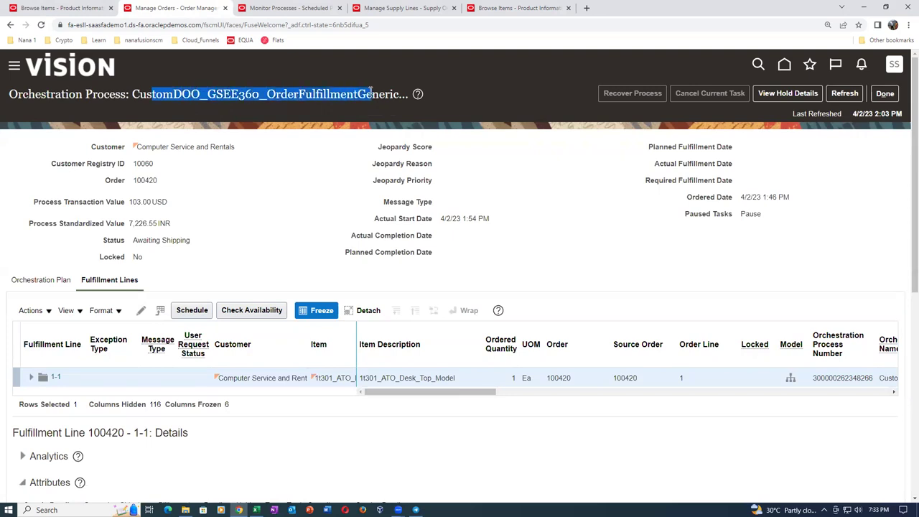
click(292, 214)
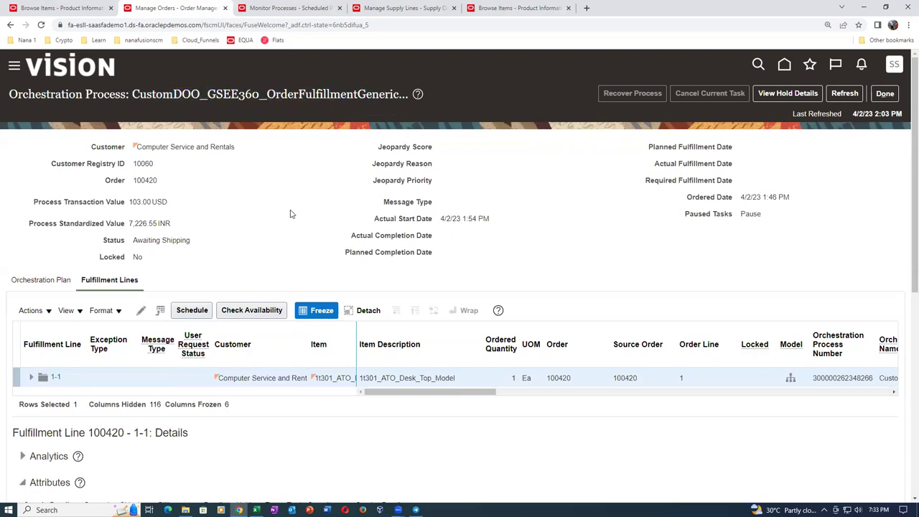
- Show the orchestration plan and review the status of the Pause and Ship Back-to-Back tasks
drag(144, 240, 202, 242)
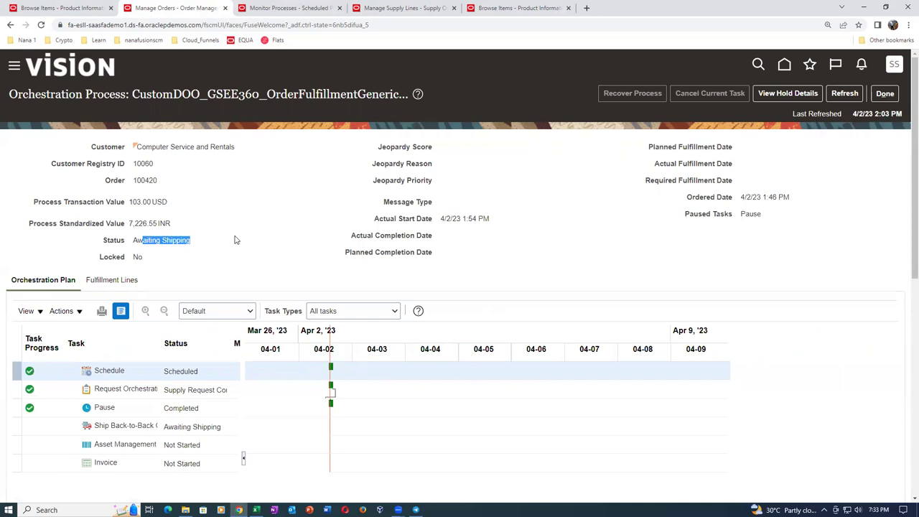
scroll(234, 240, down, 2)
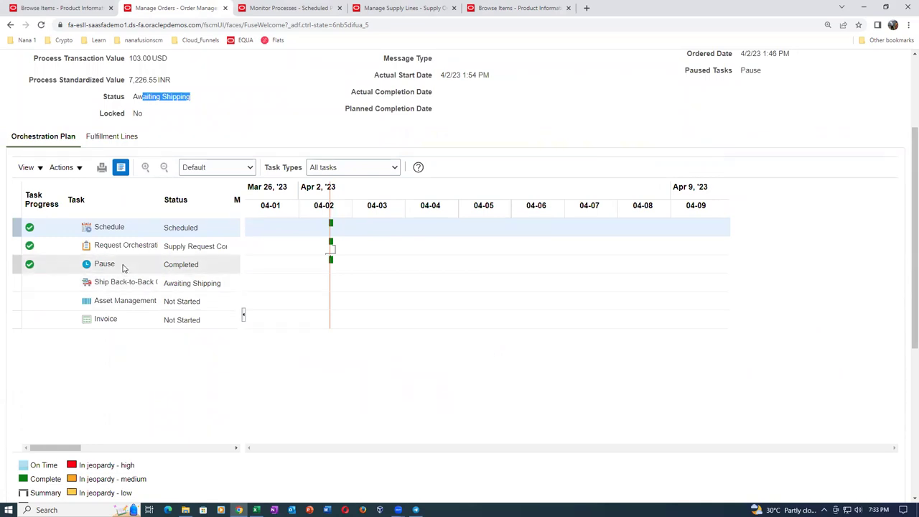
click(219, 122)
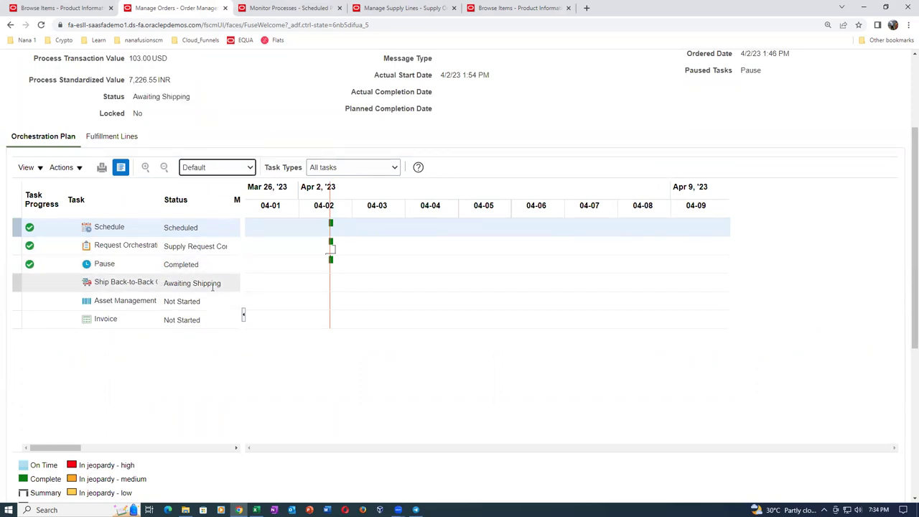
- Refresh the supply order details to check work order creation and compare them with the sales order's orchestration process
click(402, 7)
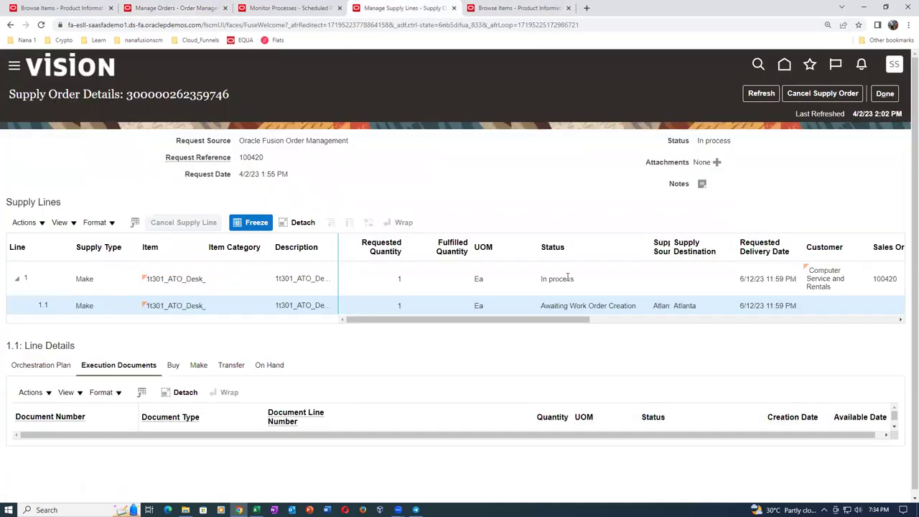
click(763, 95)
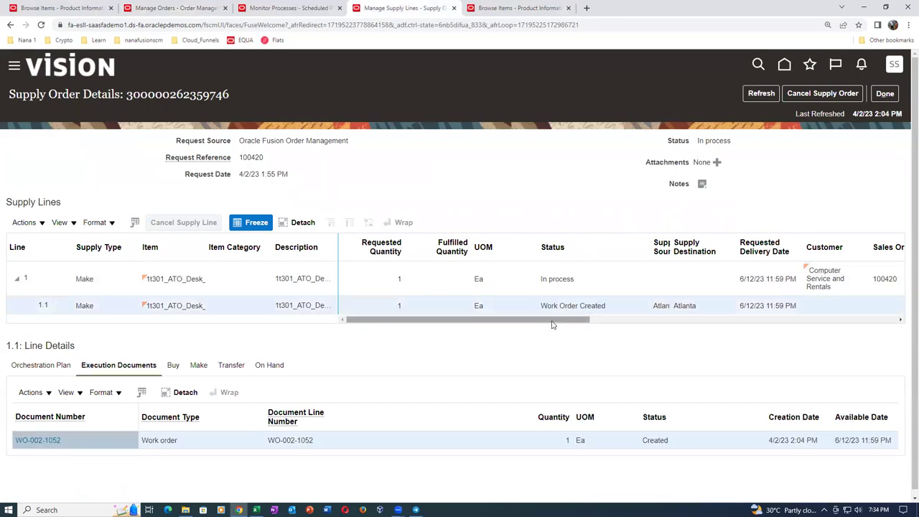
click(166, 8)
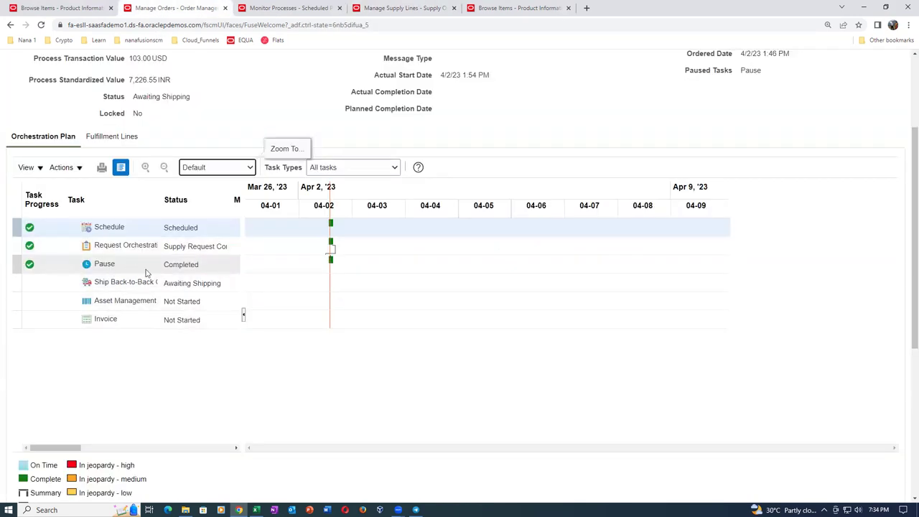
scroll(258, 166, up, 2)
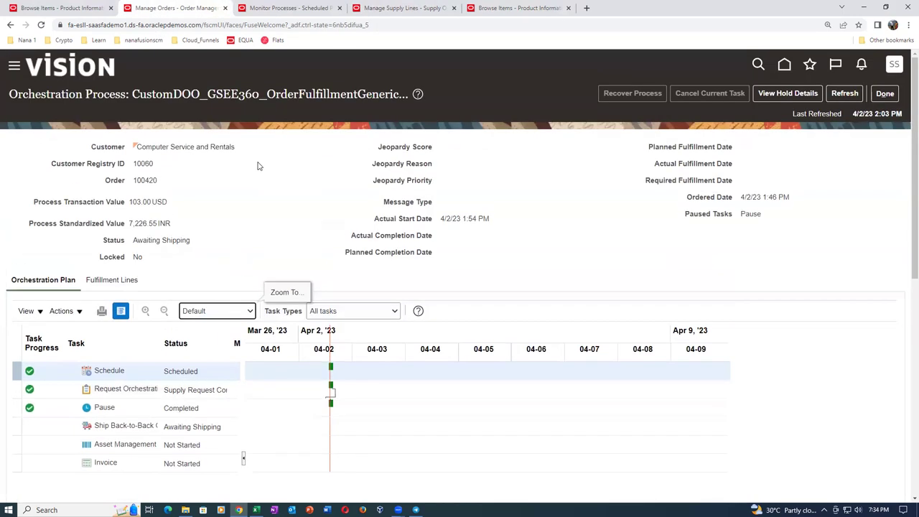
drag(163, 94, 299, 90)
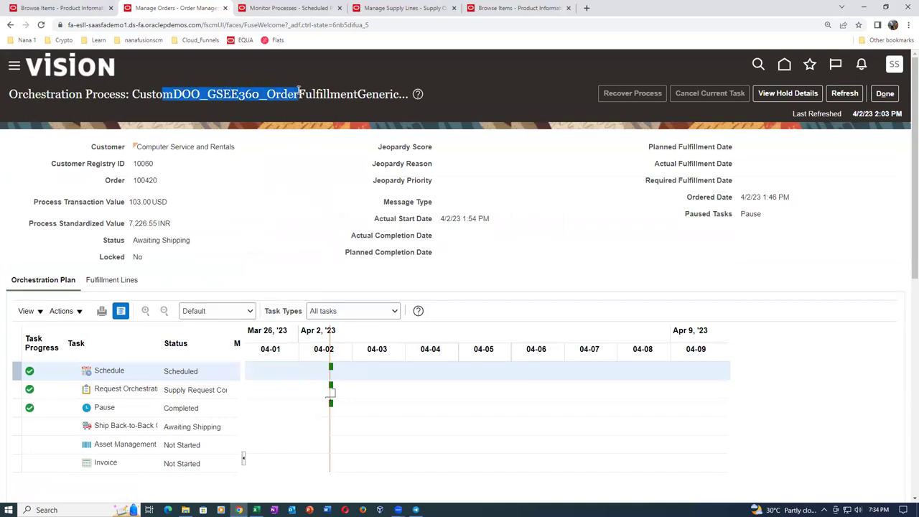
click(249, 177)
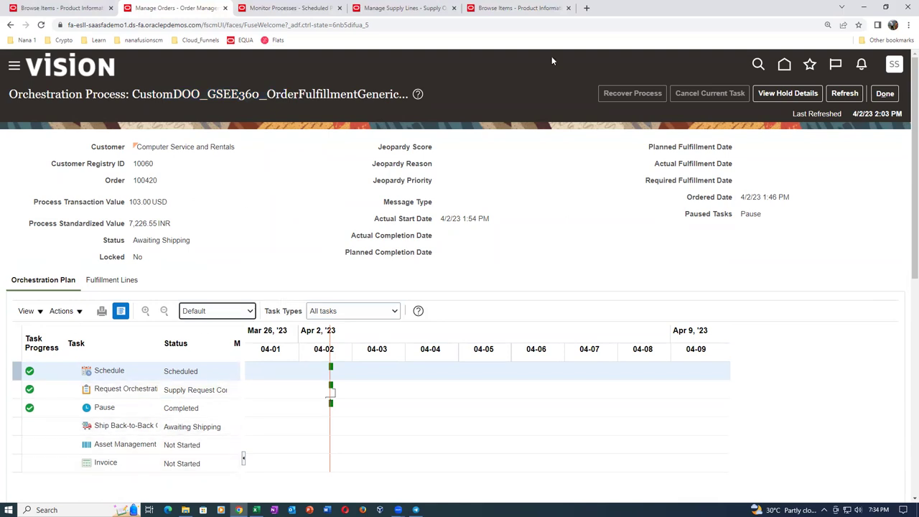
click(506, 7)
click(381, 9)
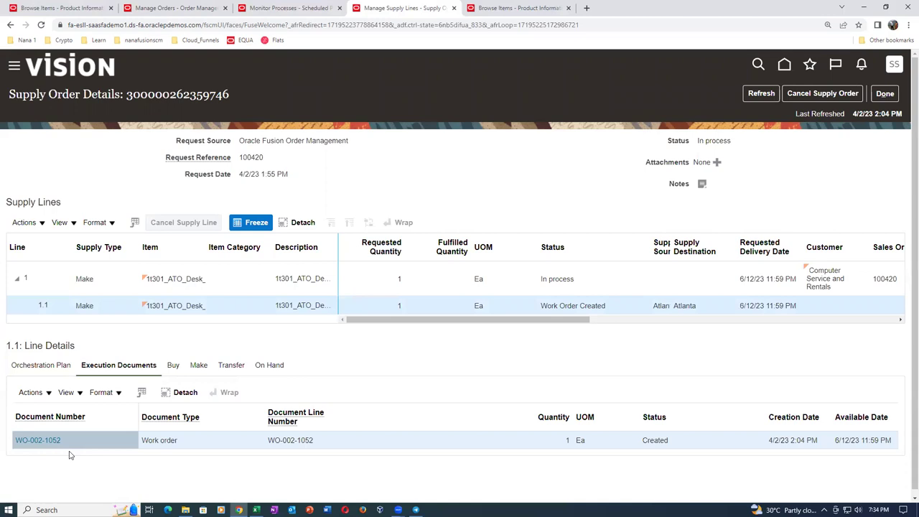
- Duplicate the Browse Items page in a new browser tab and open Work Execution from the Supply Chain Execution apps there
click(541, 13)
right_click(541, 13)
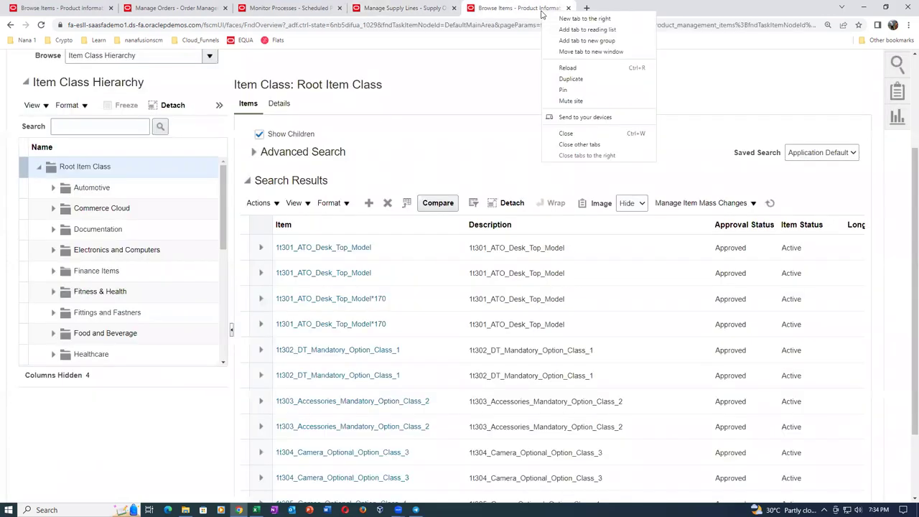
click(563, 82)
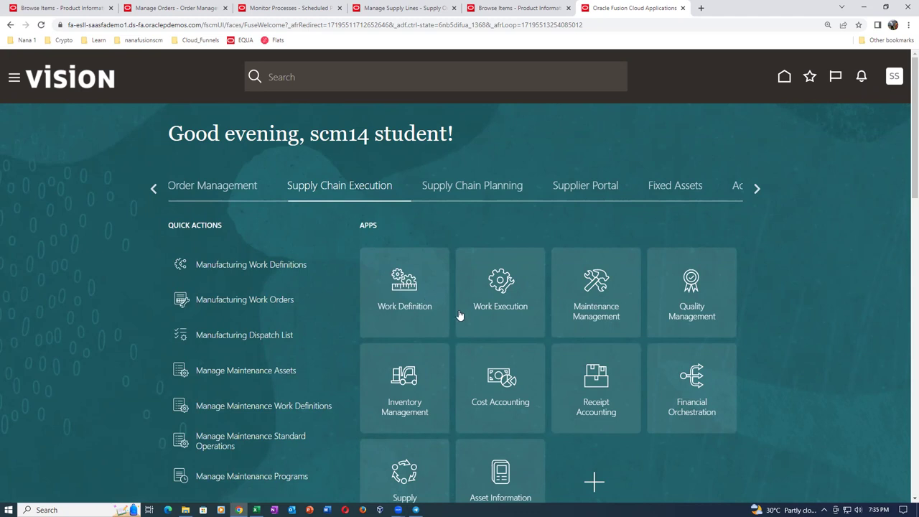
click(515, 307)
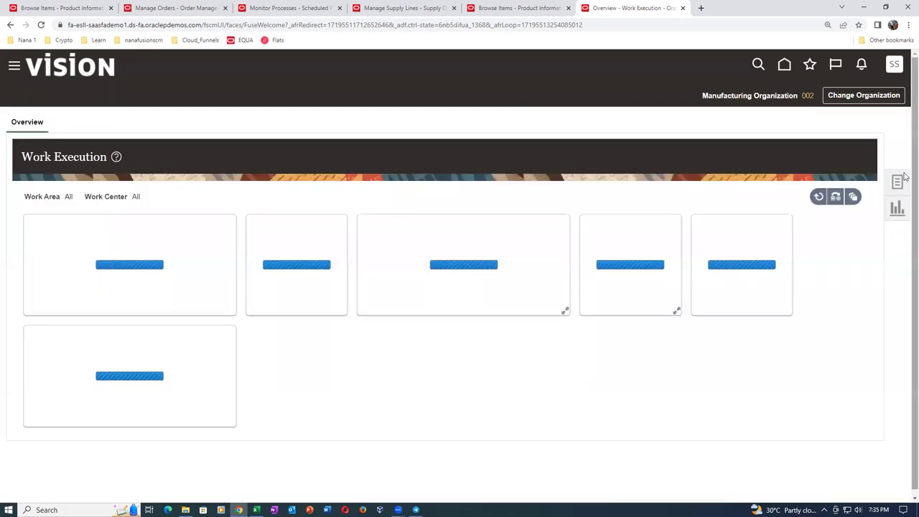
- Open Manage Work Orders from Work Execution's tasks and check the work order document listed in the supply order's execution documents
click(898, 183)
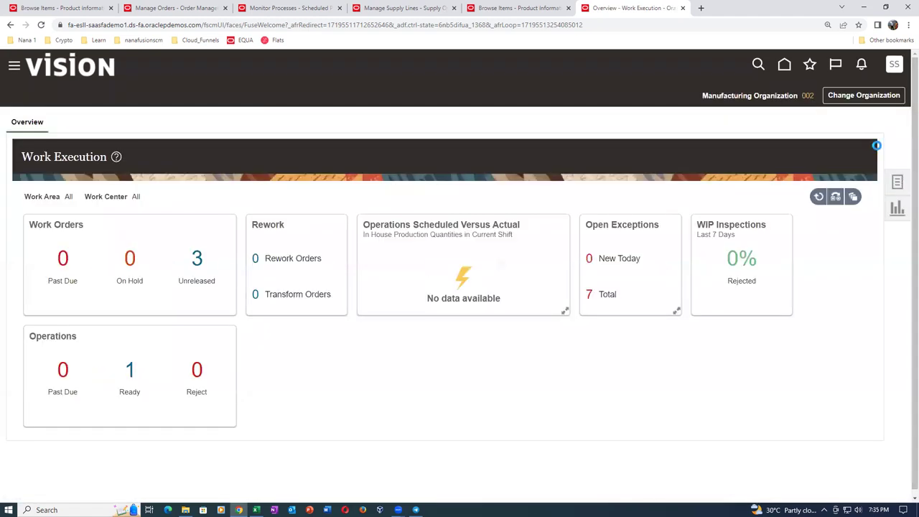
click(817, 105)
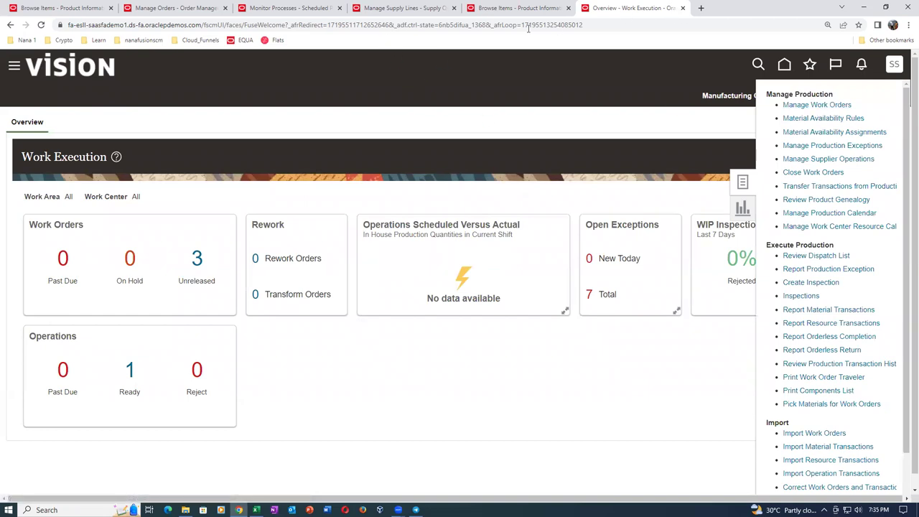
click(396, 8)
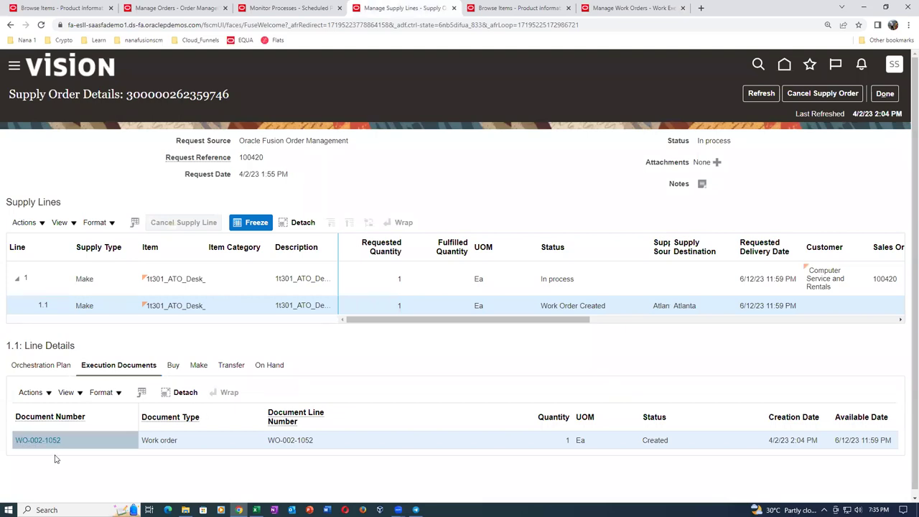
click(625, 9)
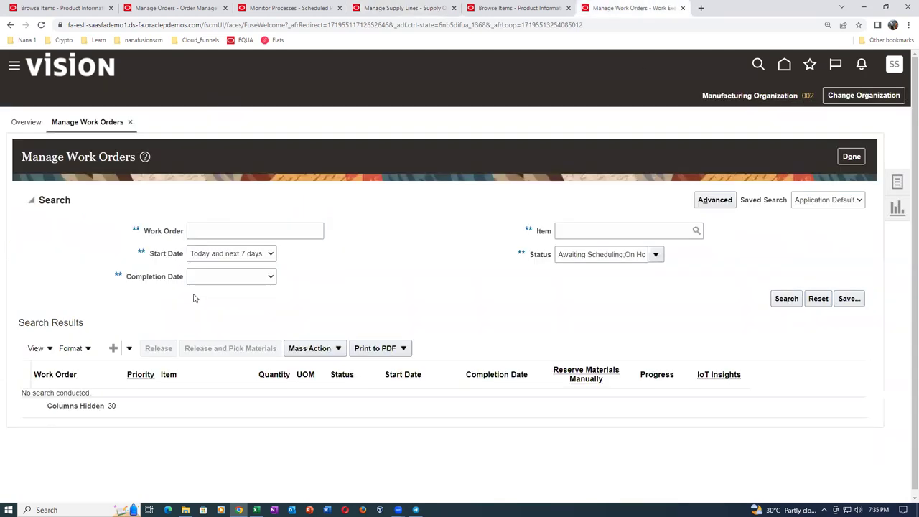
- Search work orders for the configured item 1t301_ATO_Desk_Top_Model*170, looking it up with 1t3
click(621, 231)
text(1t3)
key(Tab)
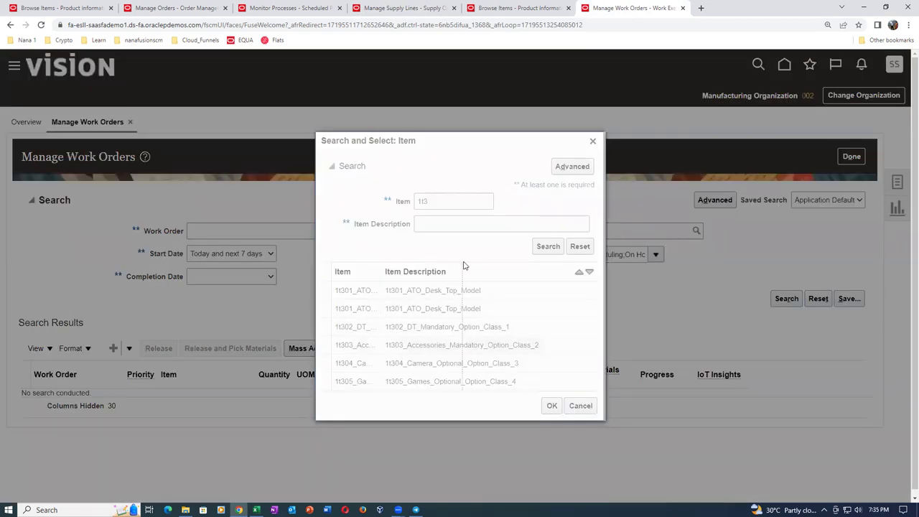
drag(463, 266, 463, 265)
click(449, 308)
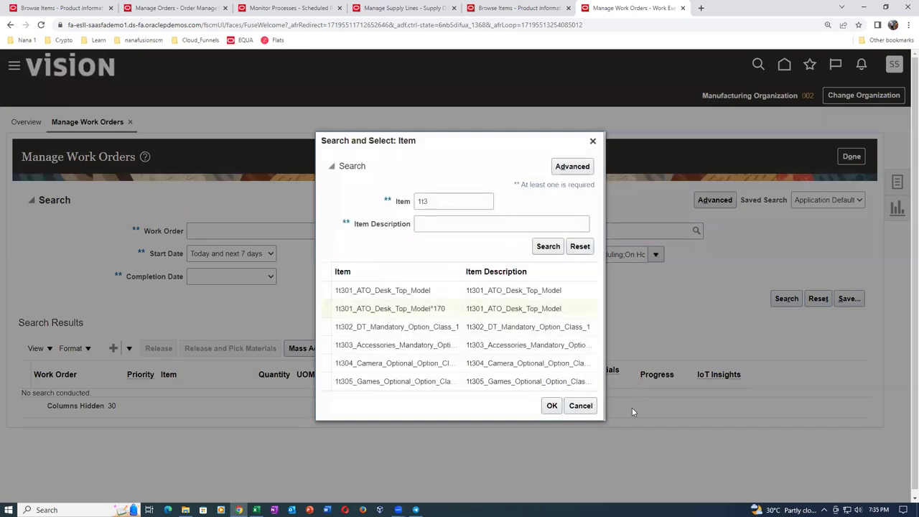
click(552, 406)
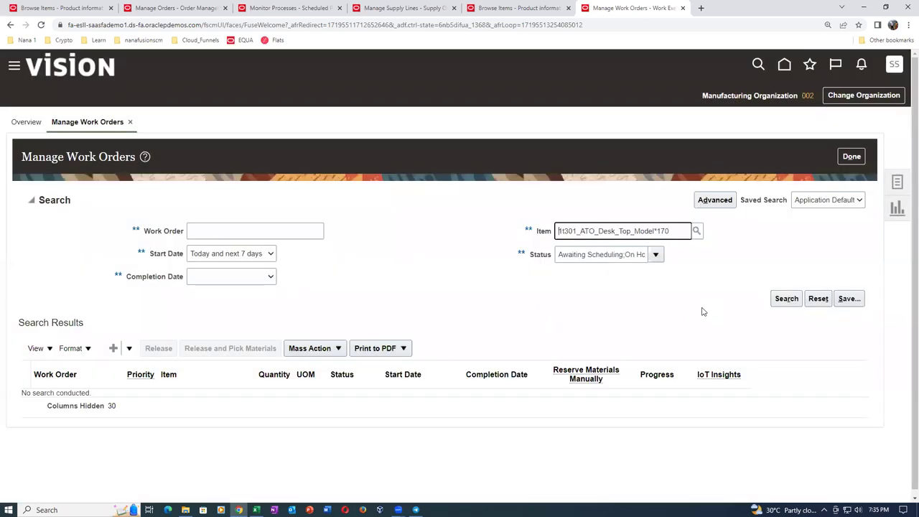
click(775, 292)
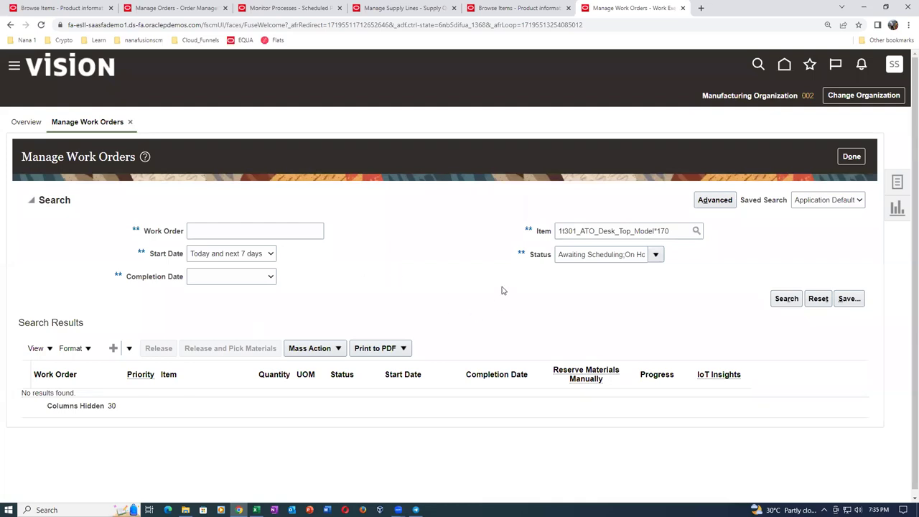
- Widen the work order search to status All with a blank start date and rerun it
click(603, 256)
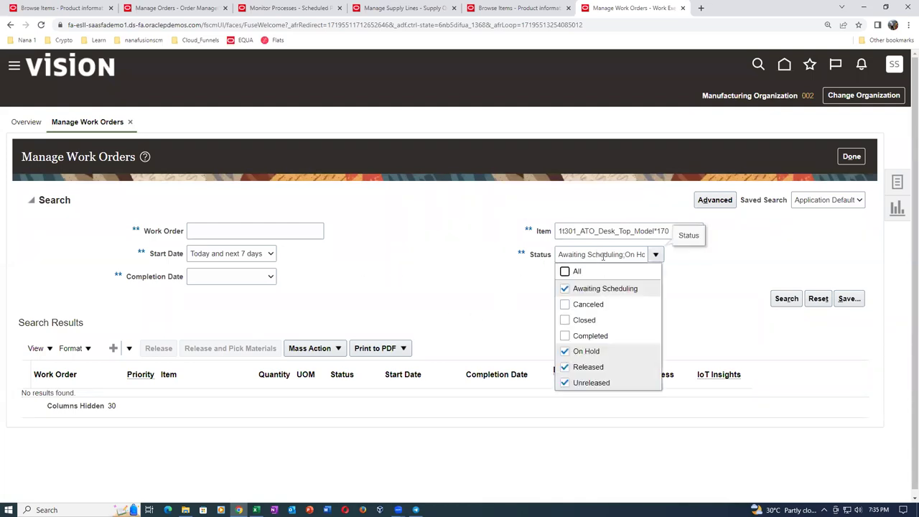
click(564, 271)
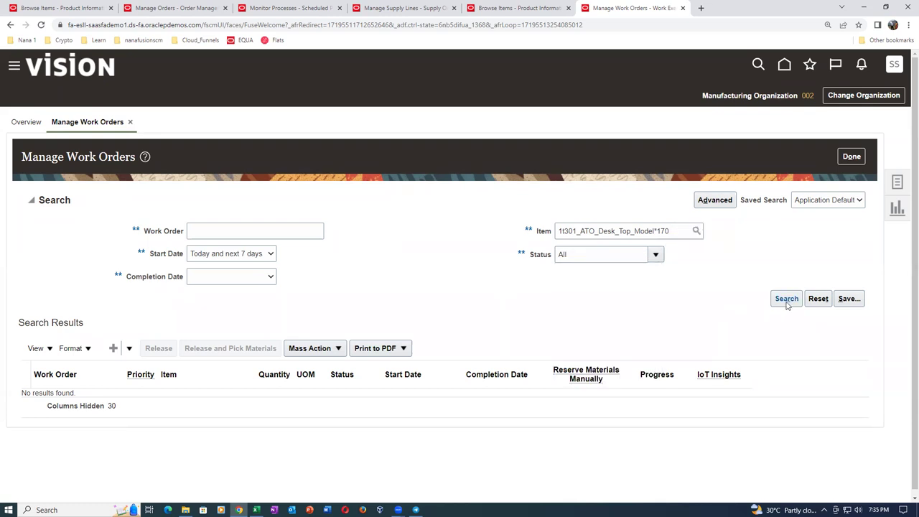
click(229, 256)
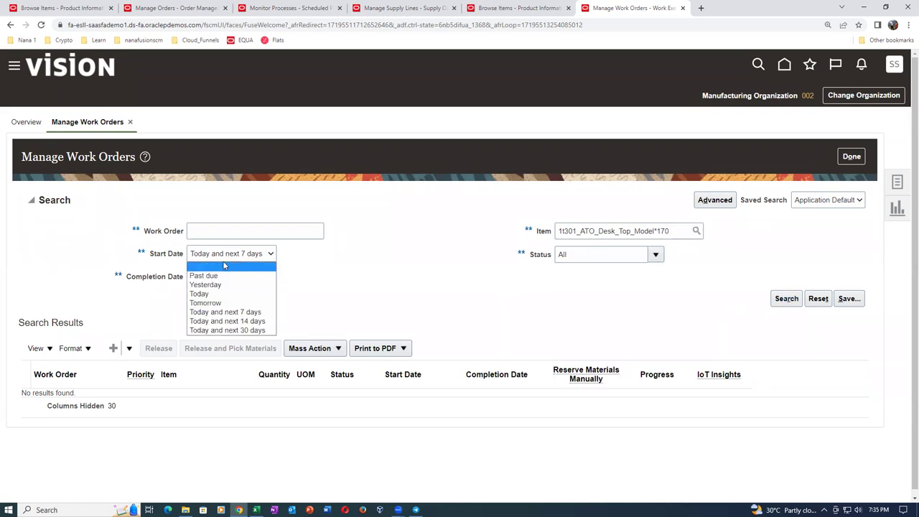
click(224, 266)
click(788, 300)
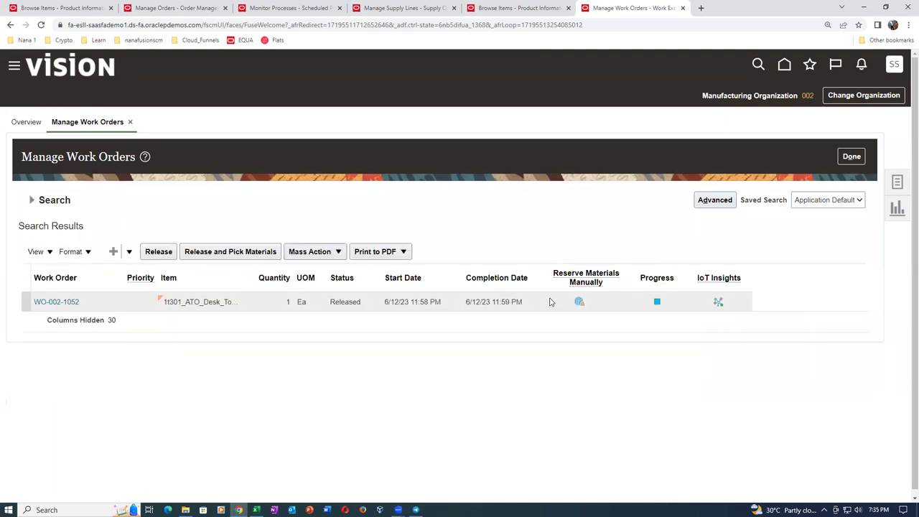
- Open the found work order and expand the complete item list of its 10 TPCK Tablet Packing operation
click(58, 302)
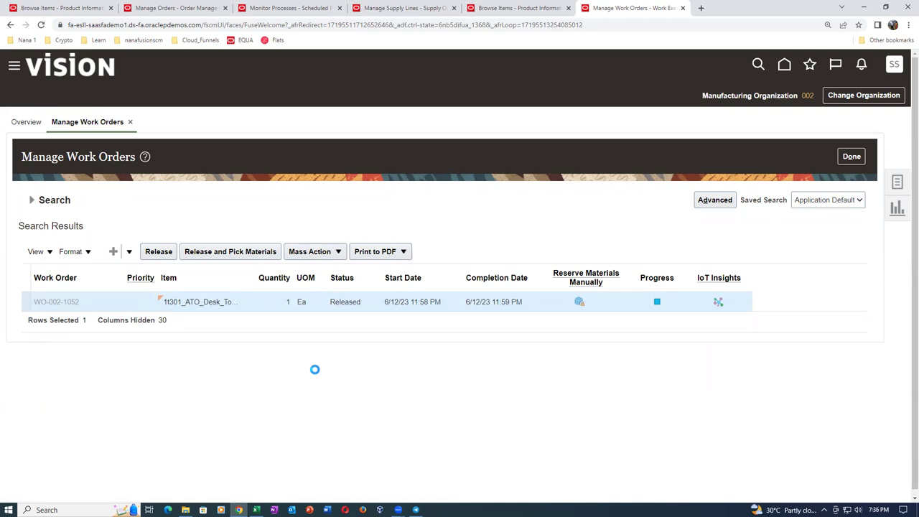
key(alt+Tab)
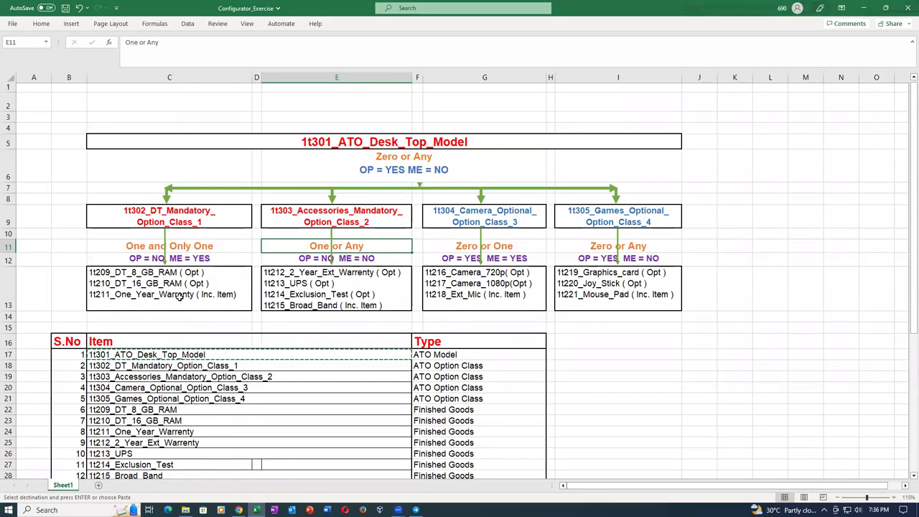
key(alt+Tab)
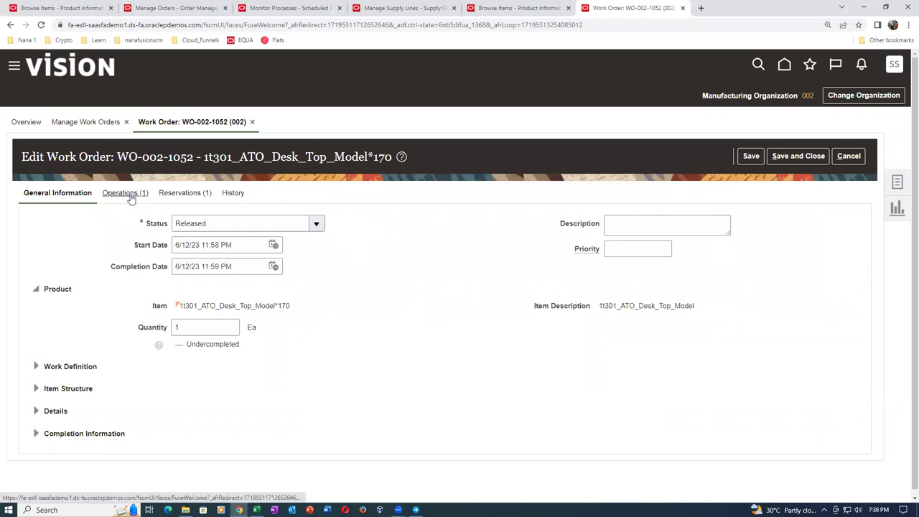
click(131, 199)
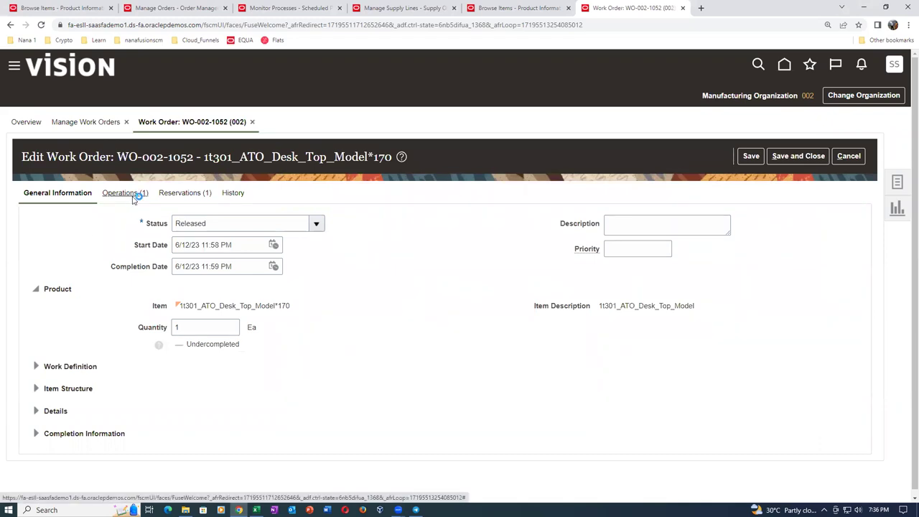
click(77, 254)
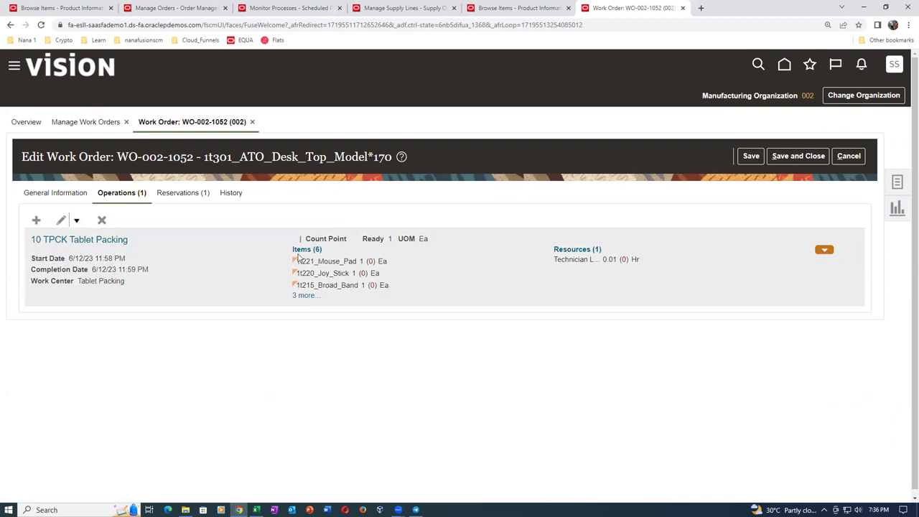
click(304, 295)
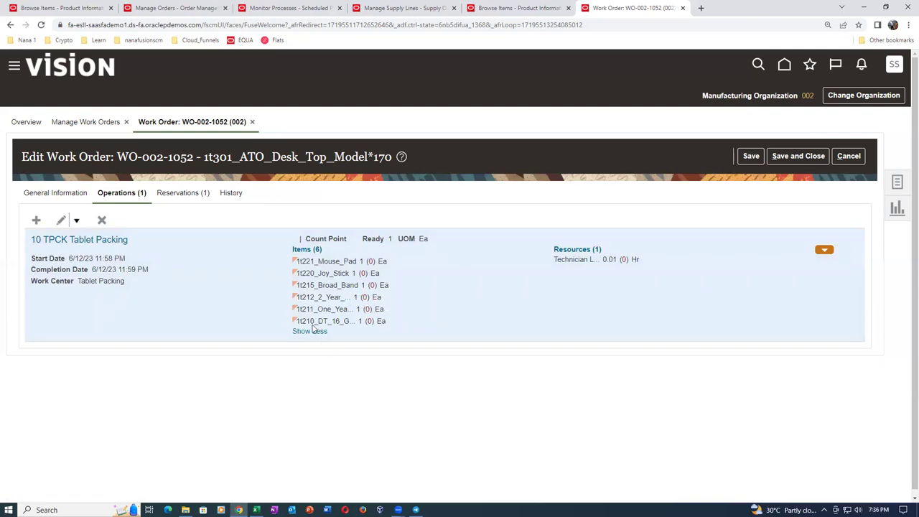
- Compare the operation's items with the options under each option class in the Configurator_Exercise Excel workbook
key(alt+Tab)
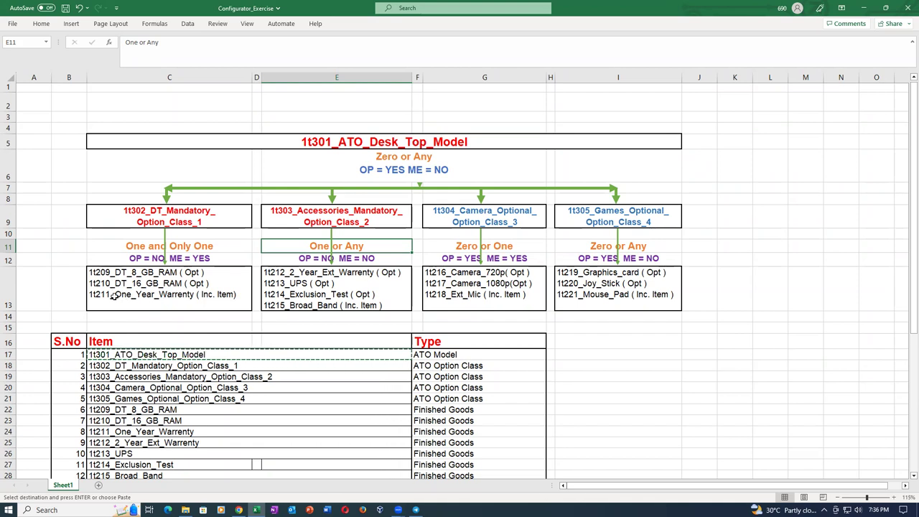
key(alt+Tab)
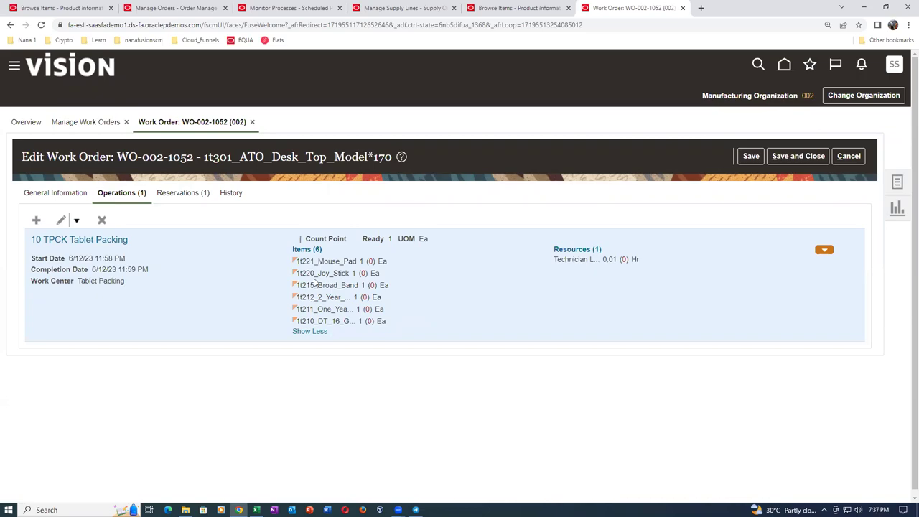
key(alt+Tab)
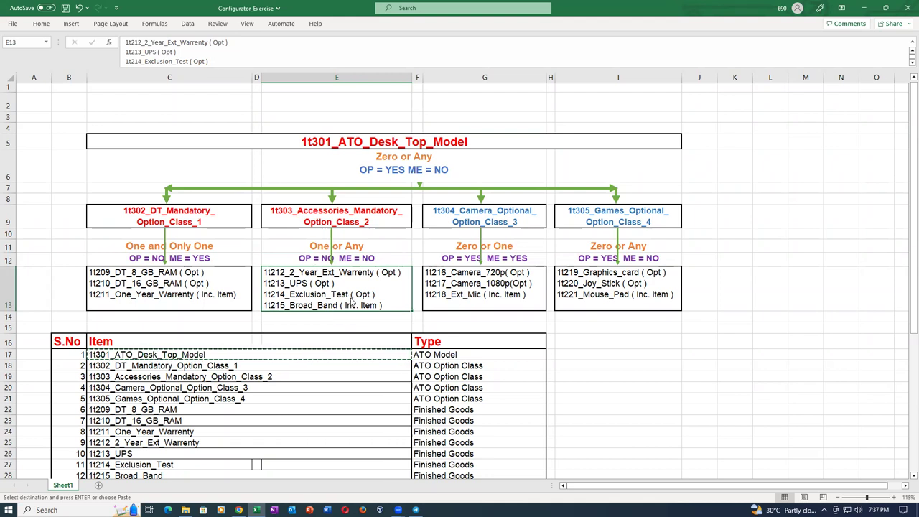
key(alt+Tab)
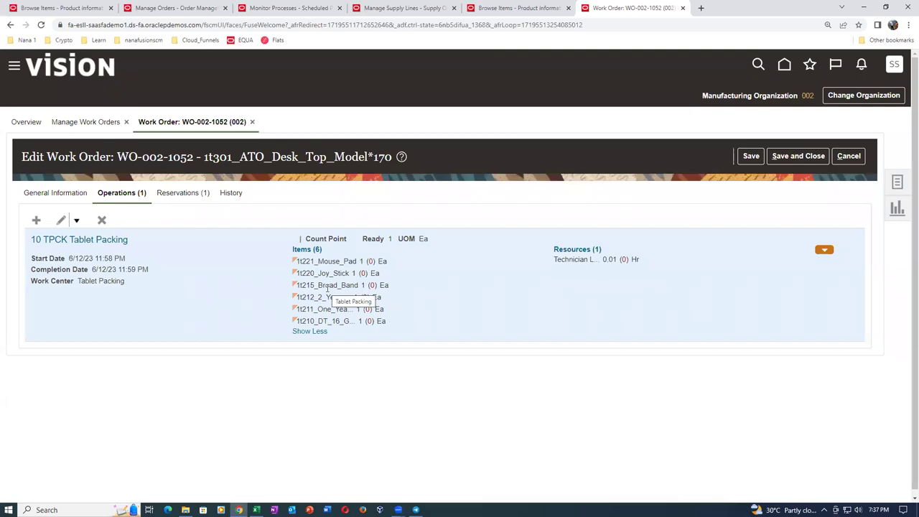
key(alt+Tab)
click(494, 297)
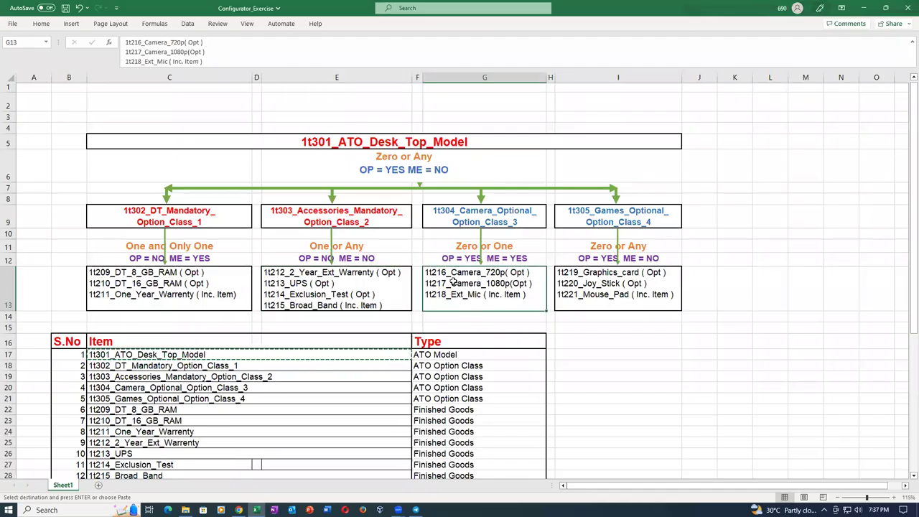
key(alt+Tab)
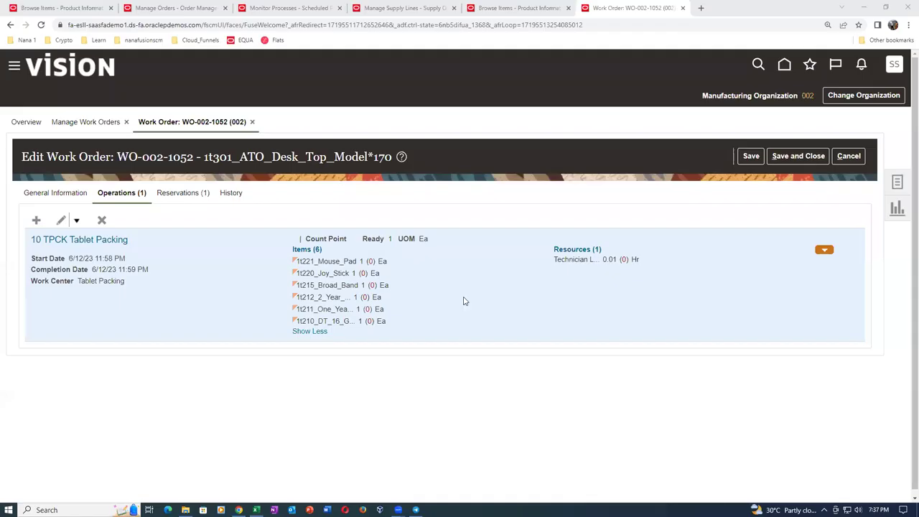
key(alt+Tab)
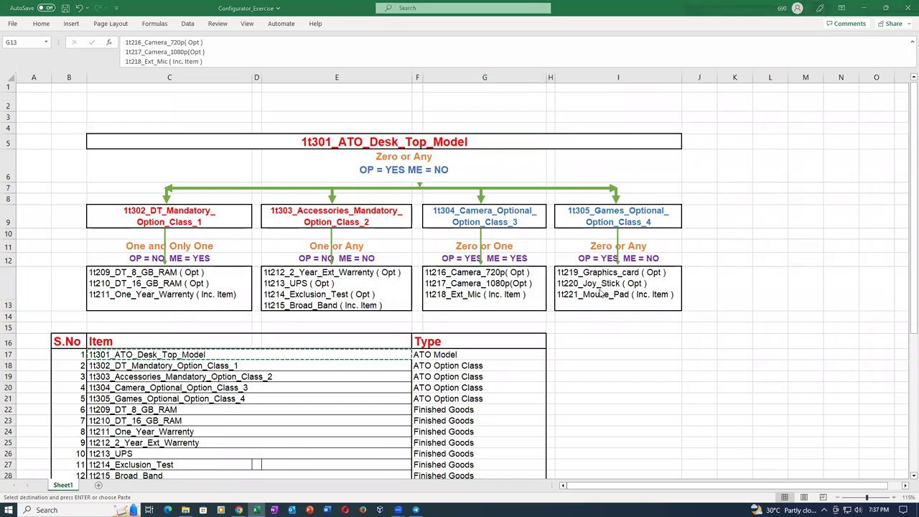
key(alt+Tab)
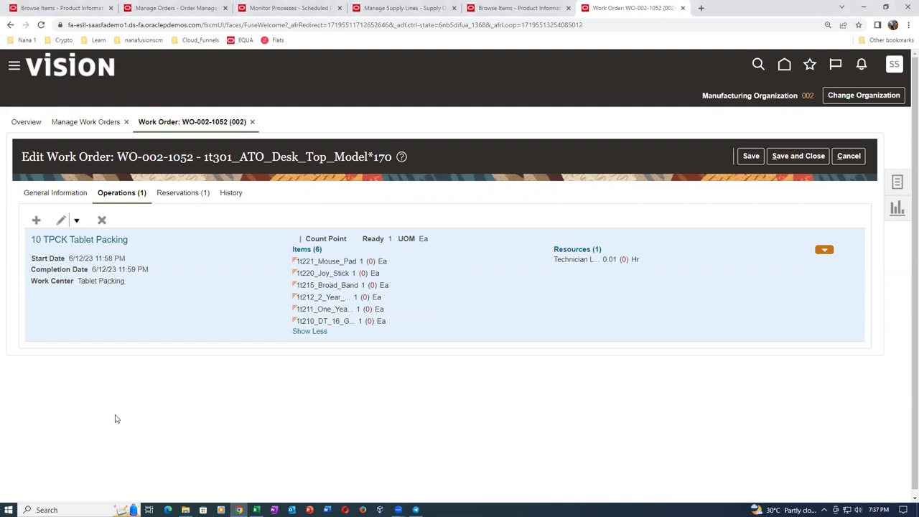
- Recheck the 1t302_DT_Mandatory_Option_Class_1 options in the Excel workbook against the work order's operation items
key(alt+Tab)
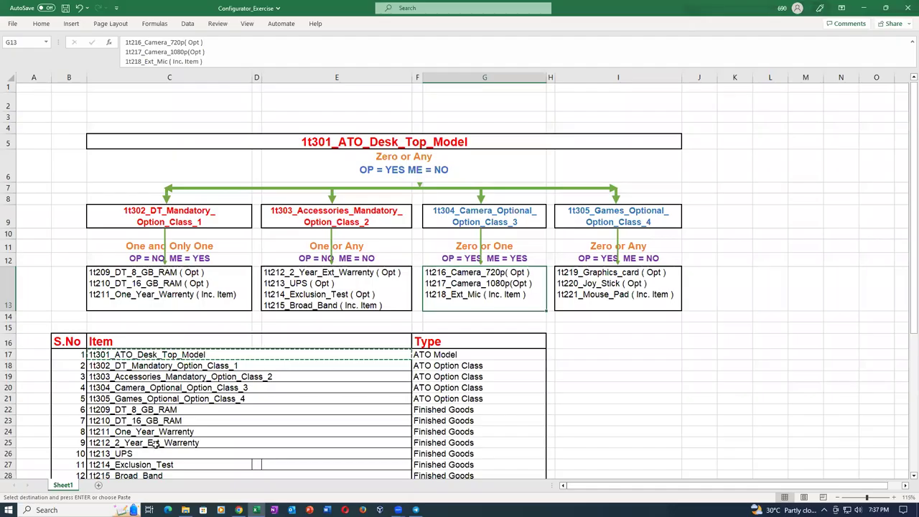
click(160, 295)
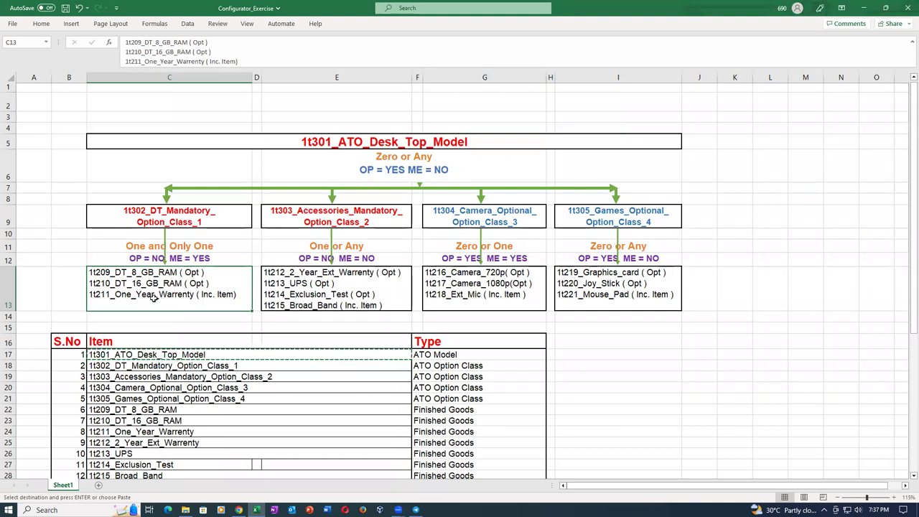
key(alt+Tab)
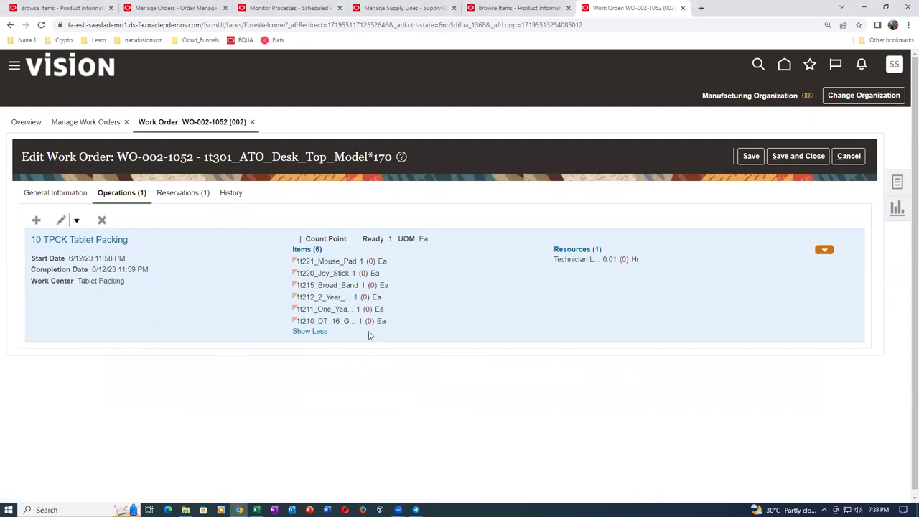
click(335, 264)
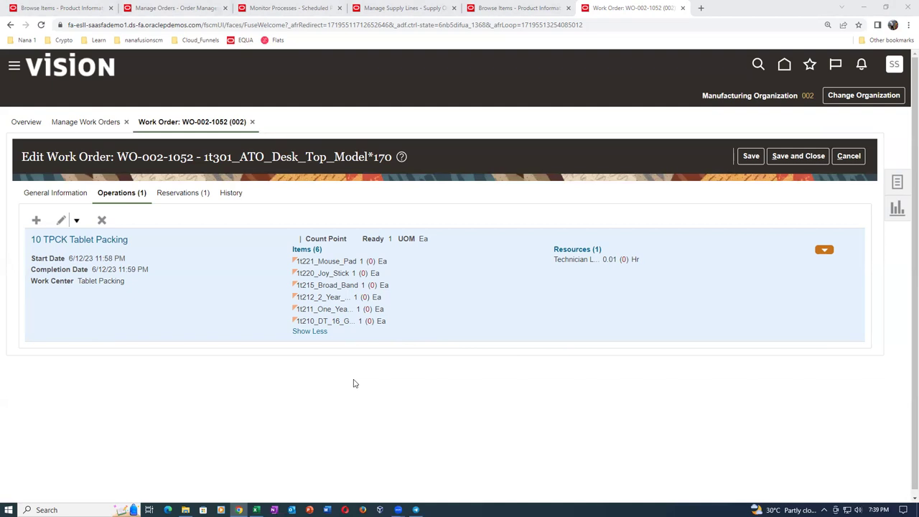
key(alt+Tab)
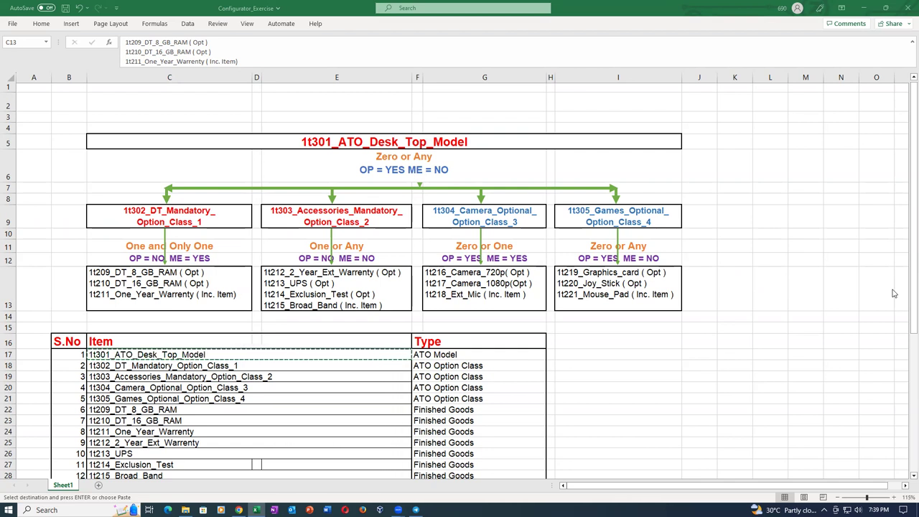
key(F2)
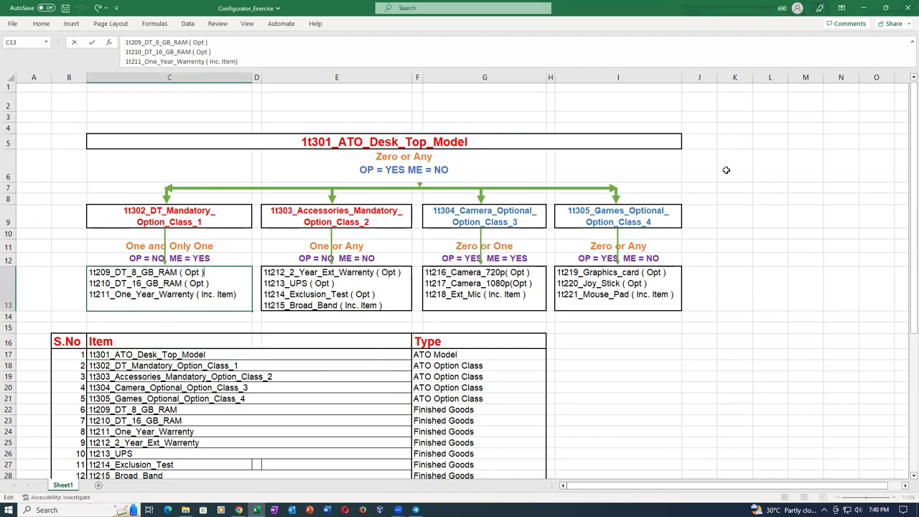
click(726, 170)
click(782, 169)
click(807, 171)
click(848, 172)
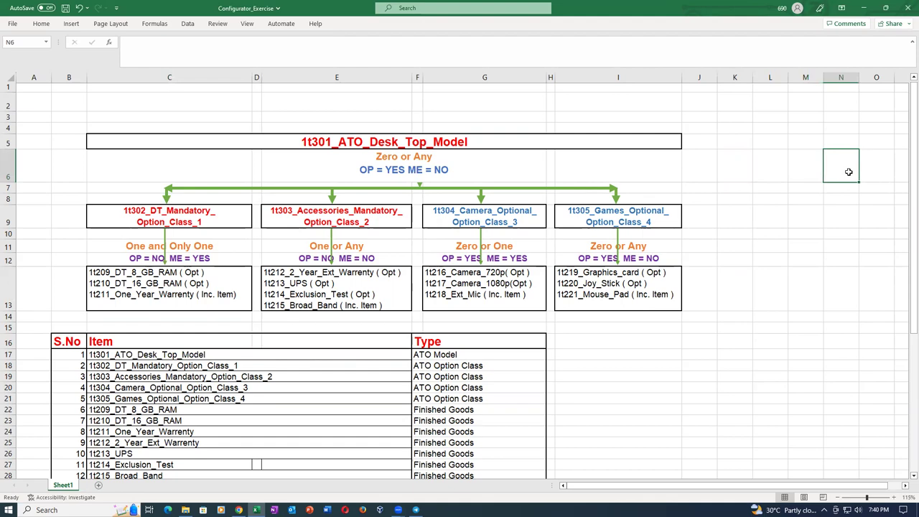
- Return to the work order in the browser, review its sales order reservation, and reopen its general information
key(alt+Tab)
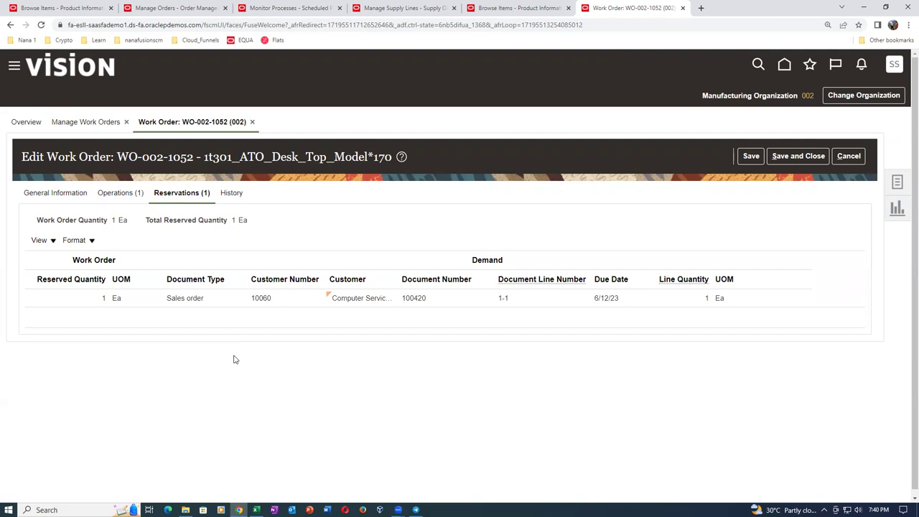
click(45, 194)
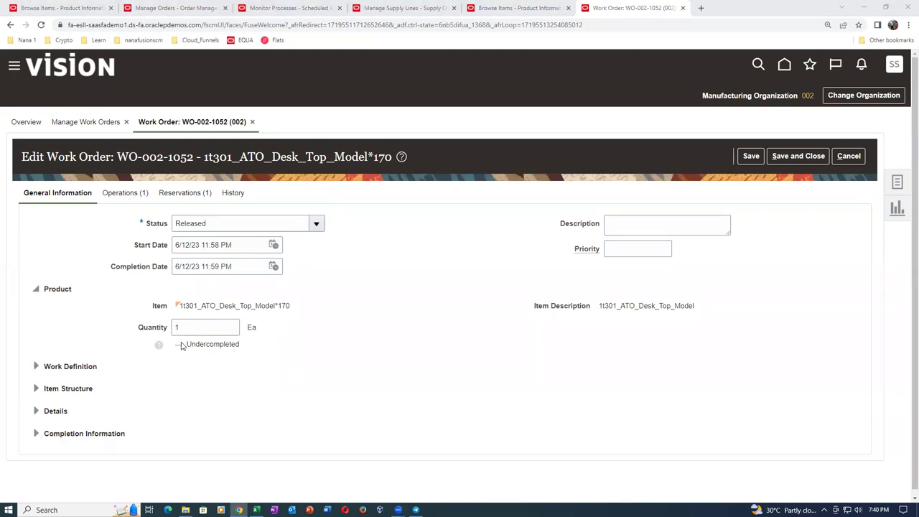
- Expand and review the work order's work definition, item structure, details and completion information, including its completion subinventory
click(36, 366)
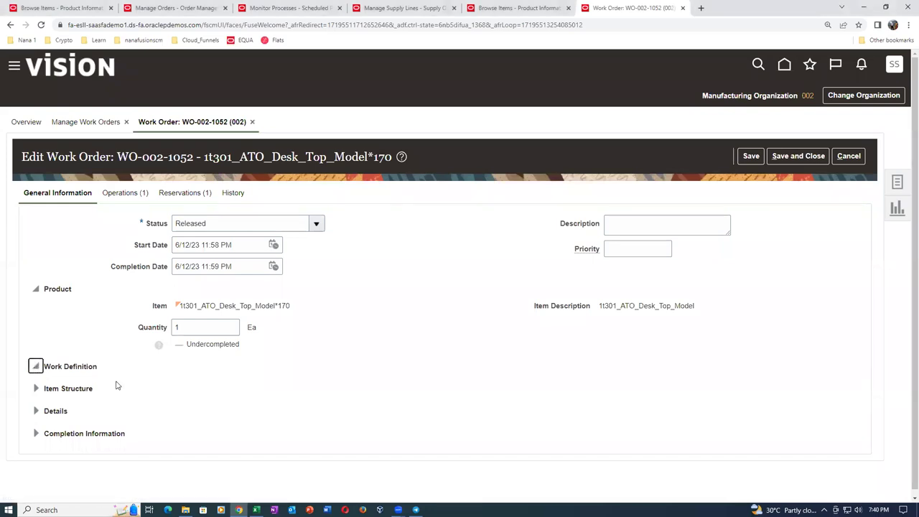
scroll(10, 435, down, 1)
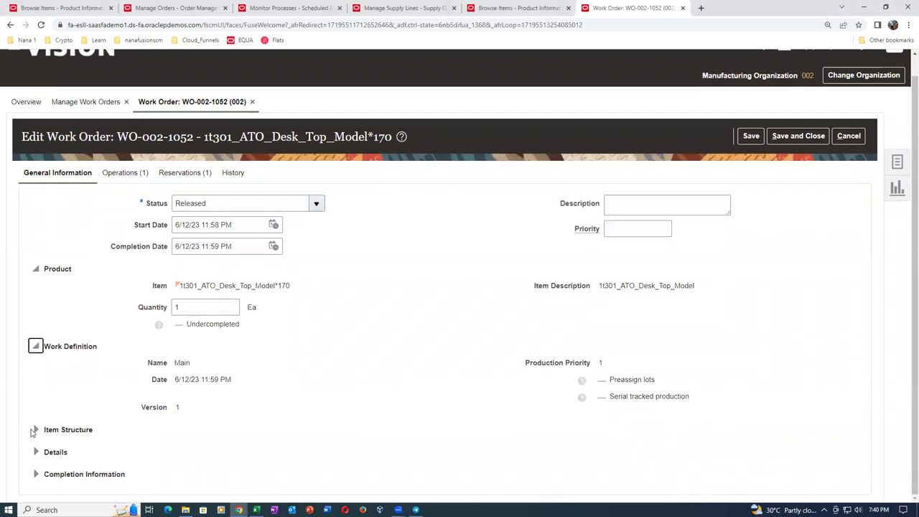
click(35, 429)
click(36, 452)
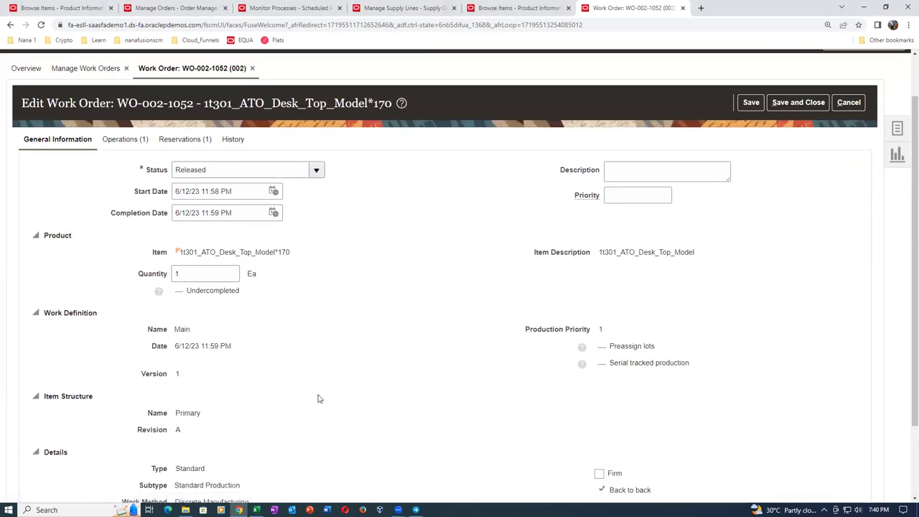
scroll(319, 397, down, 3)
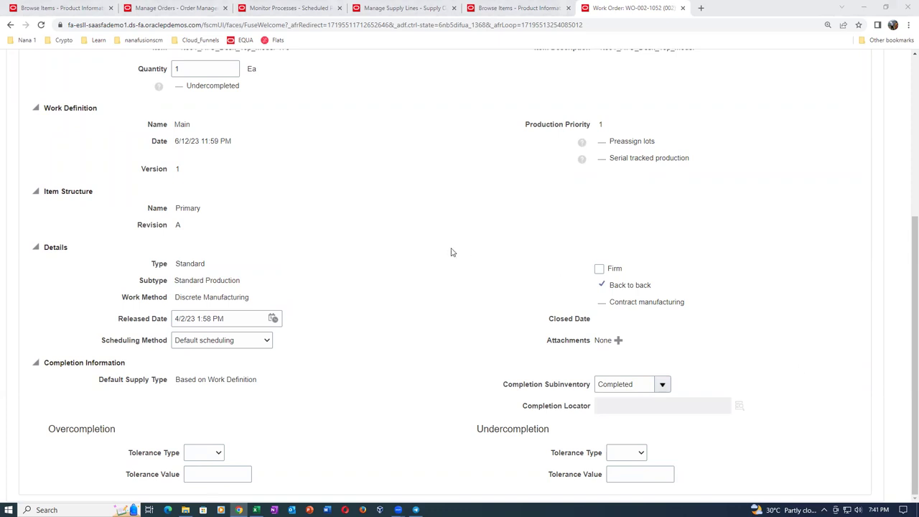
scroll(451, 251, up, 3)
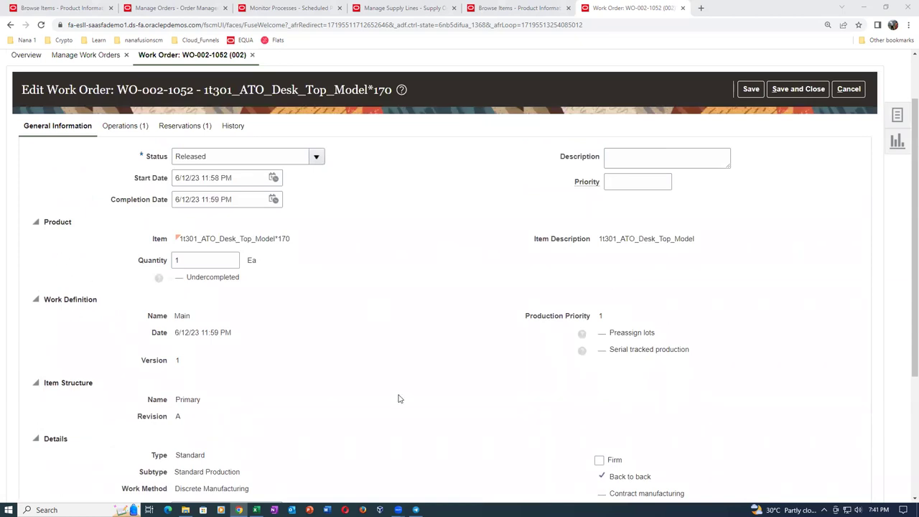
scroll(398, 398, down, 3)
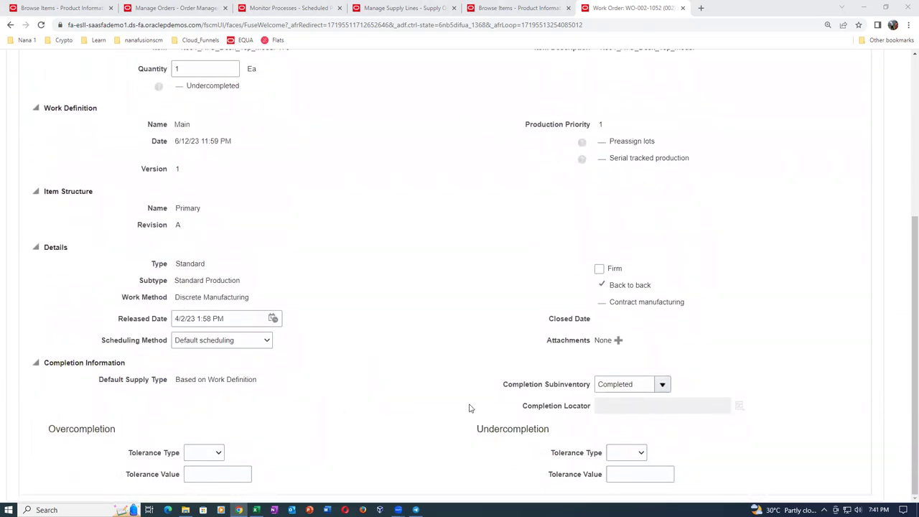
mouse_move(608, 386)
mouse_down()
mouse_move(624, 383)
mouse_move(622, 375)
mouse_up()
click(514, 310)
scroll(513, 311, up, 3)
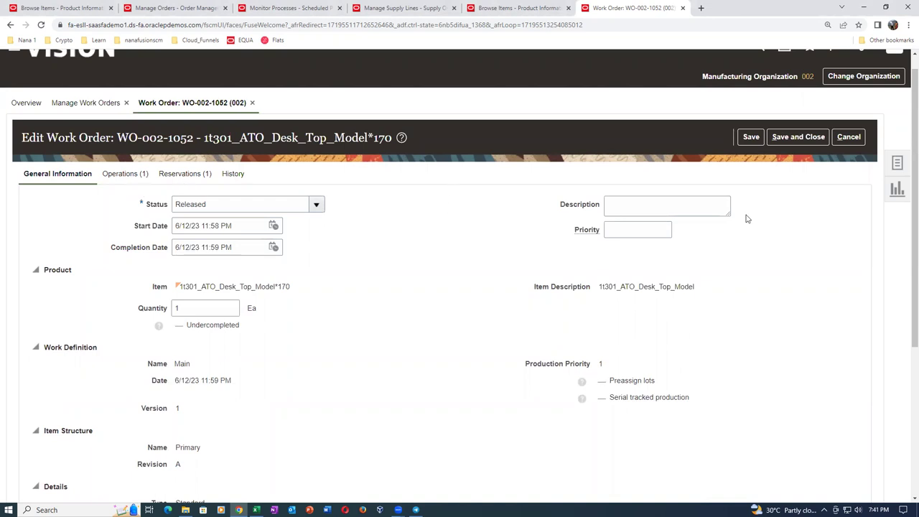
- Leave the work order without saving and open Review Dispatch List from the Work Execution tasks
click(848, 138)
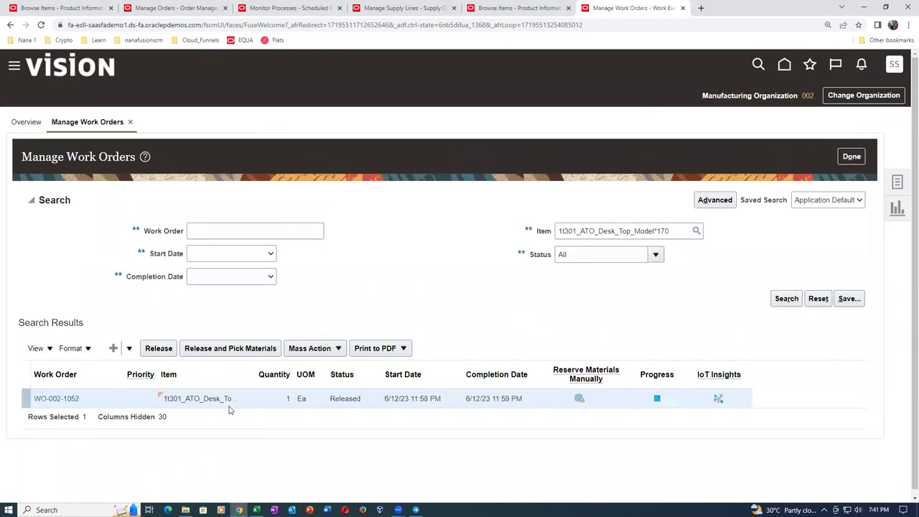
click(853, 156)
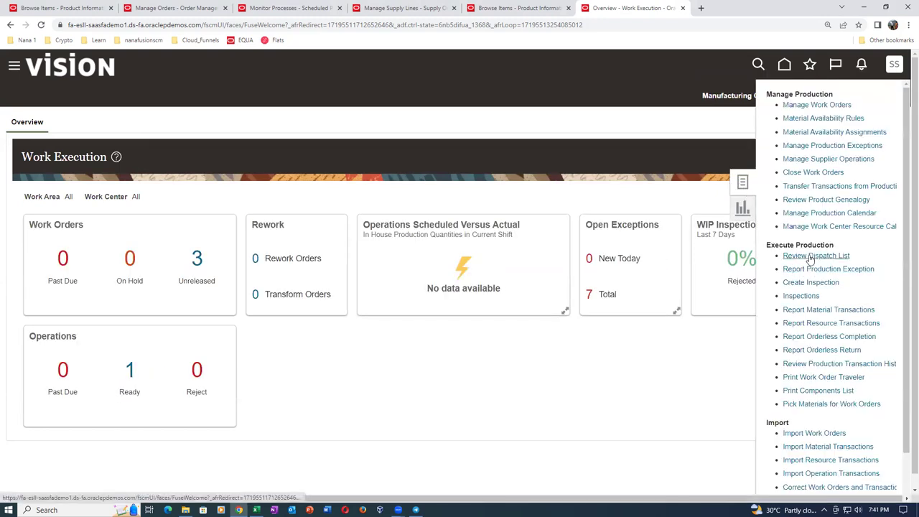
click(810, 256)
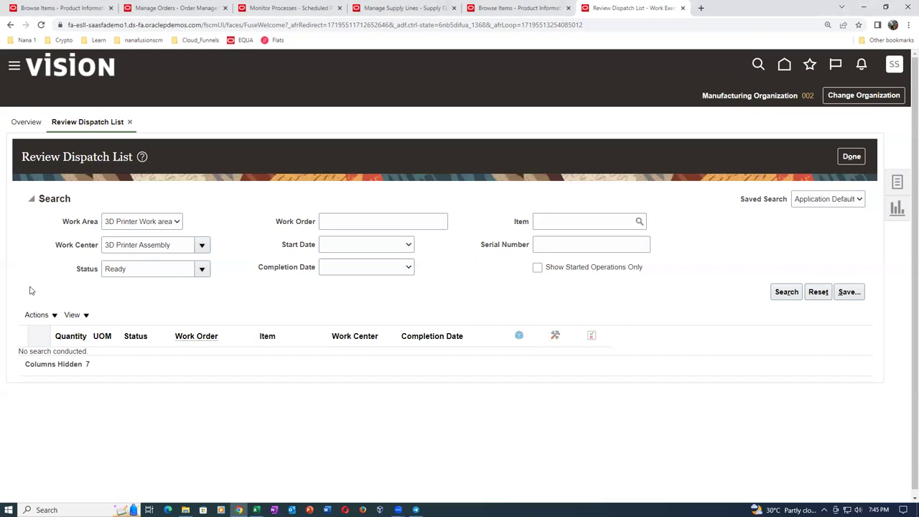
- Widen the dispatch list search to all work areas and all work centers
click(124, 223)
click(122, 235)
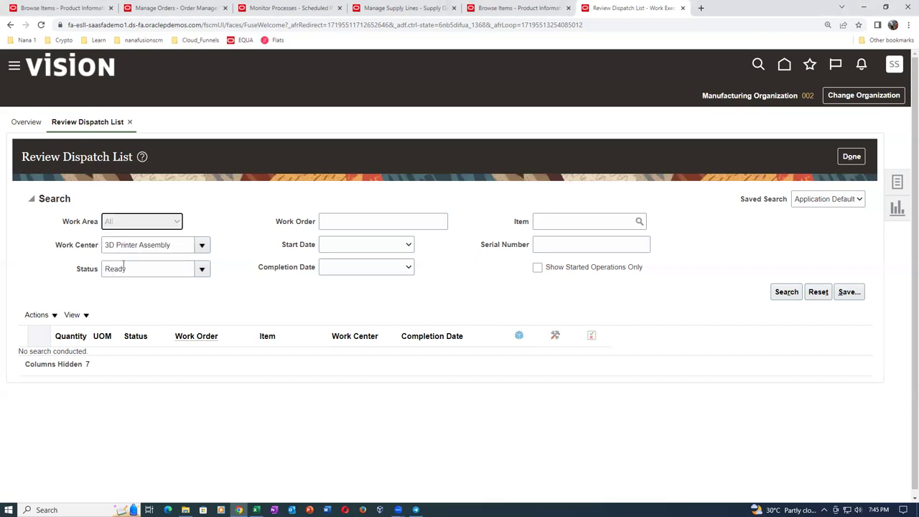
click(202, 245)
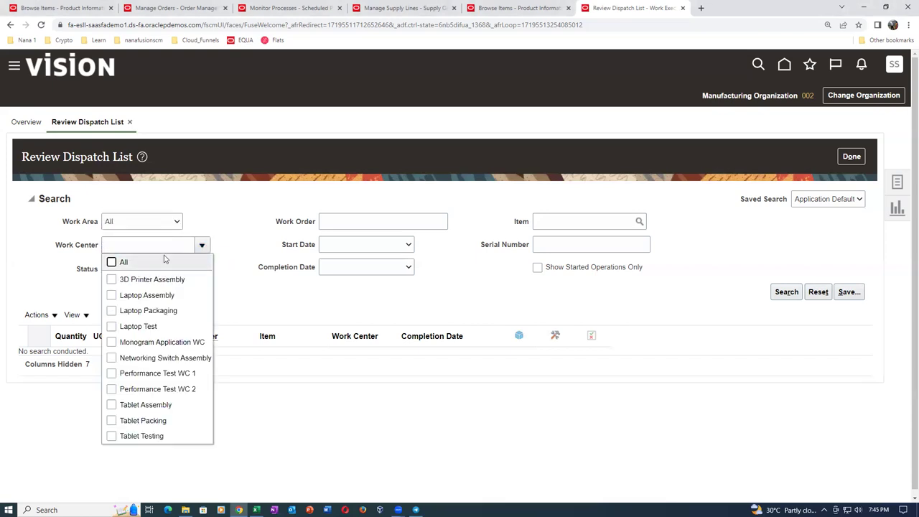
click(113, 263)
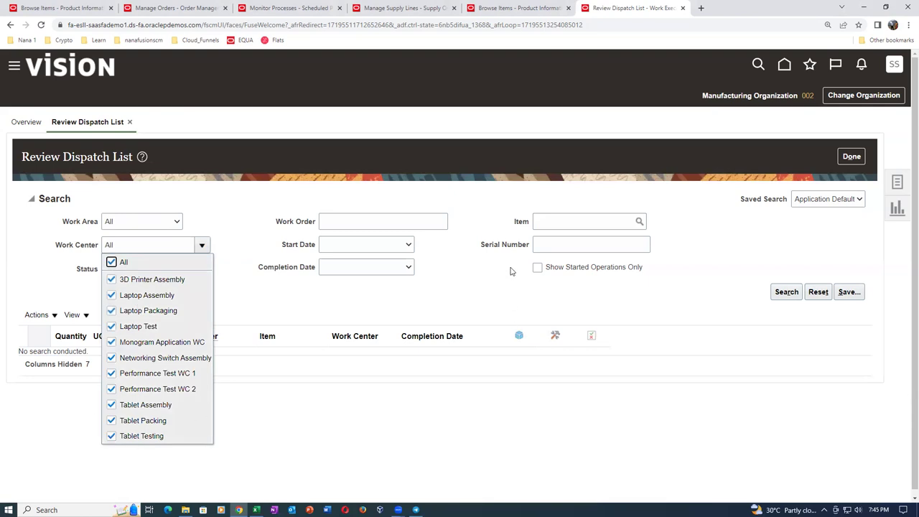
- Find items starting with 1t3 and set 1t301_ATO_Desk_Top_Model*170 as the item for the dispatch list search
click(539, 222)
text(113)
key(Tab)
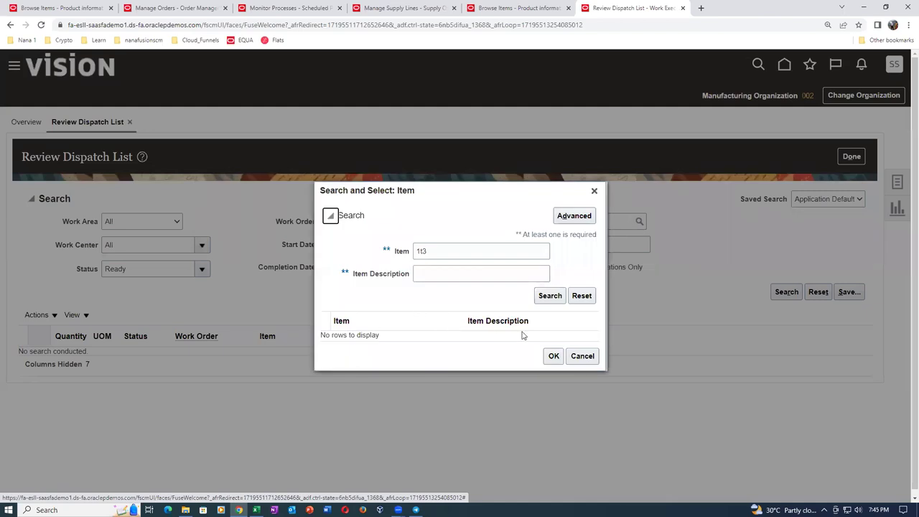
click(548, 296)
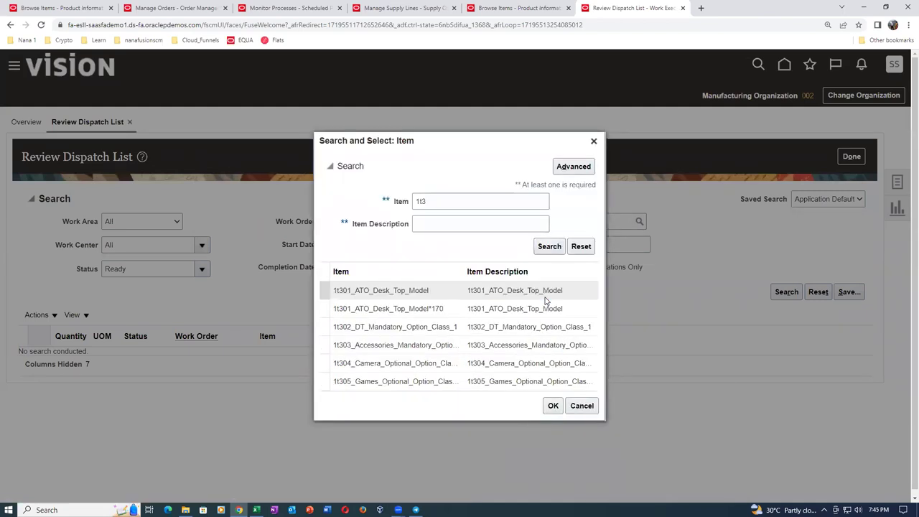
click(456, 315)
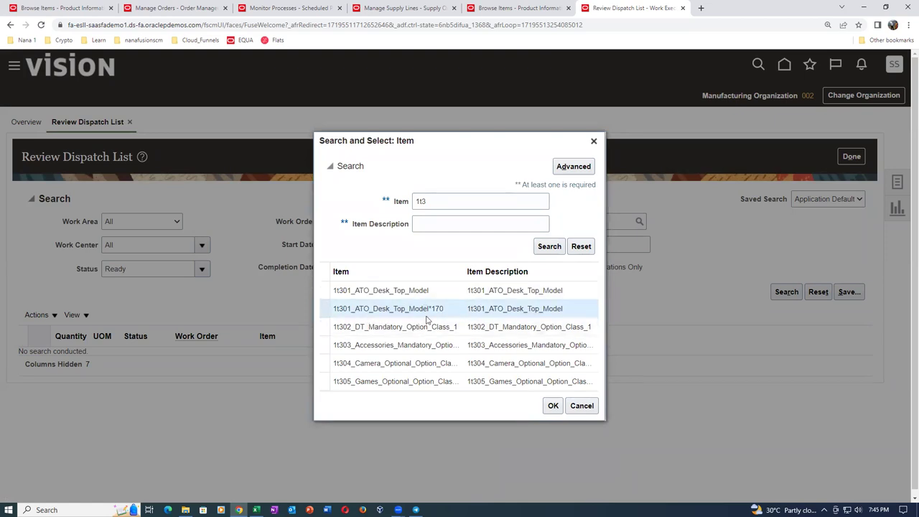
click(553, 406)
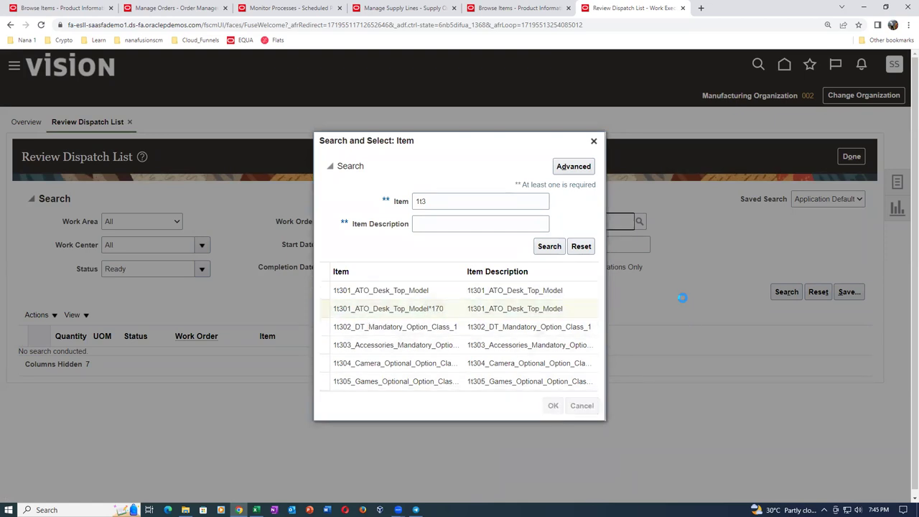
click(786, 292)
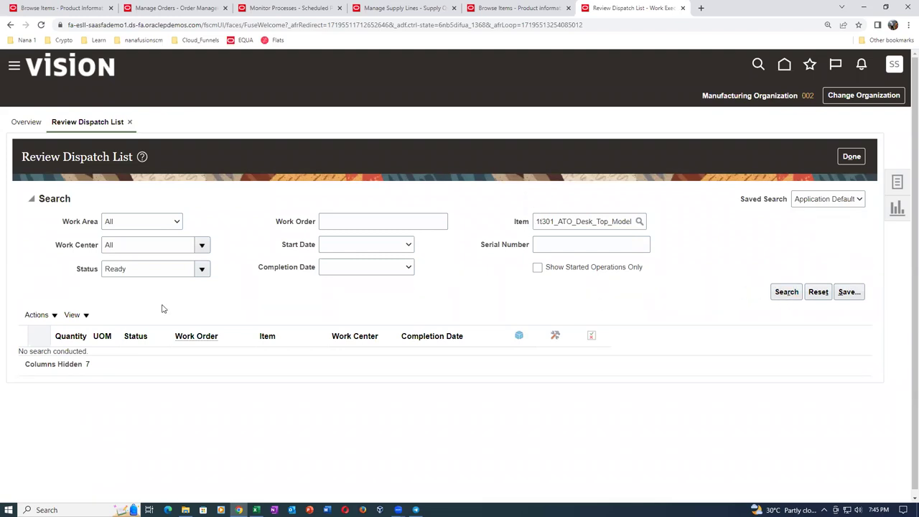
- Include all operation statuses in the dispatch list criteria and run the search
click(147, 268)
click(111, 286)
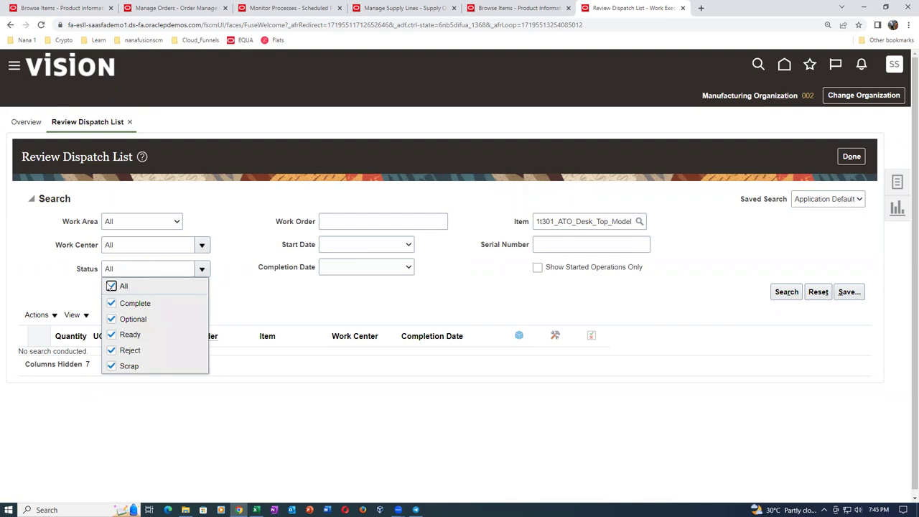
click(649, 281)
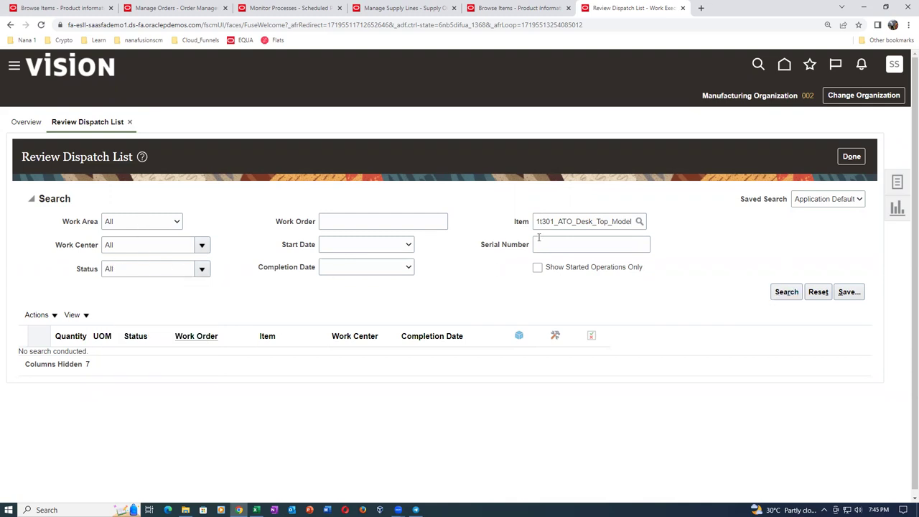
click(787, 295)
- Start Complete with Details for the Tablet Packing operation with quantity 1 and enter the transaction note fgjcghjg ghkhjkvh
click(36, 268)
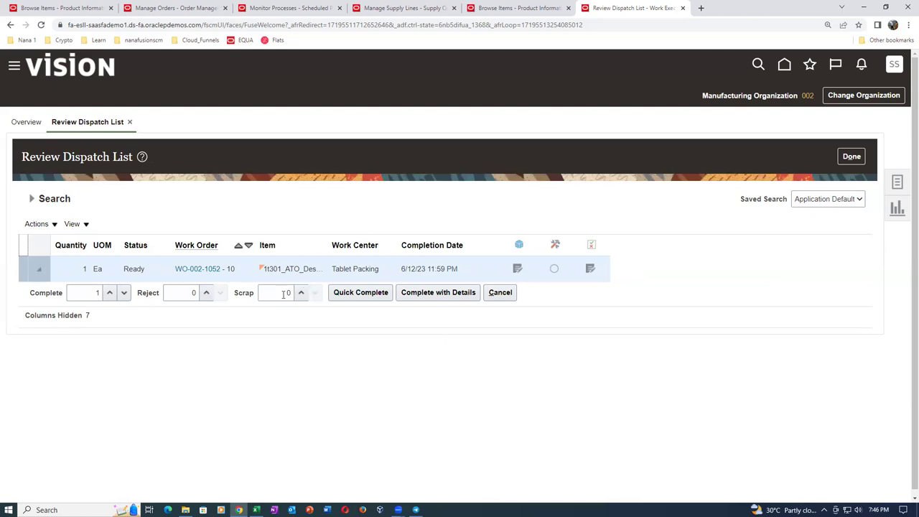
click(420, 297)
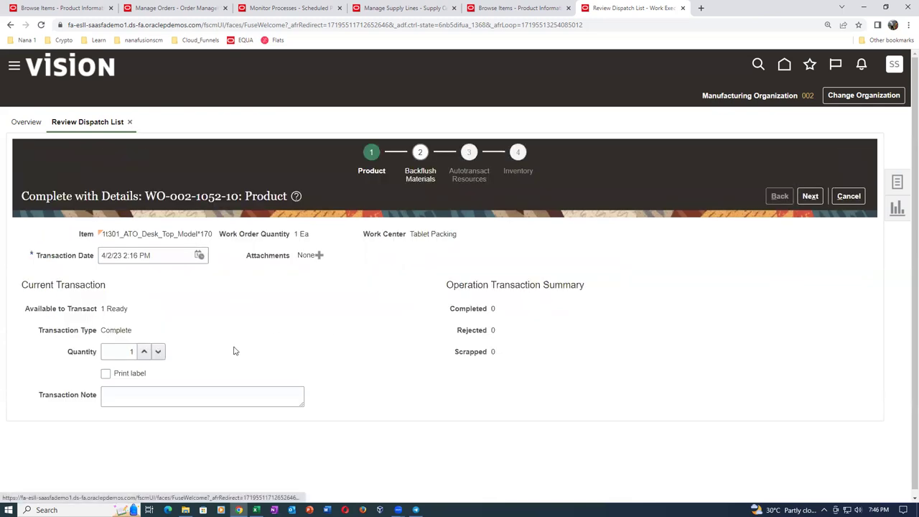
click(147, 399)
text(fgjcghjg ghkhjkvhl)
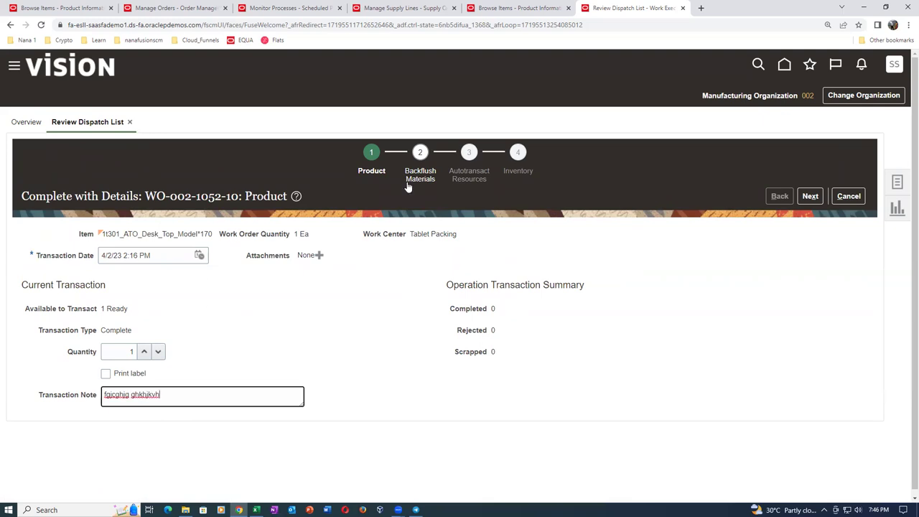
- Accept the default backflush materials and autotransact resources, and save the completion of 1 Ea to the Completed subinventory
click(809, 196)
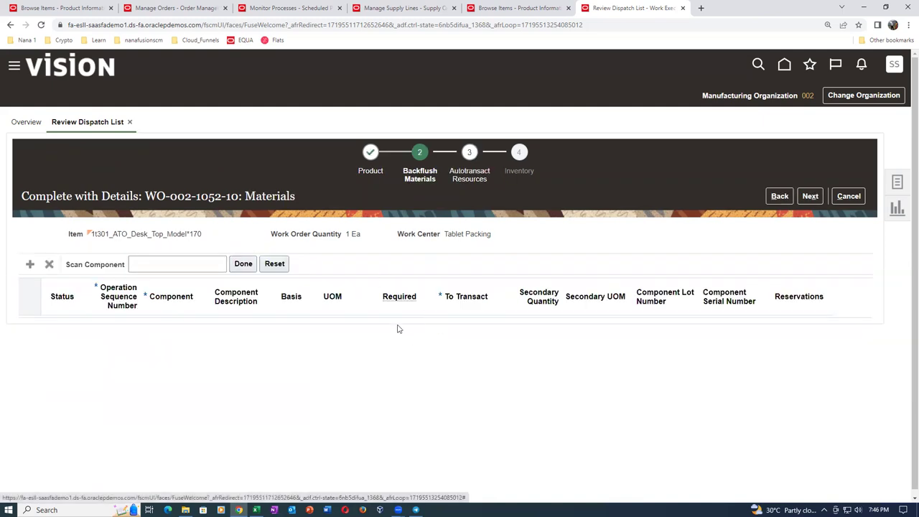
click(811, 196)
click(810, 196)
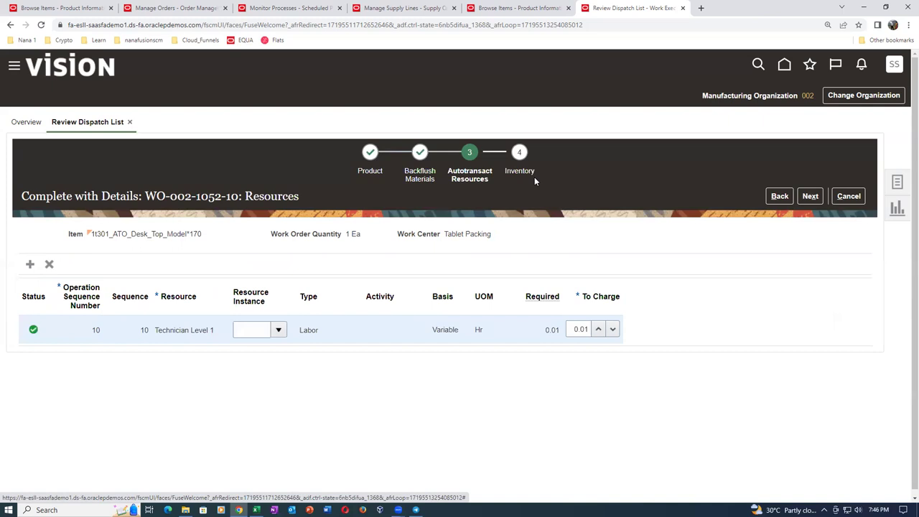
click(812, 196)
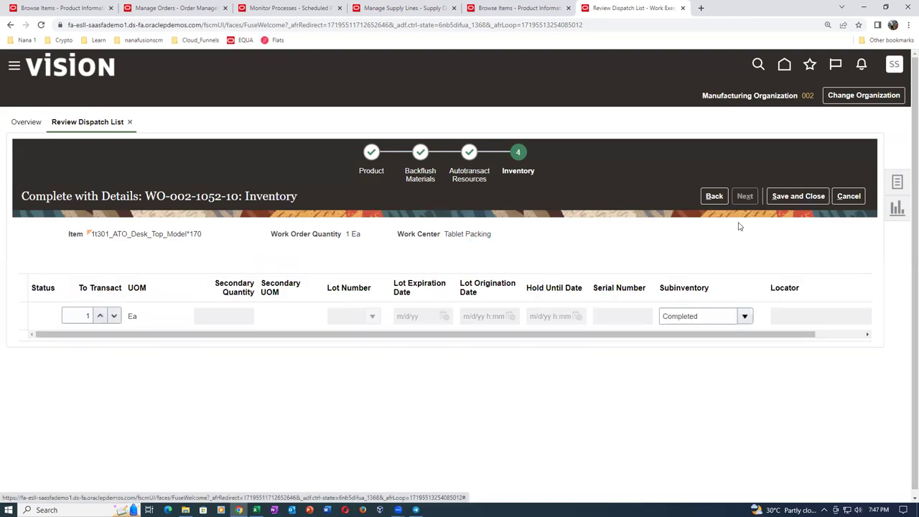
click(795, 200)
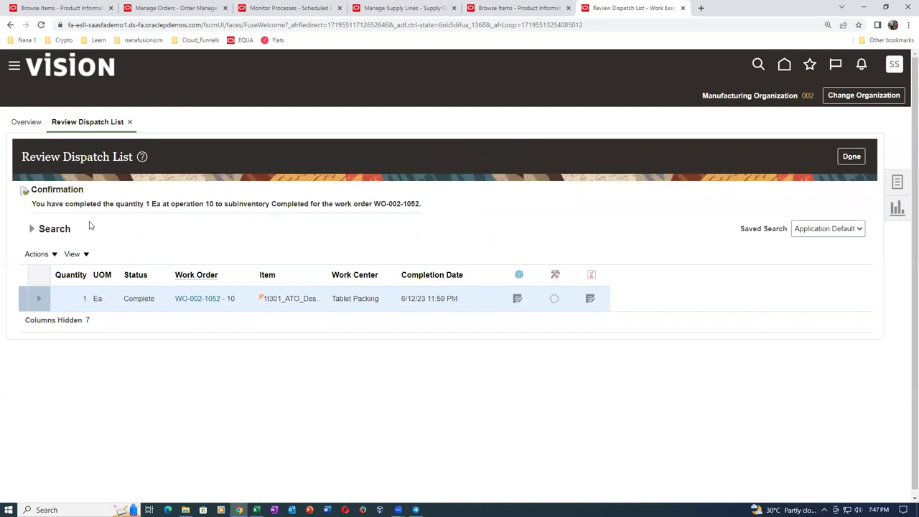
- Check the completion confirmation for the quantity, operation and subinventory
drag(85, 205, 214, 204)
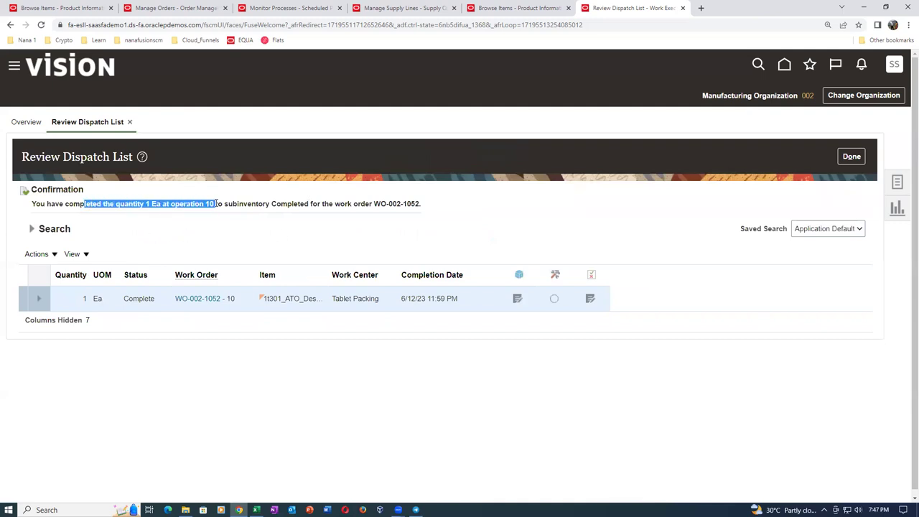
click(230, 235)
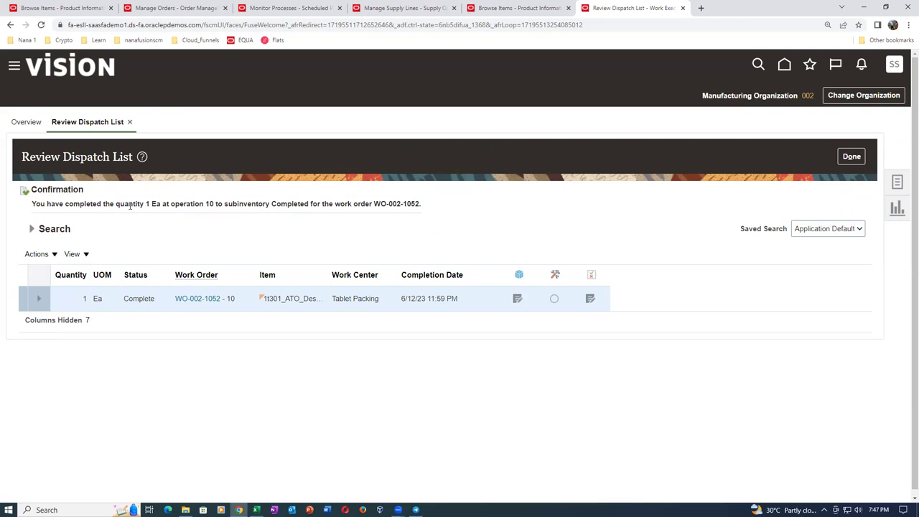
drag(130, 205, 246, 206)
click(249, 227)
drag(270, 204, 309, 204)
- Close the dispatch list and refresh the supply order details to check the execution document status
click(851, 156)
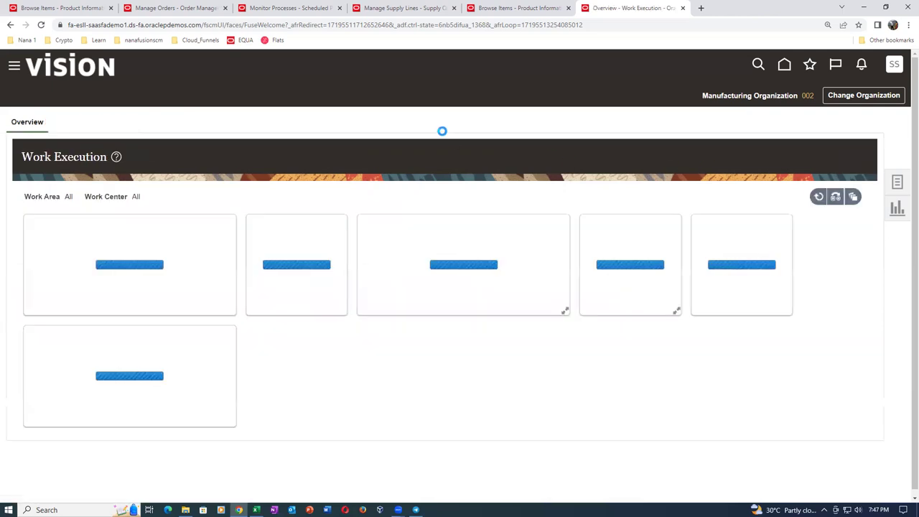
click(393, 9)
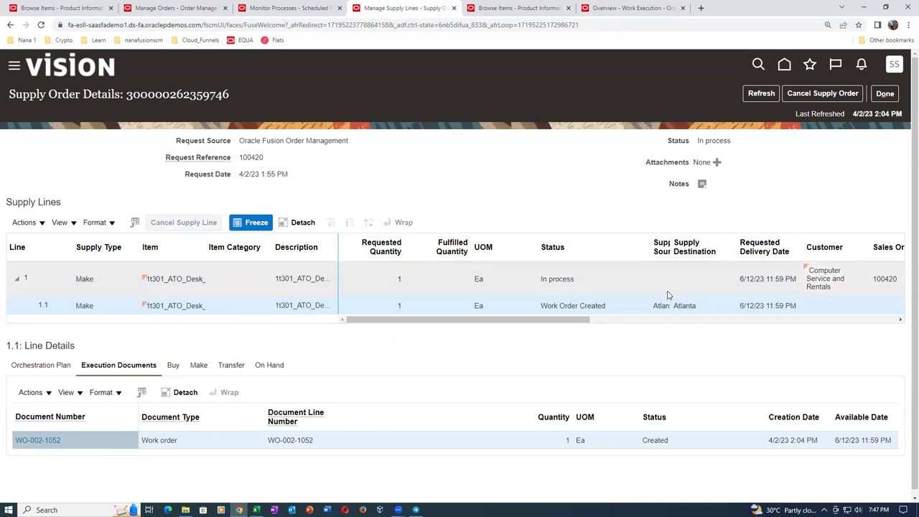
click(761, 93)
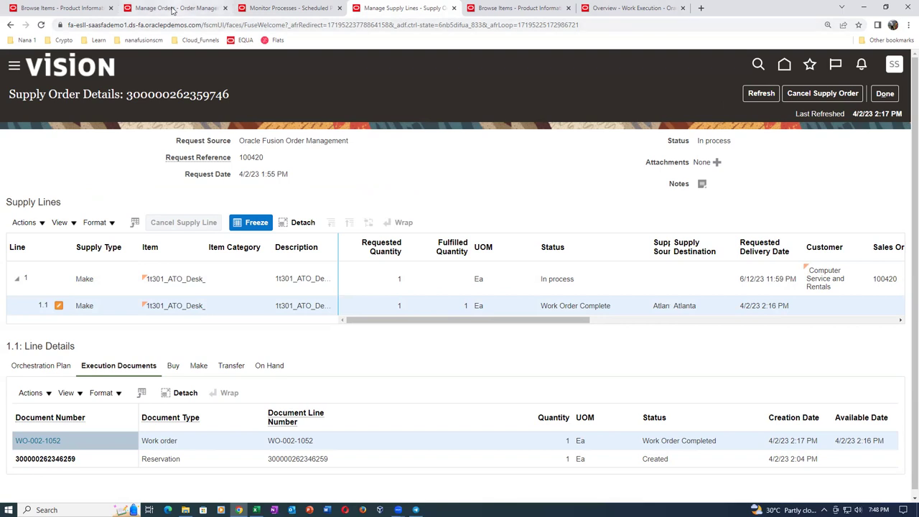
- Return to the sales order in Order Management and review its orchestration plan and the fulfillment line's supply details
click(172, 10)
scroll(158, 359, down, 6)
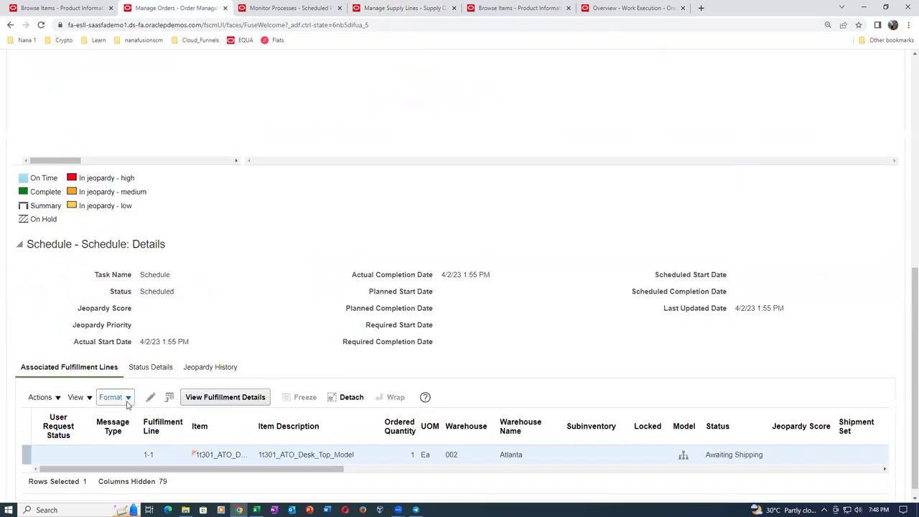
scroll(103, 314, up, 3)
scroll(98, 277, up, 2)
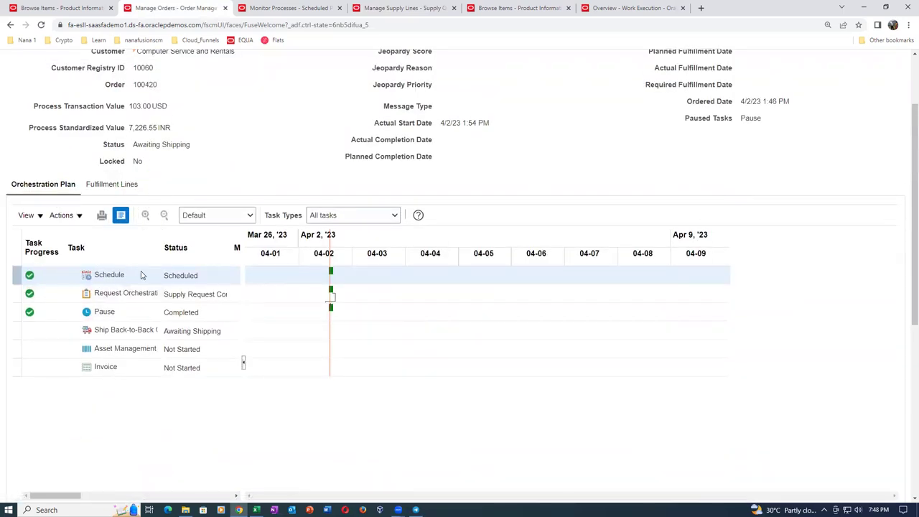
scroll(158, 424, down, 8)
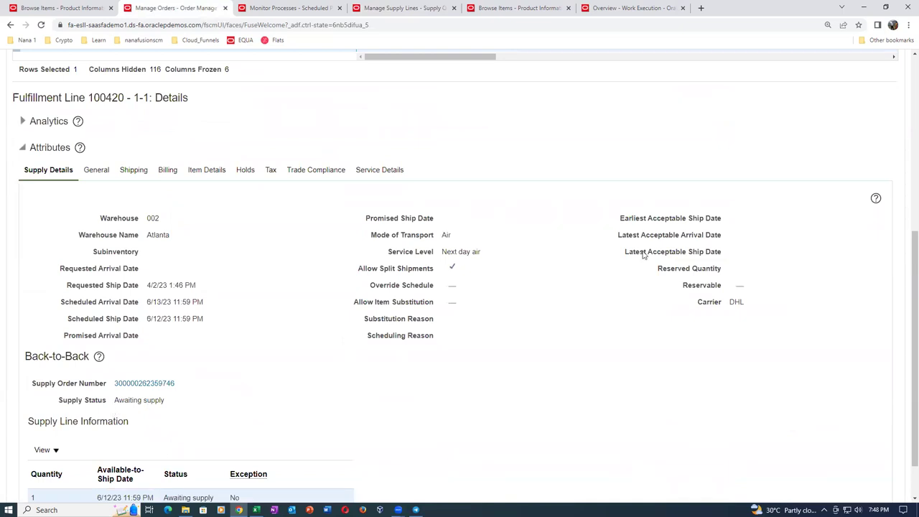
- Refresh the orchestration process and check the back-to-back supply status of the fulfillment line
scroll(646, 251, up, 5)
click(845, 94)
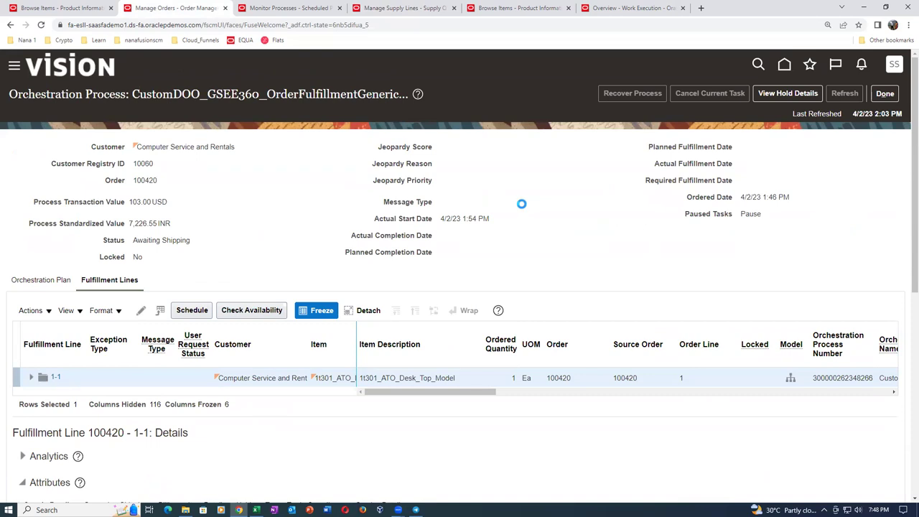
scroll(211, 242, down, 5)
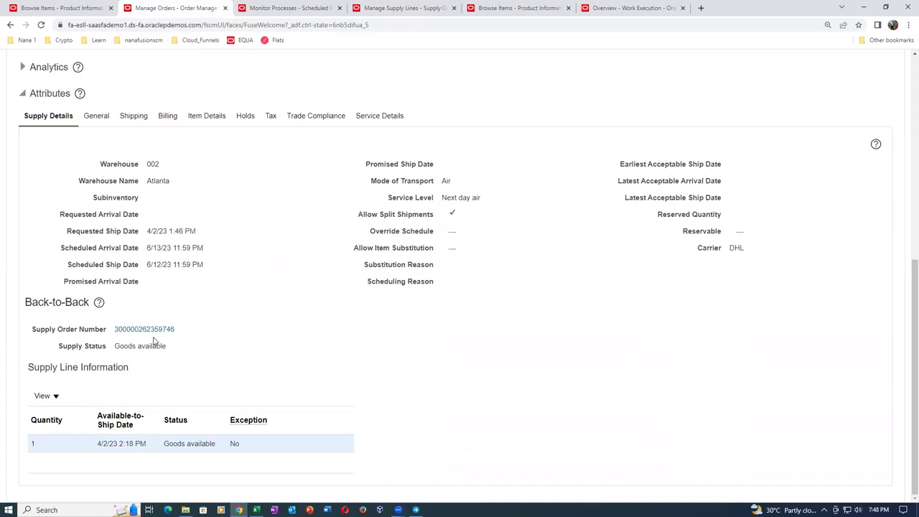
- Duplicate the Work Execution browser tab, go to Inventory Management there, and open the Manage Shipment Lines task
click(643, 10)
right_click(644, 14)
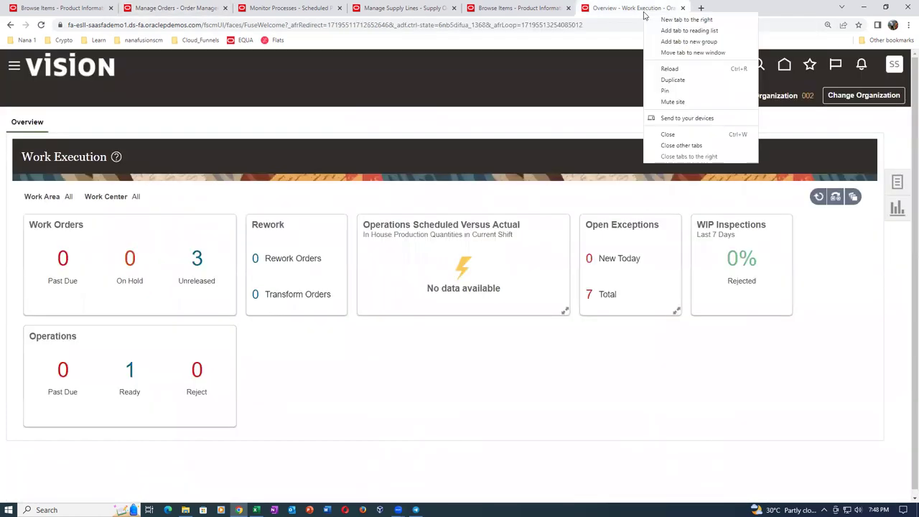
click(668, 81)
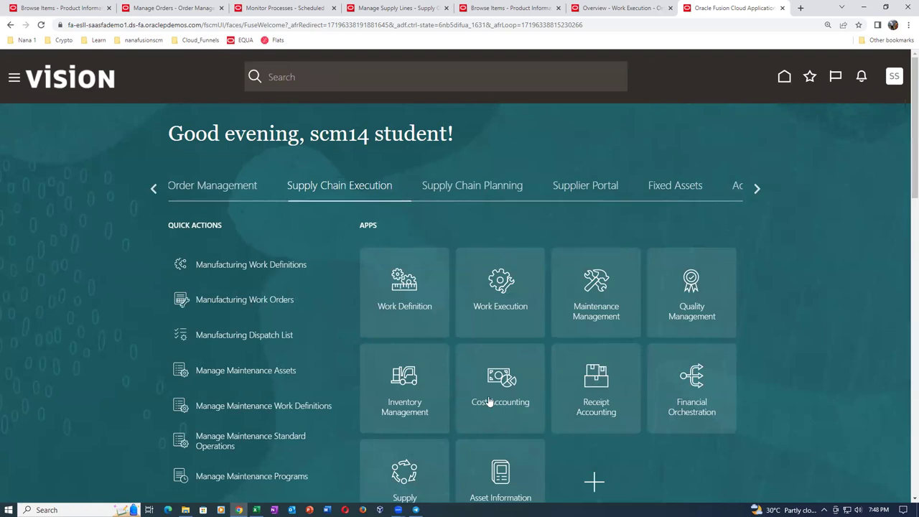
click(728, 257)
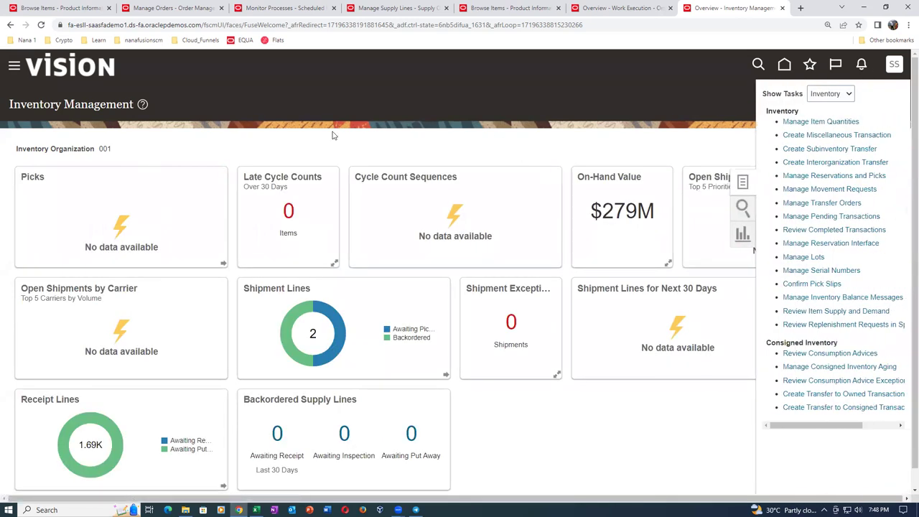
click(828, 95)
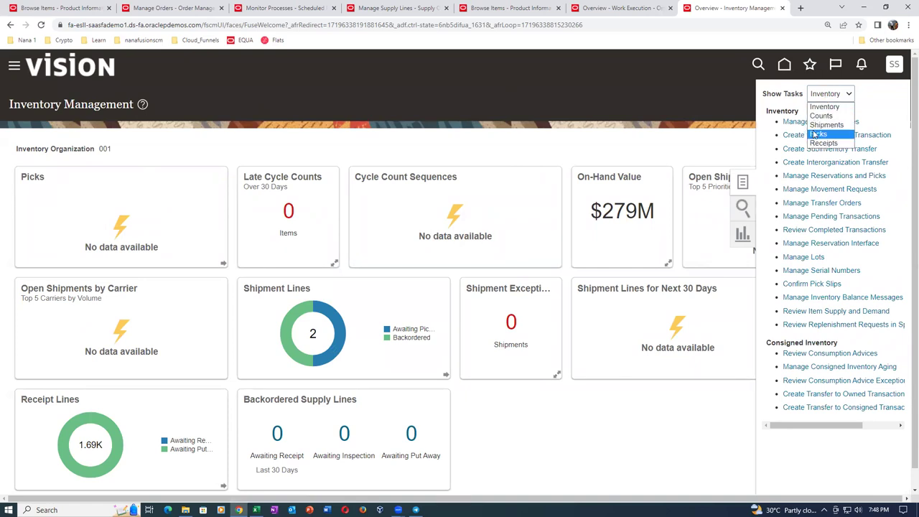
click(824, 125)
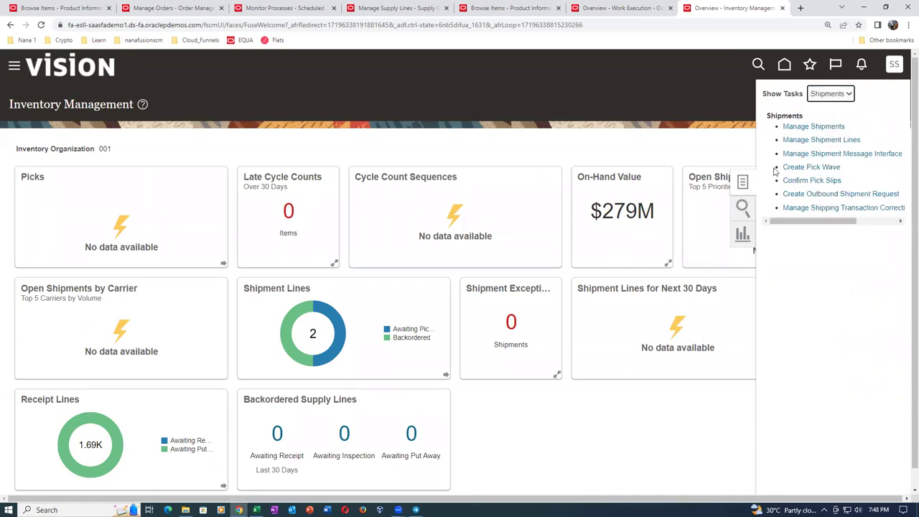
click(805, 141)
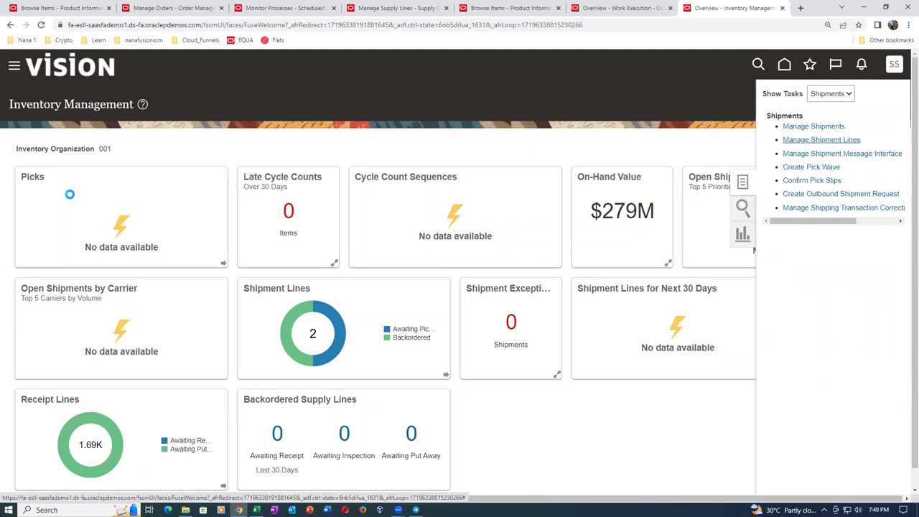
- Search organization 001 for the sales order's shipment lines, with the scheduled ship date operator set to Before
click(182, 197)
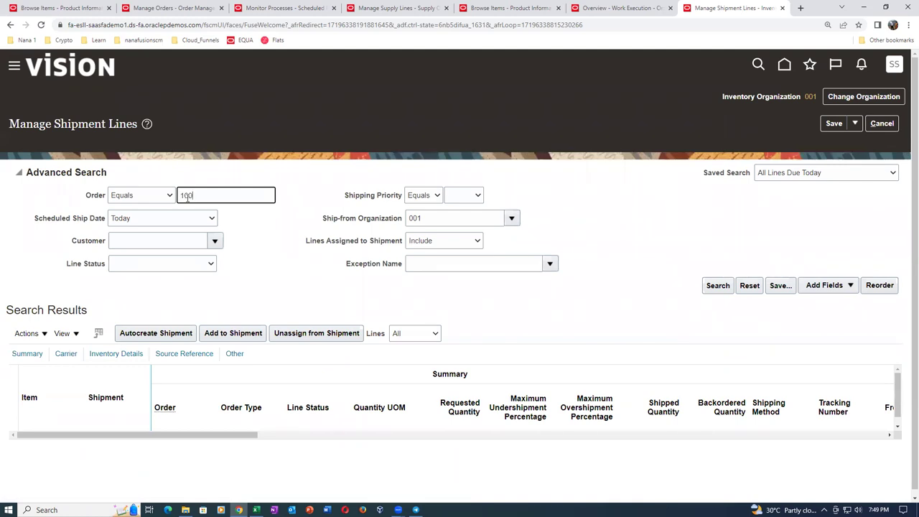
key(Tab)
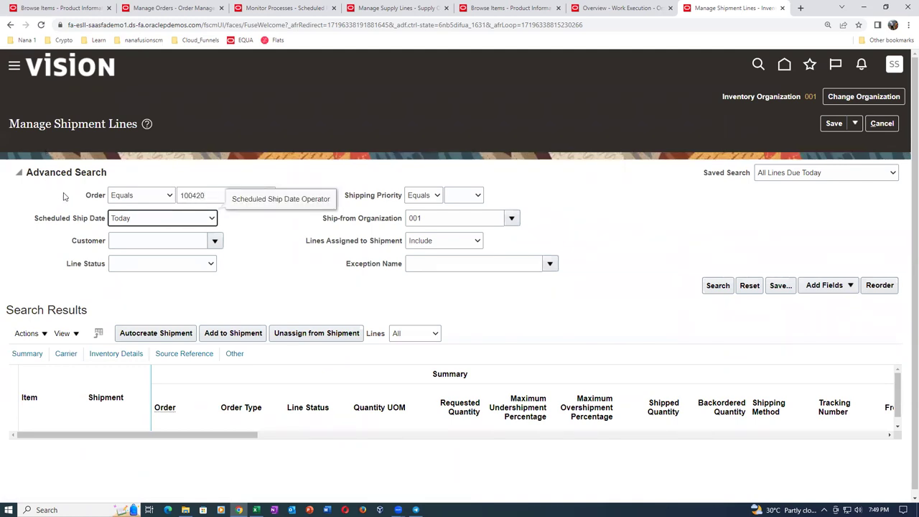
click(125, 219)
click(128, 231)
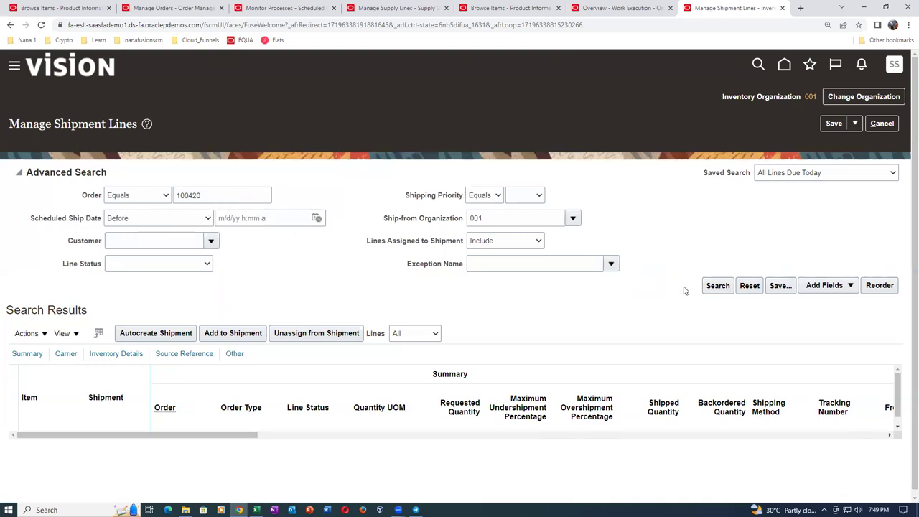
click(726, 288)
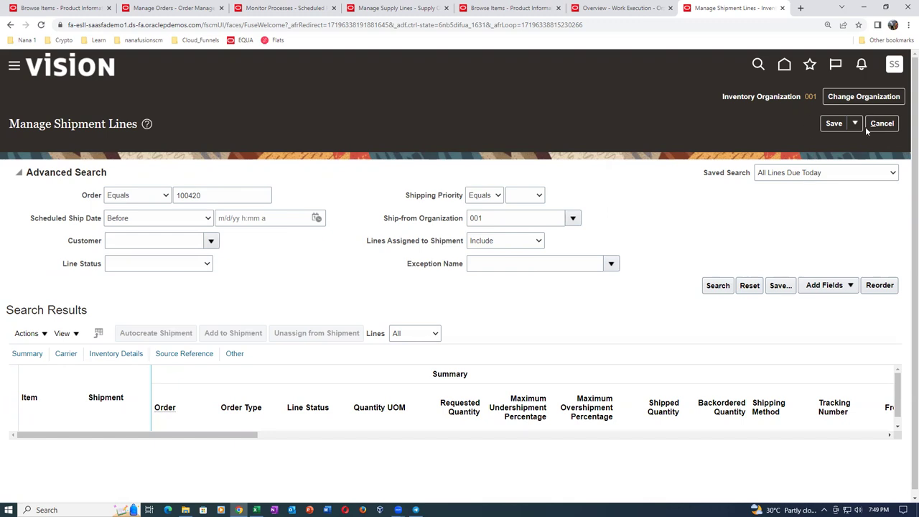
- Try to change the inventory organization to 002 from Manage Shipment Lines, including a lookup of the organization, and cancel the dialog
click(865, 96)
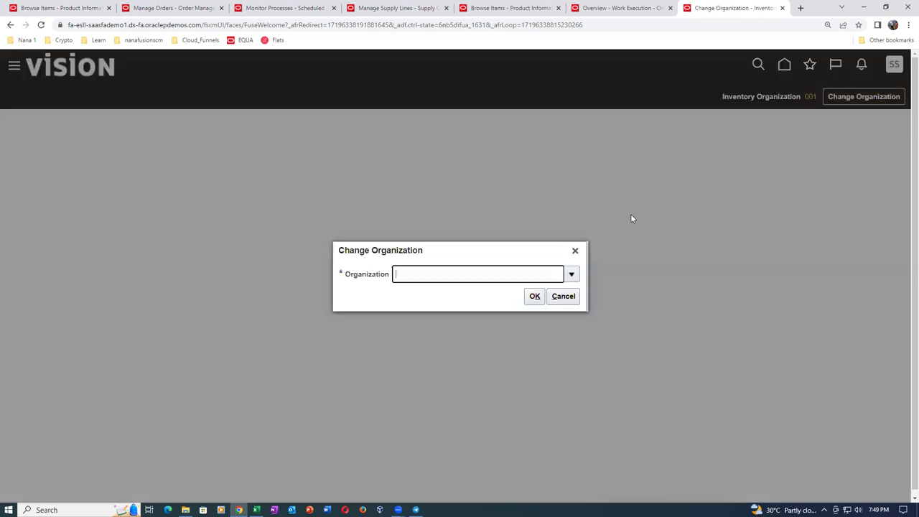
text(002)
key(Tab)
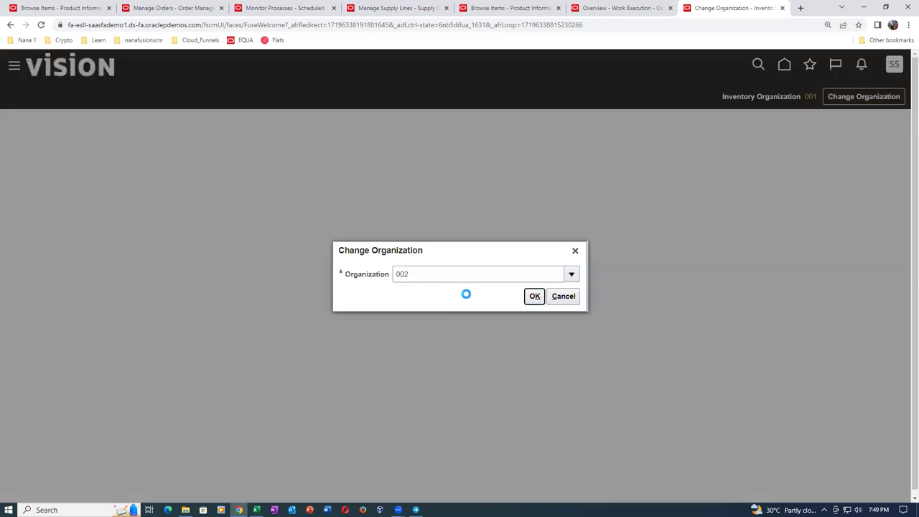
click(431, 248)
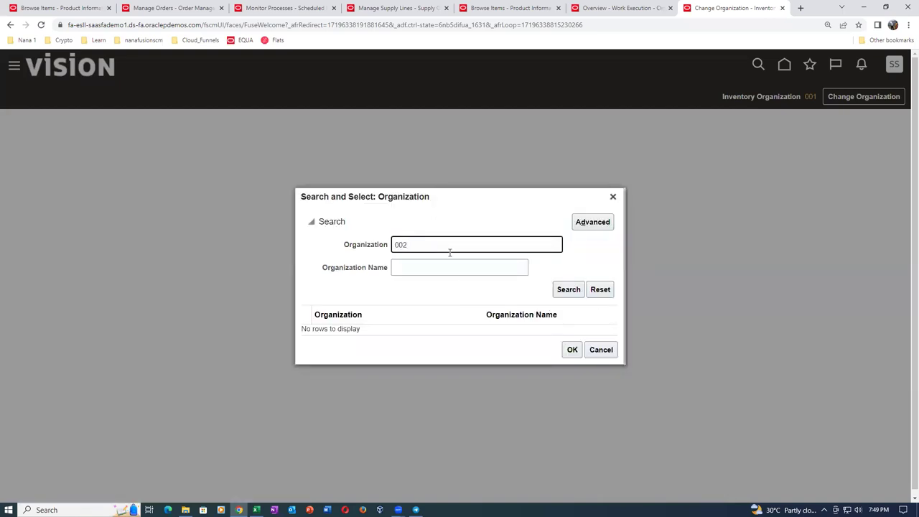
click(566, 289)
click(563, 293)
click(596, 350)
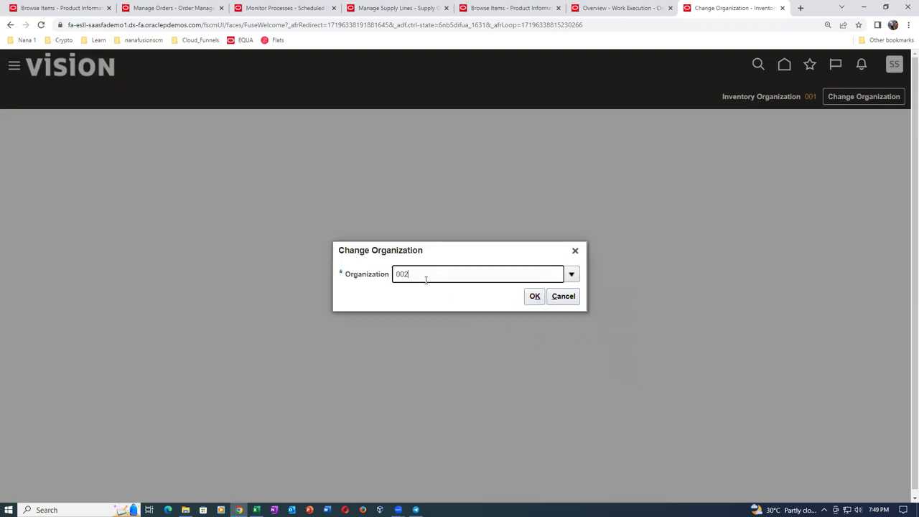
click(535, 296)
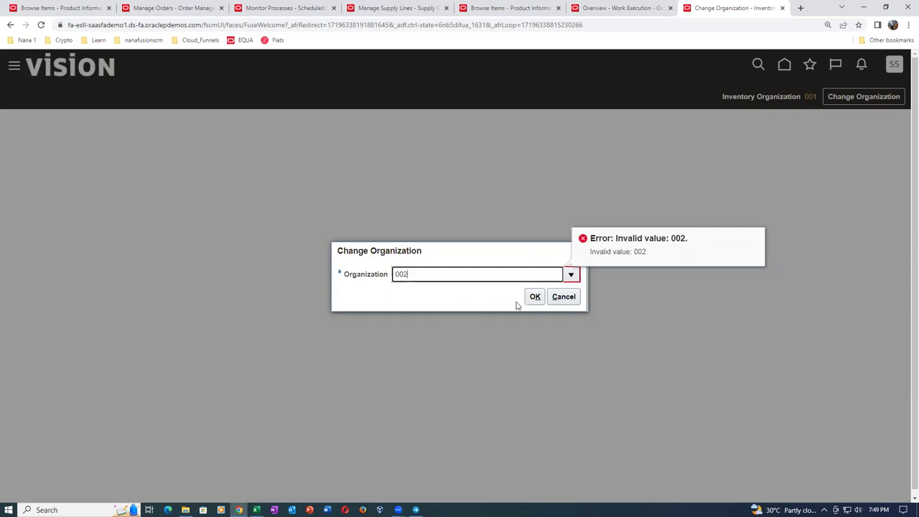
click(557, 298)
click(859, 99)
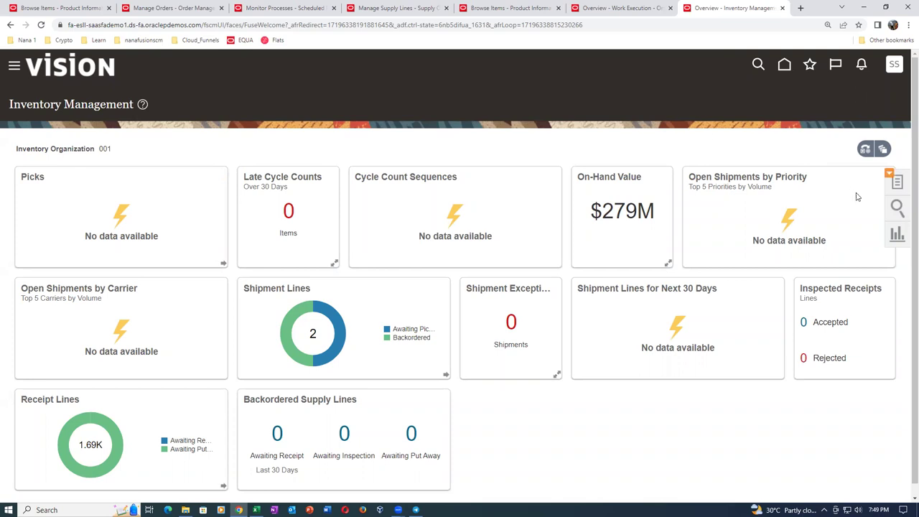
- Open the Manage Item Quantities task and change the inventory organization to 002 from there
click(896, 184)
click(829, 93)
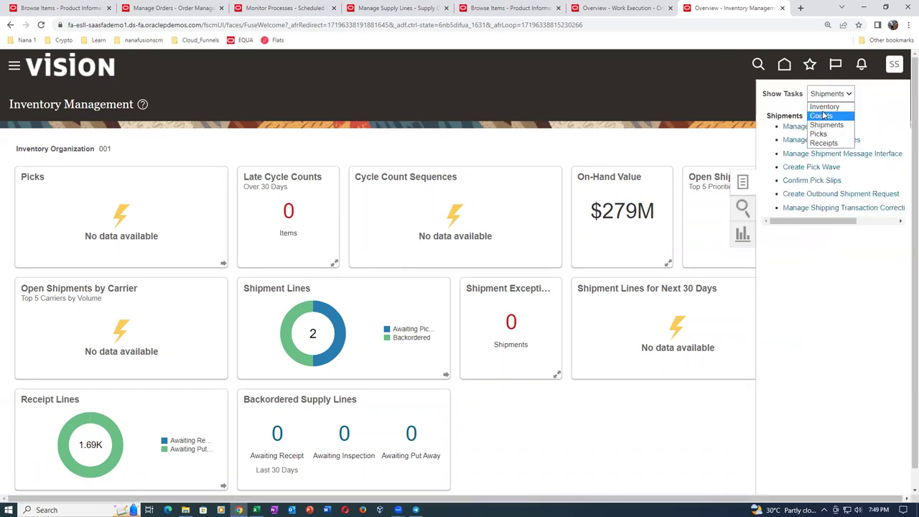
click(822, 107)
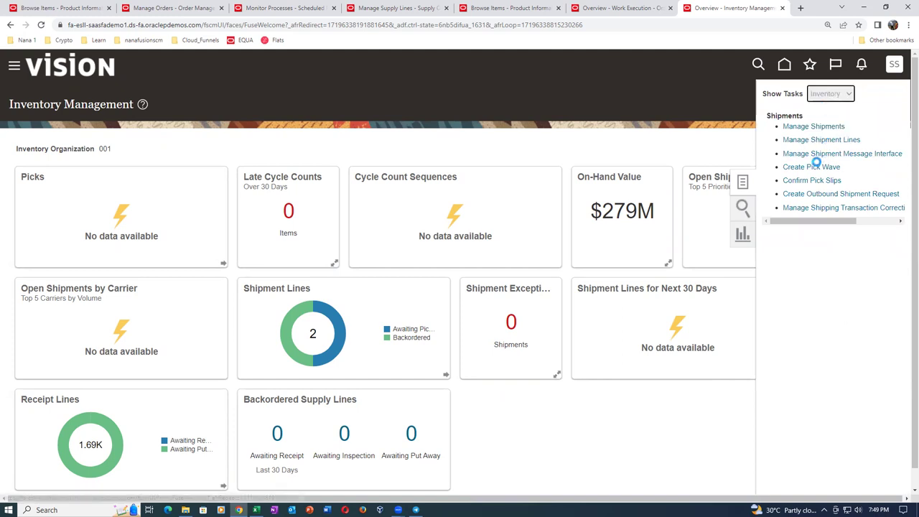
click(812, 123)
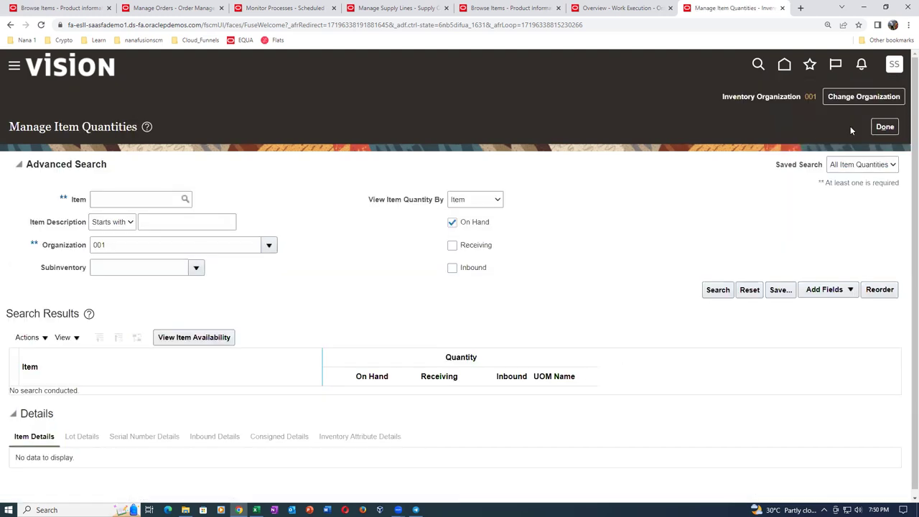
click(855, 97)
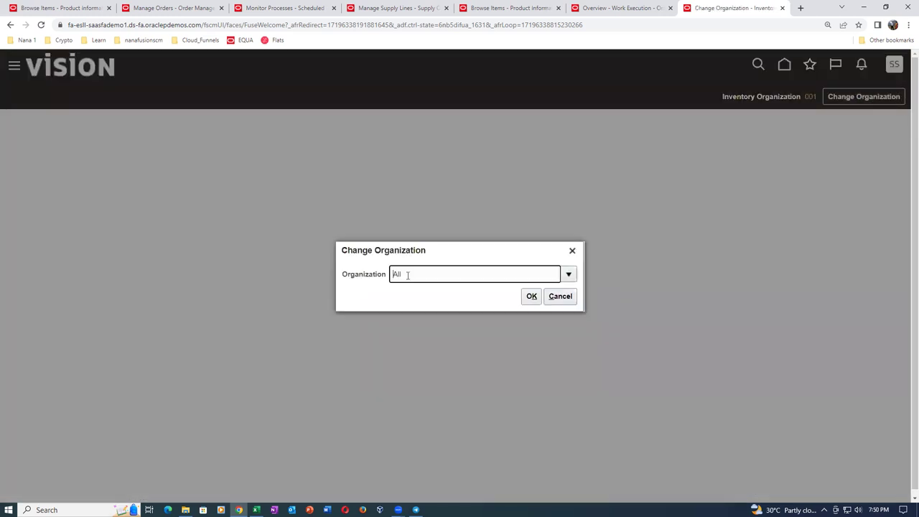
text(002)
key(Tab)
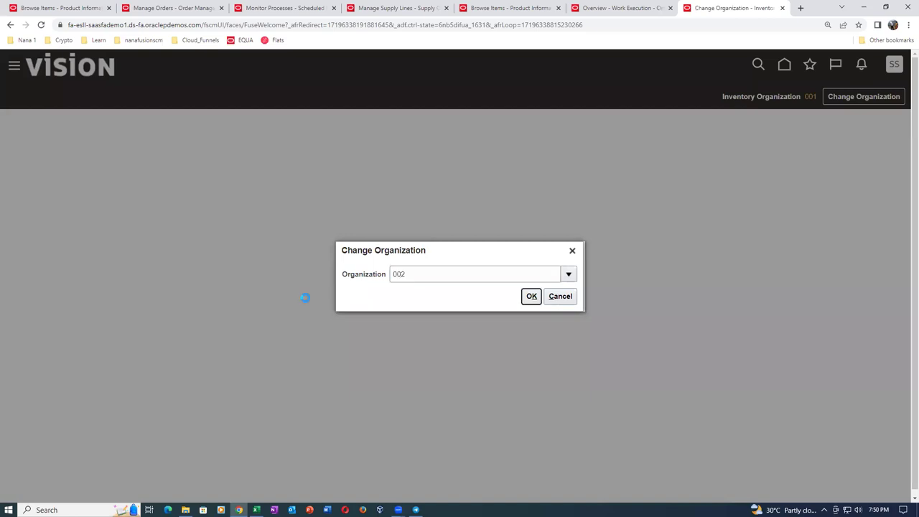
click(531, 295)
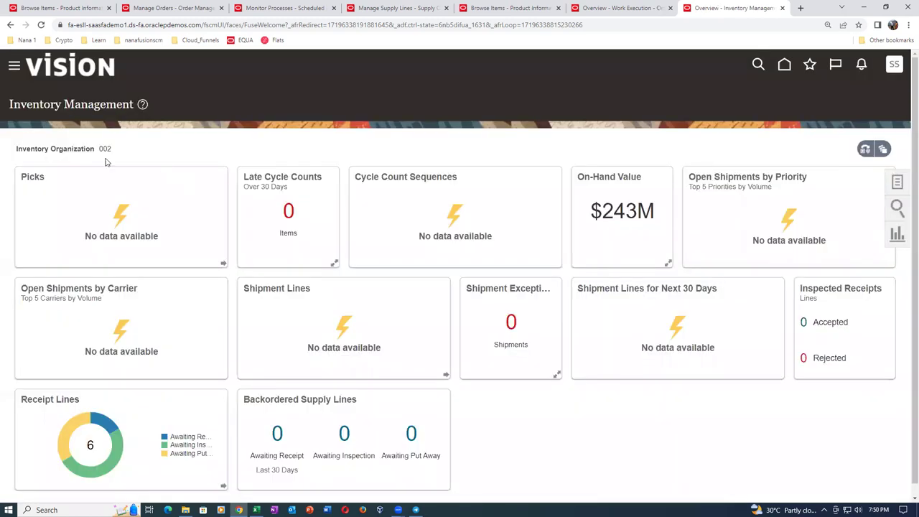
- Open Manage Shipment Lines for organization 002 and search for the sales order with the scheduled ship date operator set to Before
click(900, 181)
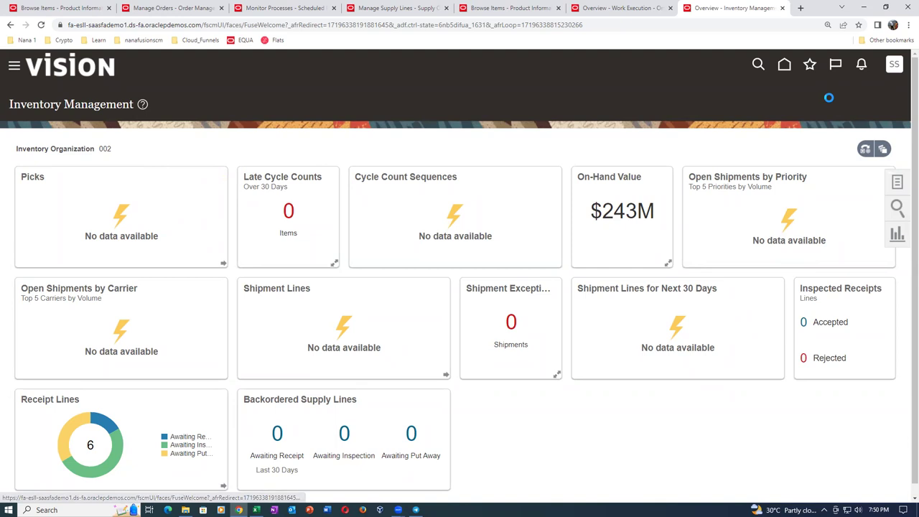
click(831, 95)
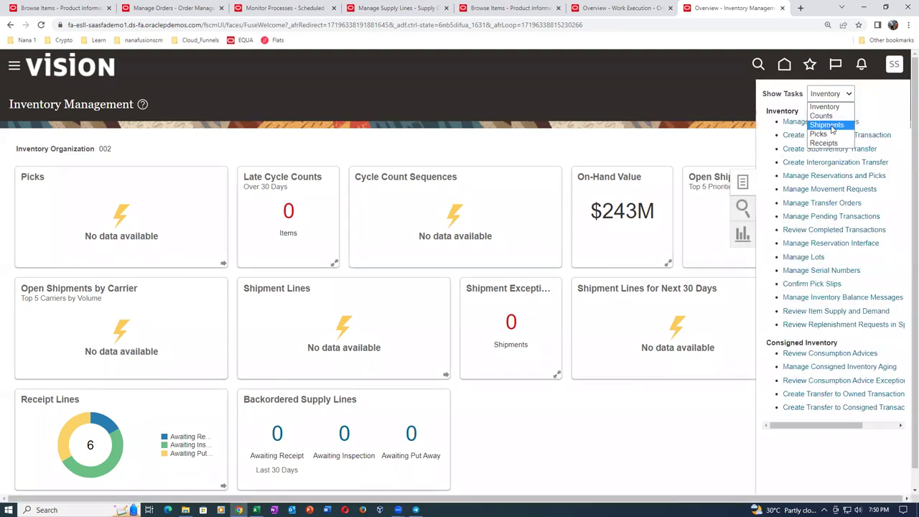
click(827, 124)
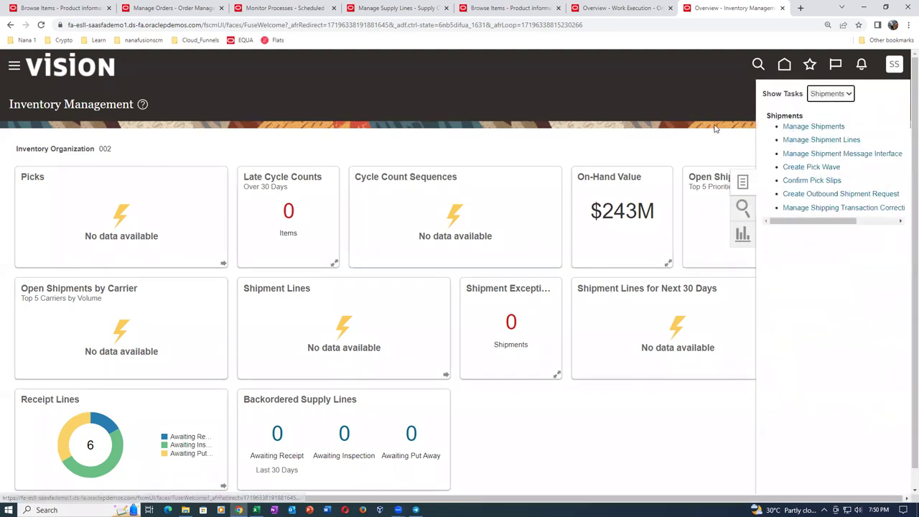
click(800, 140)
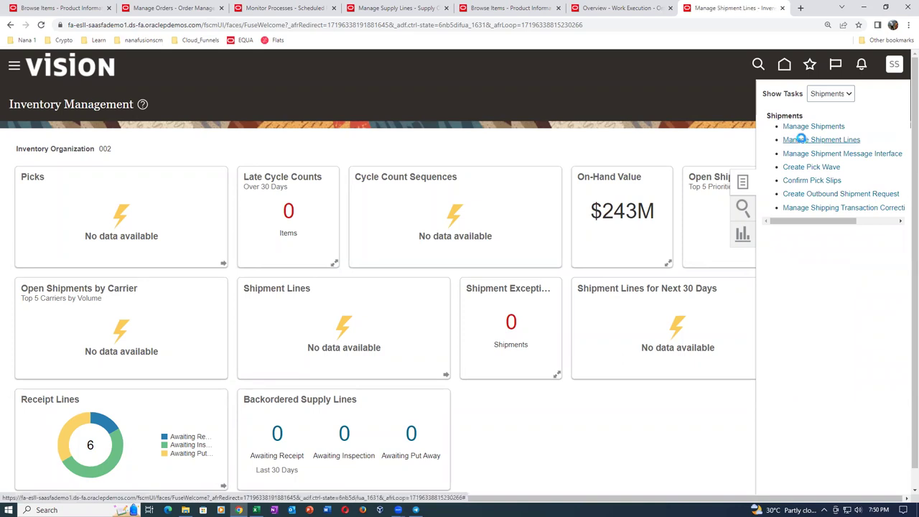
click(194, 195)
text(100)
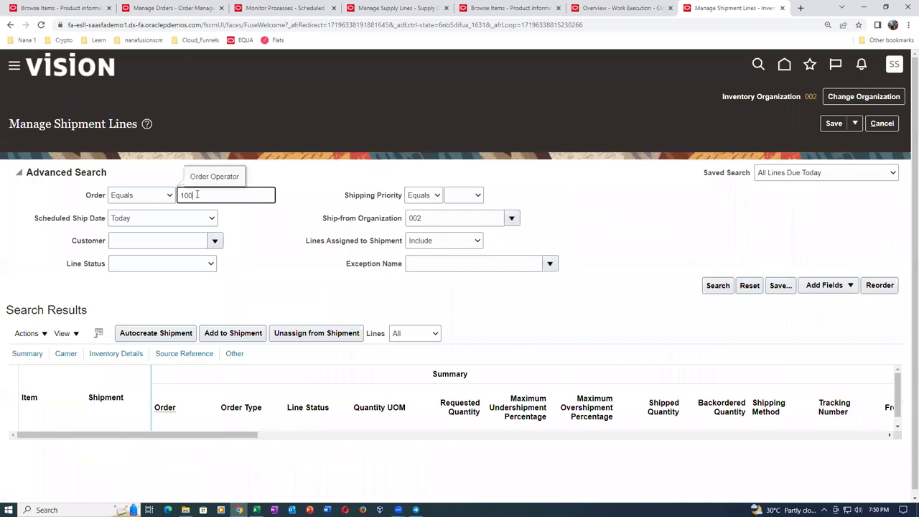
text(420)
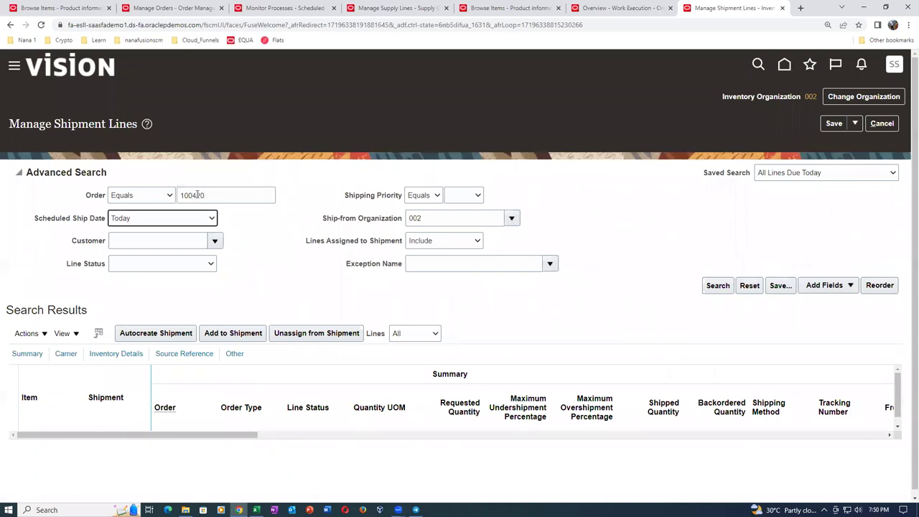
click(122, 222)
click(122, 231)
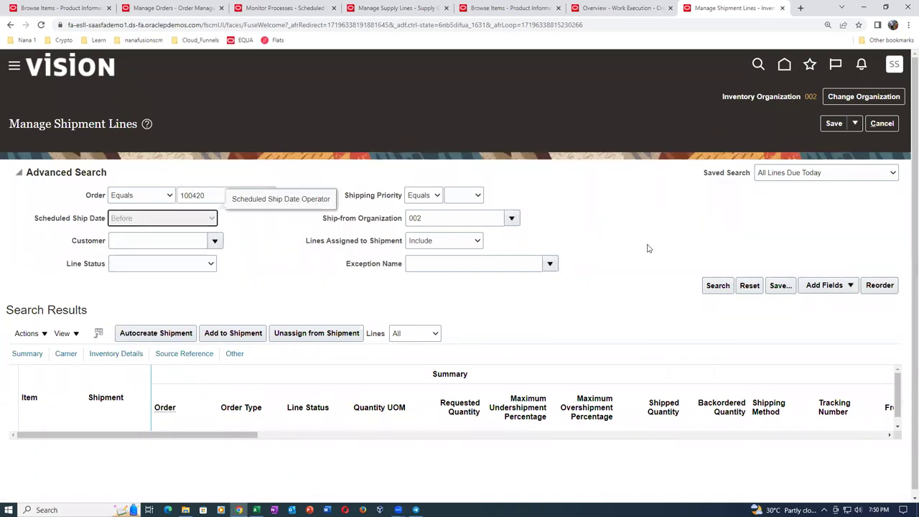
click(717, 285)
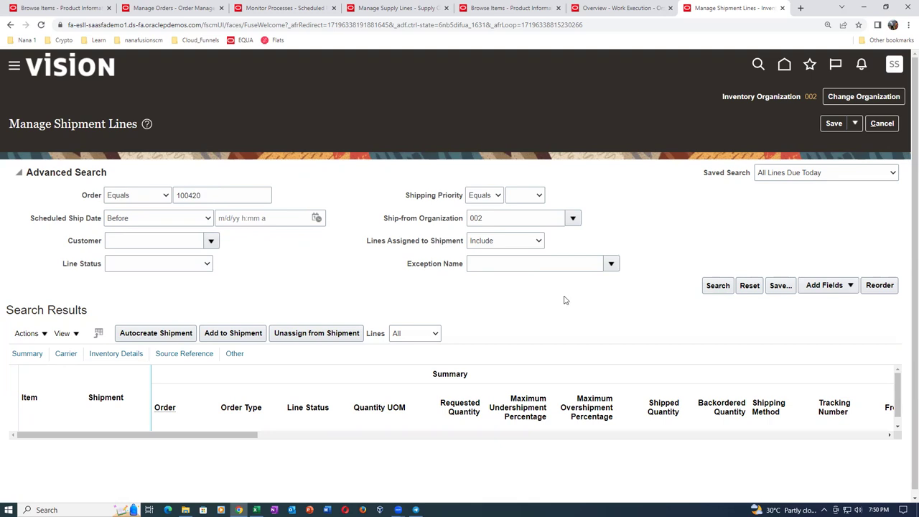
- Pick release the shipment line for item 1t301_ATO_Desk_Top_Model*170 and acknowledge the confirmation
click(784, 123)
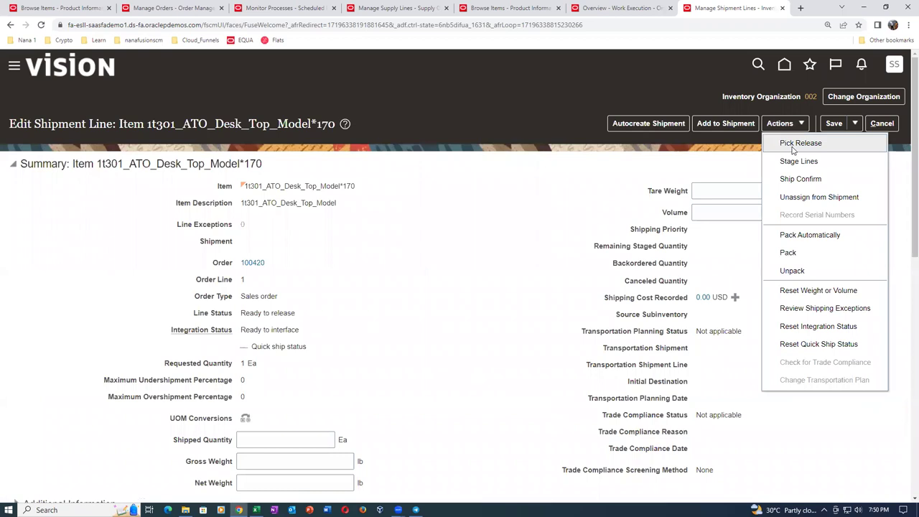
click(794, 145)
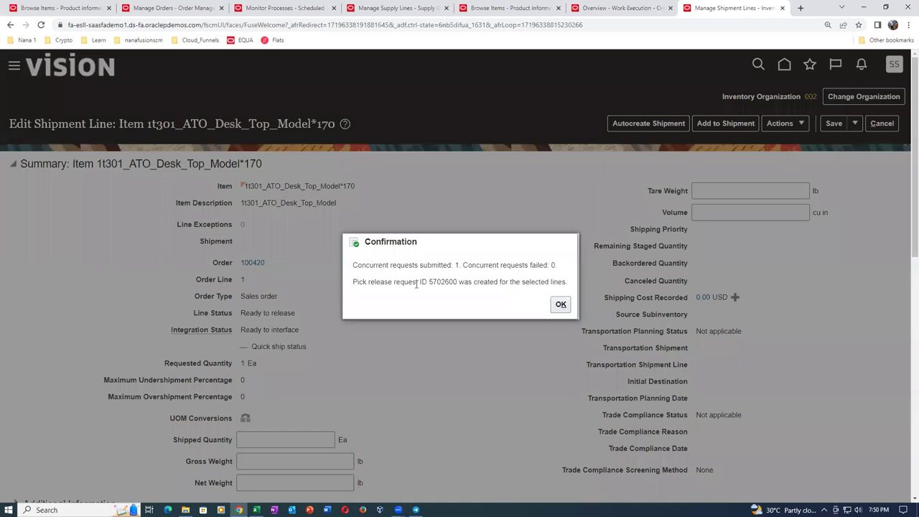
click(561, 304)
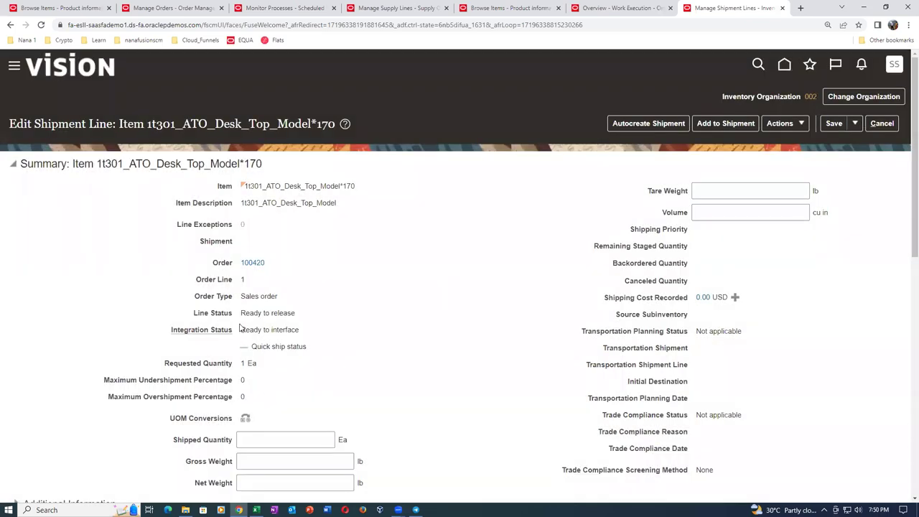
- Save and close the shipment line, and rerun the shipment lines search for the same sales order in organization 002
click(856, 124)
click(852, 143)
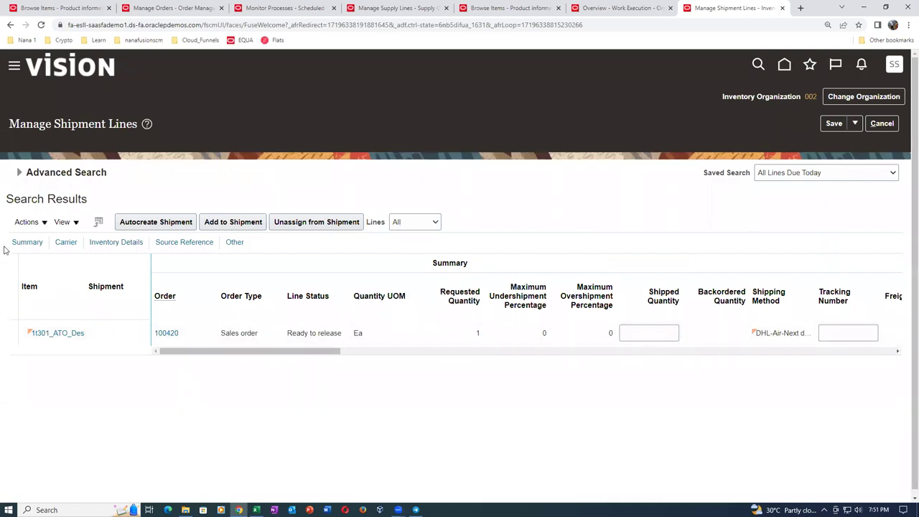
click(20, 173)
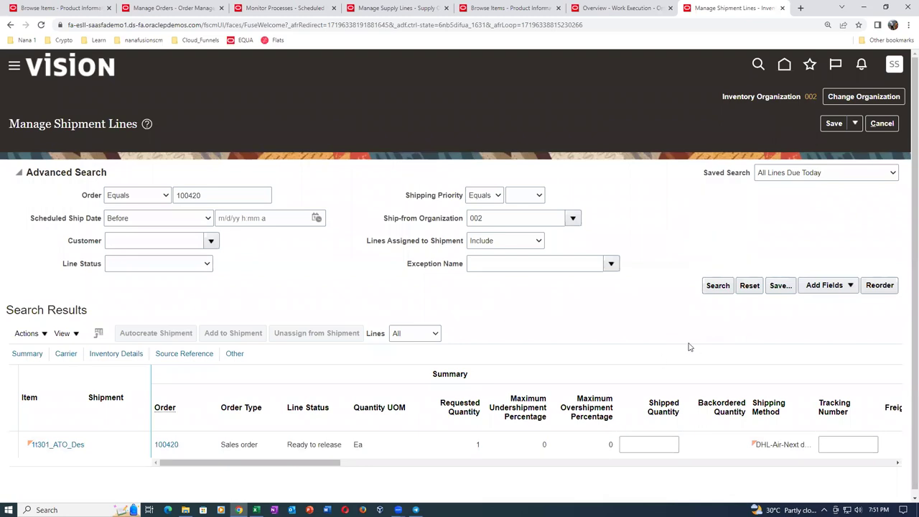
click(716, 287)
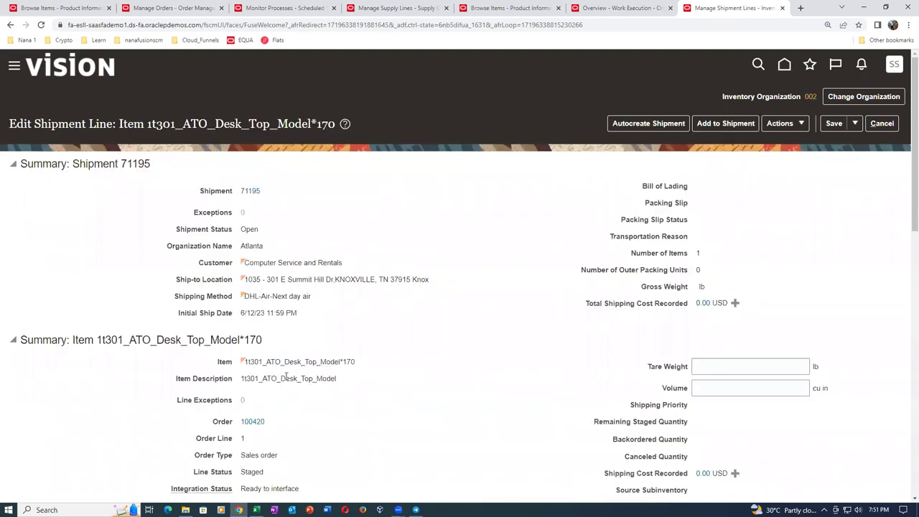
- Check the line status of item 1t301_ATO_Desk_Top_Model*170 in the shipment line details, and save and close the line
scroll(303, 378, down, 2)
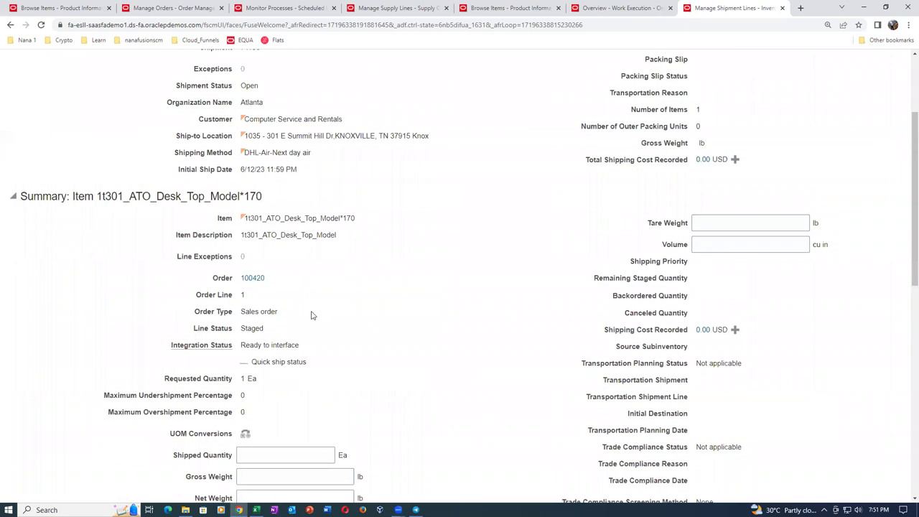
drag(242, 329, 278, 333)
click(406, 301)
scroll(472, 274, up, 2)
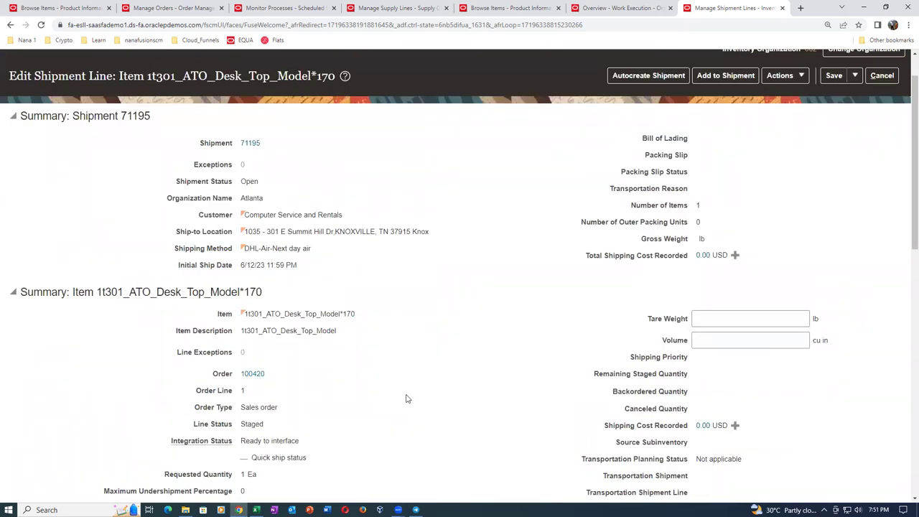
click(853, 76)
click(862, 92)
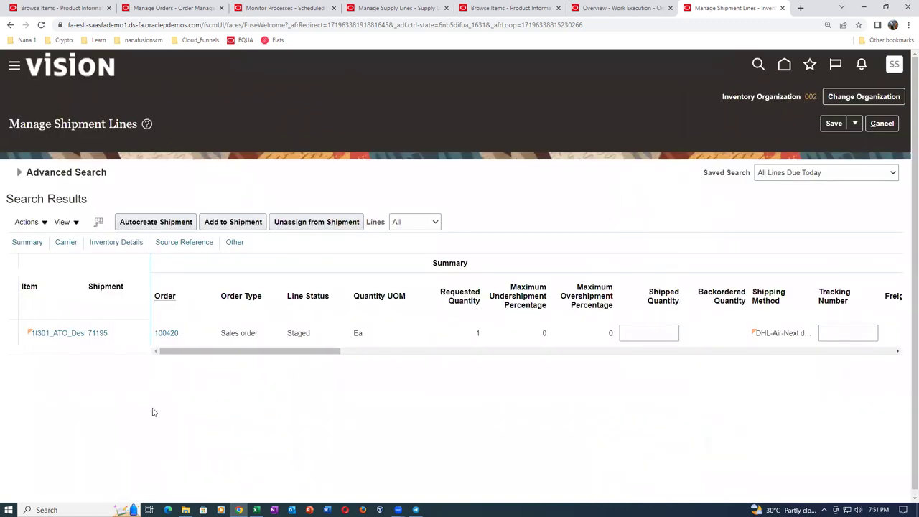
- Open the shipment assigned to the line and ship confirm it, continuing without defining weight and volume
click(98, 333)
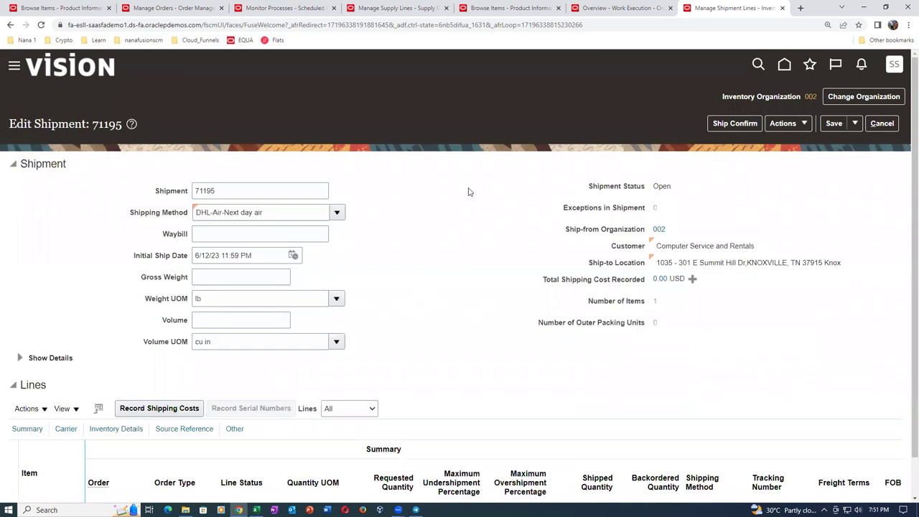
click(752, 125)
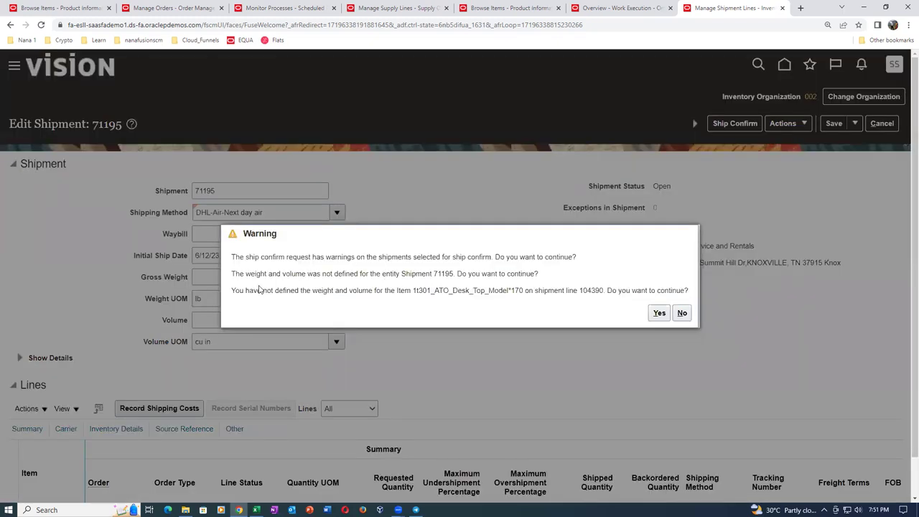
drag(296, 275, 269, 275)
click(659, 313)
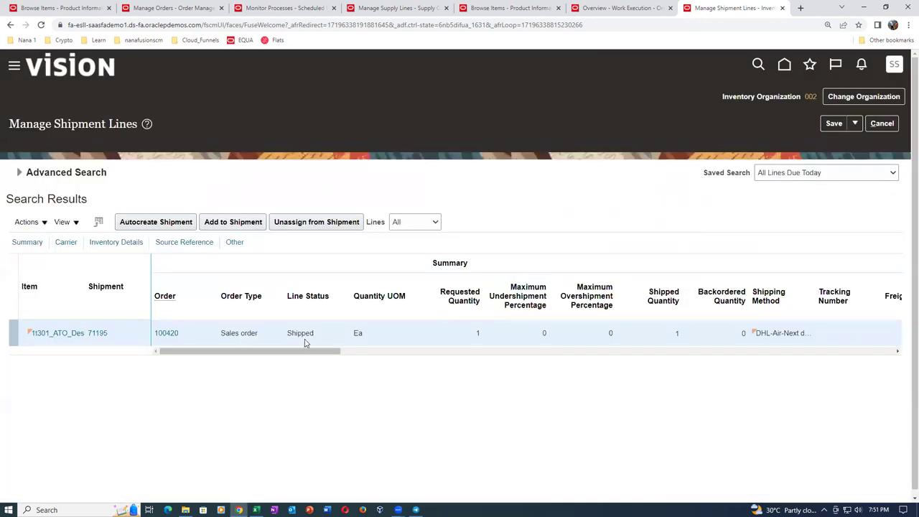
- Open the Monitor Processes favorite in a duplicate browser tab and refresh the list of scheduled processes
right_click(728, 7)
click(750, 71)
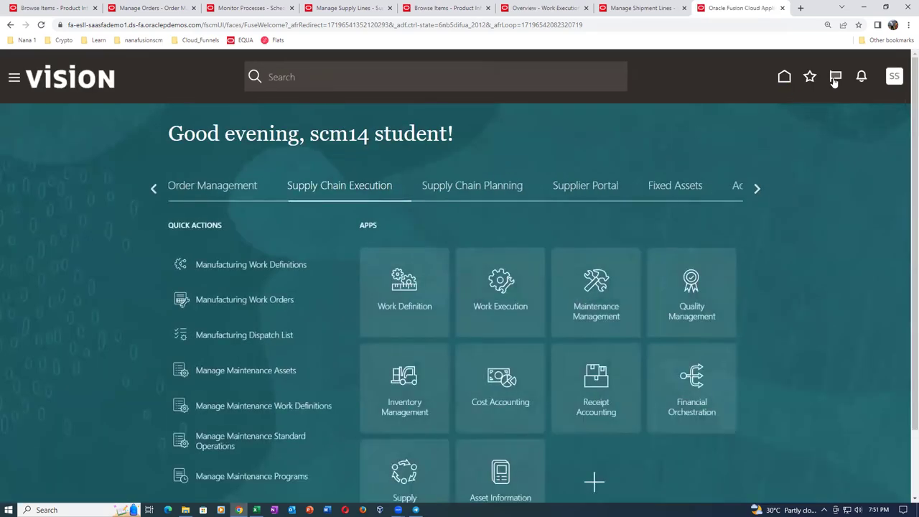
click(811, 79)
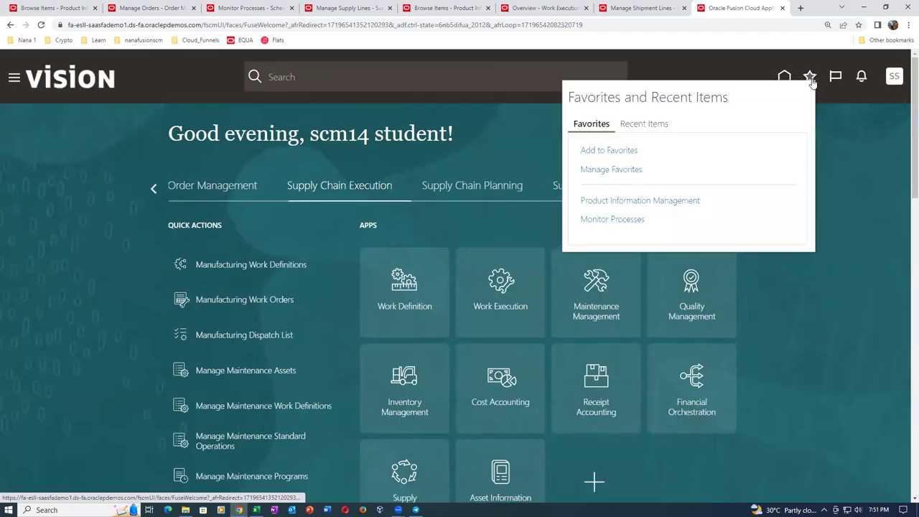
click(638, 220)
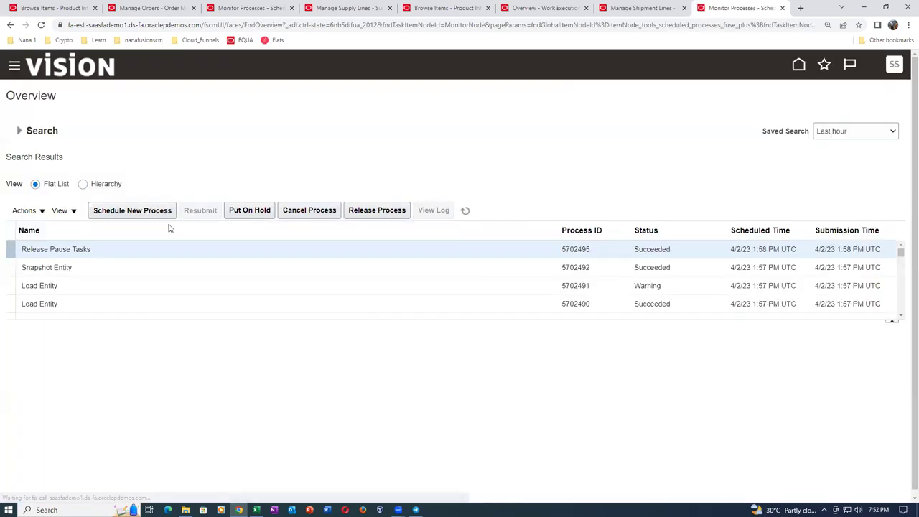
click(466, 210)
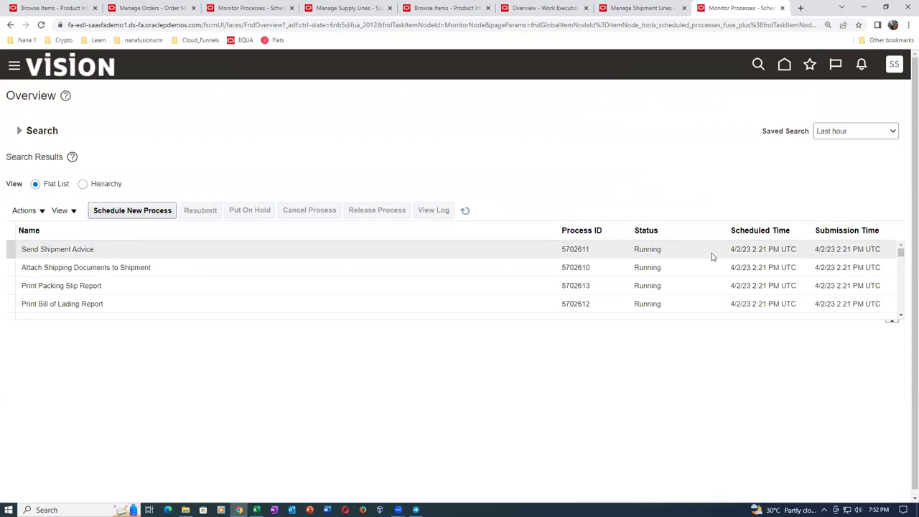
- Check the fulfillment status of the sales order line in Manage Orders
click(142, 7)
scroll(223, 232, up, 2)
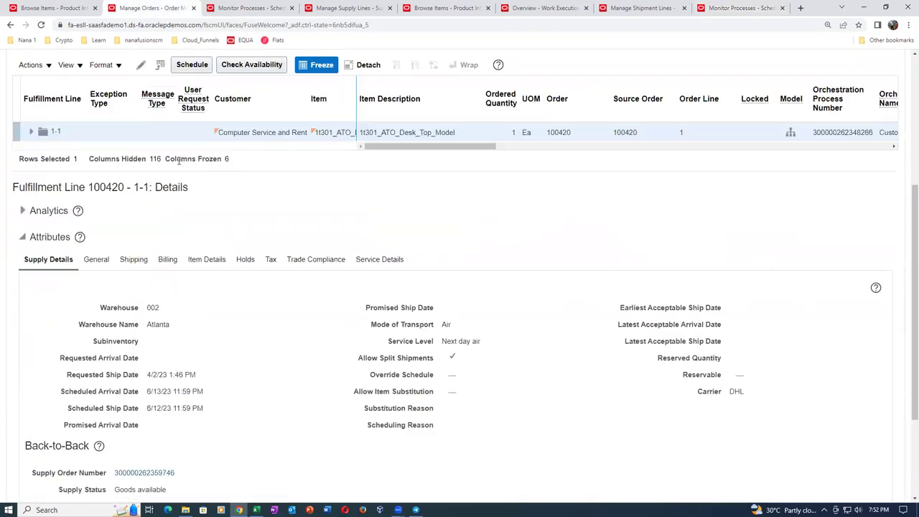
scroll(183, 176, up, 2)
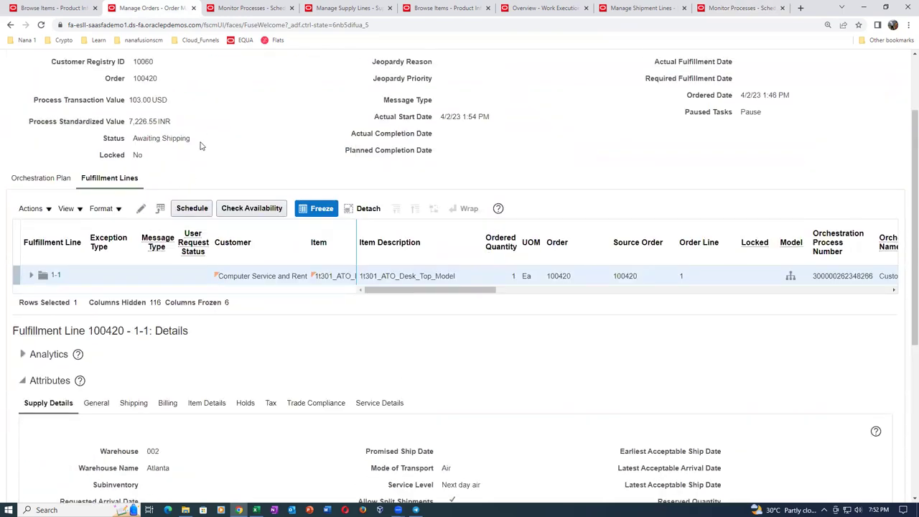
- Return to Monitor Processes and refresh the list repeatedly to follow the status of the Send Shipment Advice process
click(729, 8)
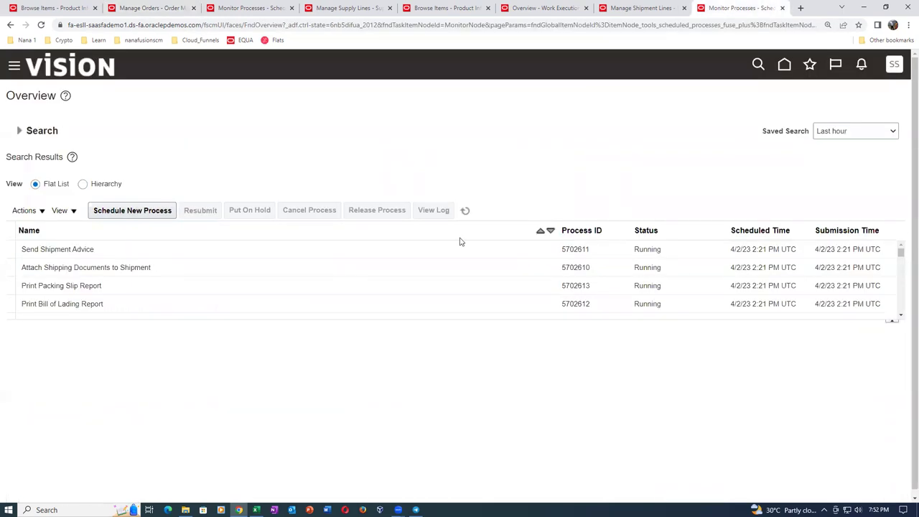
click(466, 214)
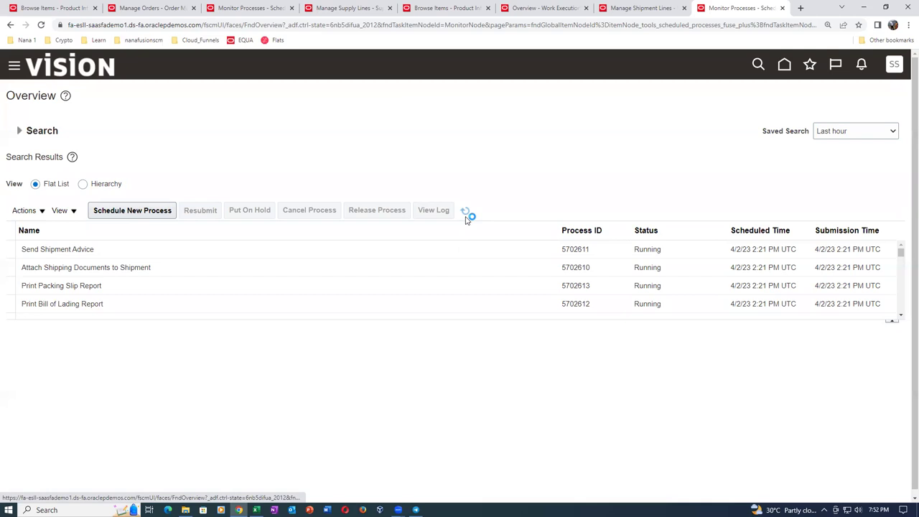
click(465, 212)
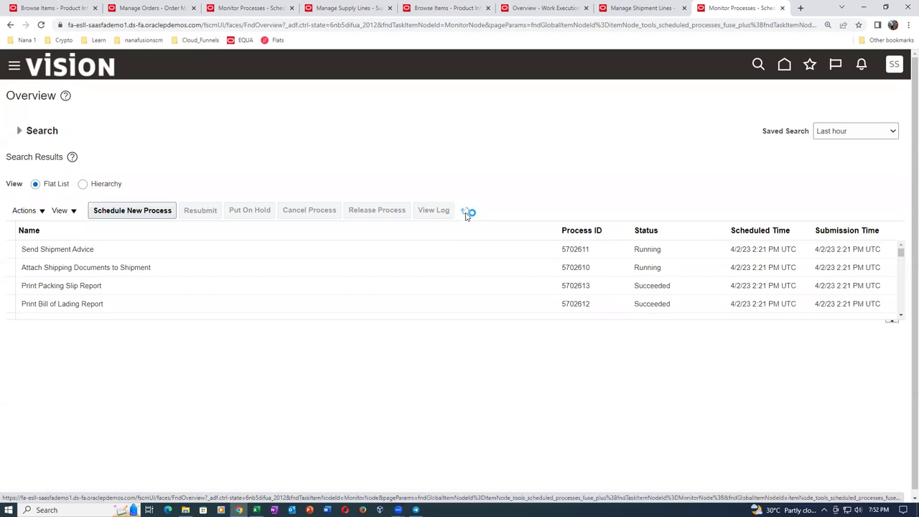
click(465, 213)
click(466, 213)
click(466, 214)
click(466, 213)
click(466, 214)
click(466, 214)
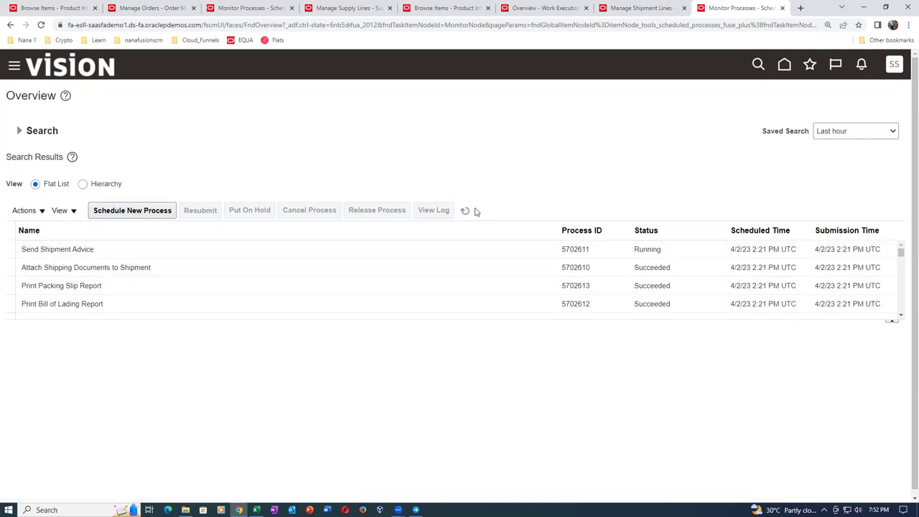
click(467, 211)
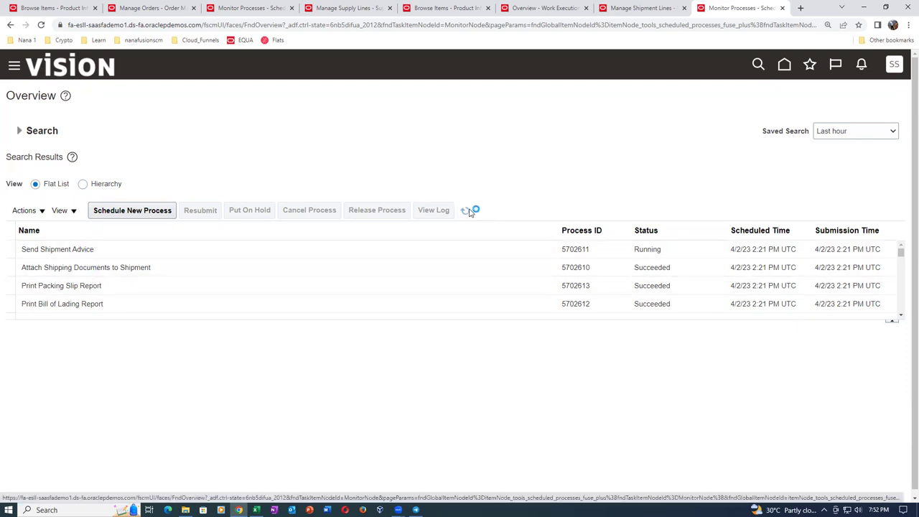
click(467, 212)
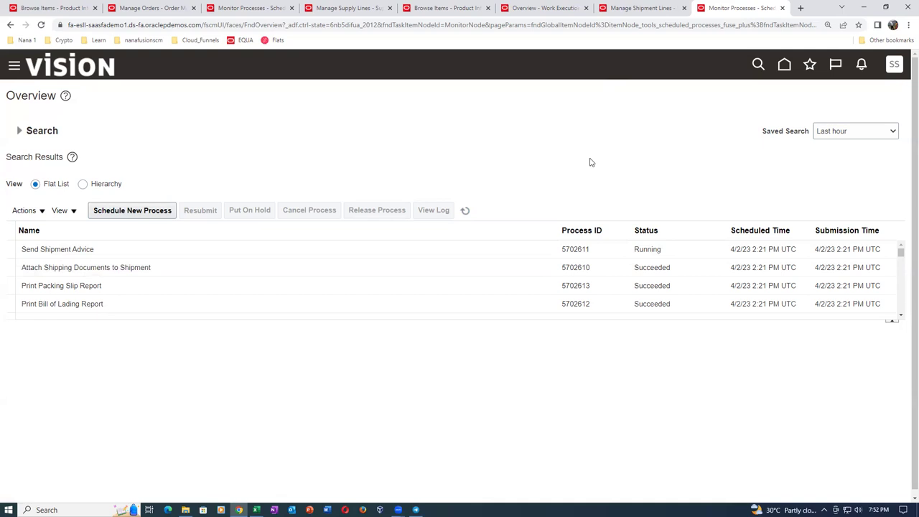
click(465, 212)
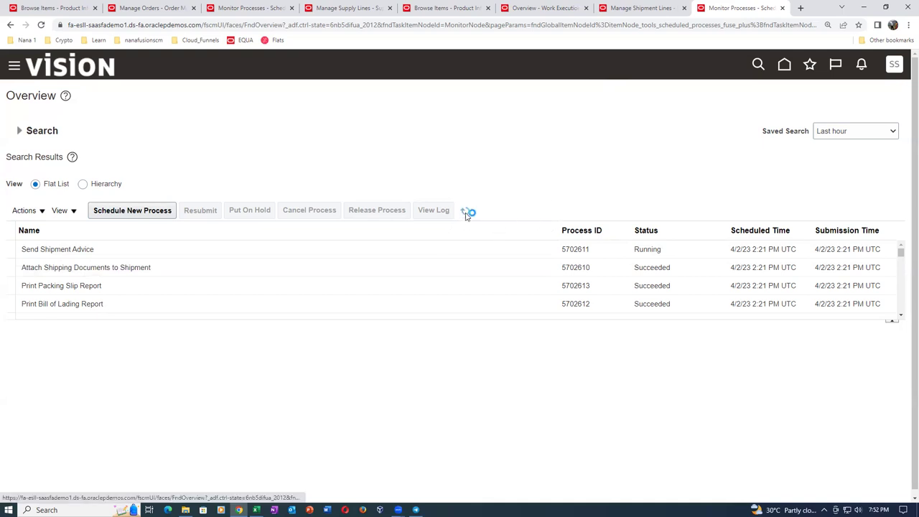
click(466, 214)
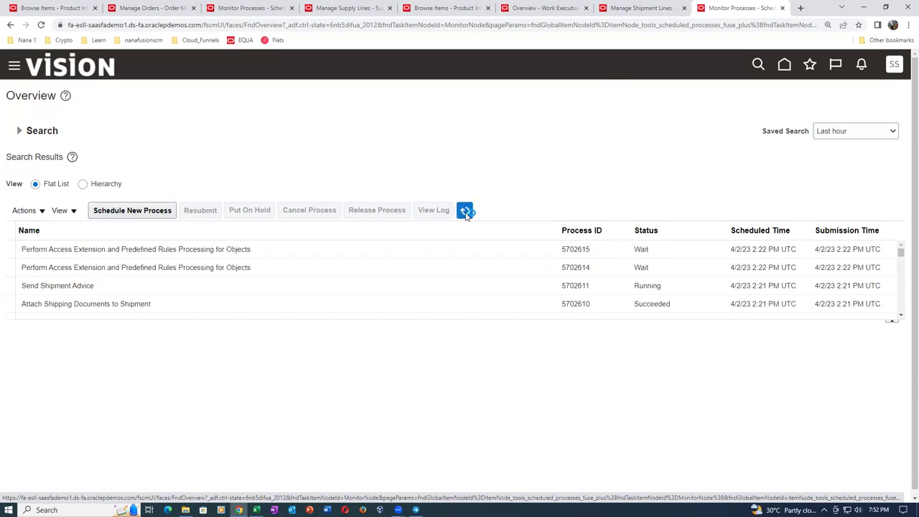
- Schedule a new job for the Manage Shipment Interface process, finding it with the name pattern man%ship%int%
click(132, 209)
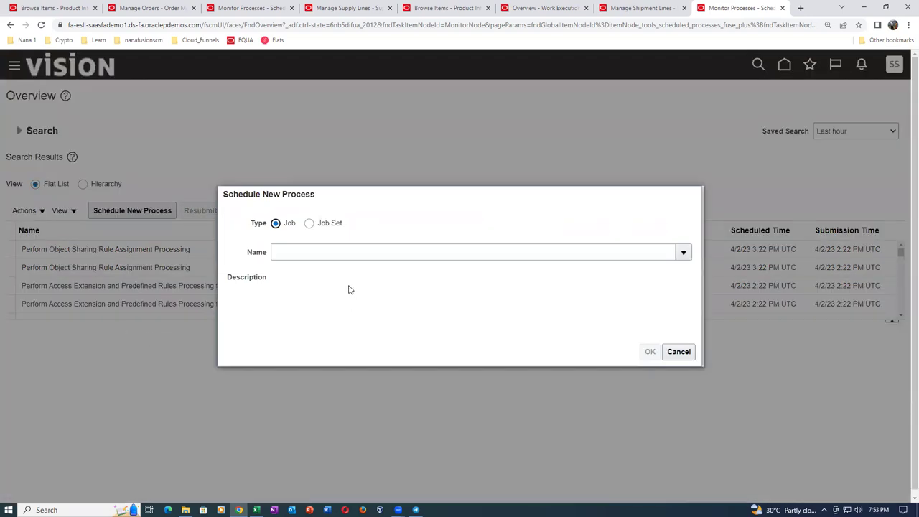
click(341, 252)
text(man%ship%int%)
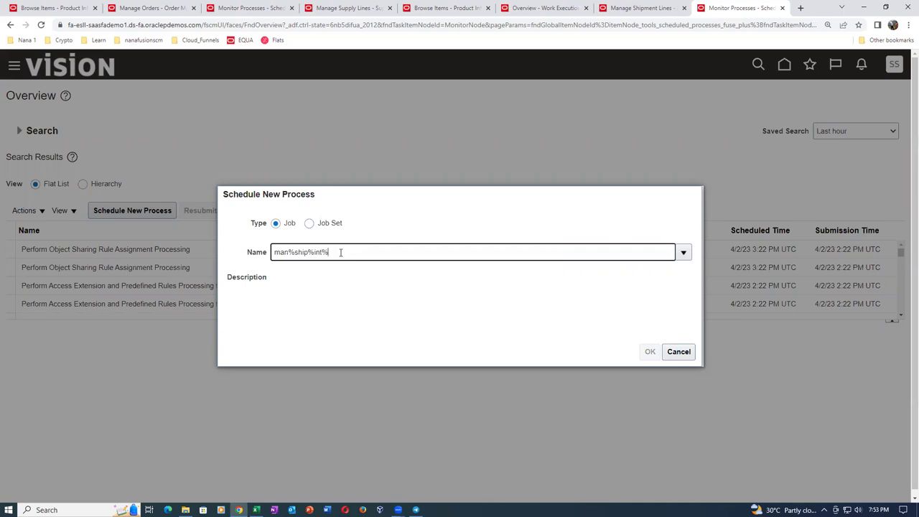
key(Tab)
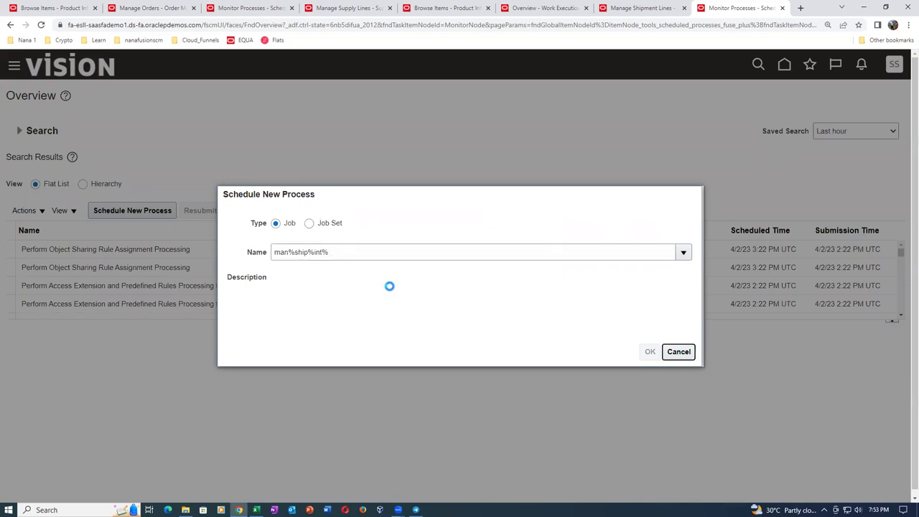
click(650, 352)
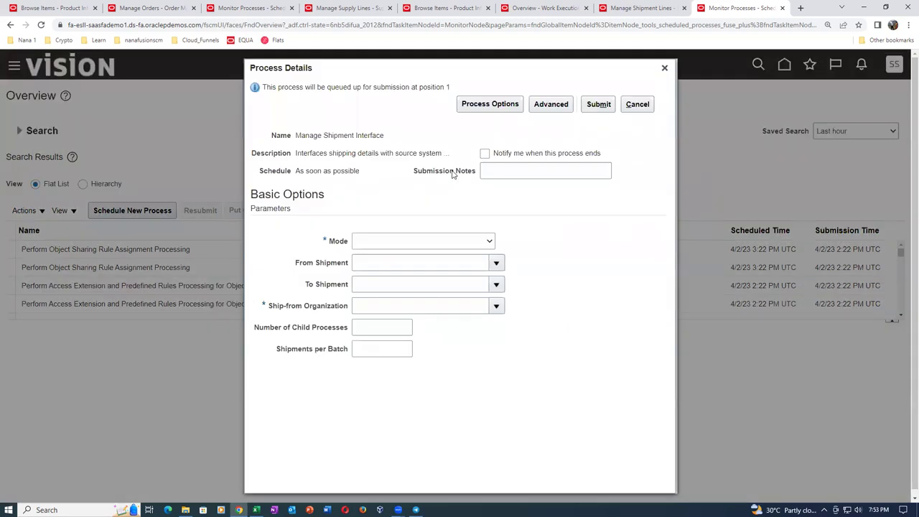
- Submit the Manage Shipment Interface process with mode All and ship-from organization 002, and acknowledge the confirmation
click(415, 242)
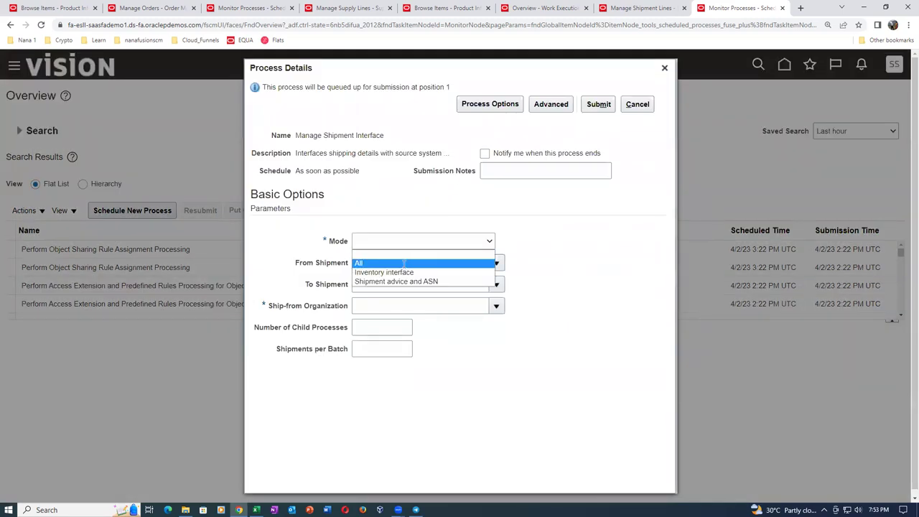
click(406, 264)
click(370, 263)
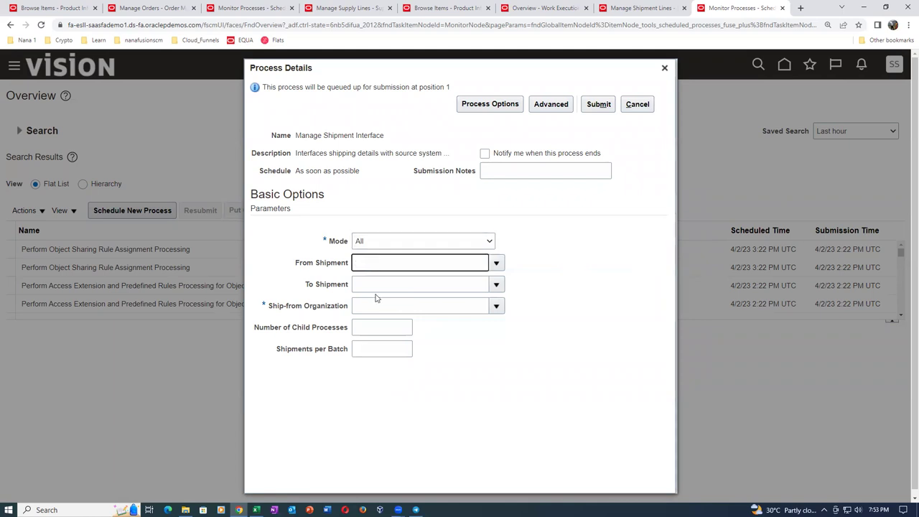
click(373, 285)
click(433, 307)
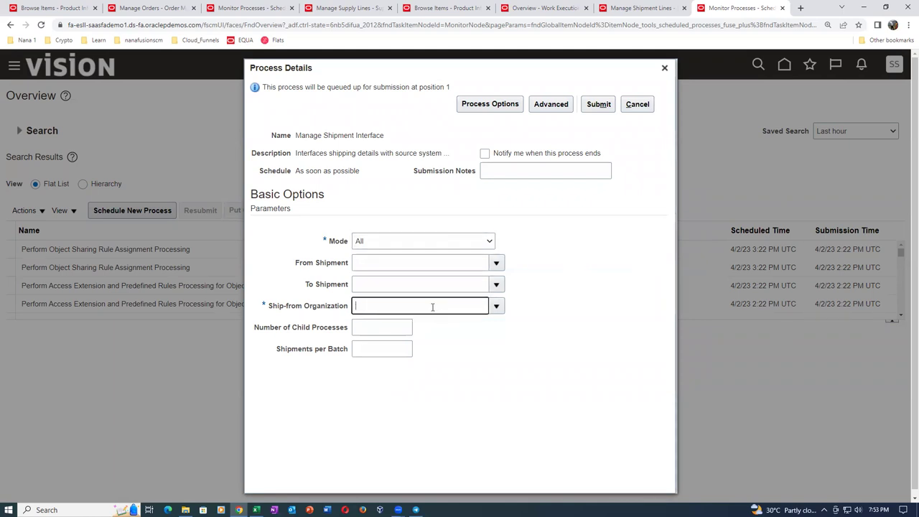
key(Tab)
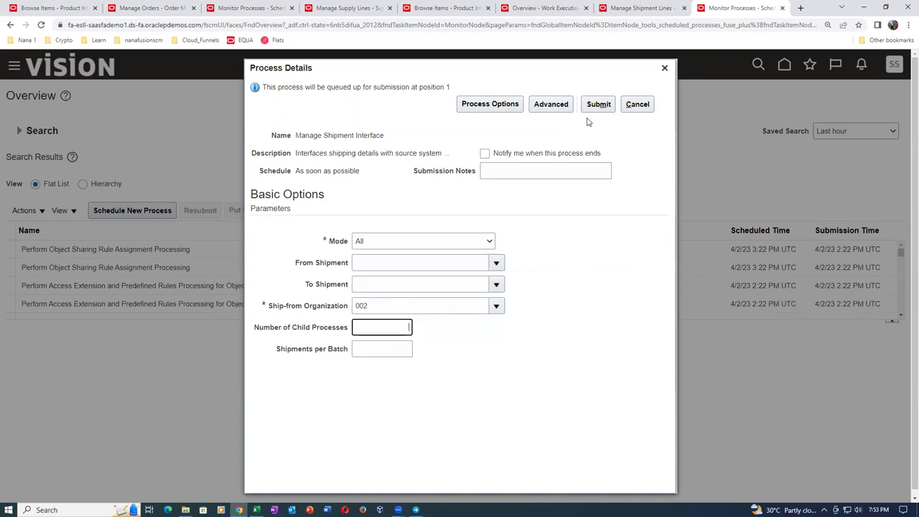
click(603, 103)
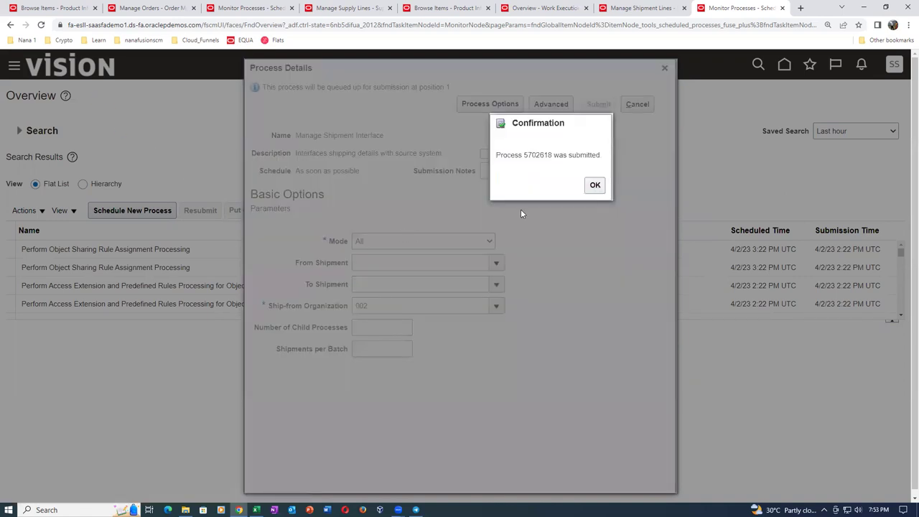
key(Return)
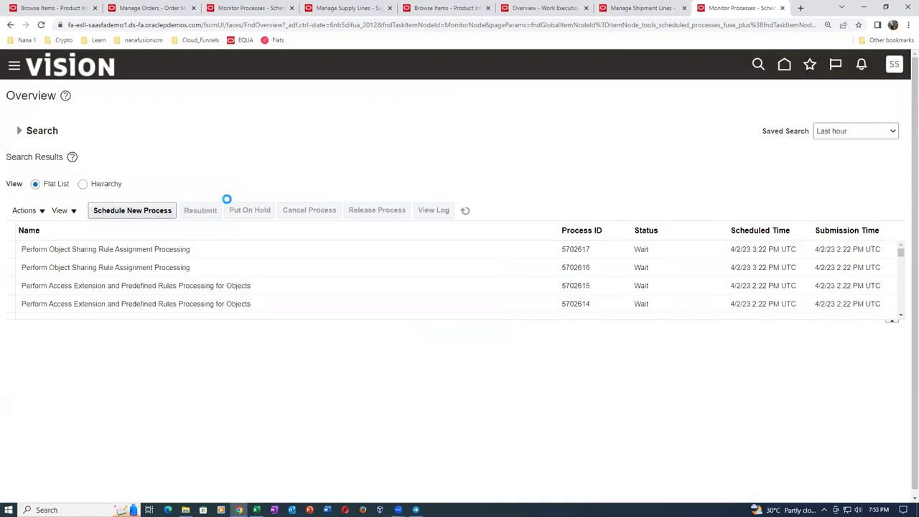
- Refresh the scheduled processes list repeatedly to follow the status of the Manage Shipment Interface process
click(465, 212)
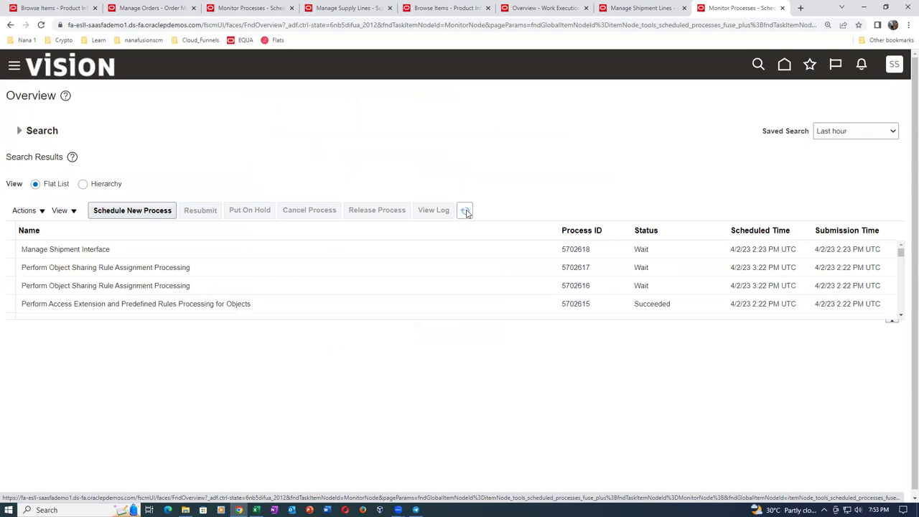
click(466, 212)
click(467, 211)
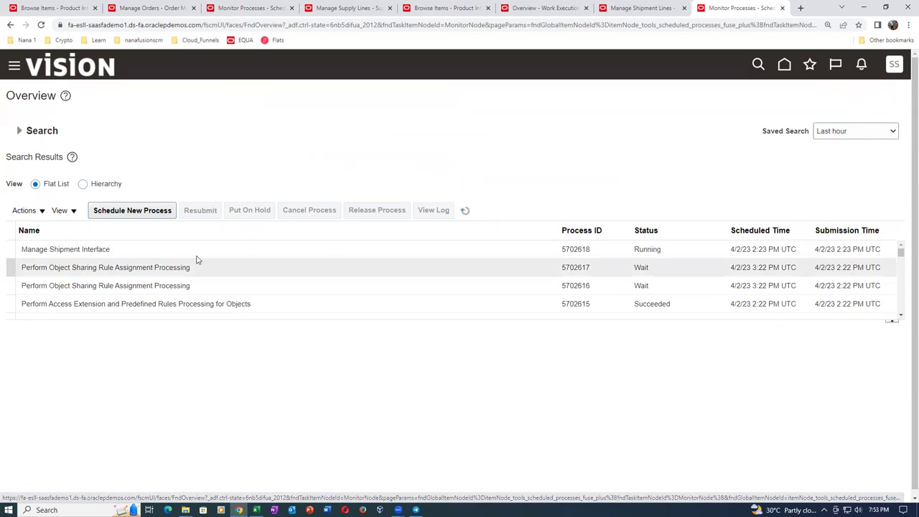
click(466, 213)
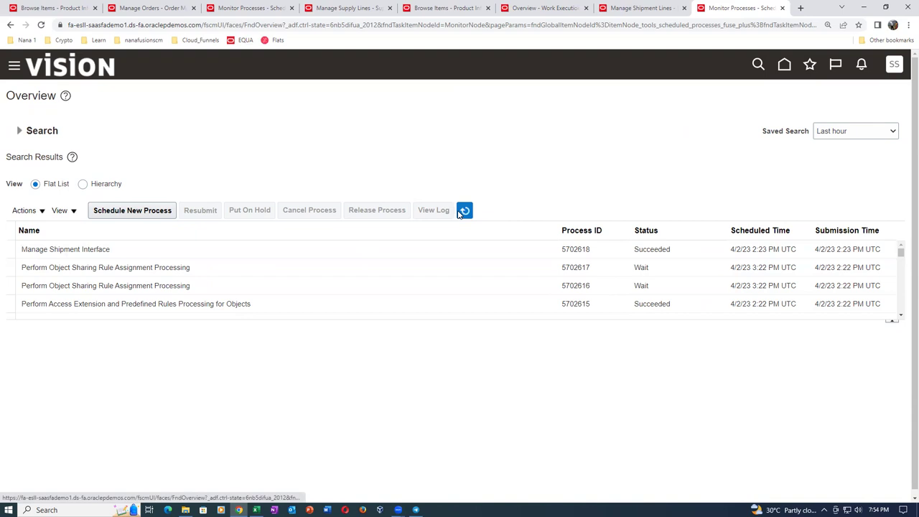
- Return to the sales order in Manage Orders, review the task statuses in its orchestration plan, and refresh the orchestration process
click(152, 8)
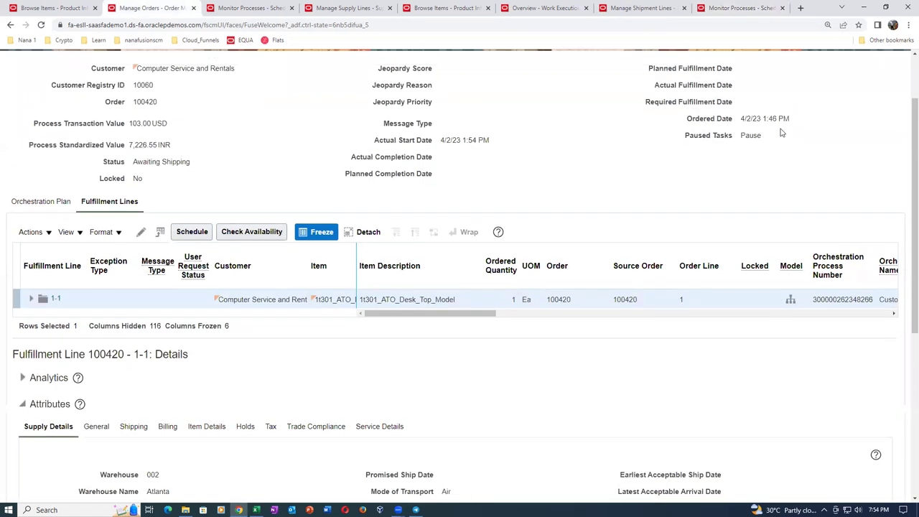
scroll(781, 133, up, 2)
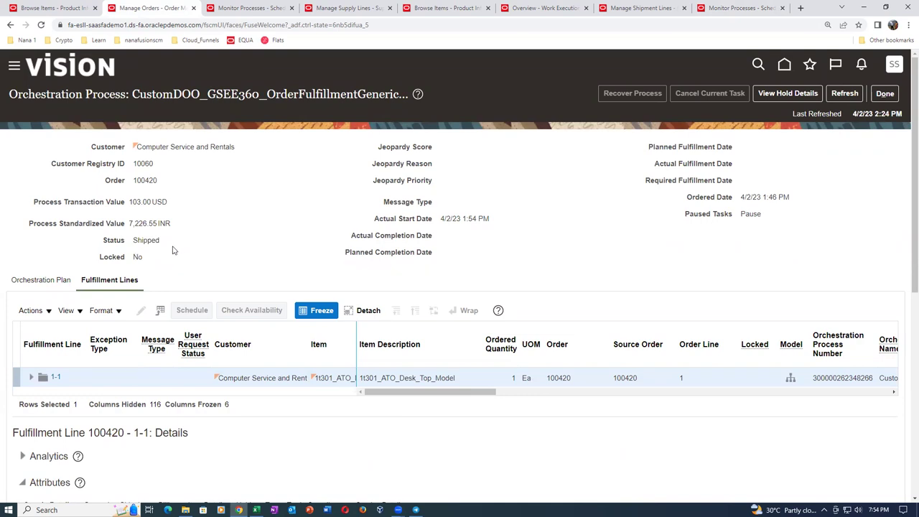
click(41, 280)
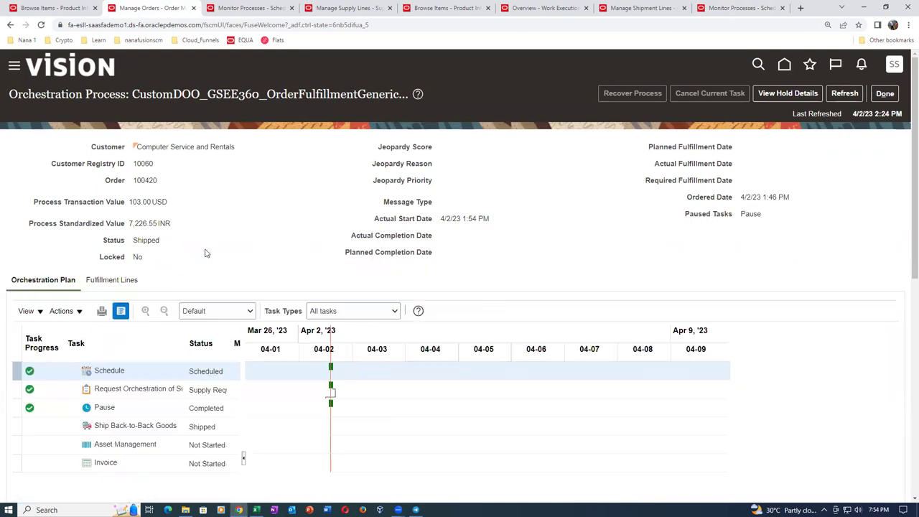
scroll(158, 349, down, 2)
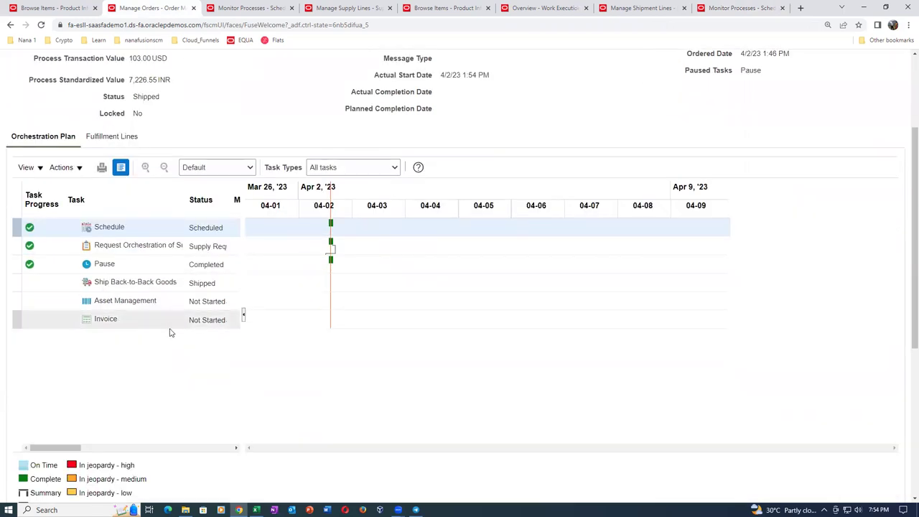
scroll(766, 113, up, 2)
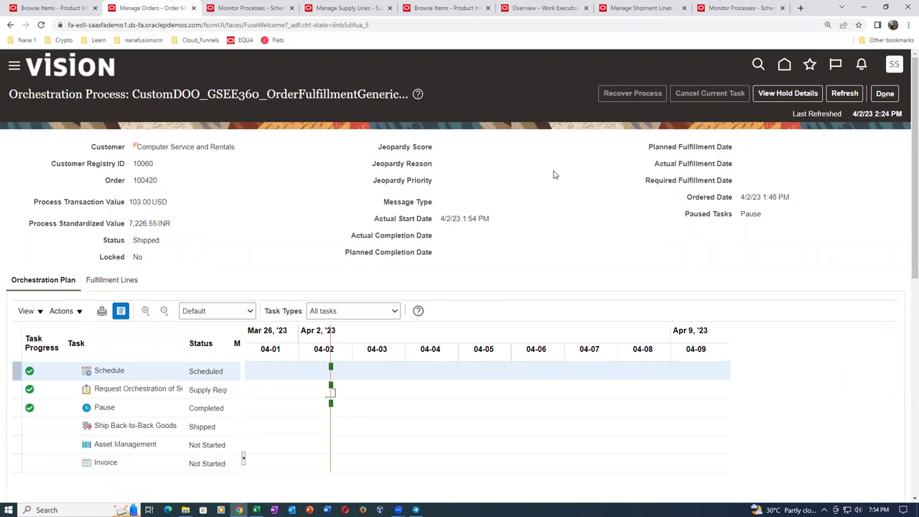
click(837, 95)
- Leave Manage Shipment Lines and open Manage Item Quantities from the Inventory tasks in Inventory Management
click(632, 9)
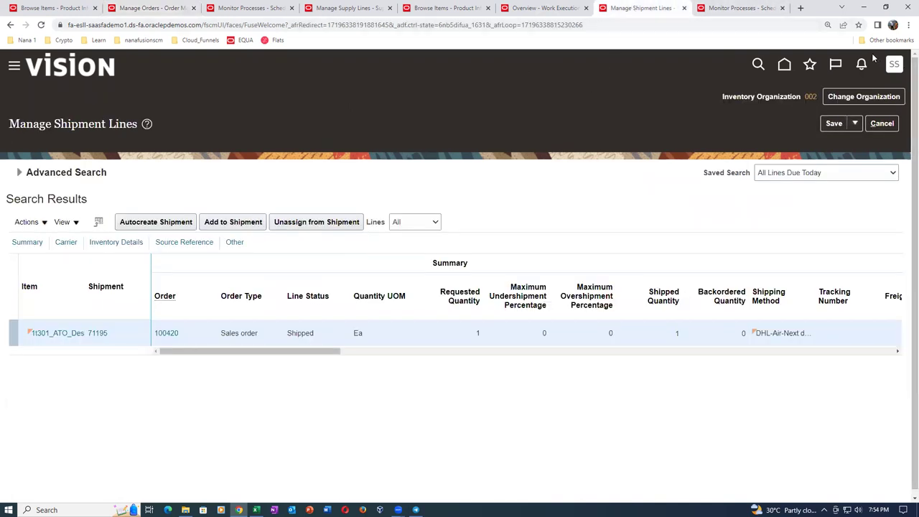
click(784, 65)
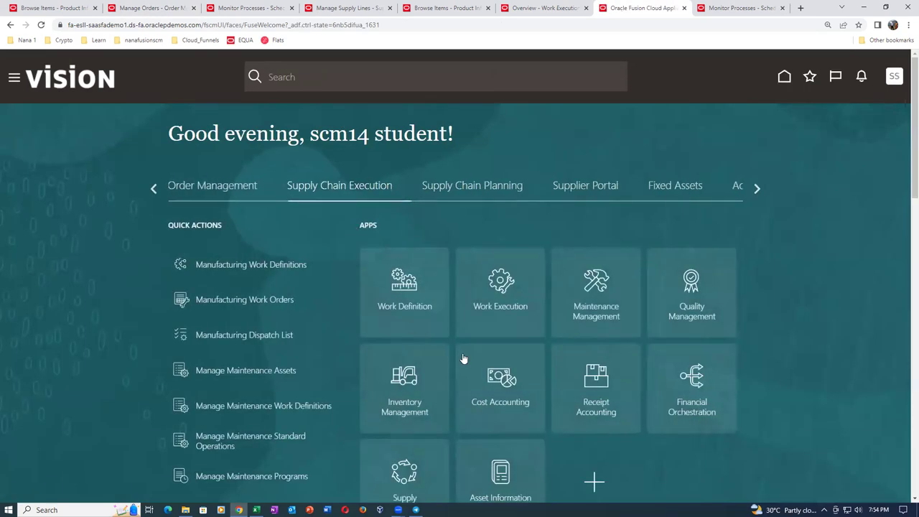
click(412, 419)
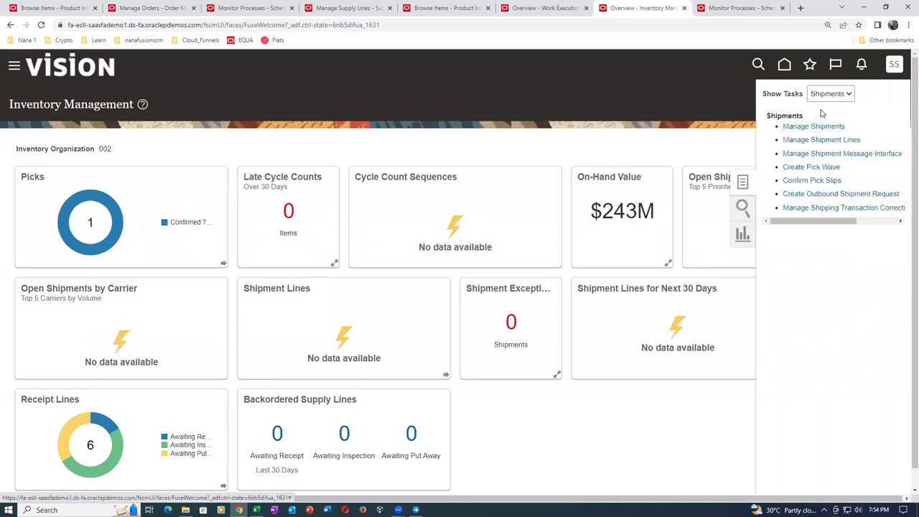
click(826, 99)
click(827, 107)
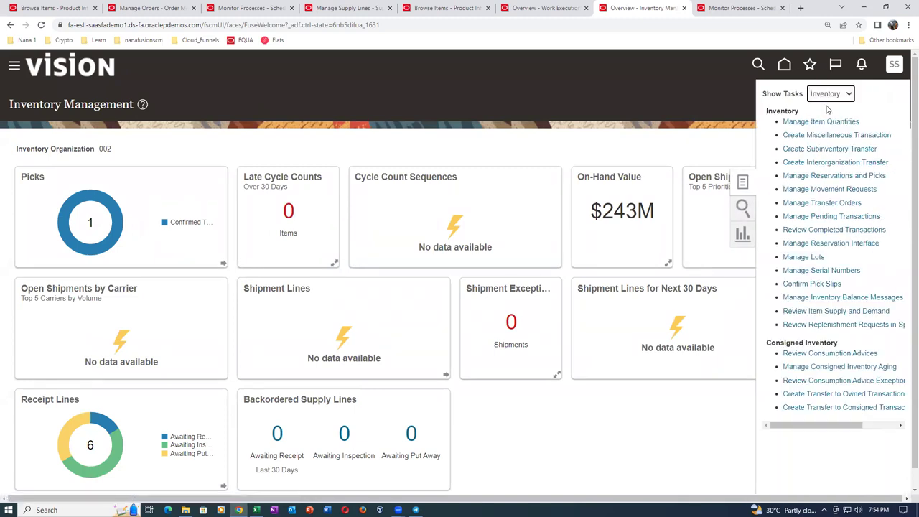
click(823, 123)
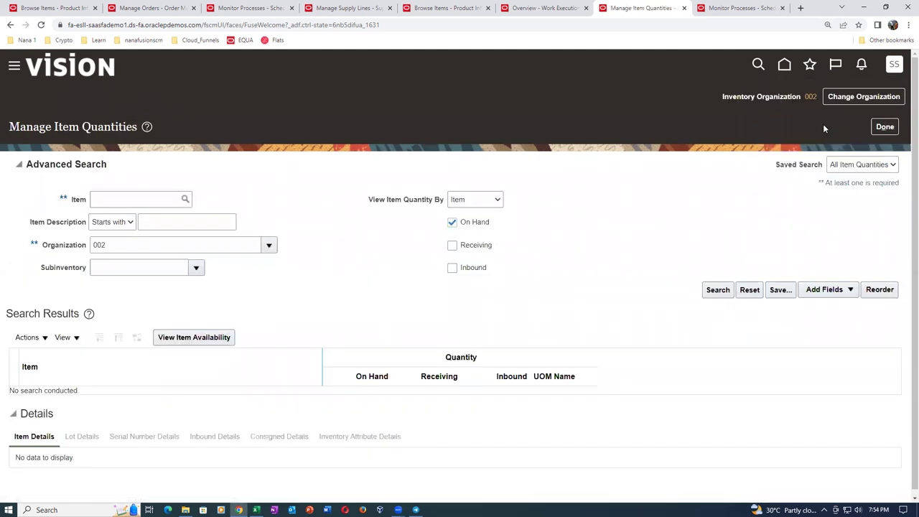
- Search organization 002 for the on-hand quantity of 1t301_ATO_Desk_Top_Model*170, looking the item up with the prefix 1t3
click(119, 199)
text(1t3)
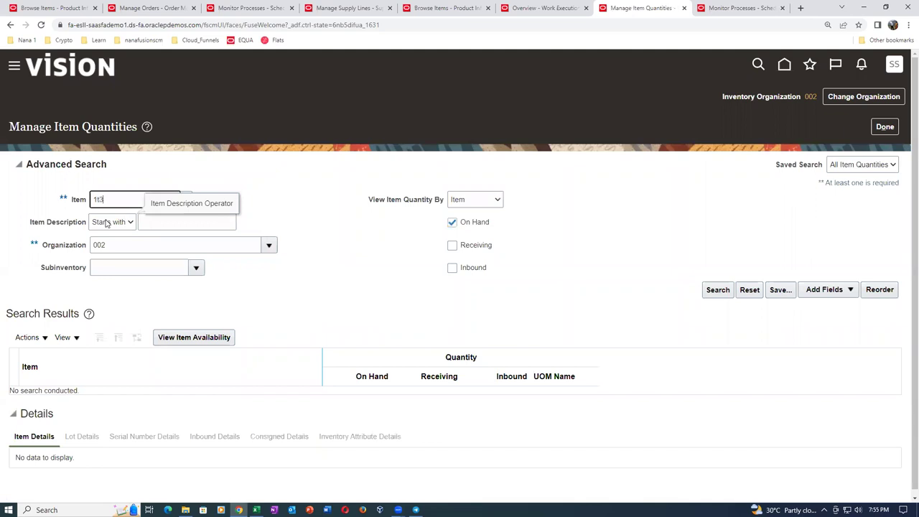
click(283, 298)
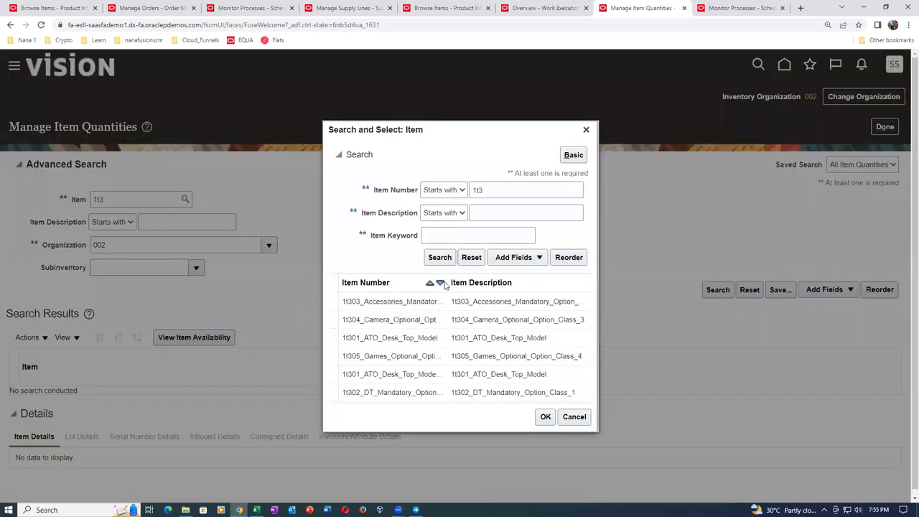
drag(446, 282, 505, 282)
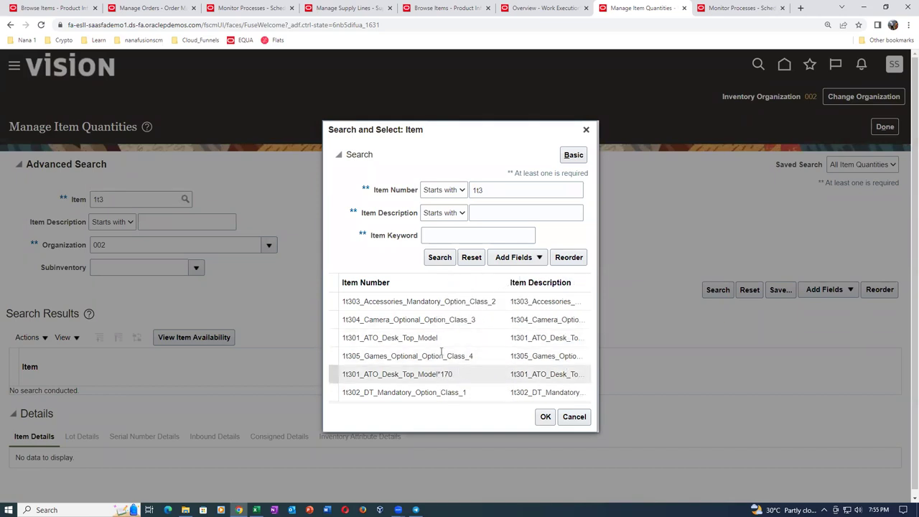
click(470, 376)
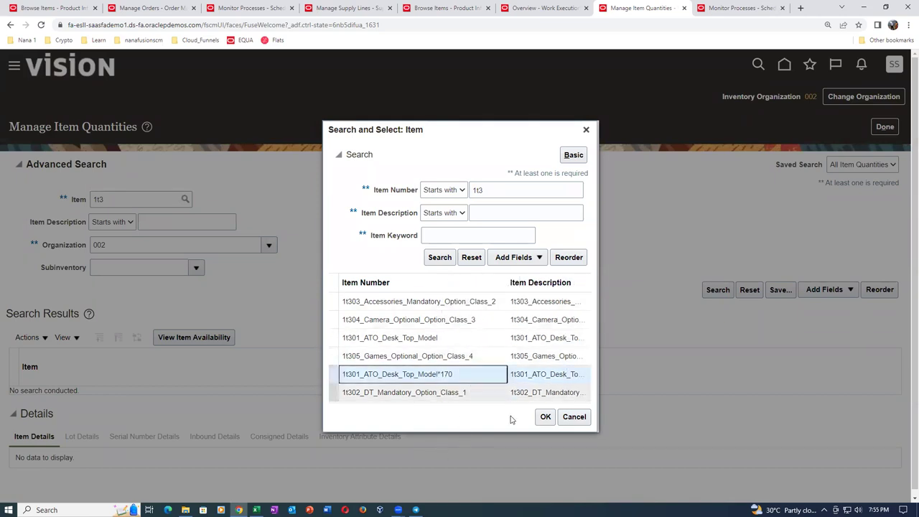
click(546, 416)
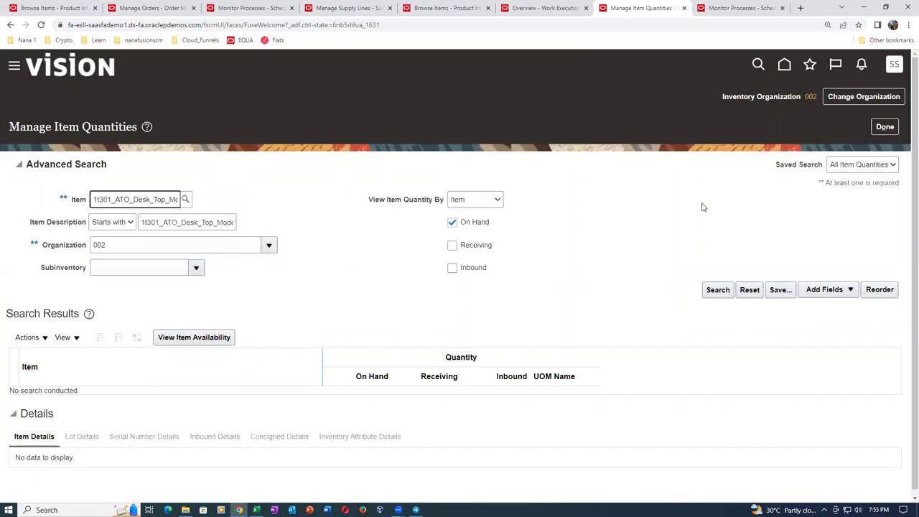
click(718, 291)
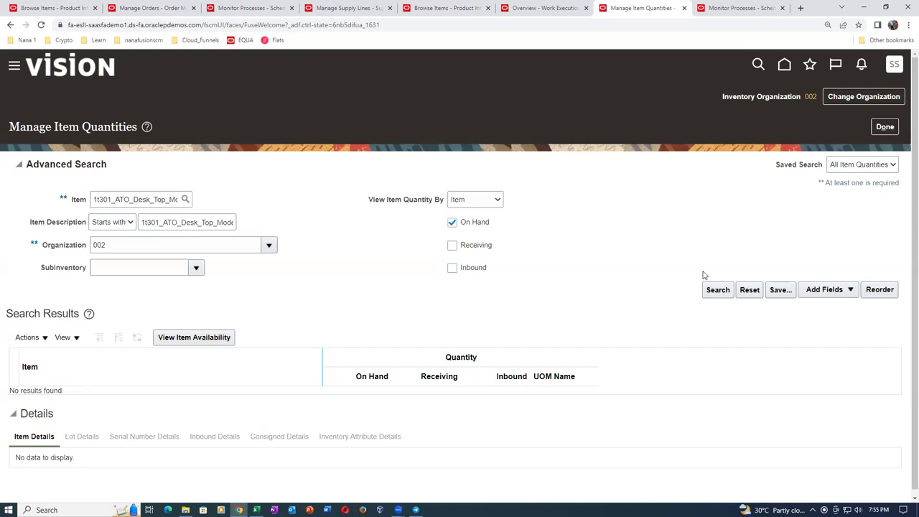
click(718, 294)
click(718, 293)
- Refresh the supply order details in Manage Supply Lines and examine the statuses and remaining columns of the supply lines
click(348, 8)
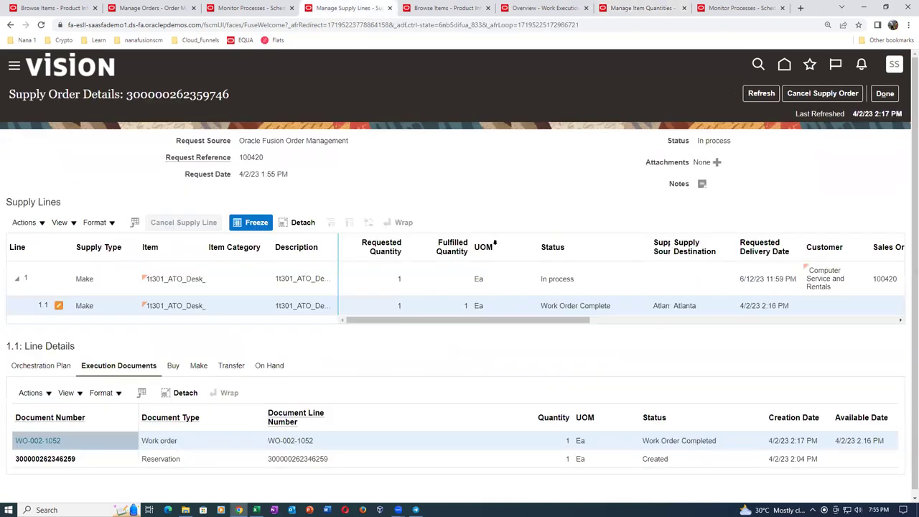
click(761, 93)
click(761, 93)
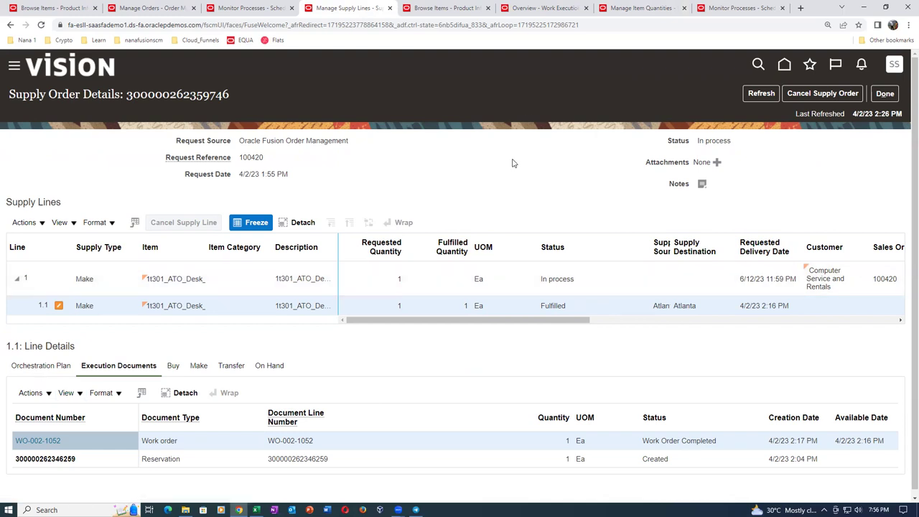
click(761, 94)
mouse_move(475, 321)
mouse_down()
mouse_move(517, 320)
mouse_move(475, 321)
mouse_up()
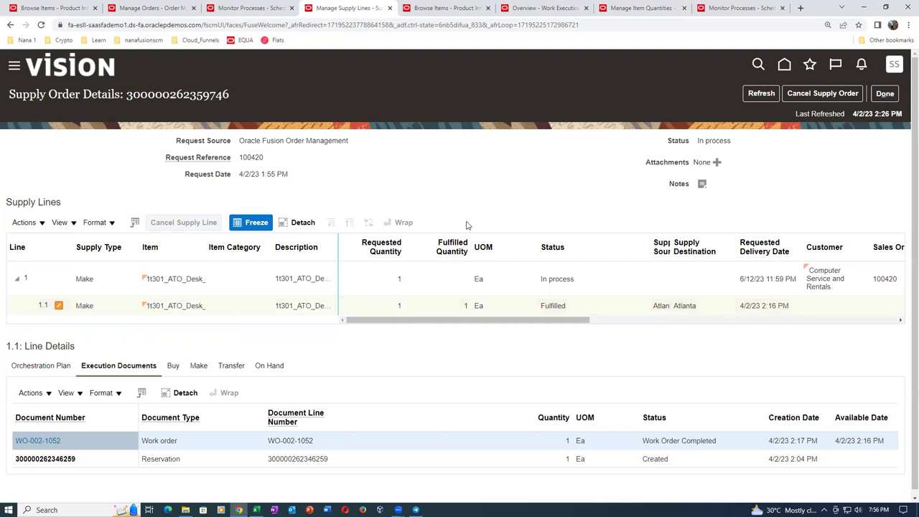
drag(433, 324, 735, 324)
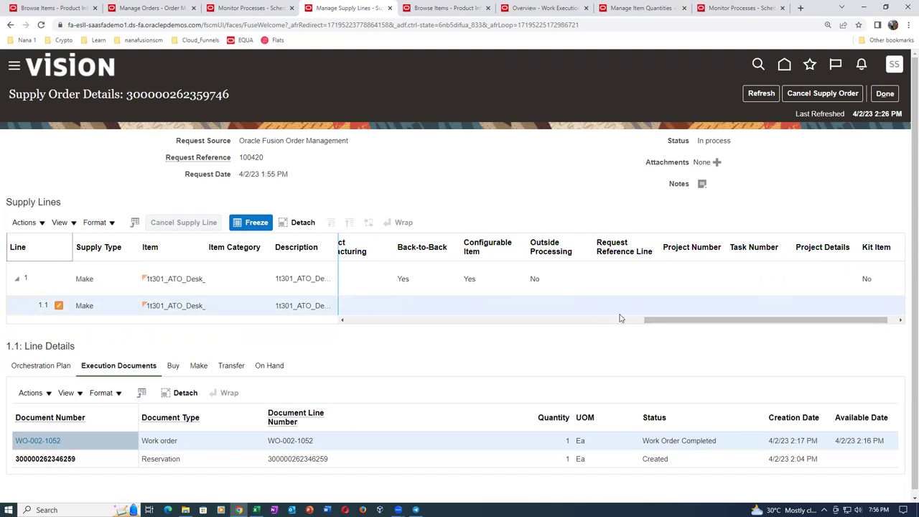
drag(697, 324, 398, 369)
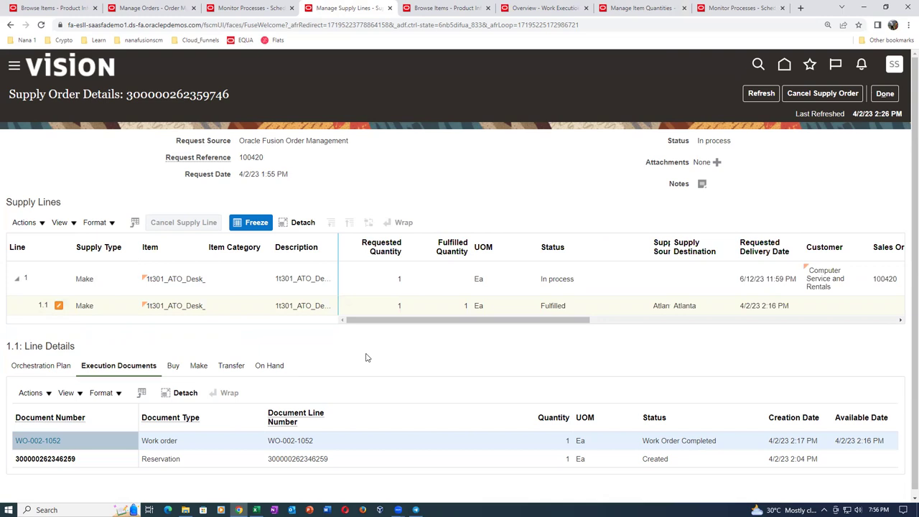
drag(404, 323, 394, 371)
- Return to the orchestration process in Manage Orders, refresh it, and check the order status and task progress
click(147, 8)
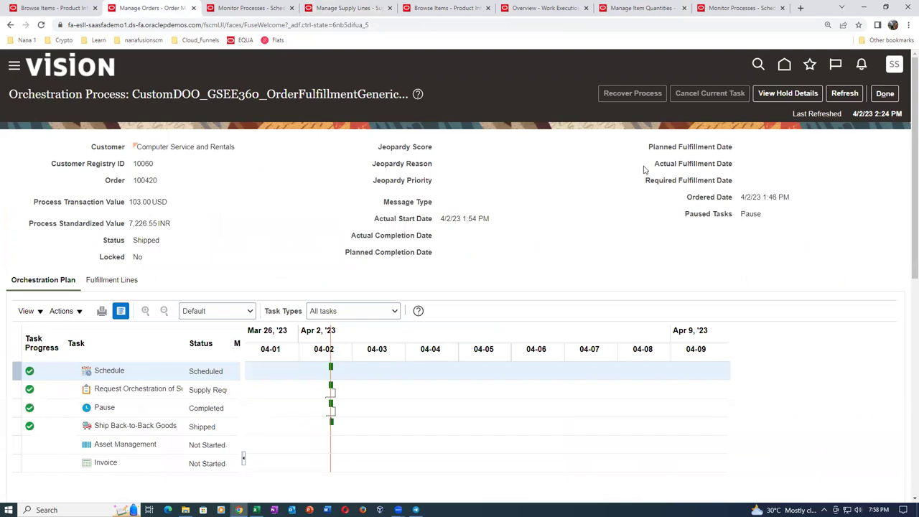
click(840, 93)
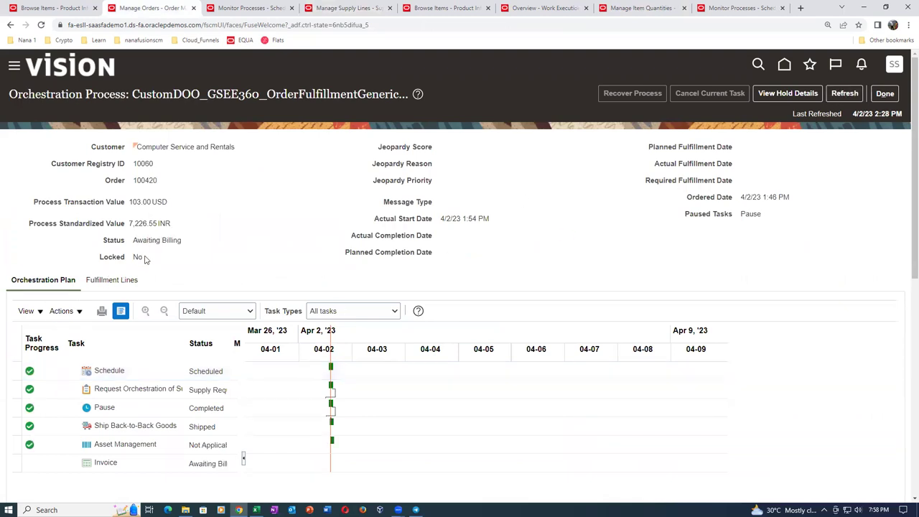
drag(140, 242, 178, 242)
click(185, 261)
click(841, 94)
click(147, 407)
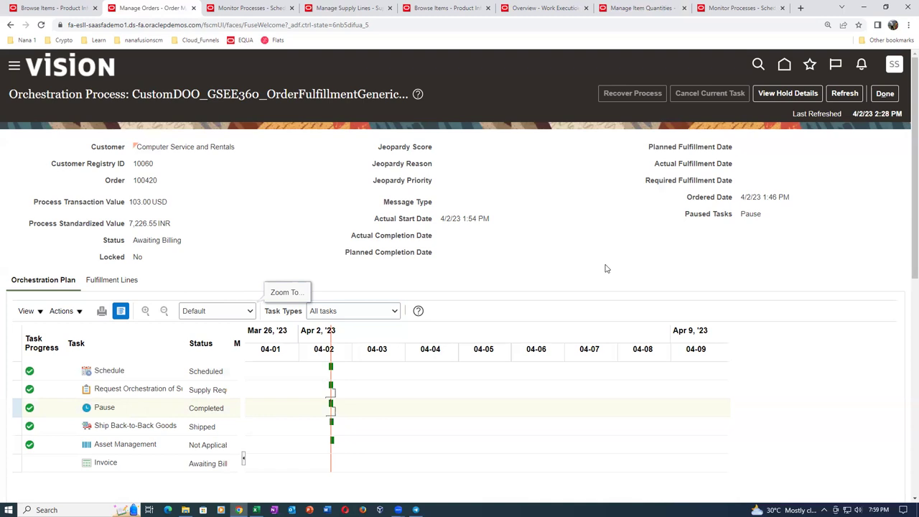
- Rerun the on-hand search in Manage Item Quantities and check the full item number in the search criteria
click(655, 11)
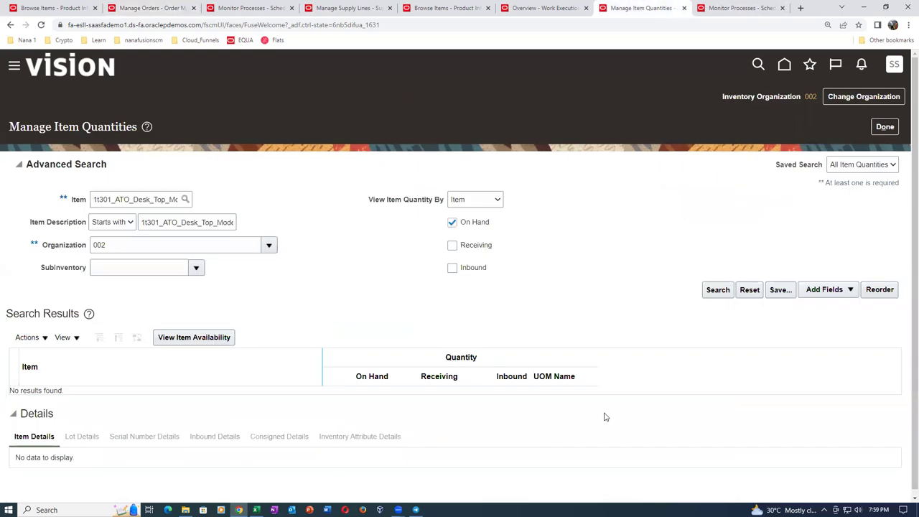
click(716, 290)
click(158, 202)
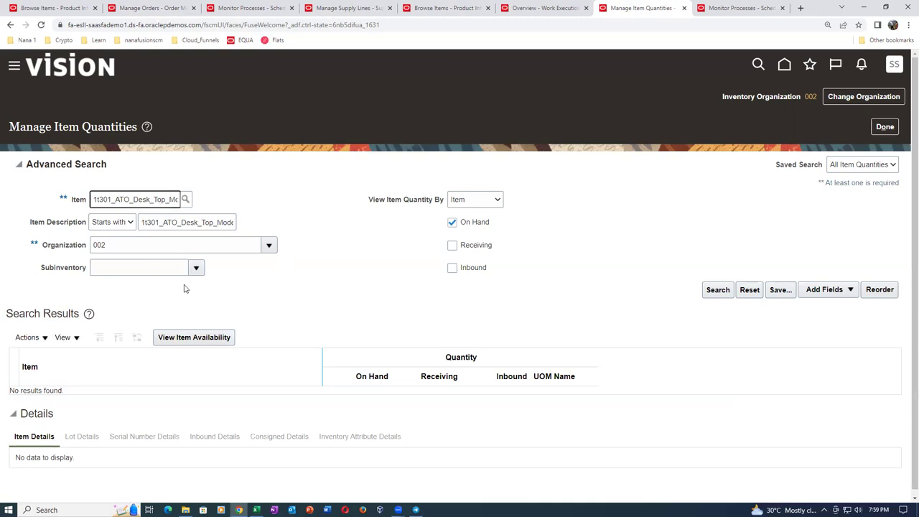
key(End)
key(Home)
key(End)
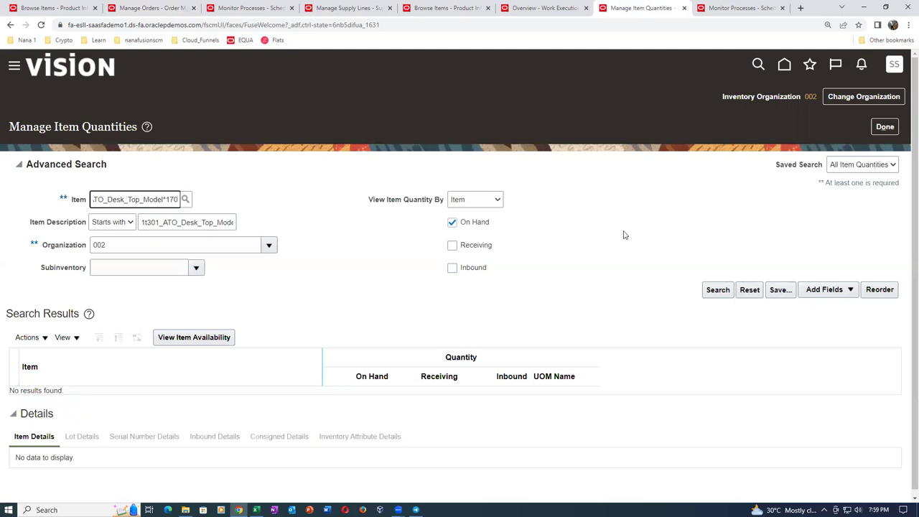